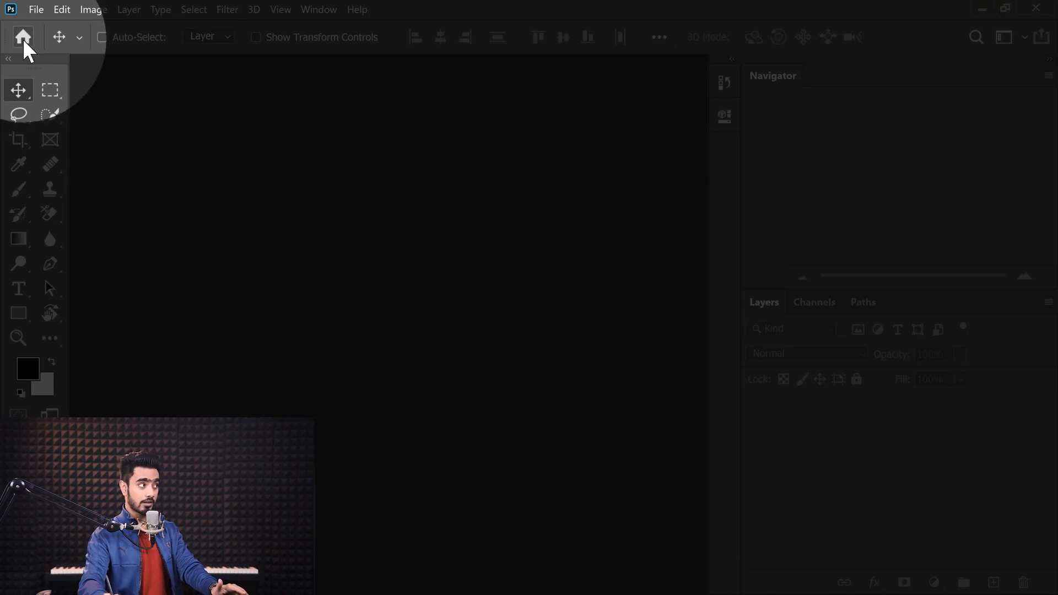
From the home screen, open Concept of Pixels.jpg out of the Example 2 folder in File Explorer, and close the image again
click(22, 37)
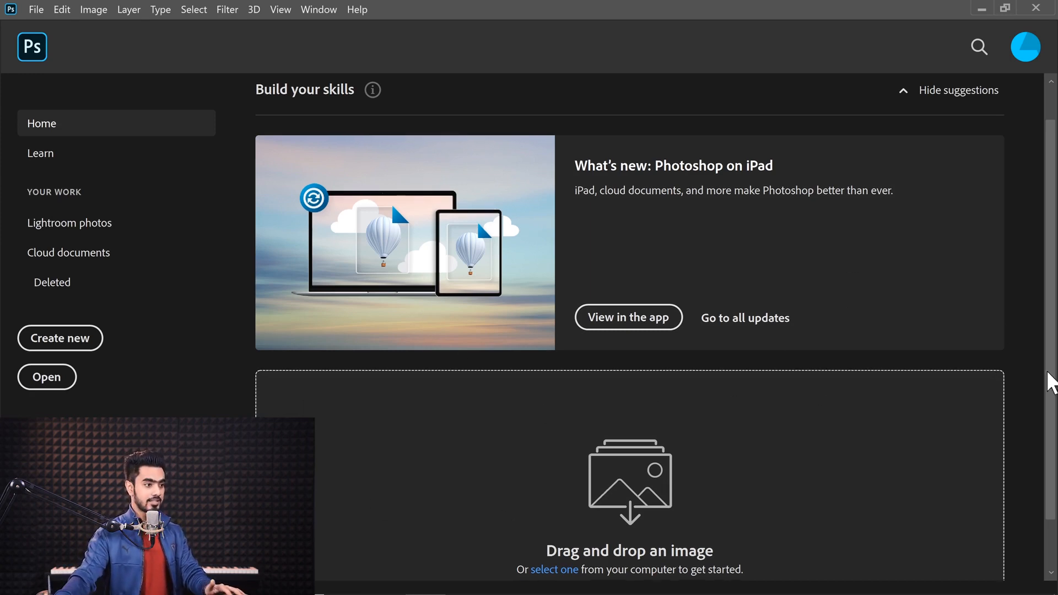
scroll(881, 385, down, 1)
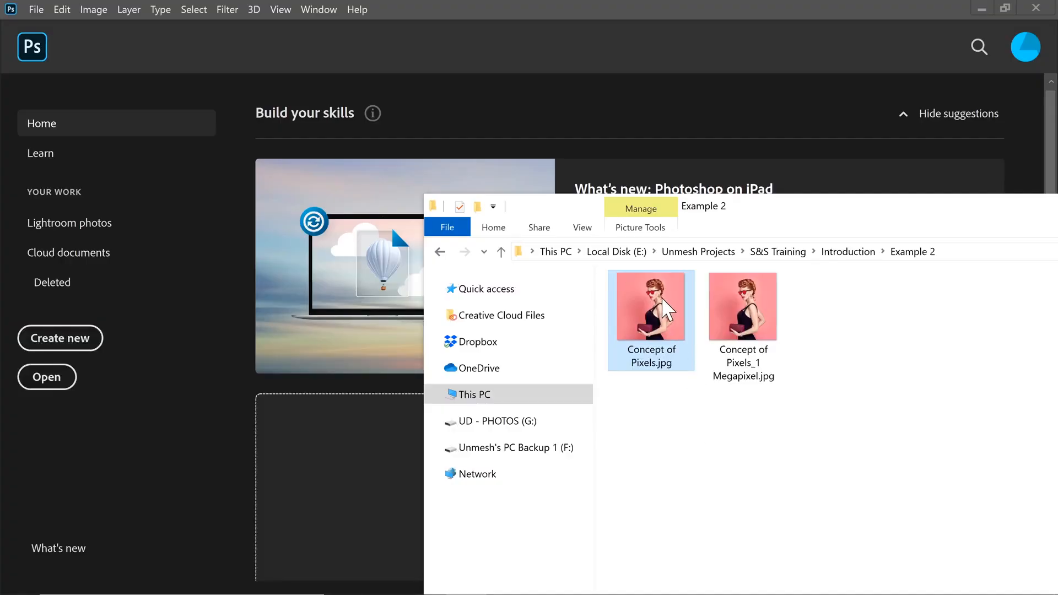
drag(663, 300, 341, 473)
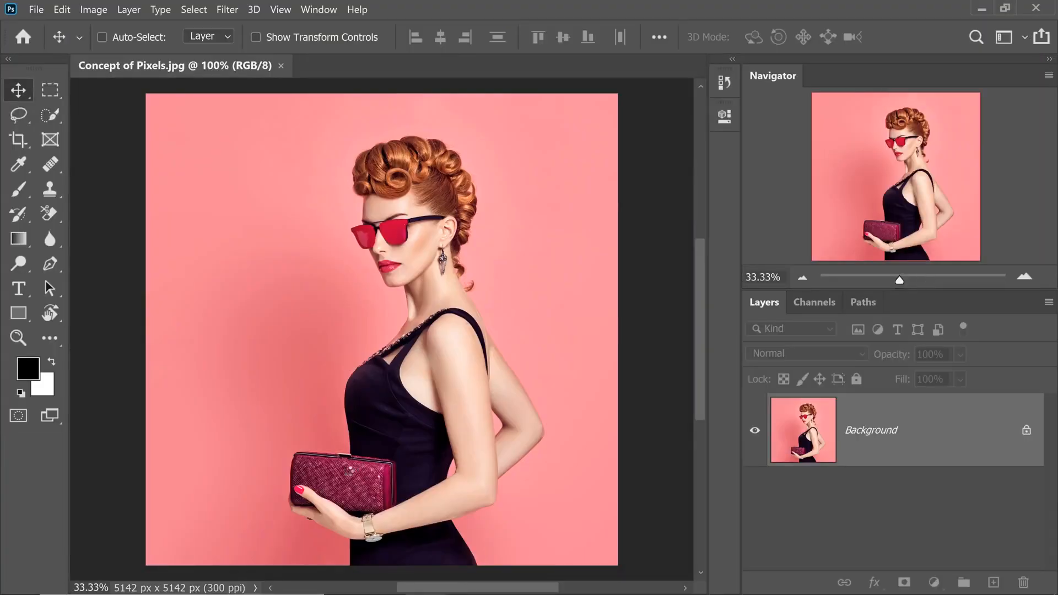
click(285, 66)
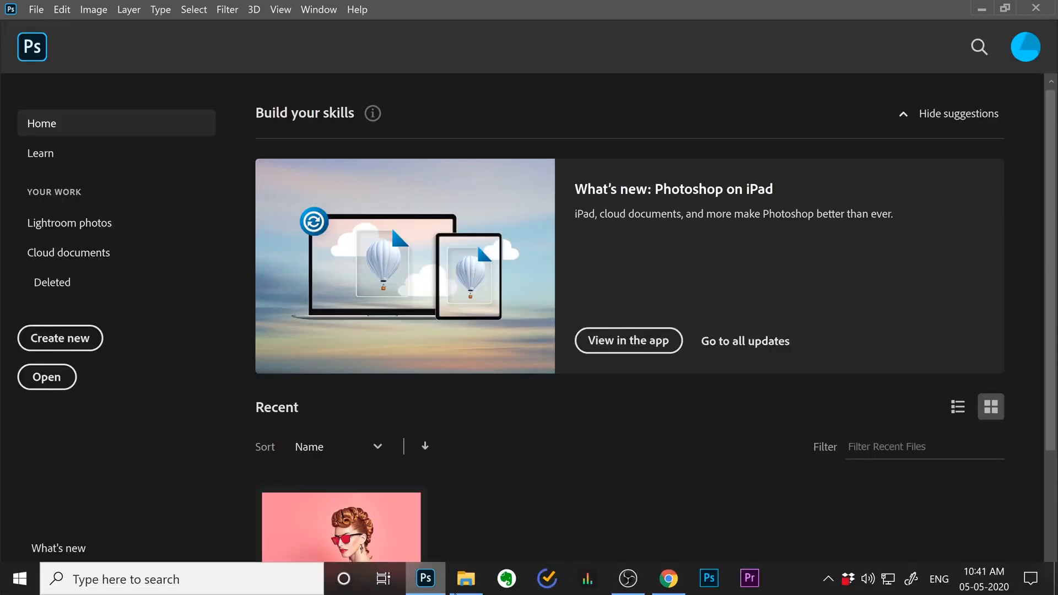
Open Example 4.psd from the Example 4 folder inside Introduction by way of File Explorer, and close the document again
click(475, 581)
click(853, 252)
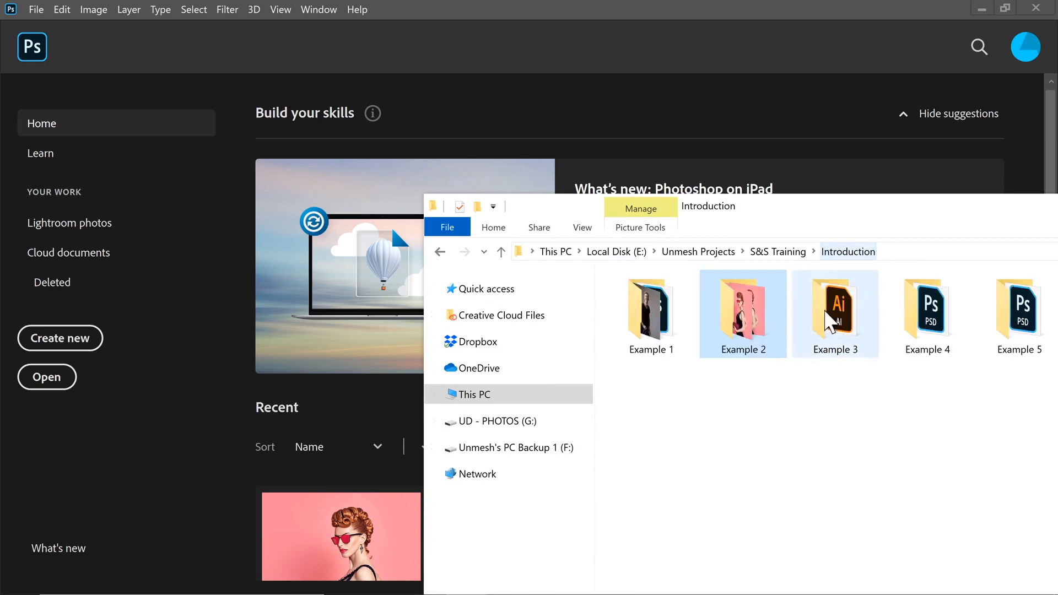
double_click(899, 324)
drag(643, 308, 409, 330)
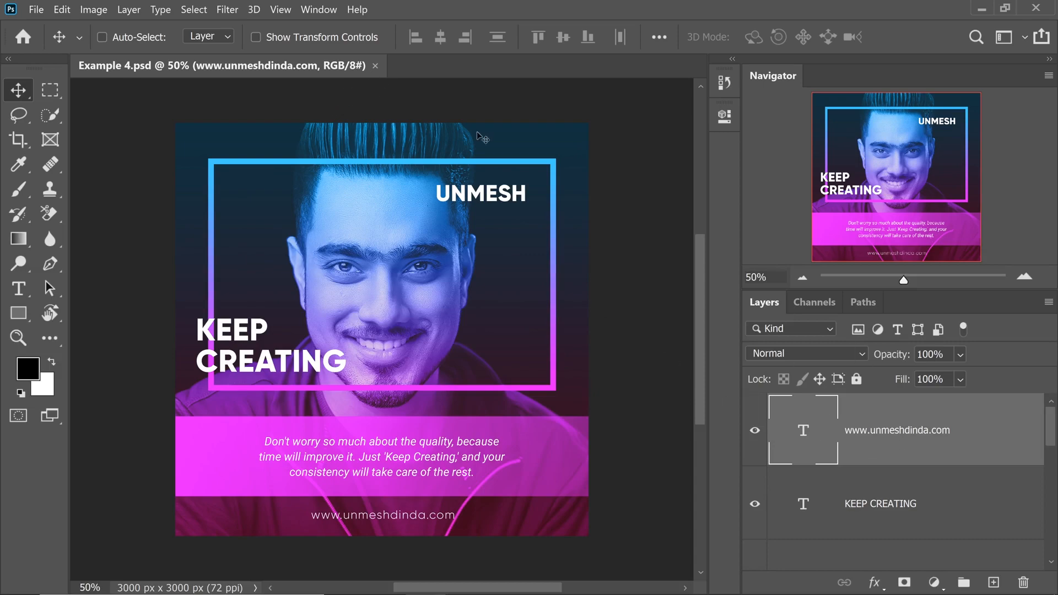
click(375, 66)
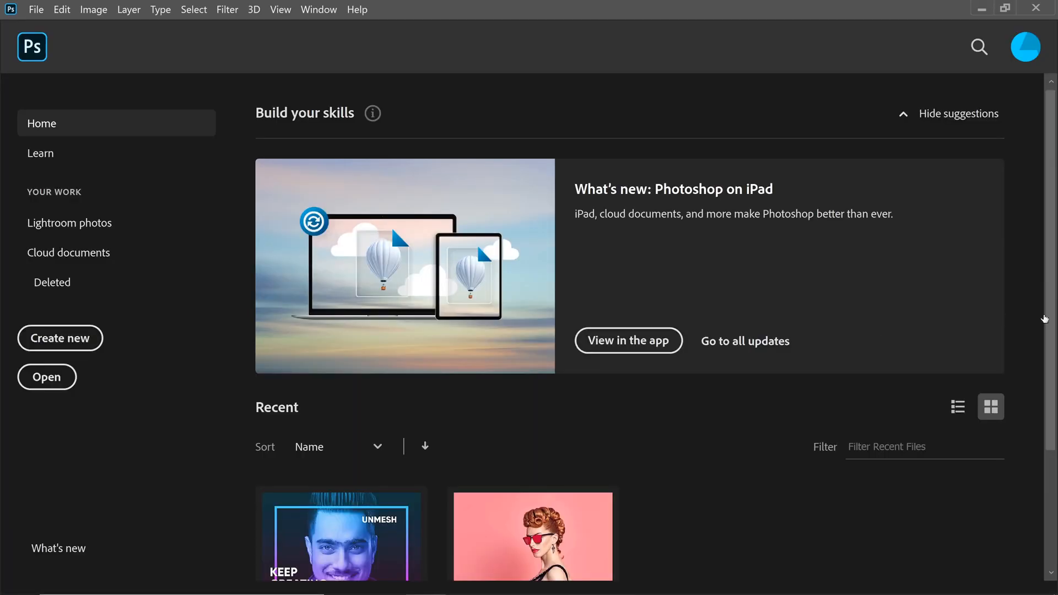
Reopen Concept of Pixels.jpg and Example 4.psd from the home screen's recent files, and switch between the two open documents
drag(1053, 369, 1033, 492)
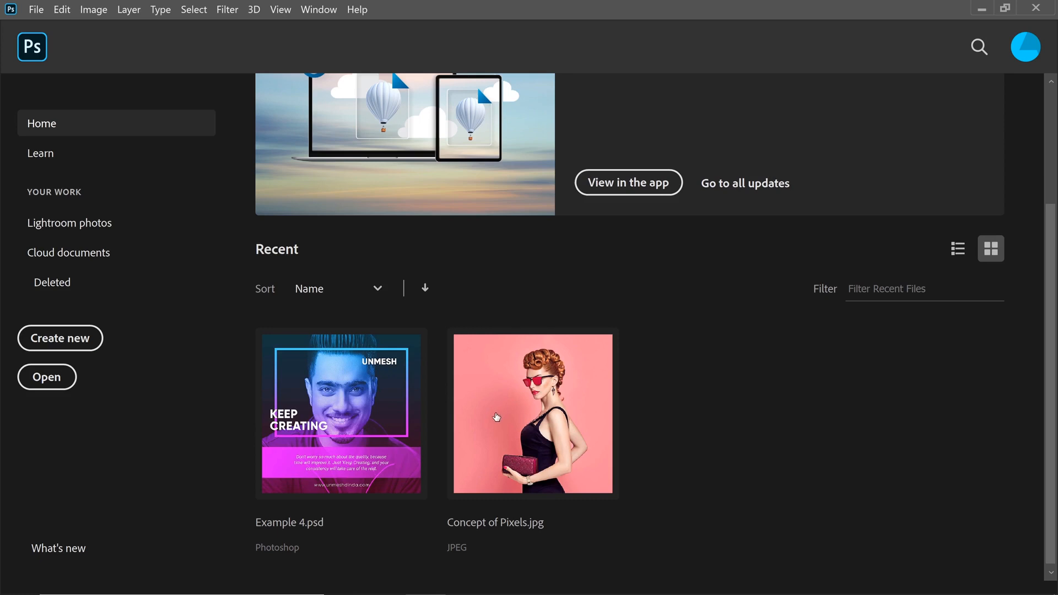
click(496, 418)
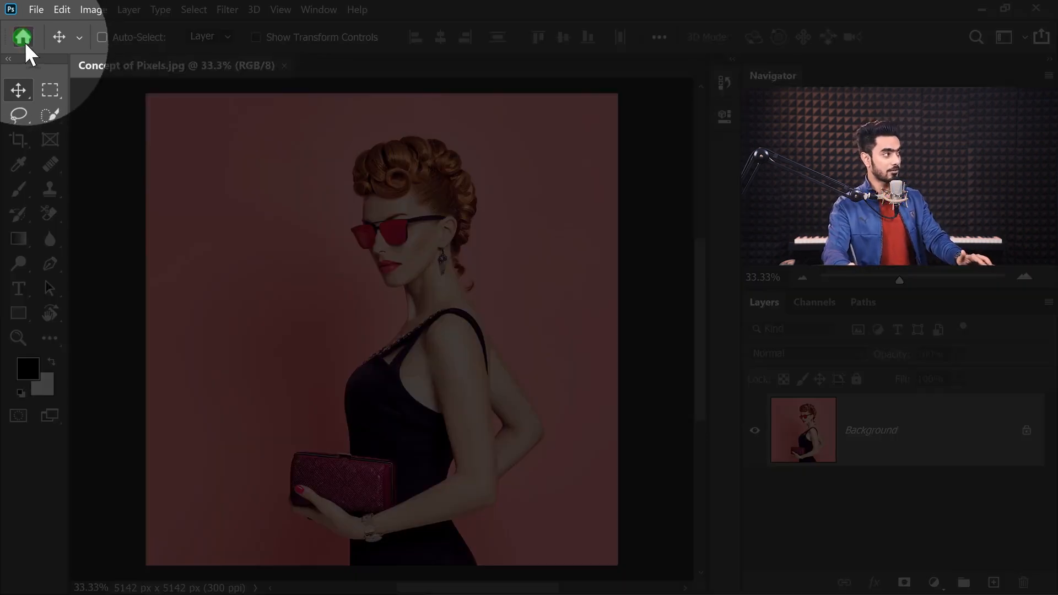
click(25, 40)
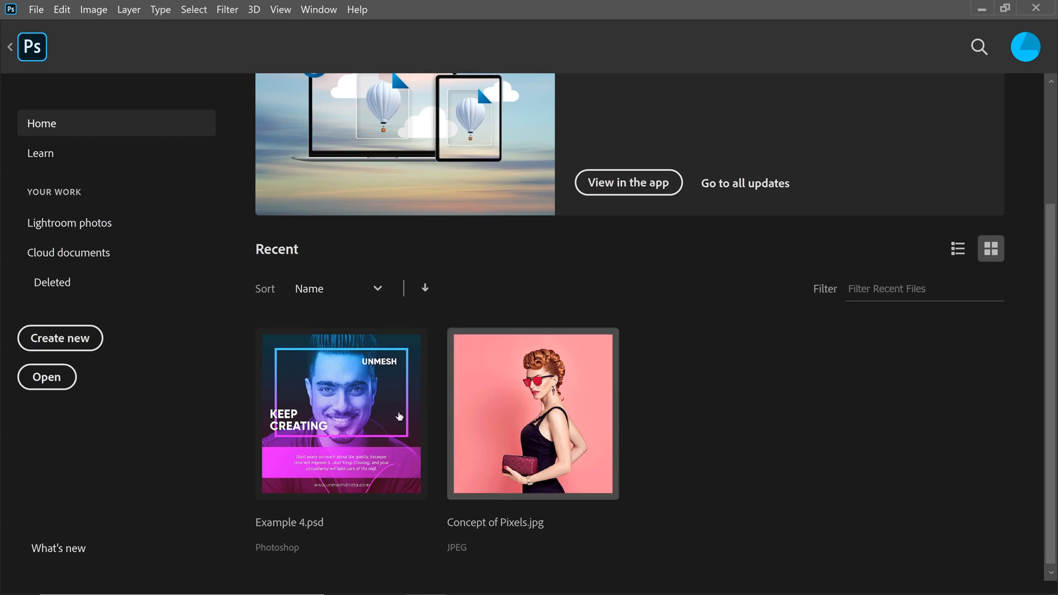
click(372, 412)
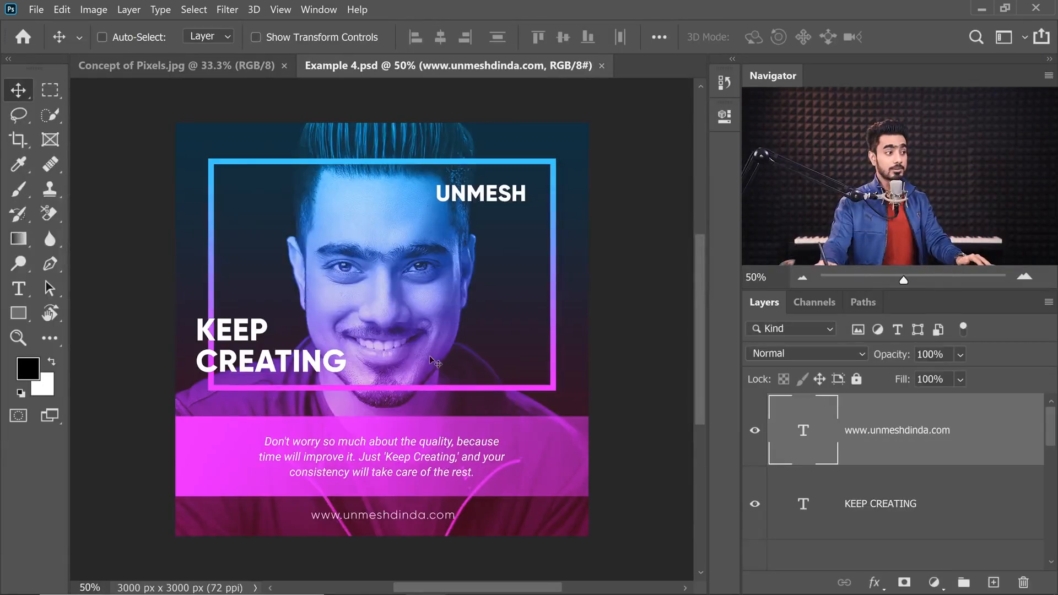
click(220, 65)
click(353, 73)
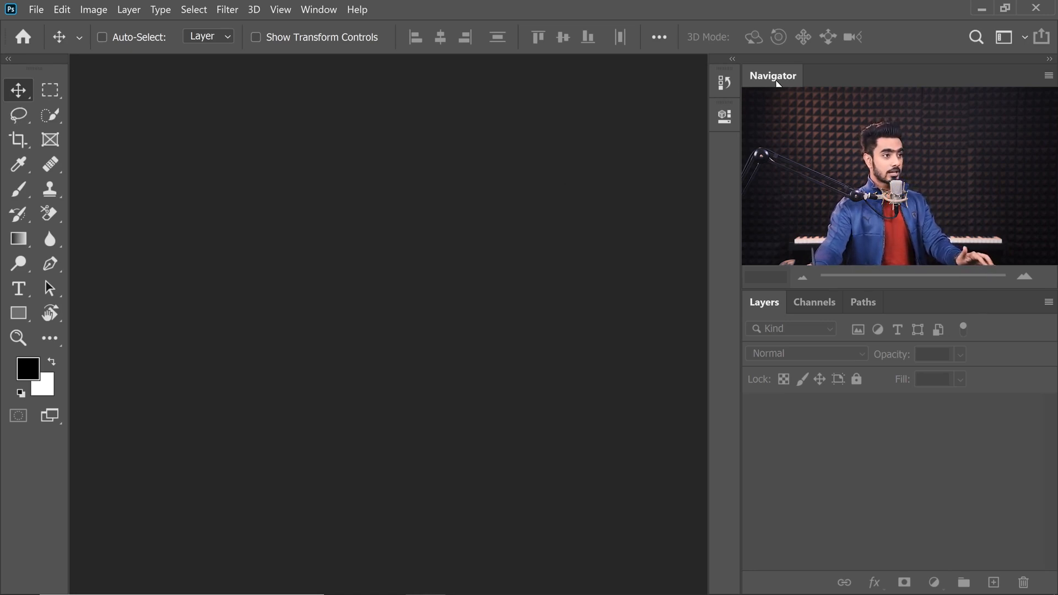
Undock the Navigator panel so it floats over the canvas area, and bring the Channels panel to the front
drag(778, 81, 460, 135)
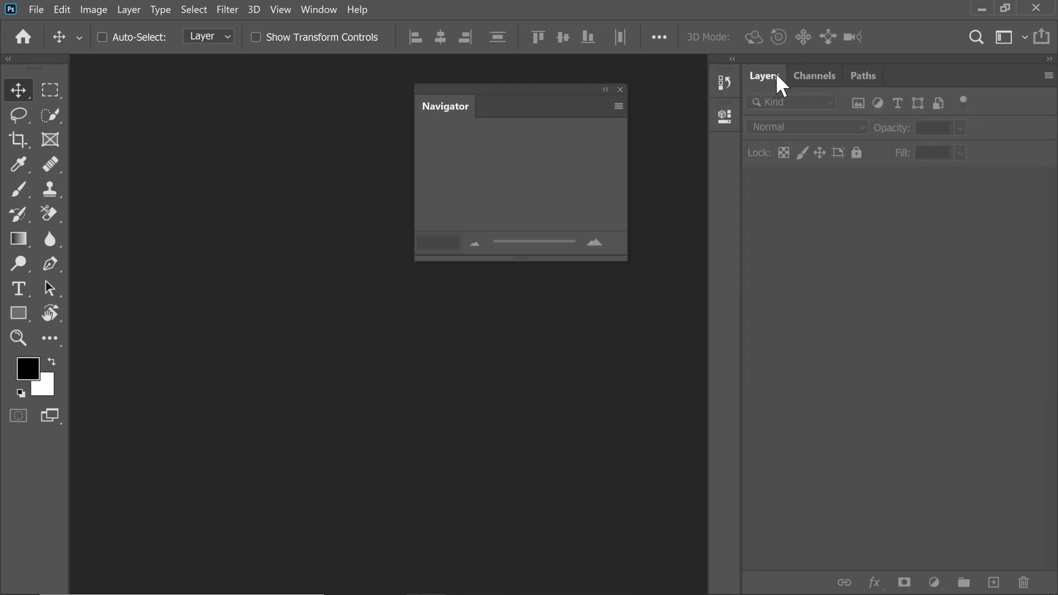
click(817, 88)
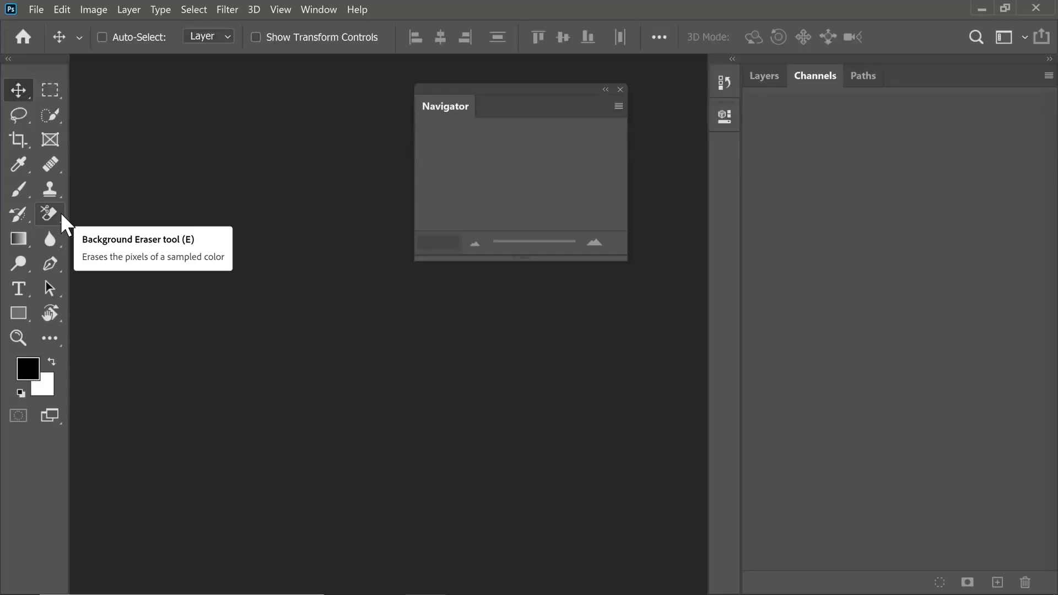
Switch the workspace to Essentials (Default)
click(319, 14)
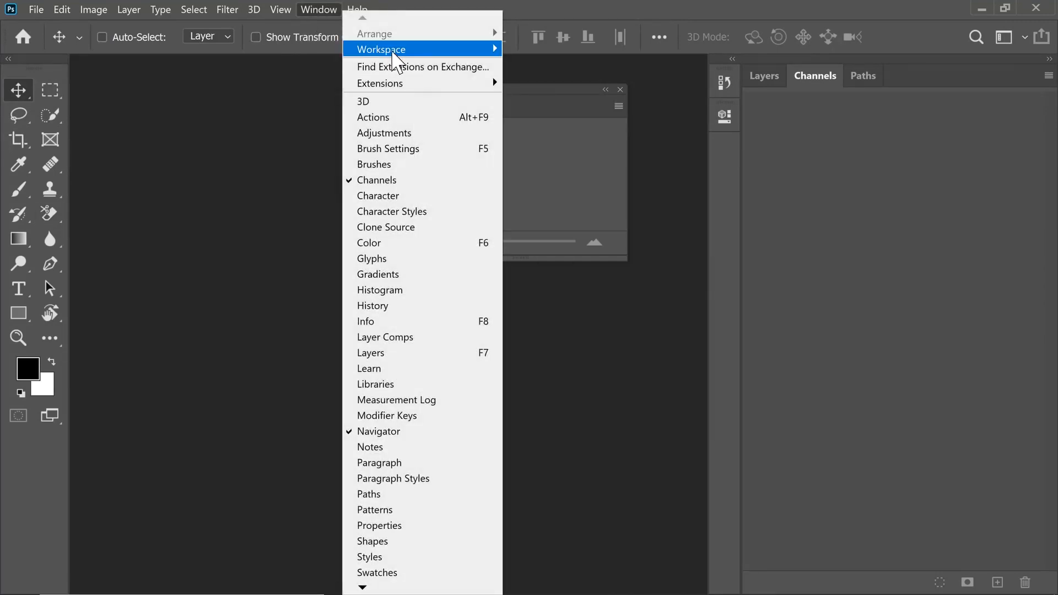
mouse_move(402, 51)
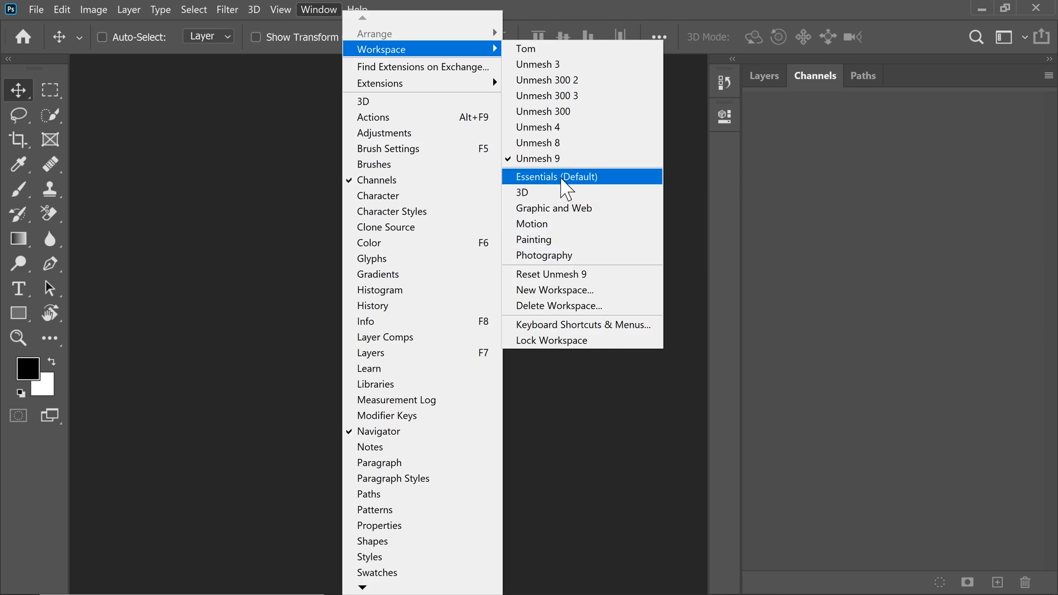
click(562, 187)
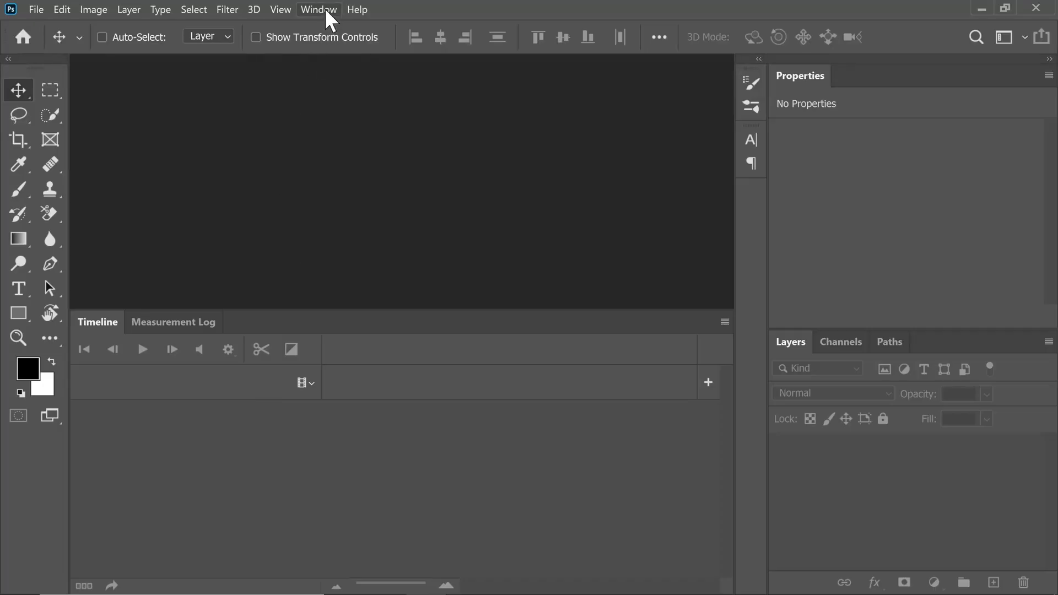
Reset the Essentials workspace to its original panel layout
click(325, 12)
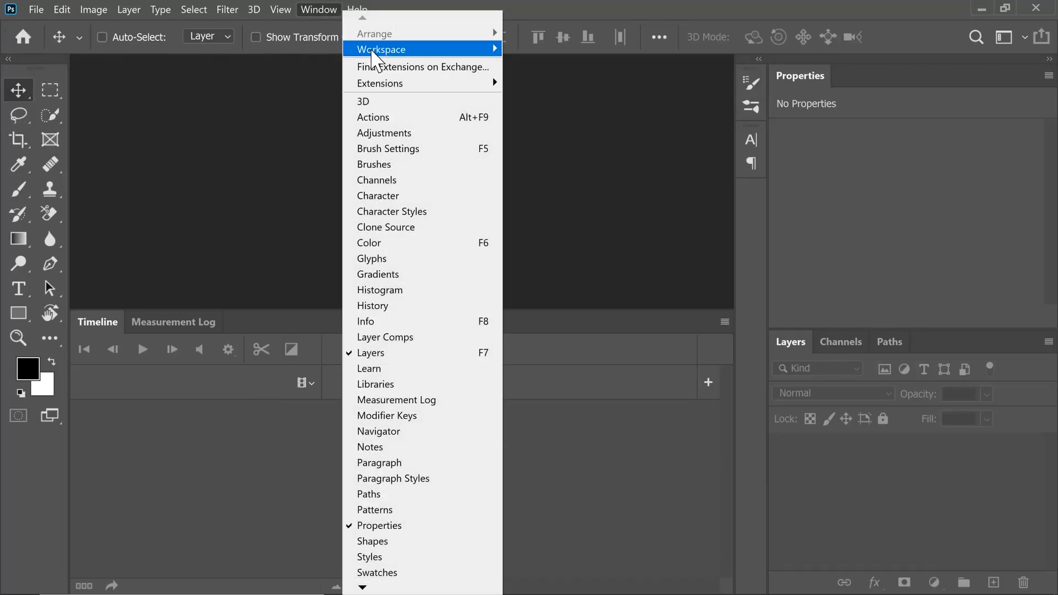
mouse_move(375, 51)
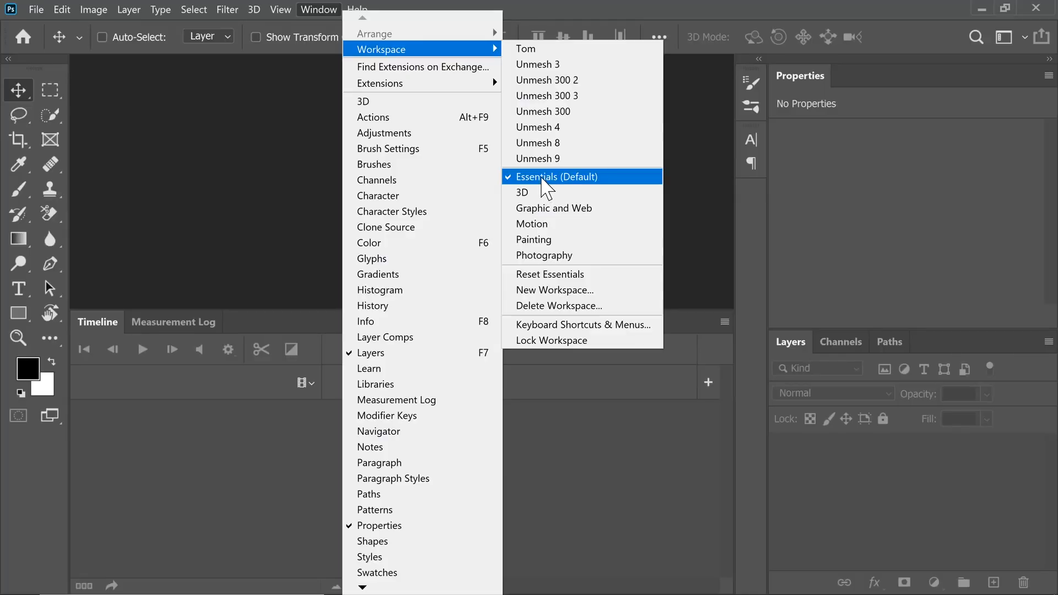
click(321, 12)
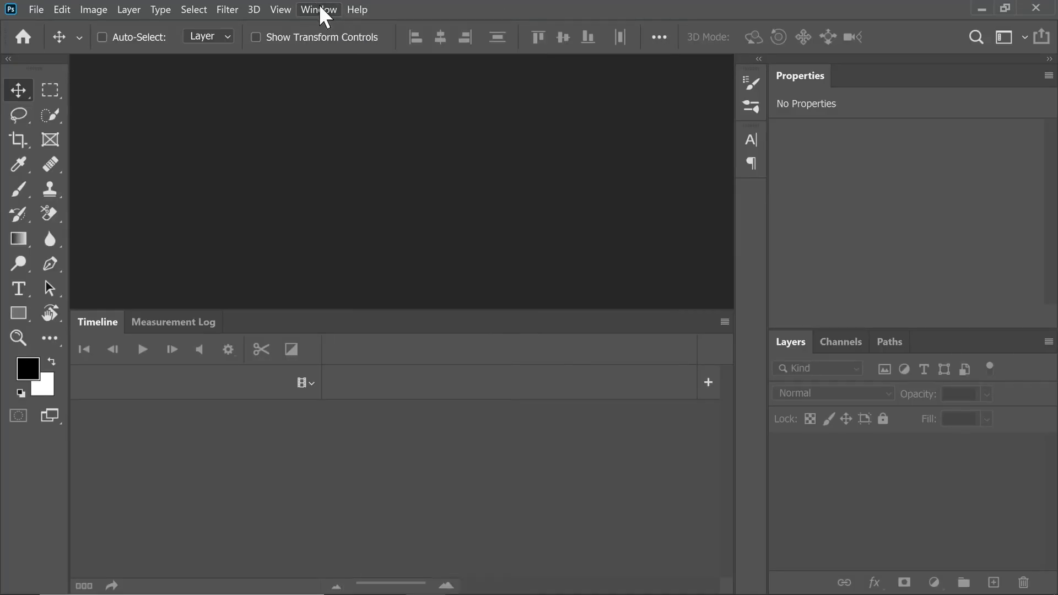
click(322, 12)
mouse_move(372, 50)
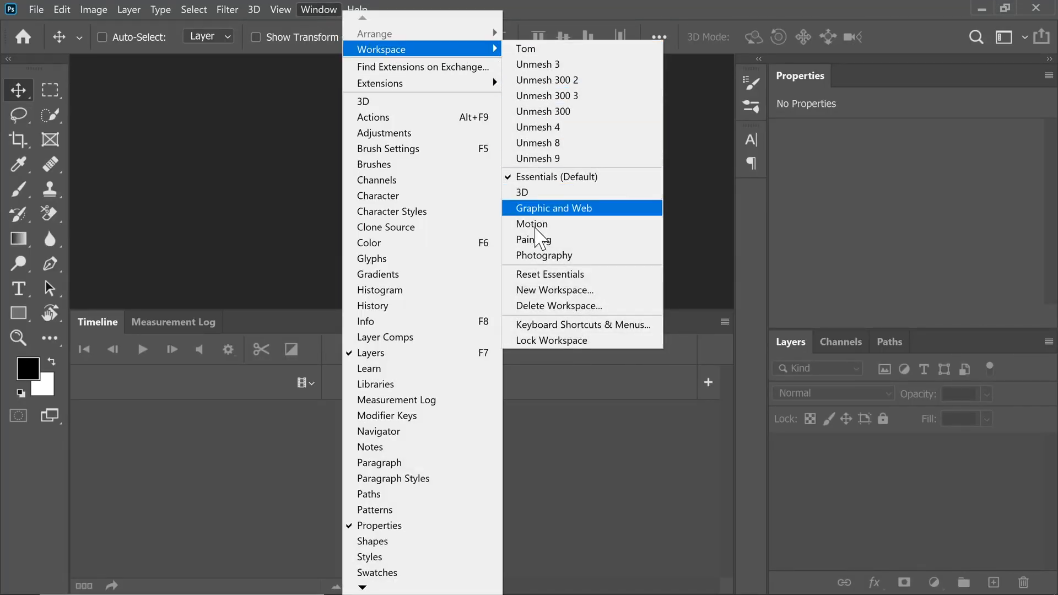
click(539, 274)
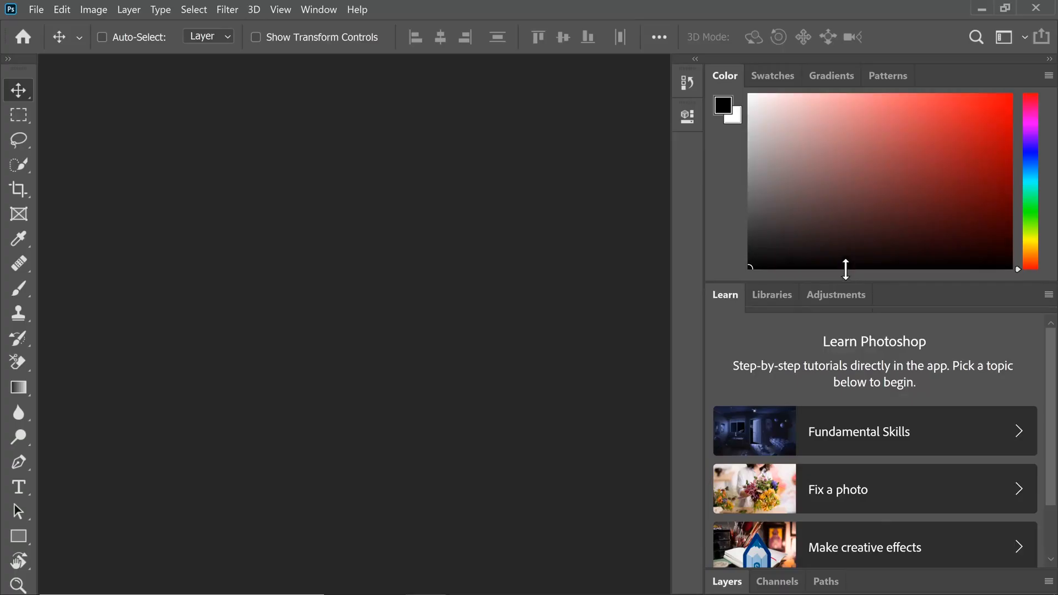
Shrink the Color panel's height, and close the whole tab group holding Color, Swatches, Gradients and Patterns
drag(843, 270, 841, 204)
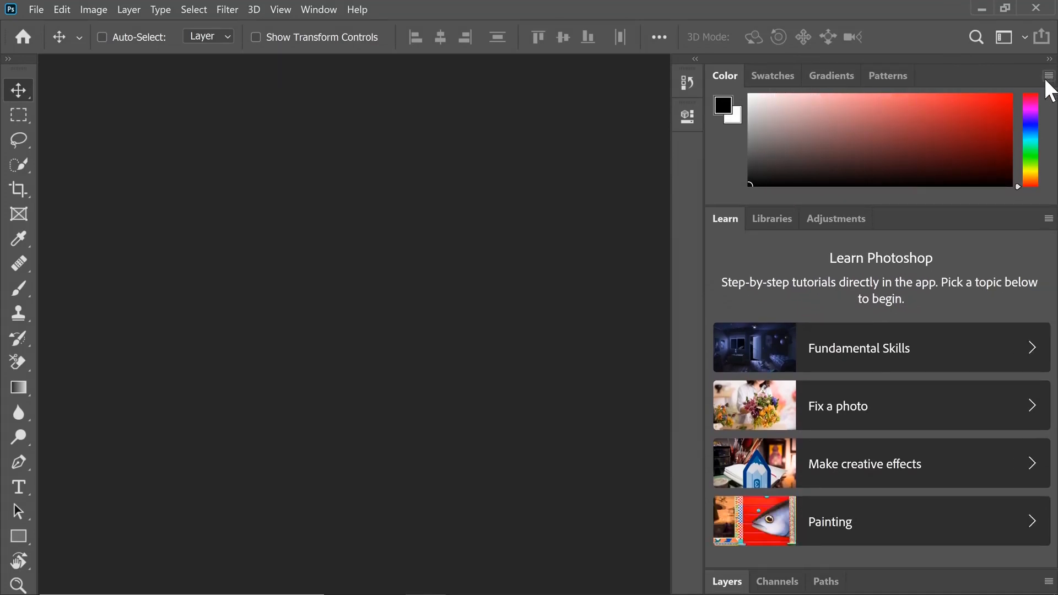
click(1048, 76)
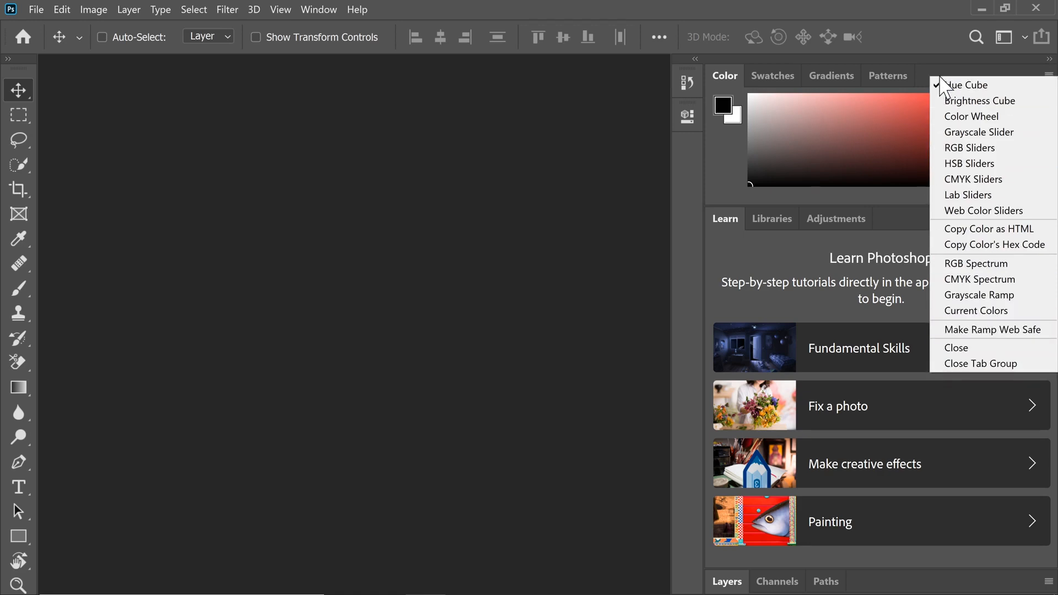
click(944, 84)
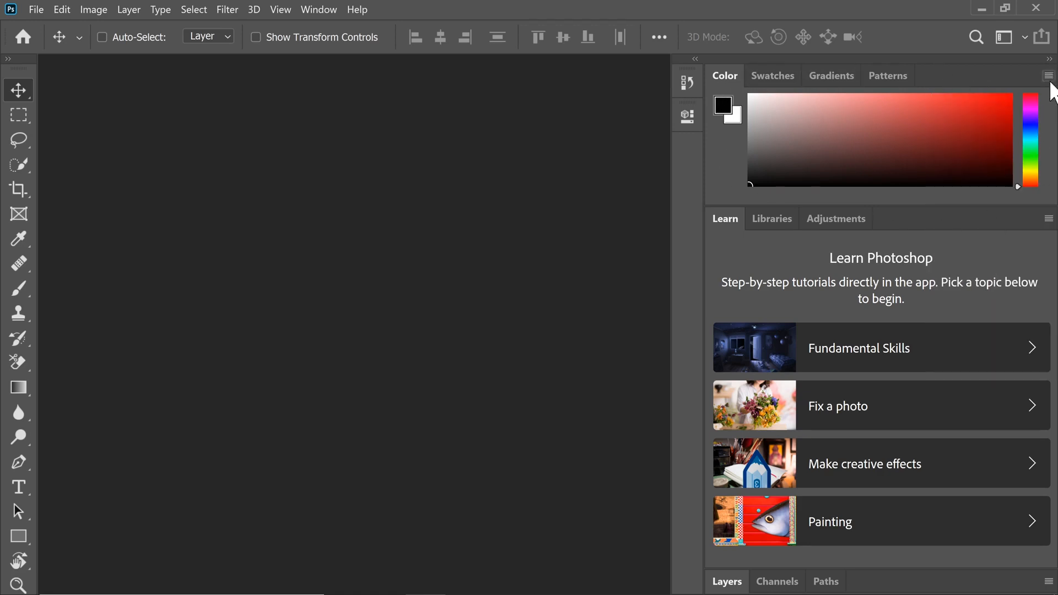
click(1049, 76)
click(940, 360)
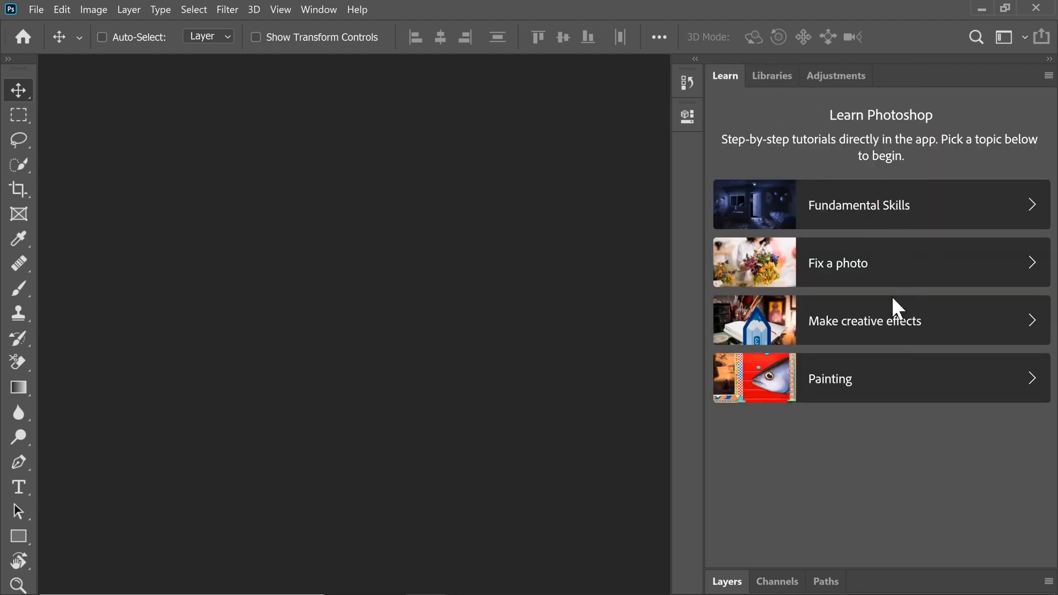
View the Libraries and Adjustments panels, and close the whole tab group that also holds Learn
click(777, 77)
click(834, 78)
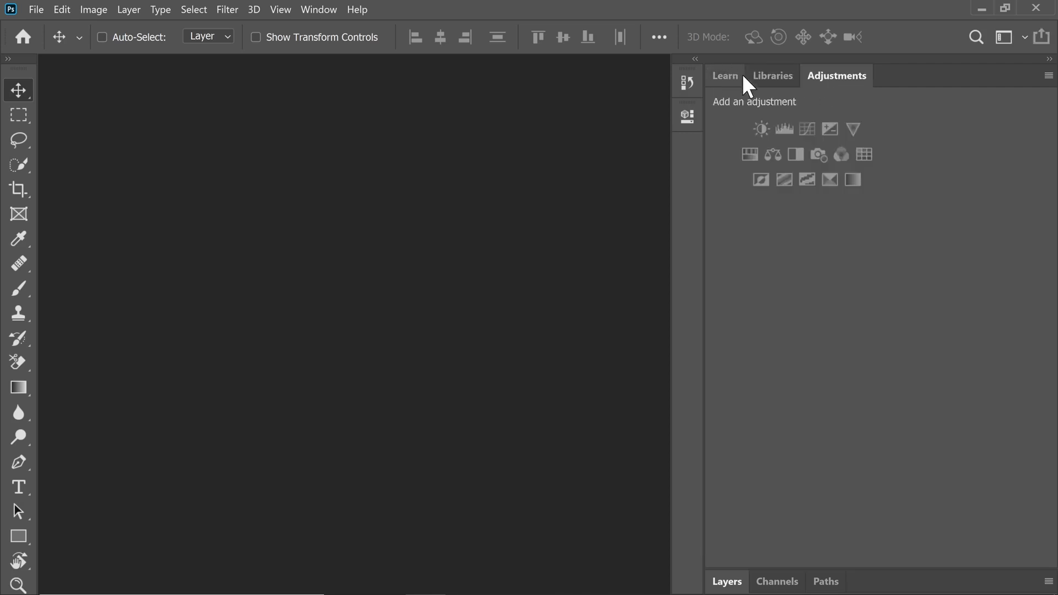
click(1048, 76)
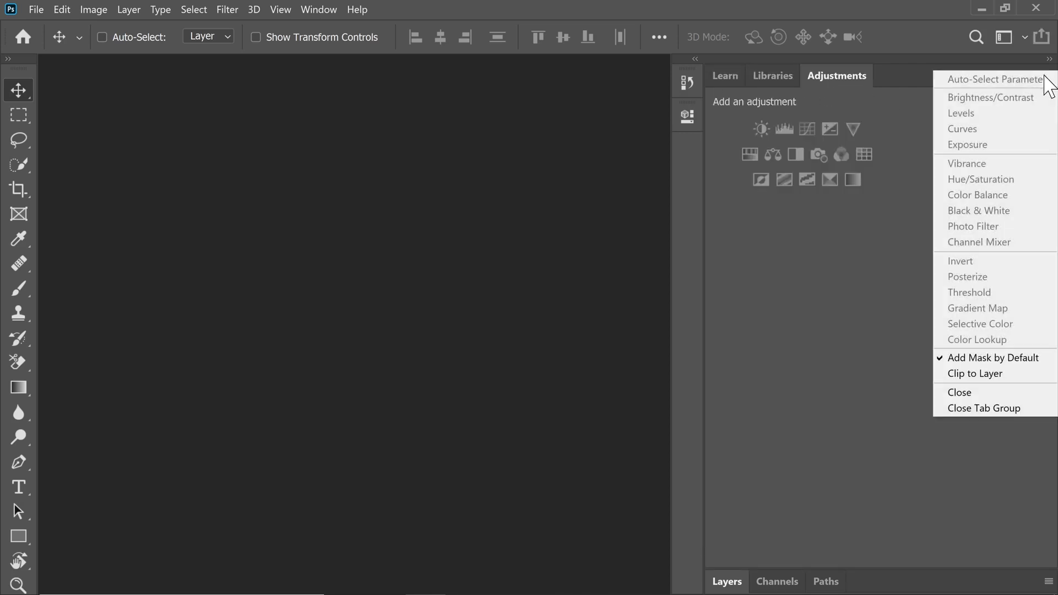
click(969, 409)
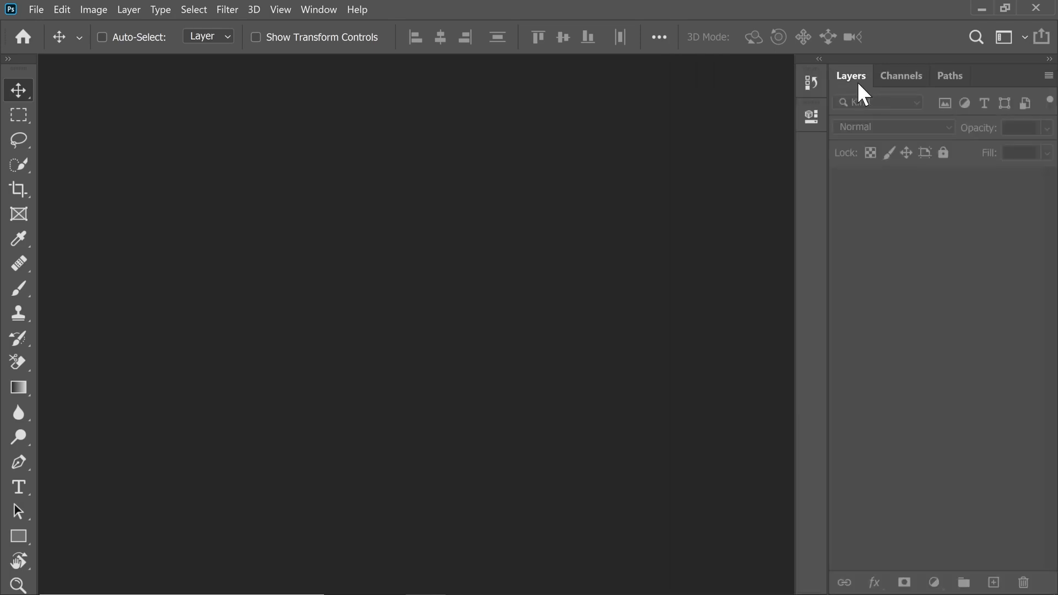
Look through the Channels and Paths panels before returning to Layers, and expand the toolbox to two columns
click(903, 80)
click(949, 77)
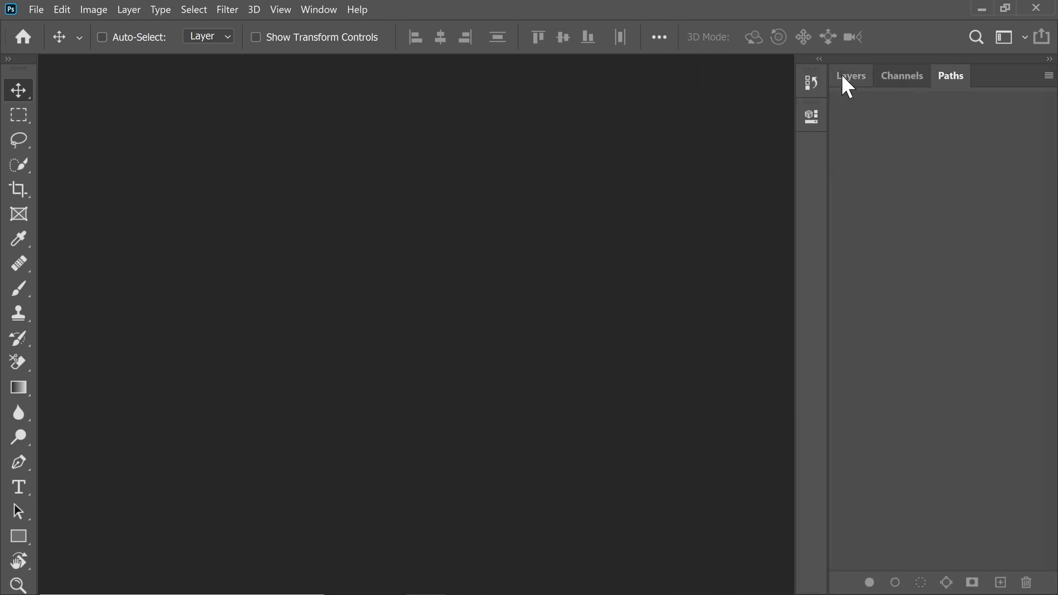
click(846, 80)
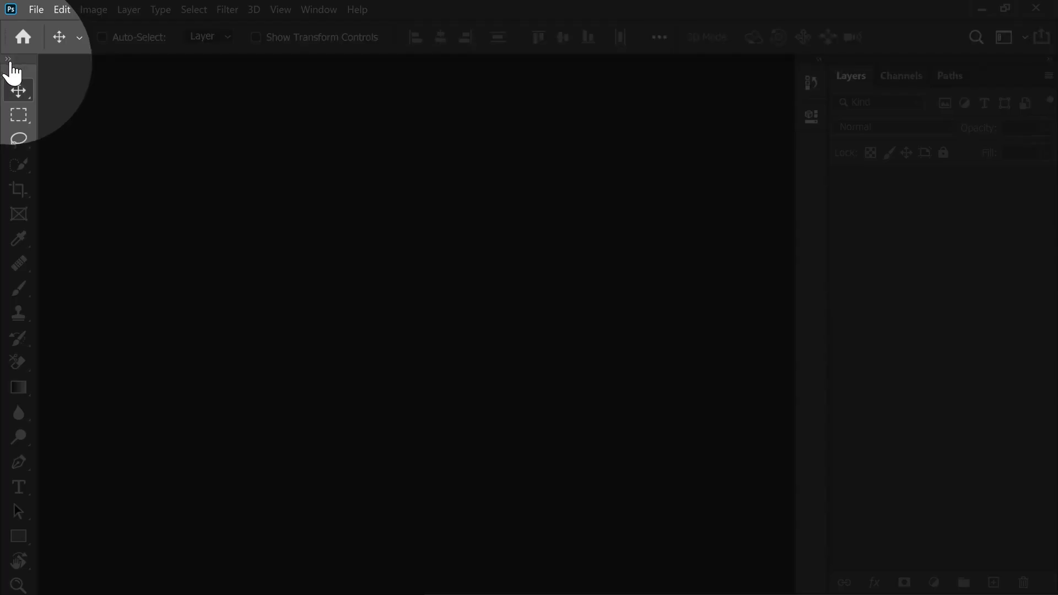
click(8, 58)
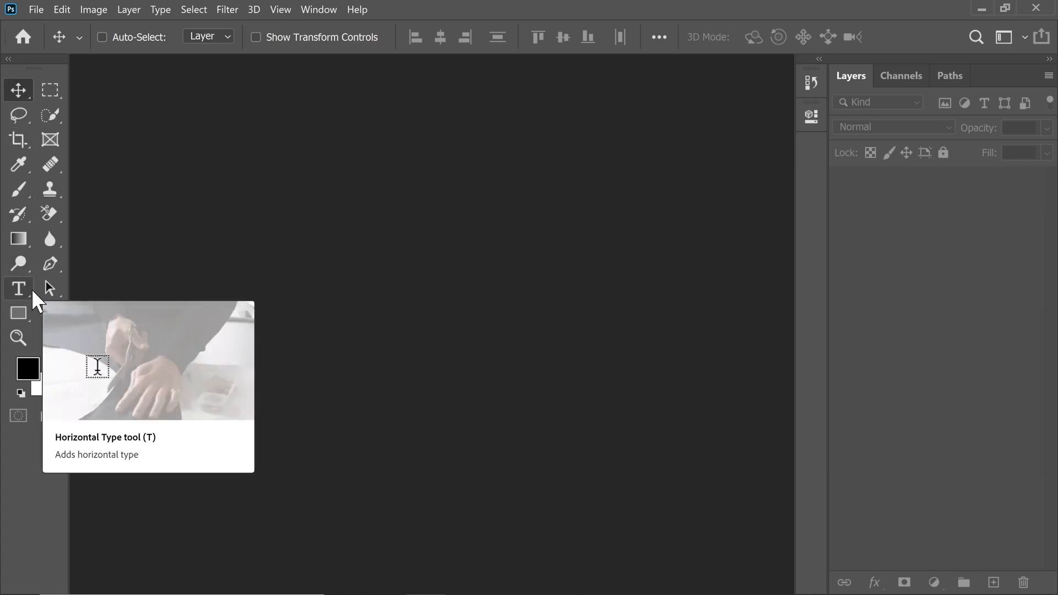
Briefly view the Channels panel and return to Layers, and expand and collapse the docked Properties and History panels
click(899, 78)
click(868, 75)
click(811, 116)
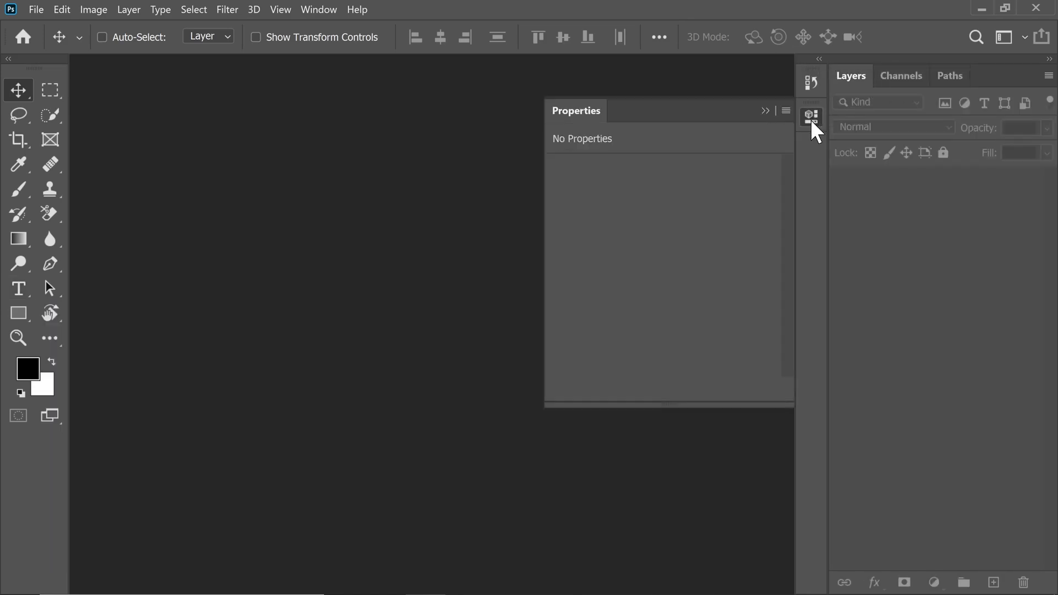
click(811, 119)
click(805, 84)
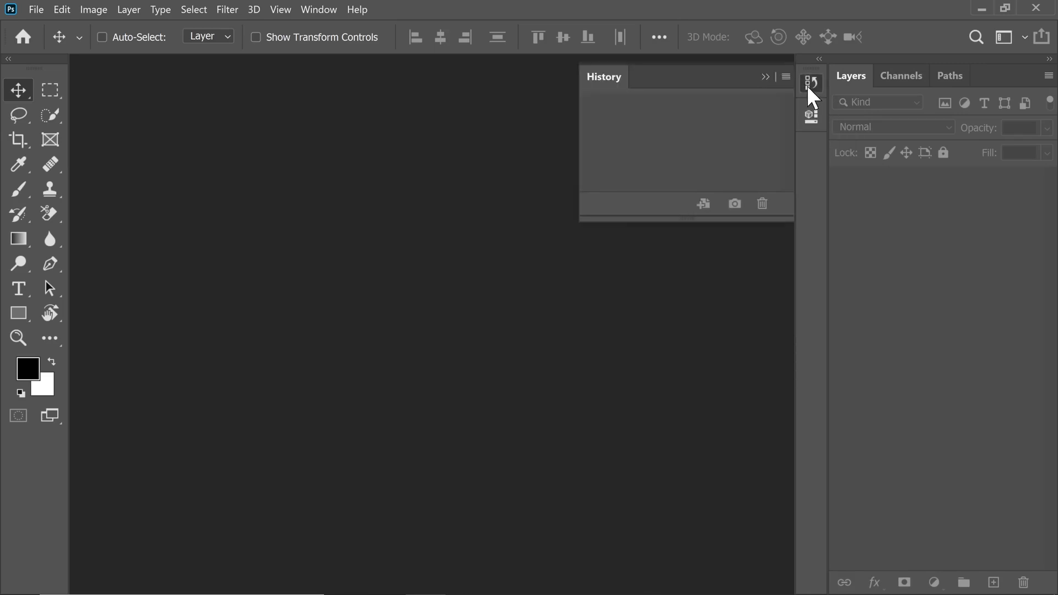
click(807, 85)
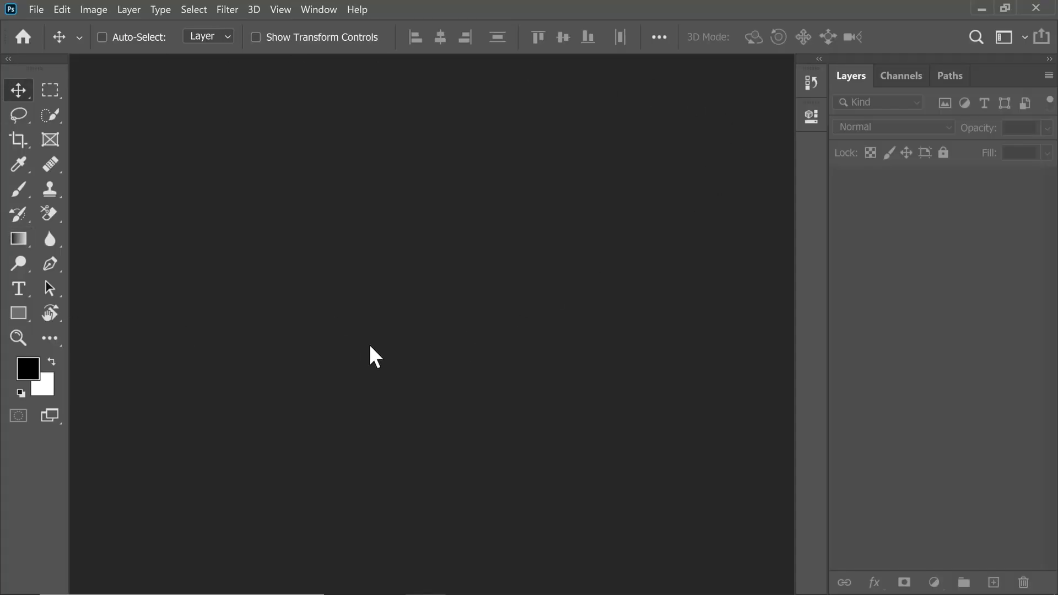
Open the Interface section of the preferences
click(61, 9)
mouse_move(109, 576)
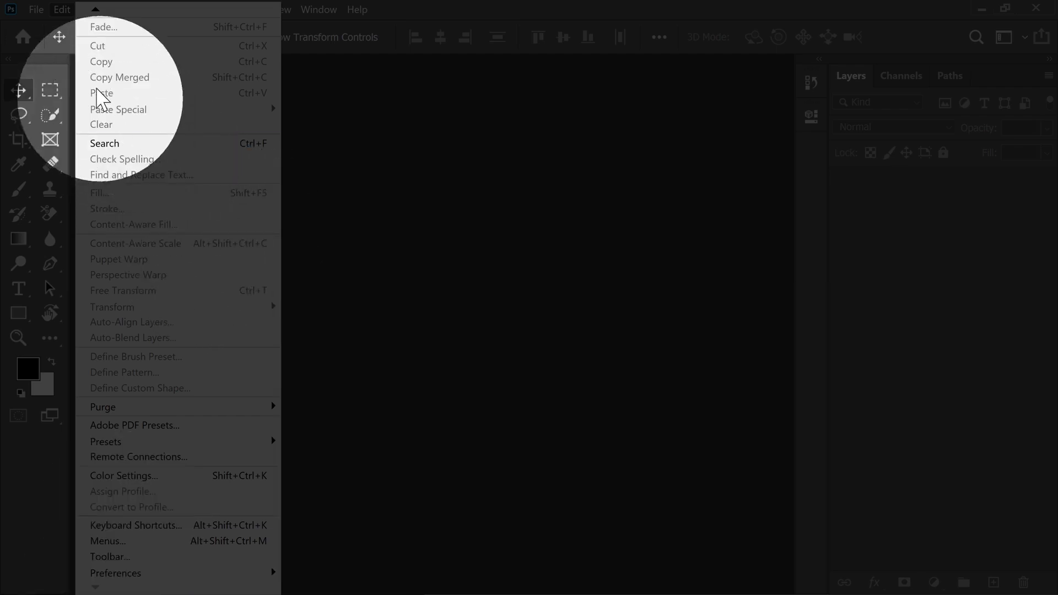
click(8, 8)
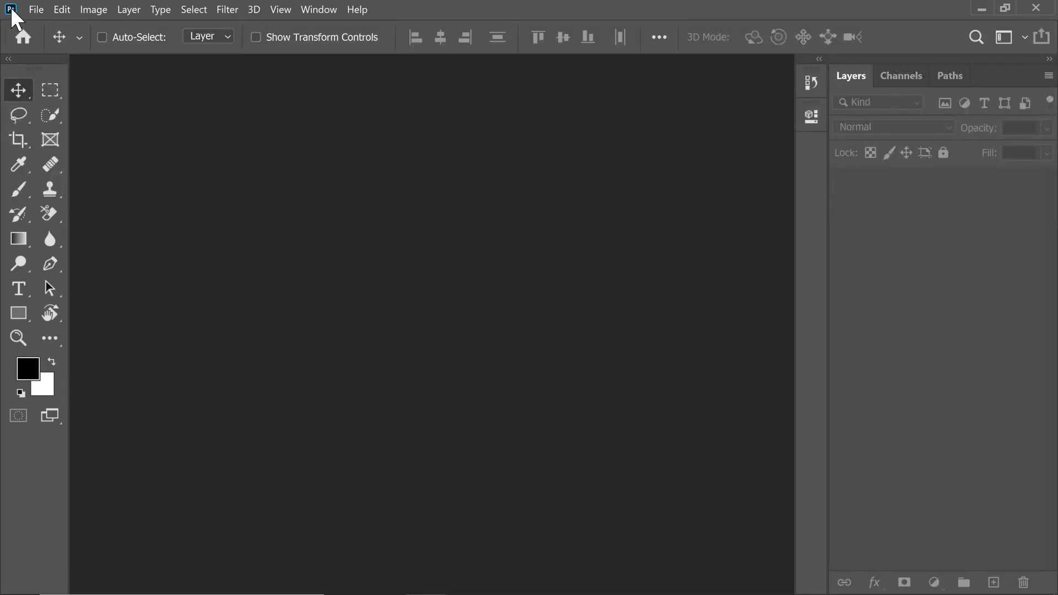
click(63, 11)
mouse_move(105, 575)
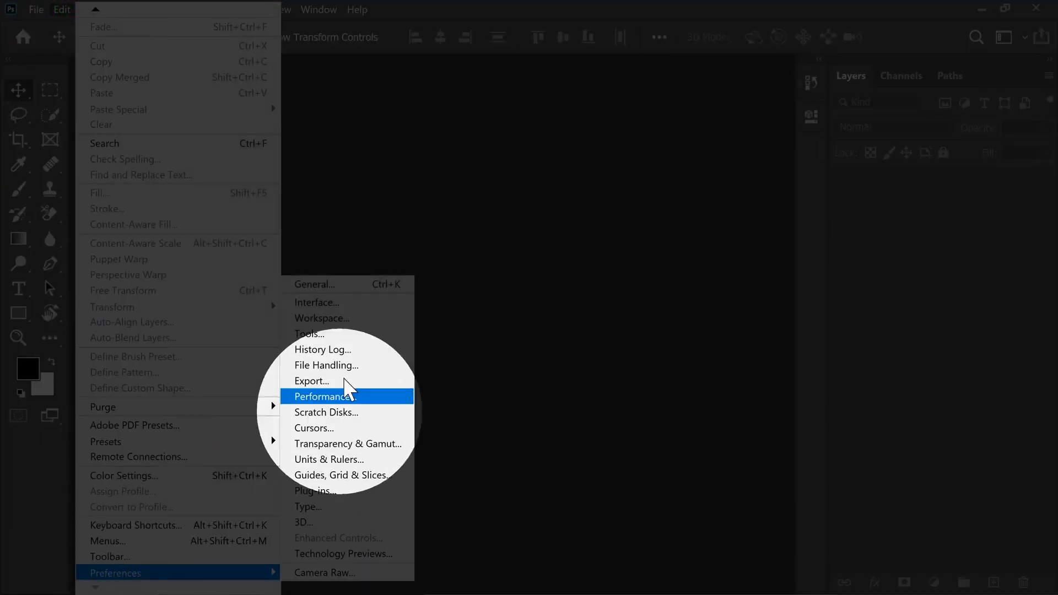
click(341, 304)
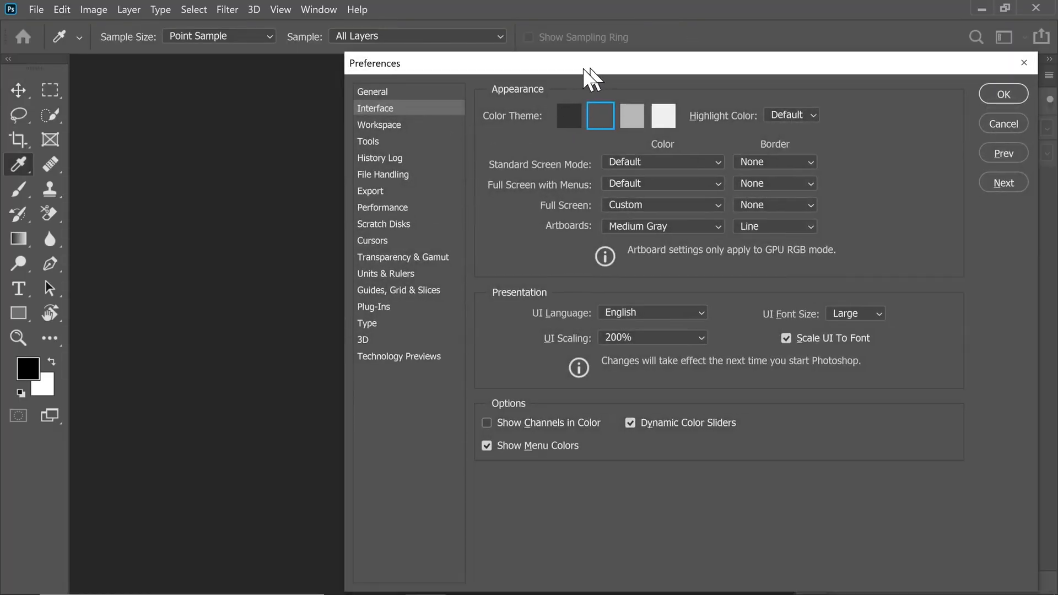
Try all four interface color themes, and apply the second-darkest gray theme
click(485, 132)
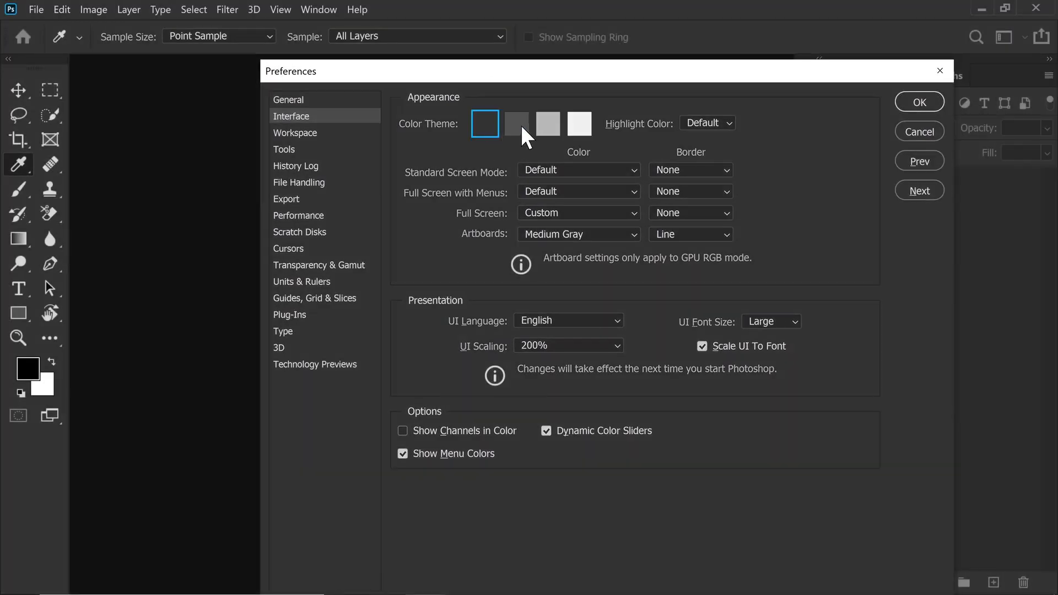
click(518, 127)
click(544, 128)
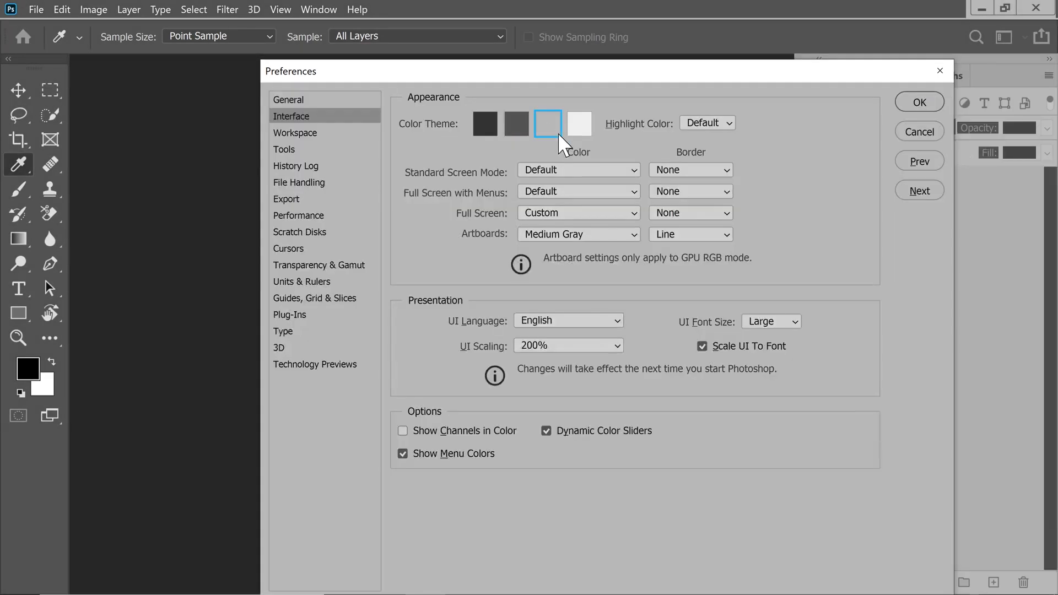
click(579, 133)
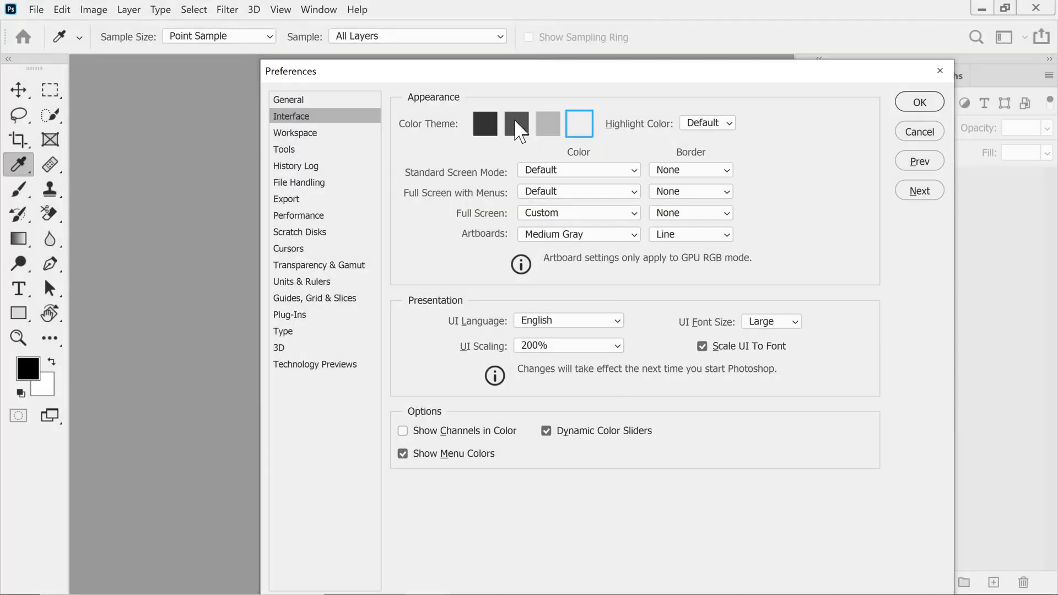
click(516, 123)
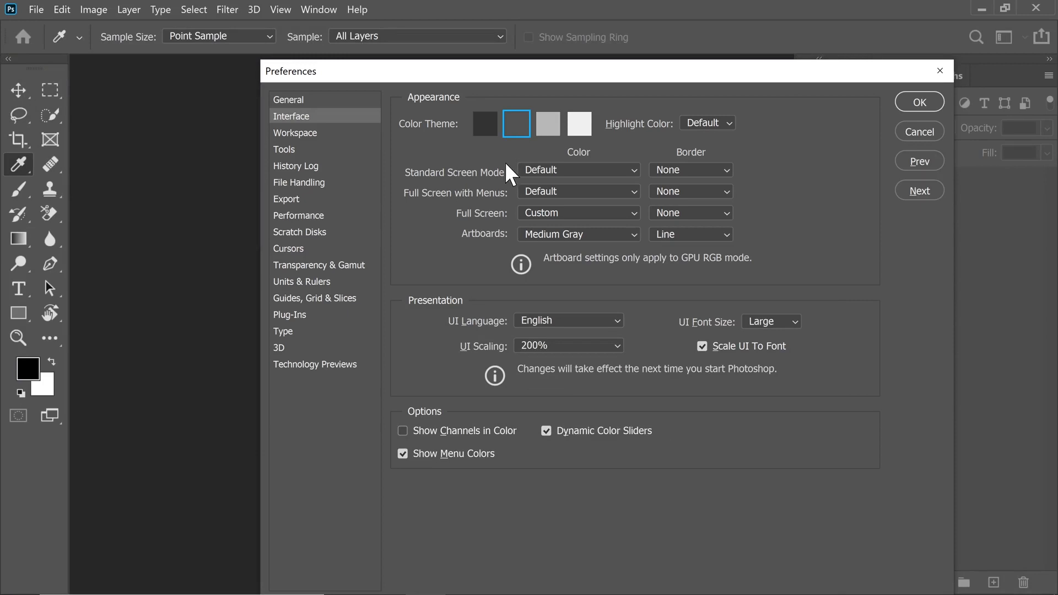
click(496, 127)
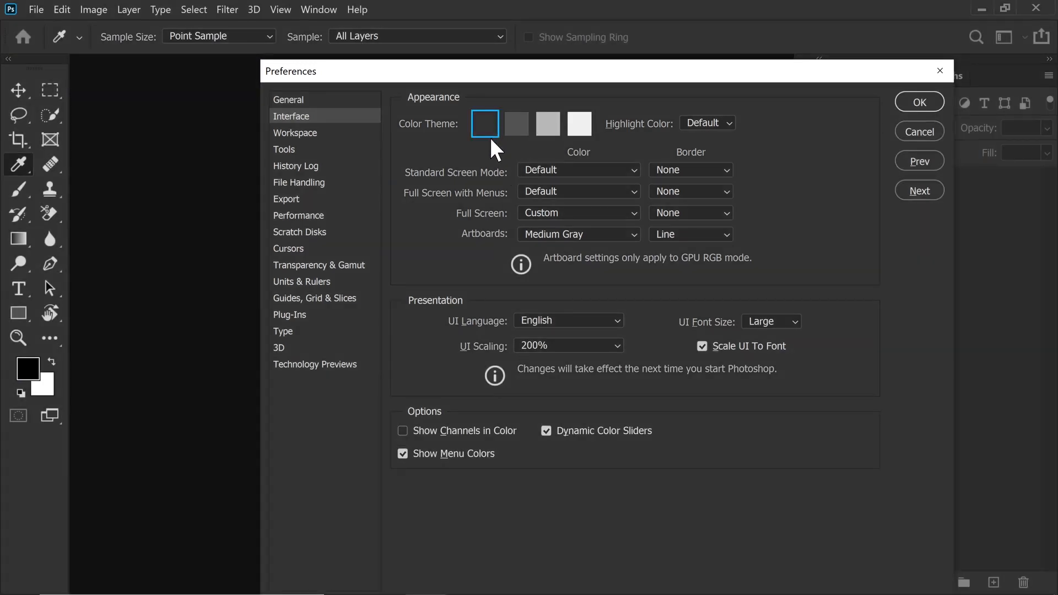
click(518, 127)
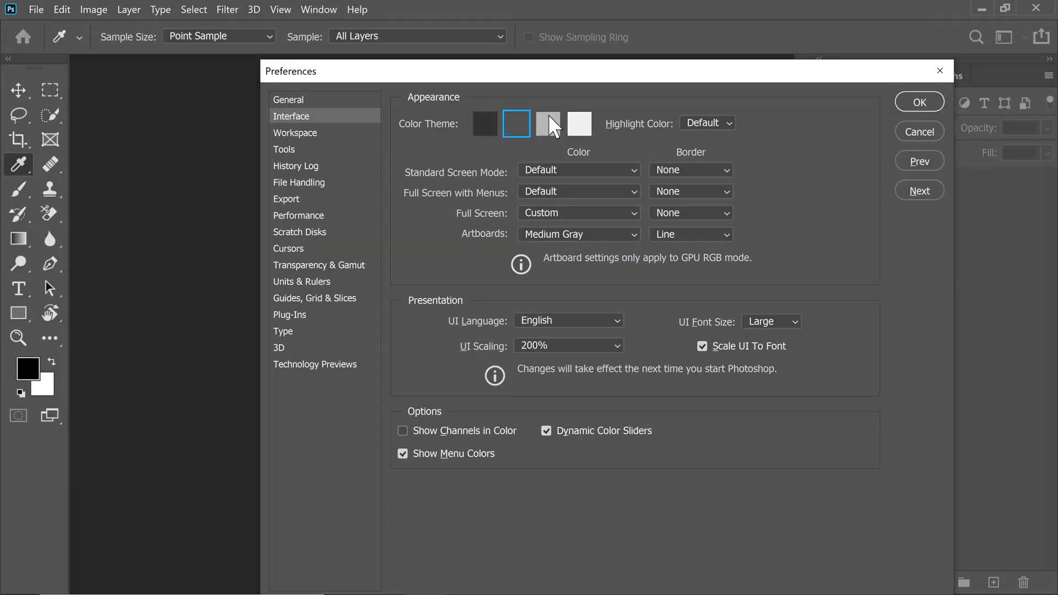
click(917, 101)
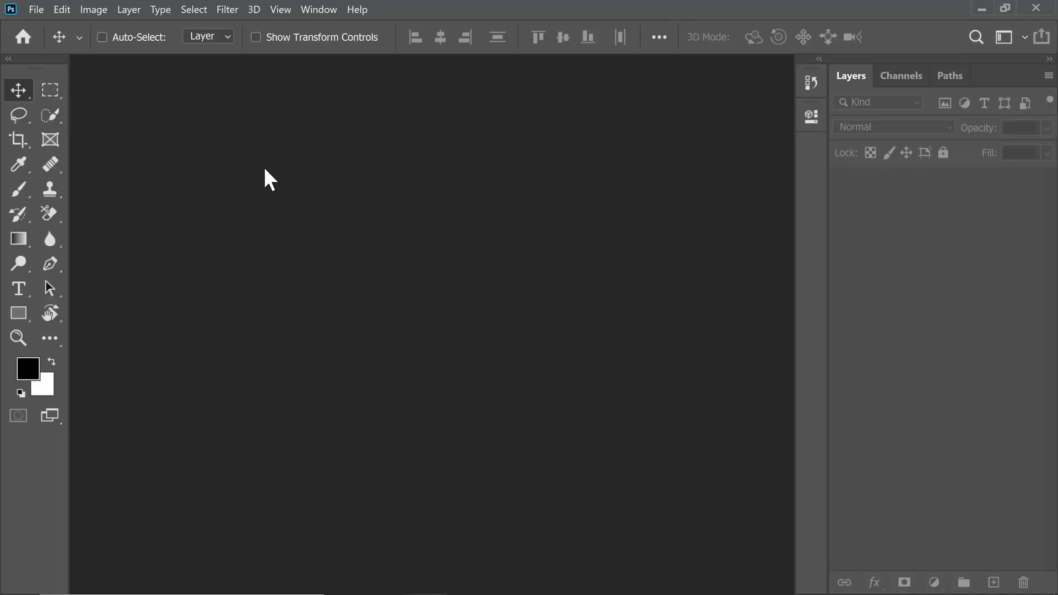
Show the Navigator panel and dock it together with Histogram above the Layers panel group
click(316, 10)
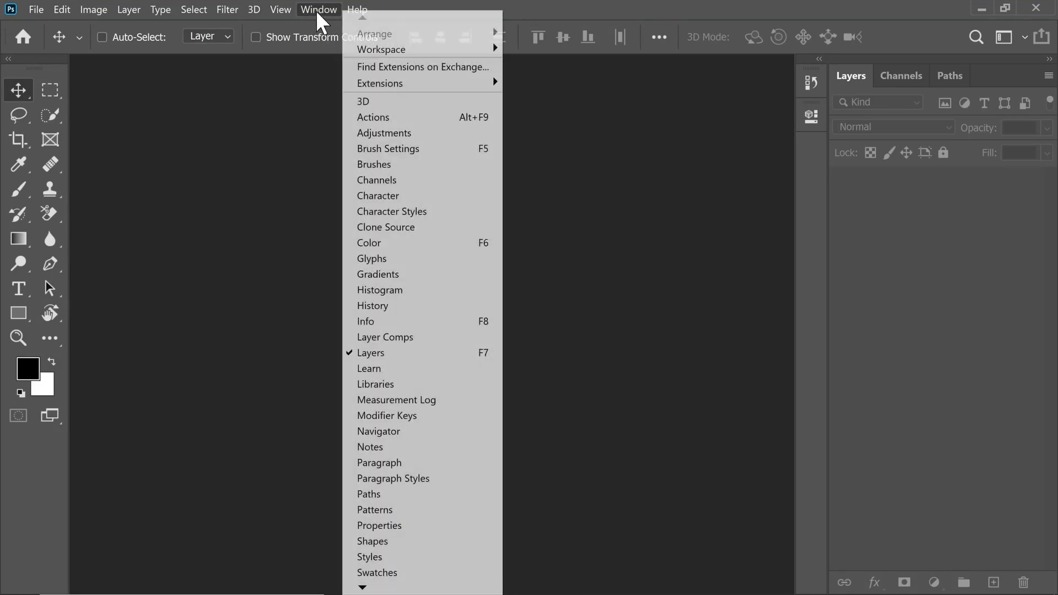
mouse_move(370, 588)
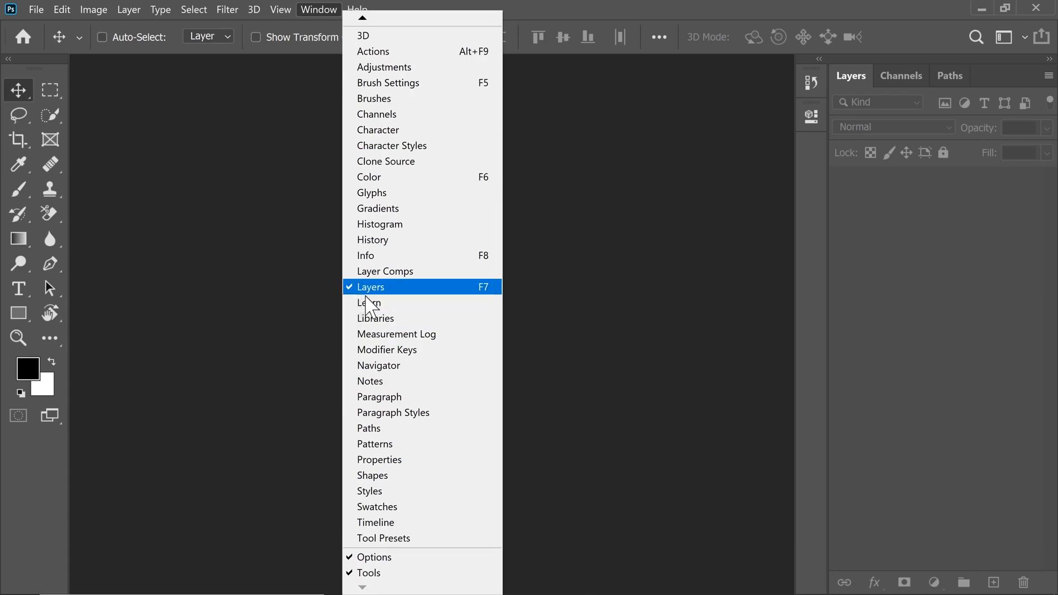
click(381, 366)
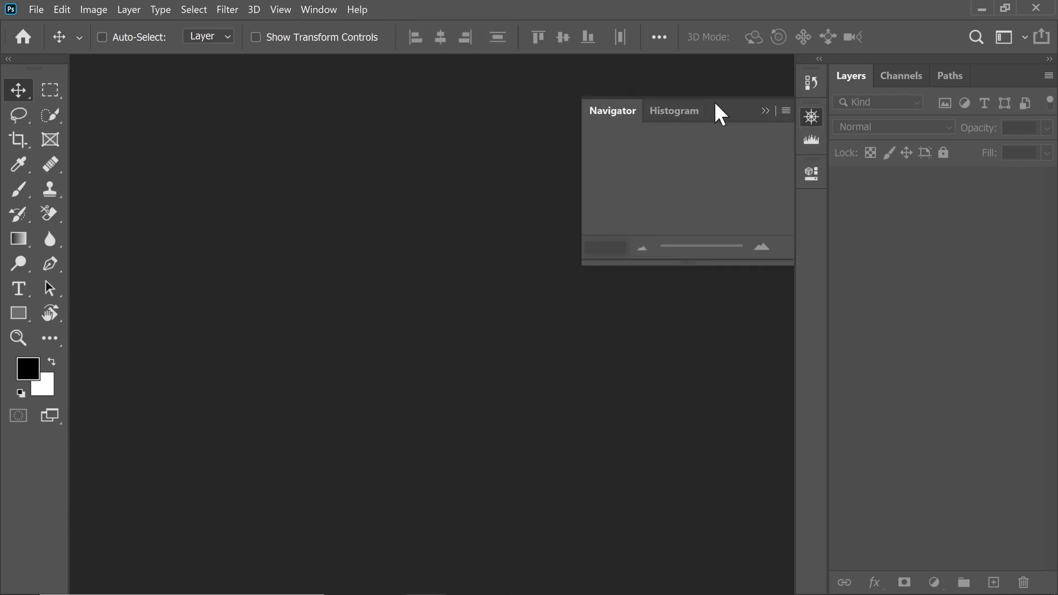
drag(715, 105, 915, 59)
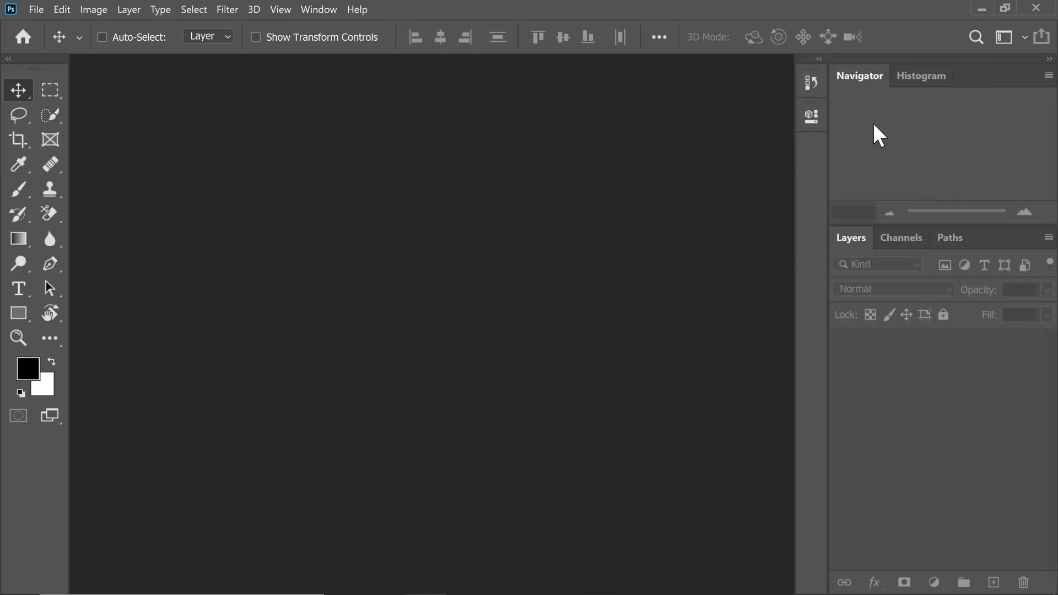
Switch from Essentials to the saved custom workspace numbered 8
click(321, 12)
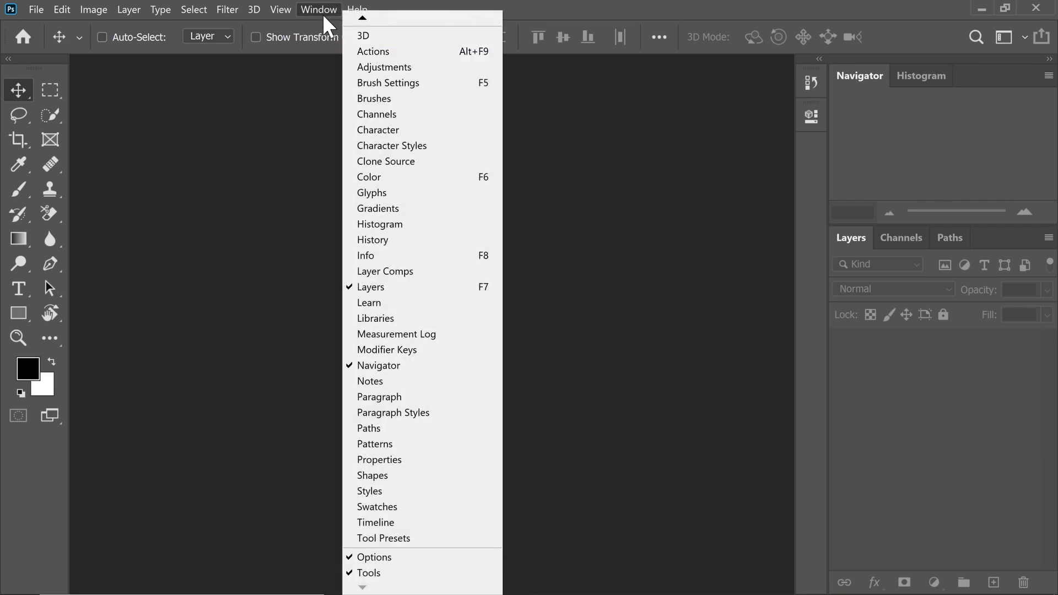
click(322, 11)
click(318, 11)
mouse_move(362, 18)
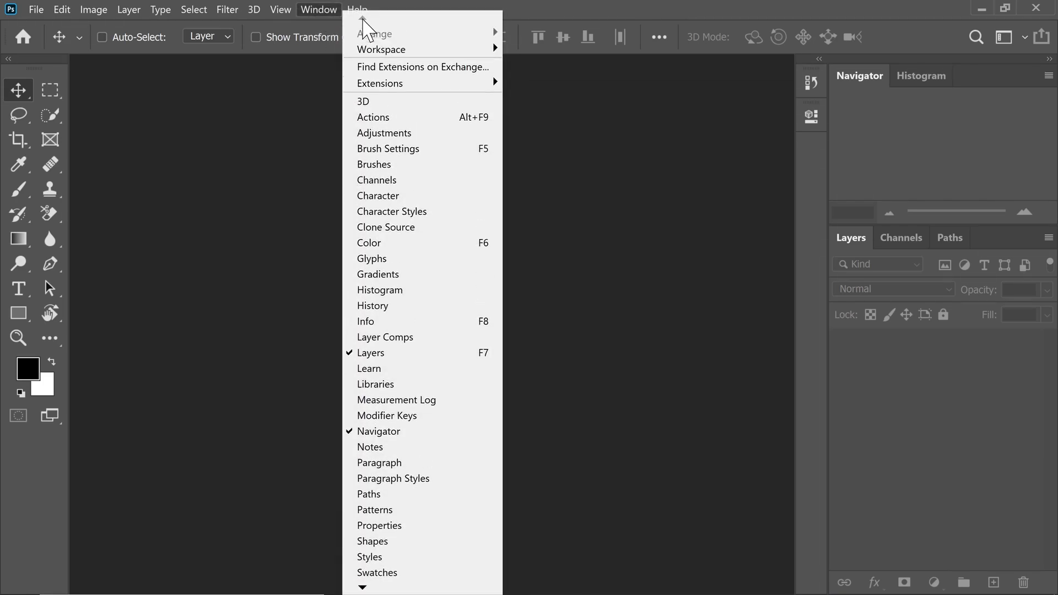
mouse_move(466, 49)
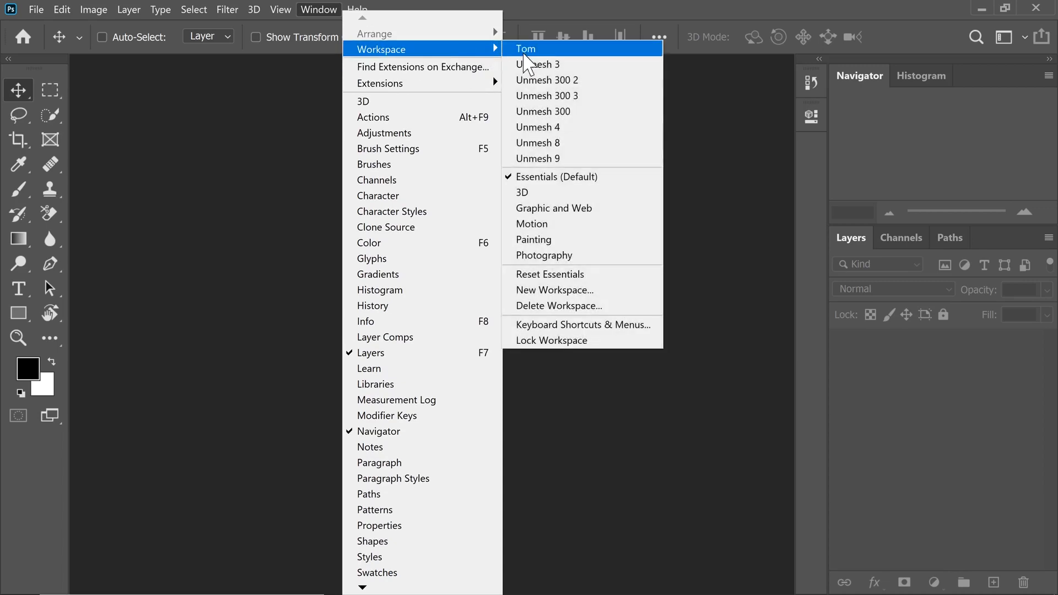
click(570, 145)
Switch to the saved custom workspace numbered 9 and reset it to its stored layout
click(329, 12)
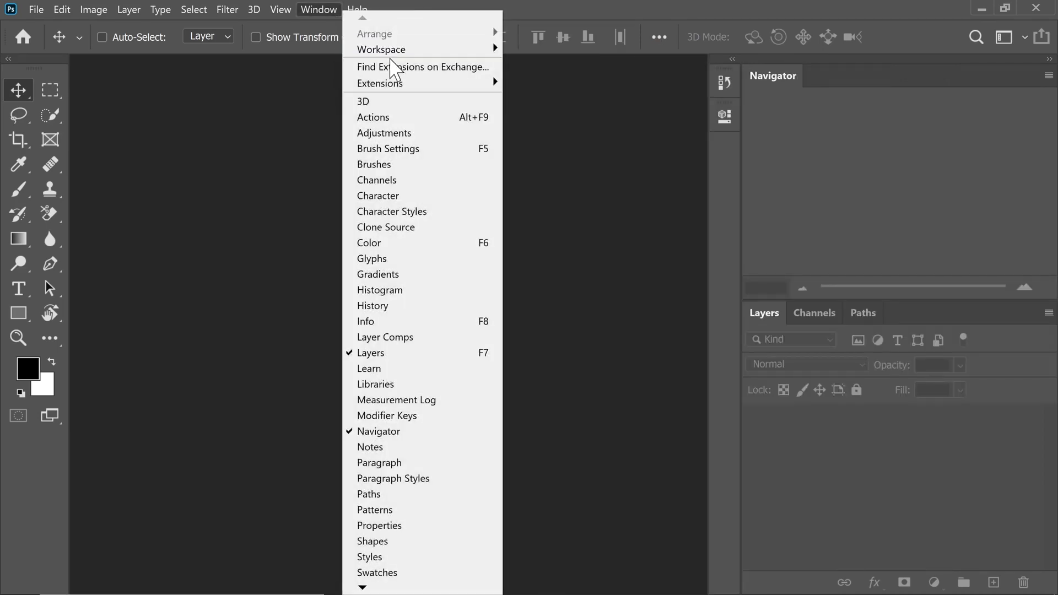
mouse_move(405, 51)
click(543, 159)
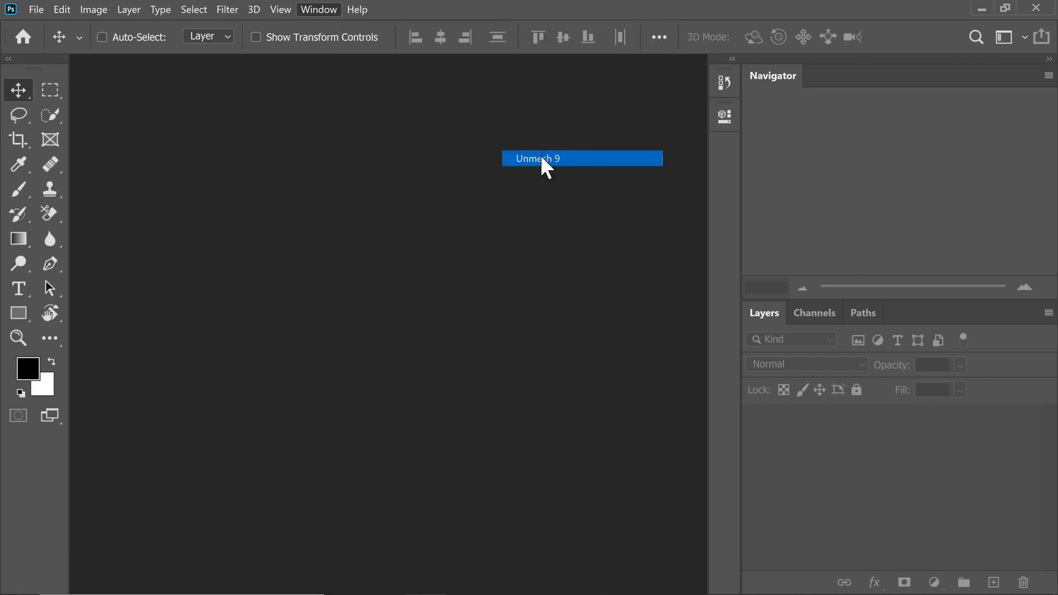
click(324, 9)
mouse_move(431, 96)
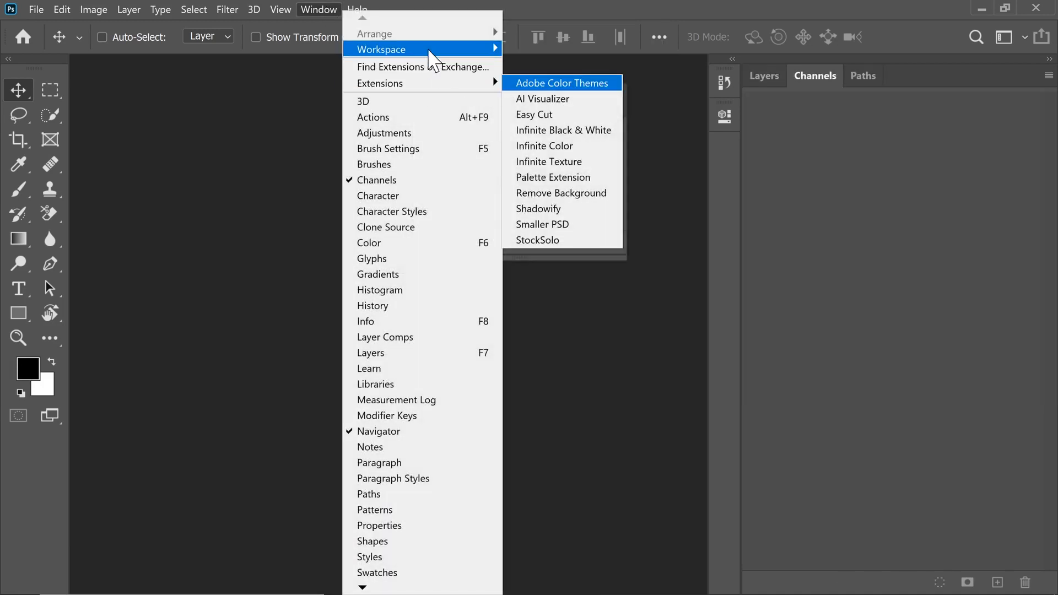
mouse_move(435, 51)
click(576, 277)
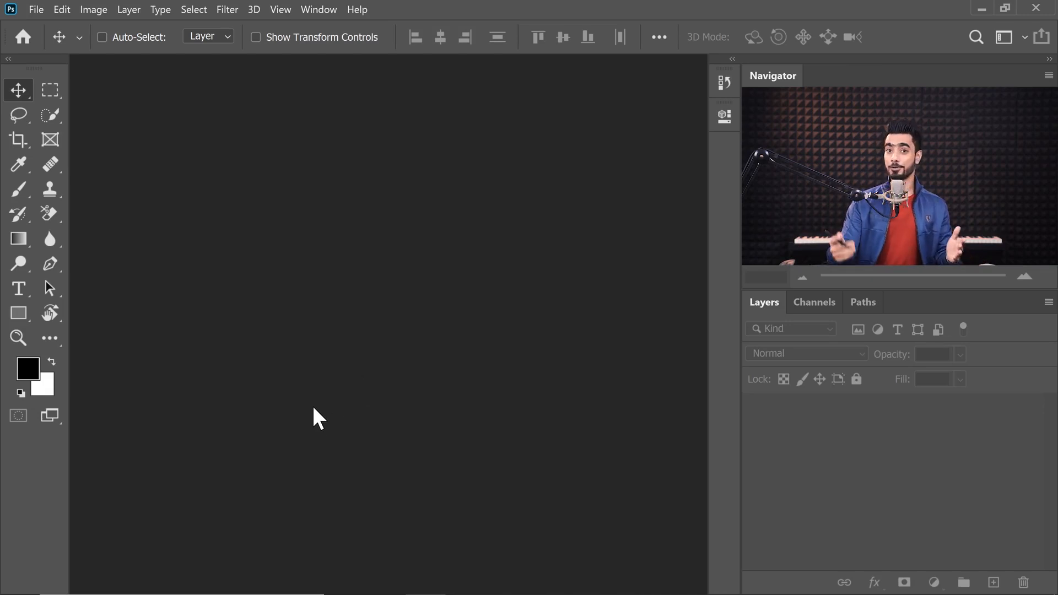
View the Channels and Paths panels, and return to Layers
click(824, 303)
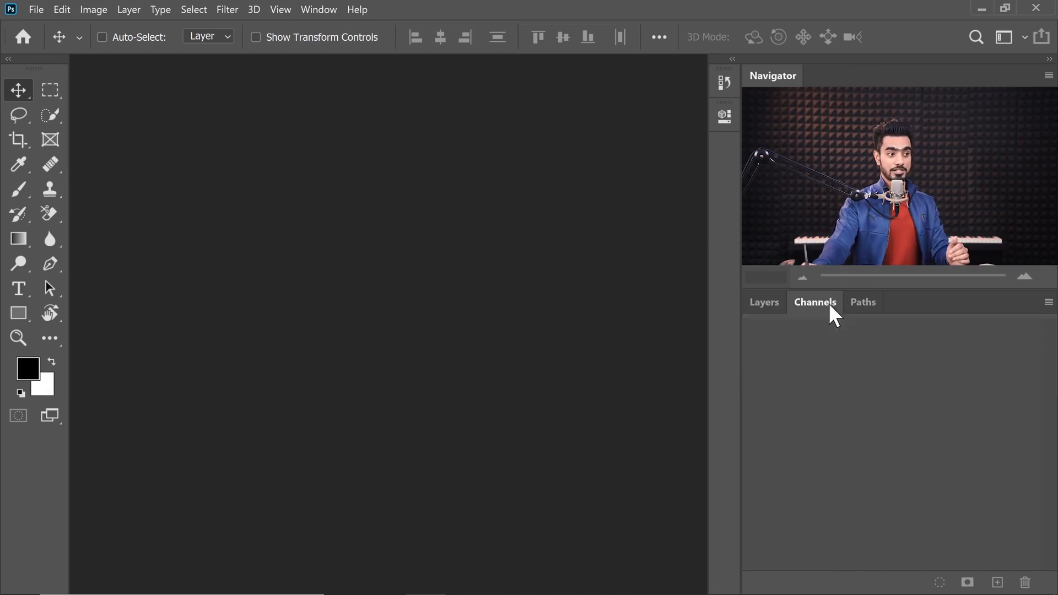
click(861, 305)
click(765, 300)
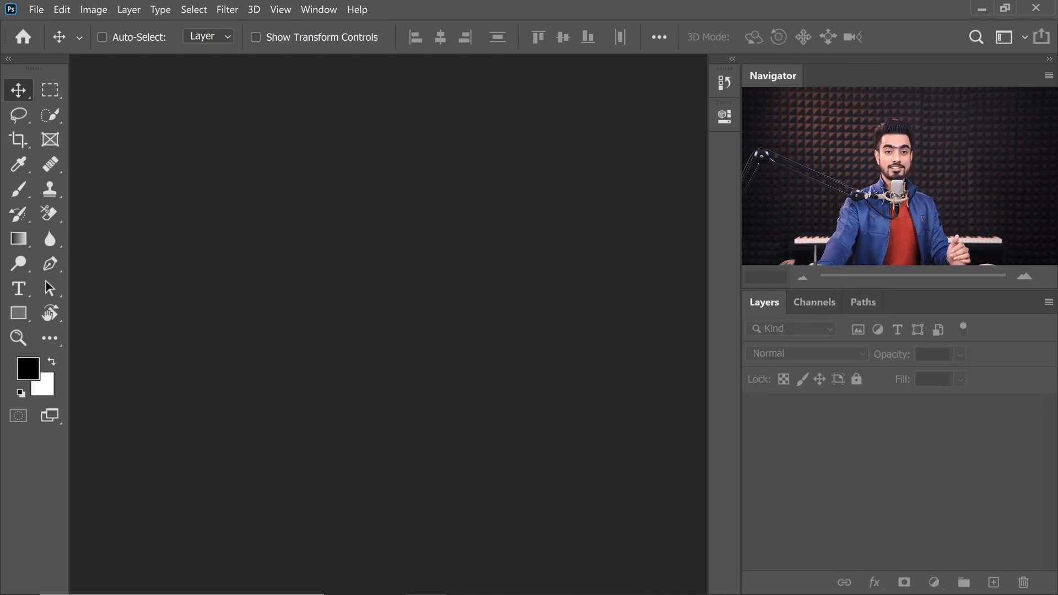
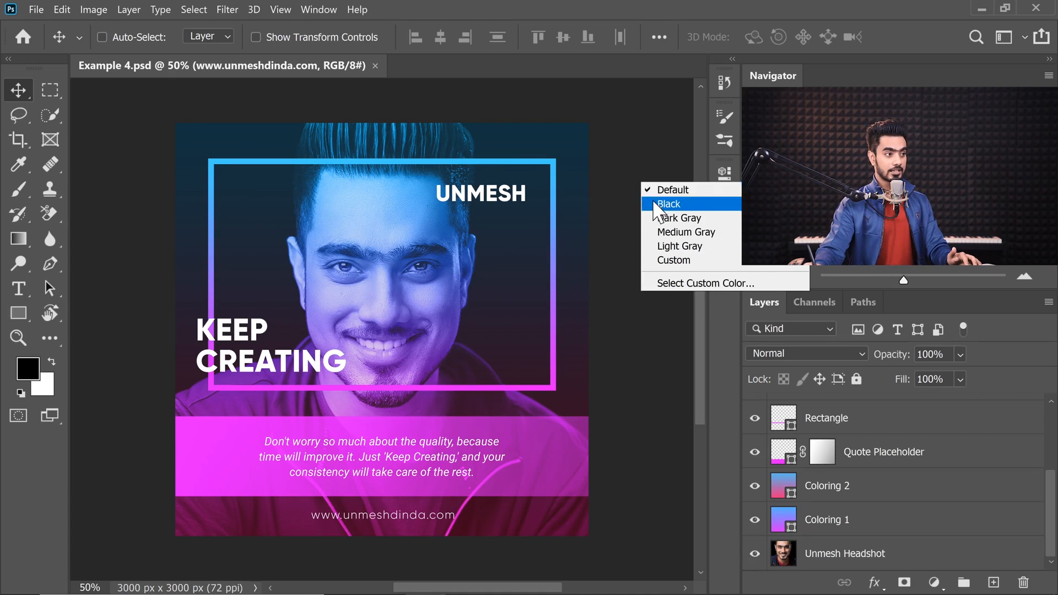
Set the color of the area around the canvas to Black and change it to Light Gray
click(657, 205)
right_click(641, 213)
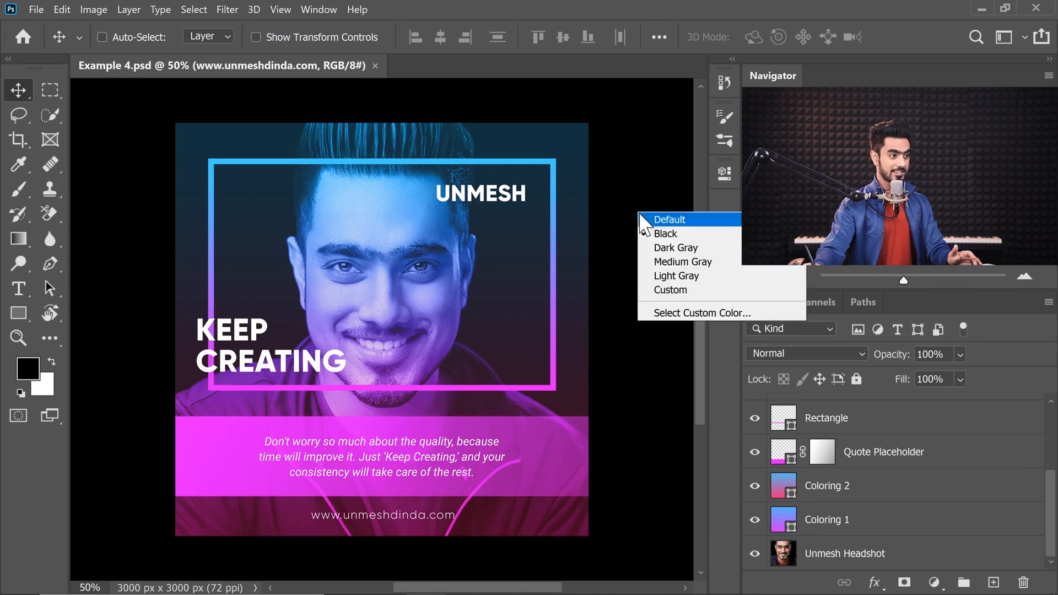
click(666, 275)
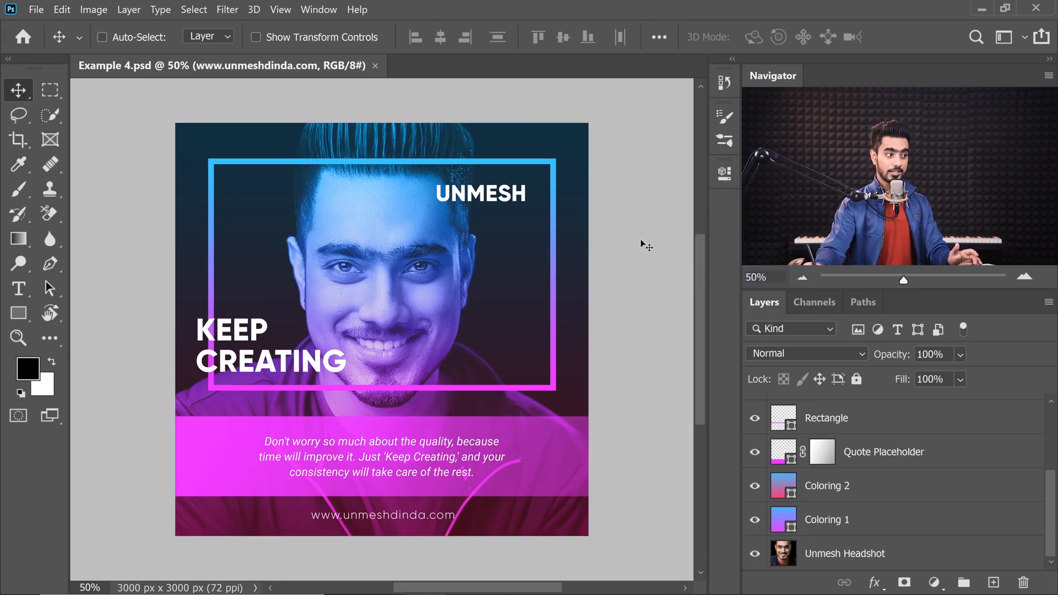
Set a custom white color, ffffff, for the area around the canvas
right_click(641, 240)
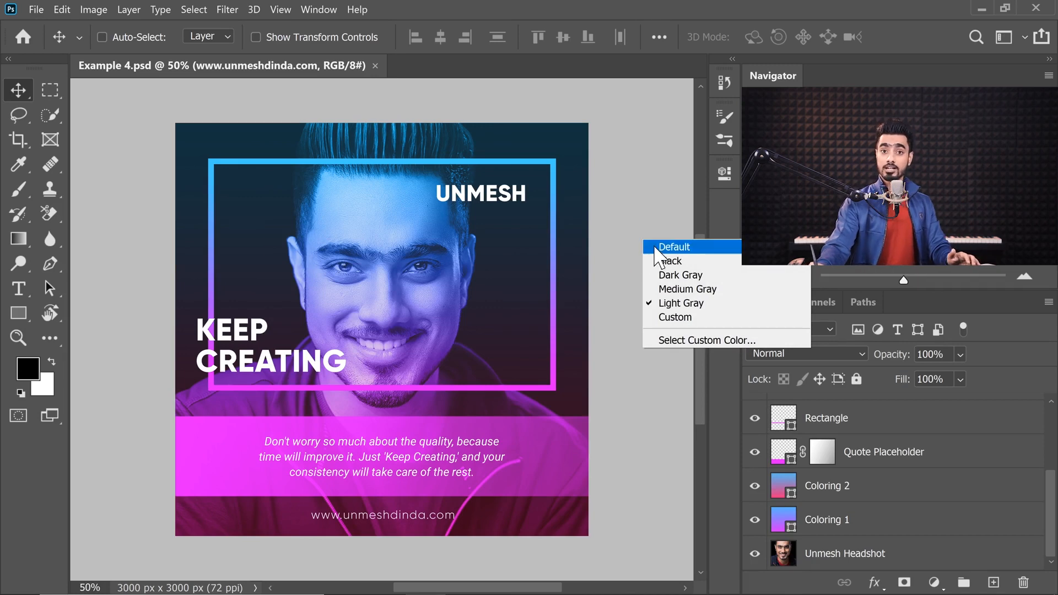
click(681, 340)
mouse_move(674, 357)
mouse_down()
mouse_move(717, 331)
mouse_move(663, 346)
mouse_move(618, 301)
mouse_up()
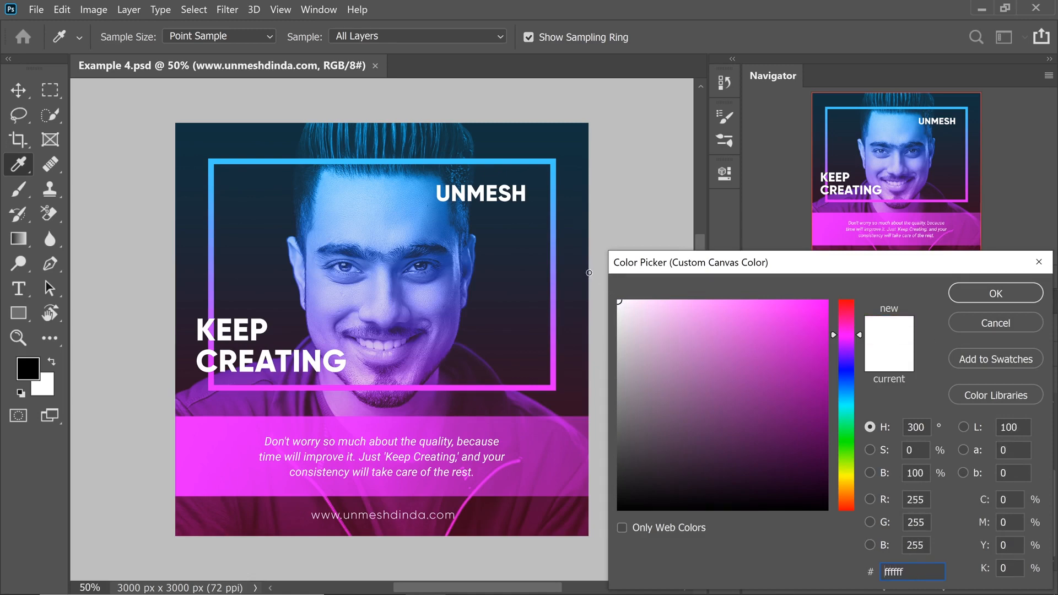
click(982, 296)
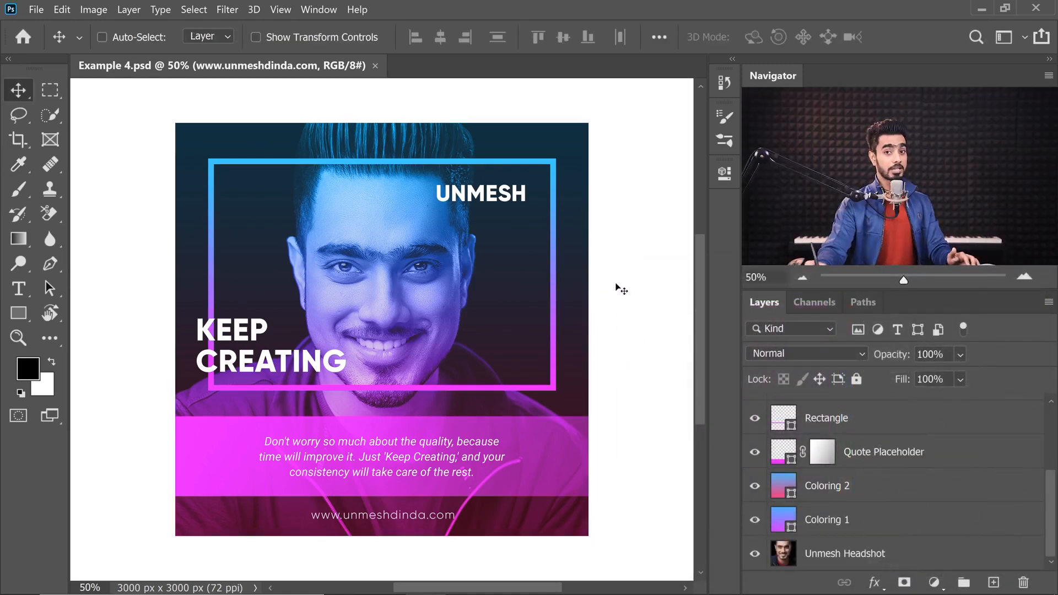
Change the canvas surround to Light Gray and return it to the Custom color
right_click(634, 281)
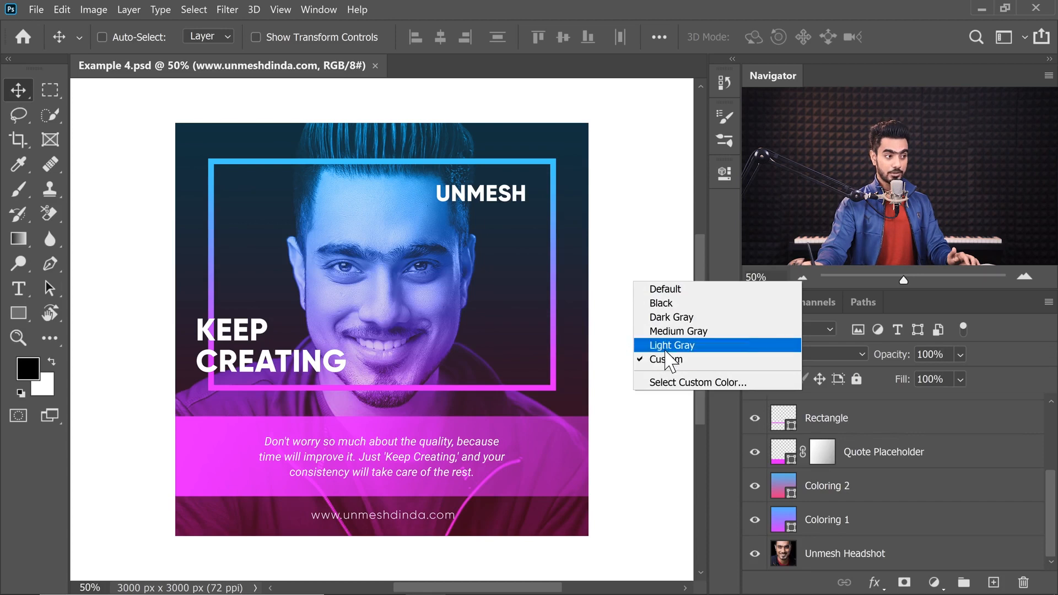
click(661, 344)
right_click(638, 262)
click(663, 350)
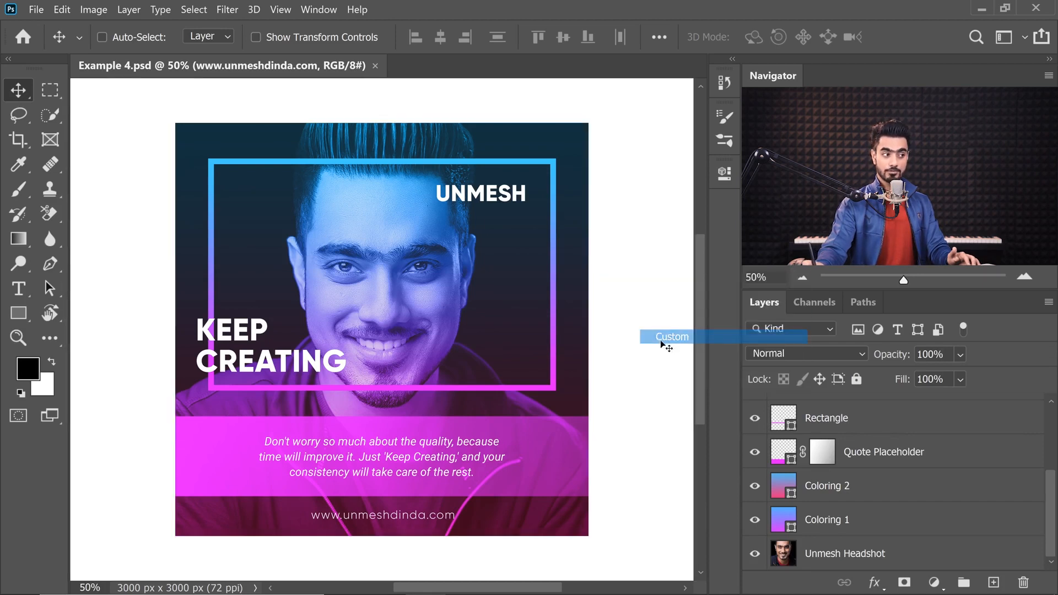
Set the canvas surround color to Black, and collapse the toolbox to a single column
right_click(636, 283)
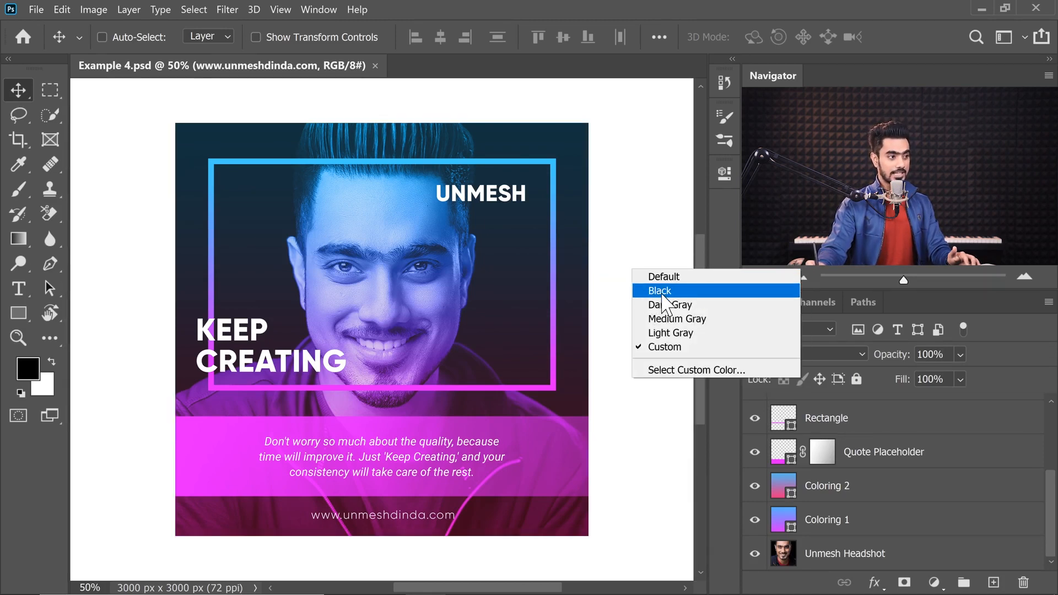
click(661, 291)
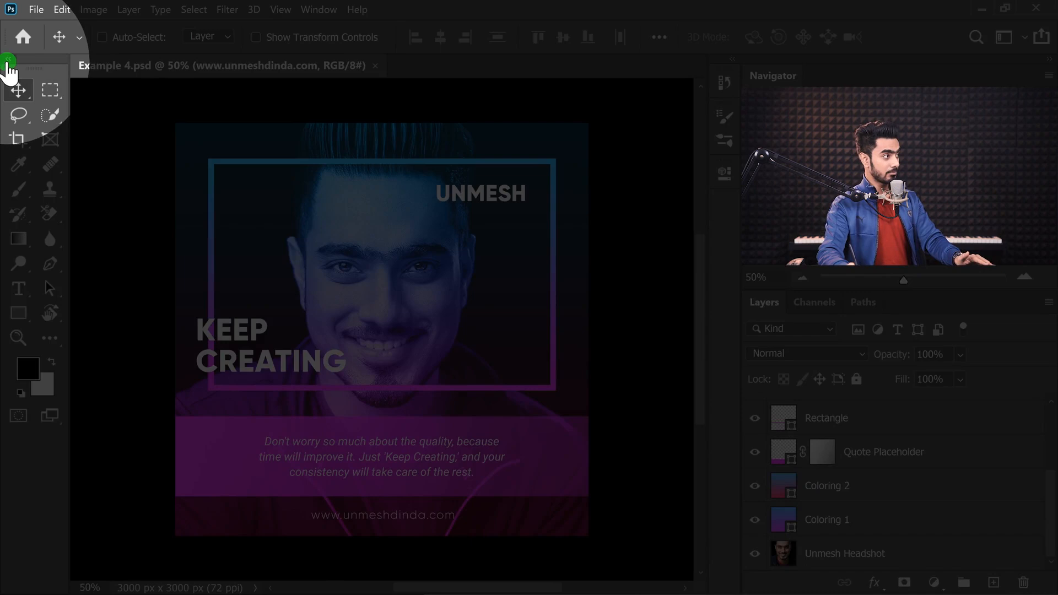
click(8, 59)
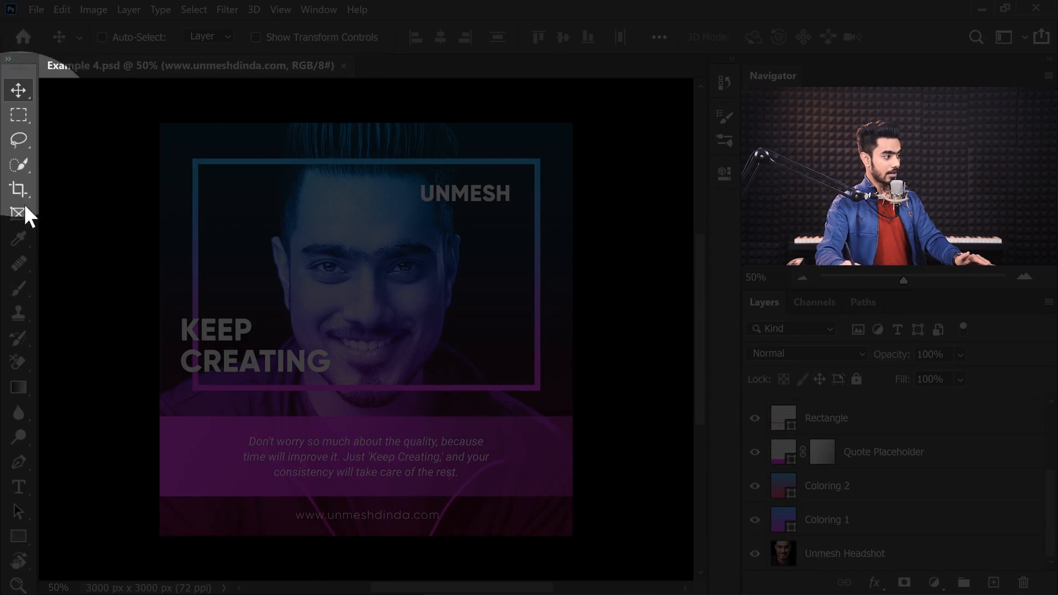
Expand the toolbox to two columns
click(8, 59)
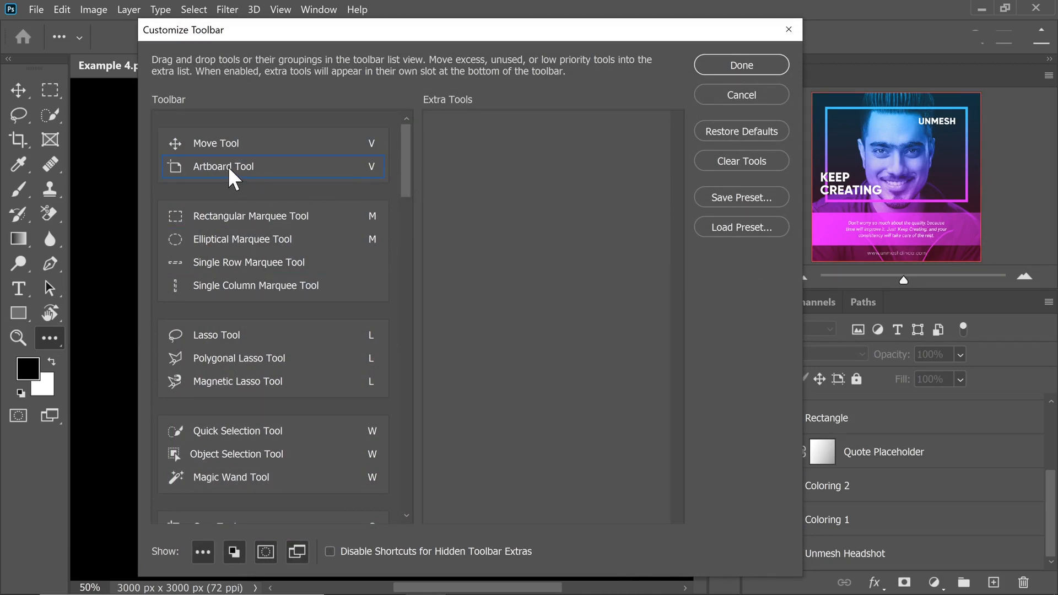
Move the Artboard Tool and Frame Tool to the extra tools, and restore the default toolbar
drag(228, 167, 490, 155)
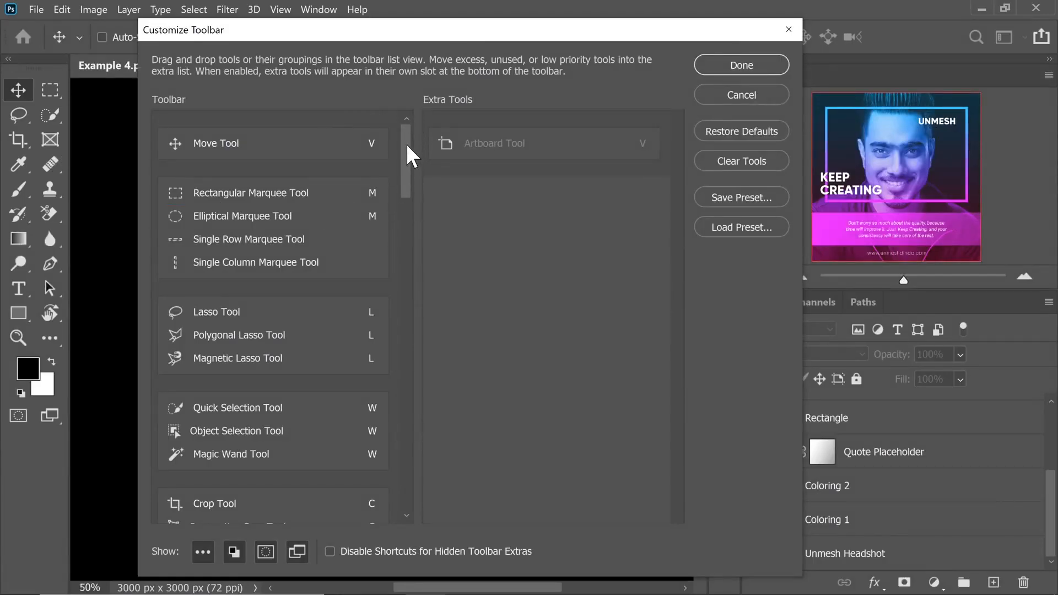
drag(405, 143, 397, 181)
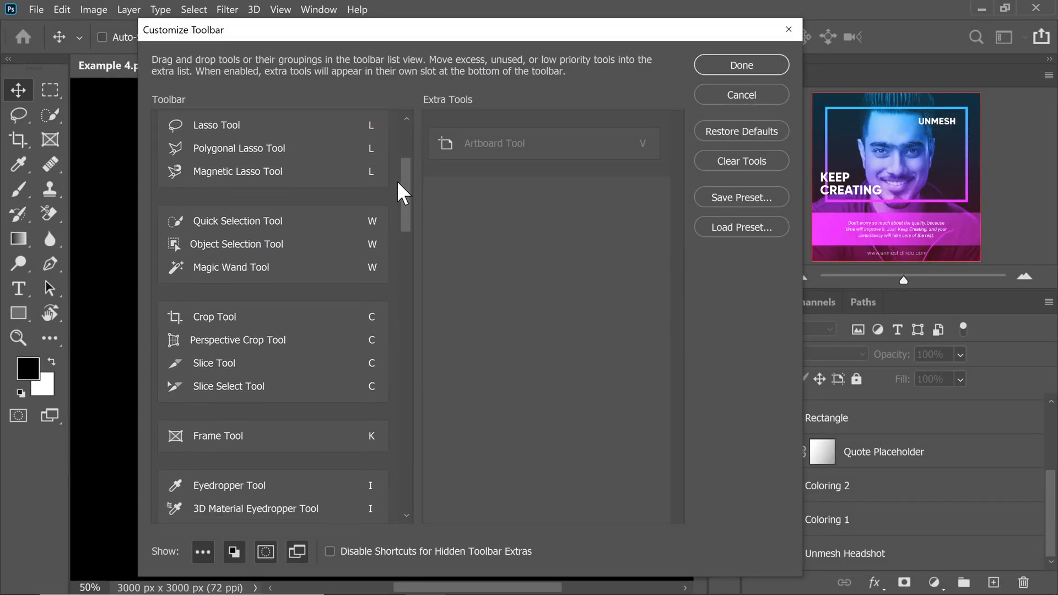
drag(234, 441, 491, 217)
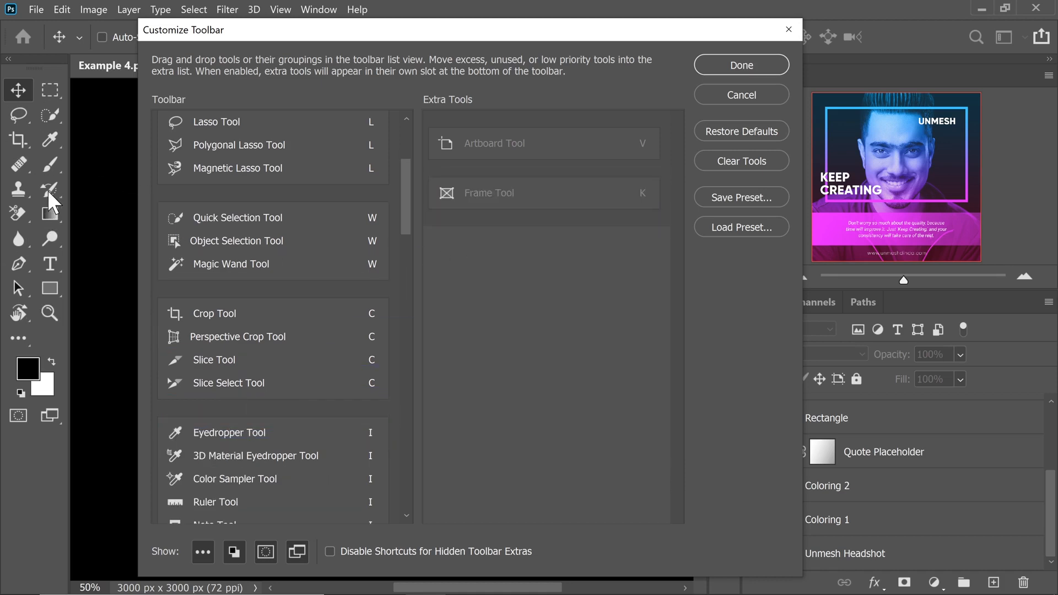
click(727, 134)
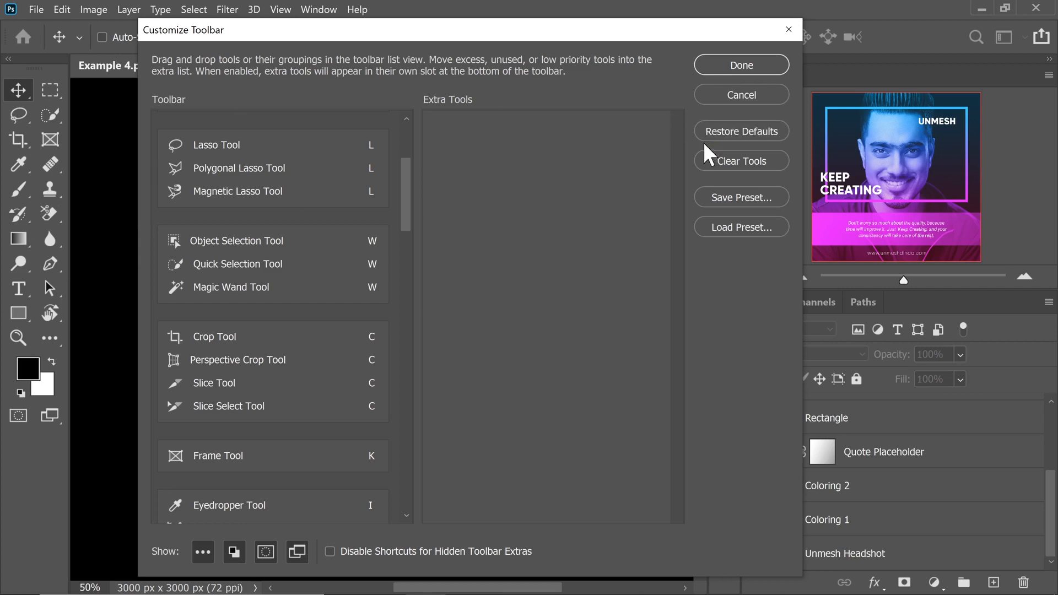
click(725, 64)
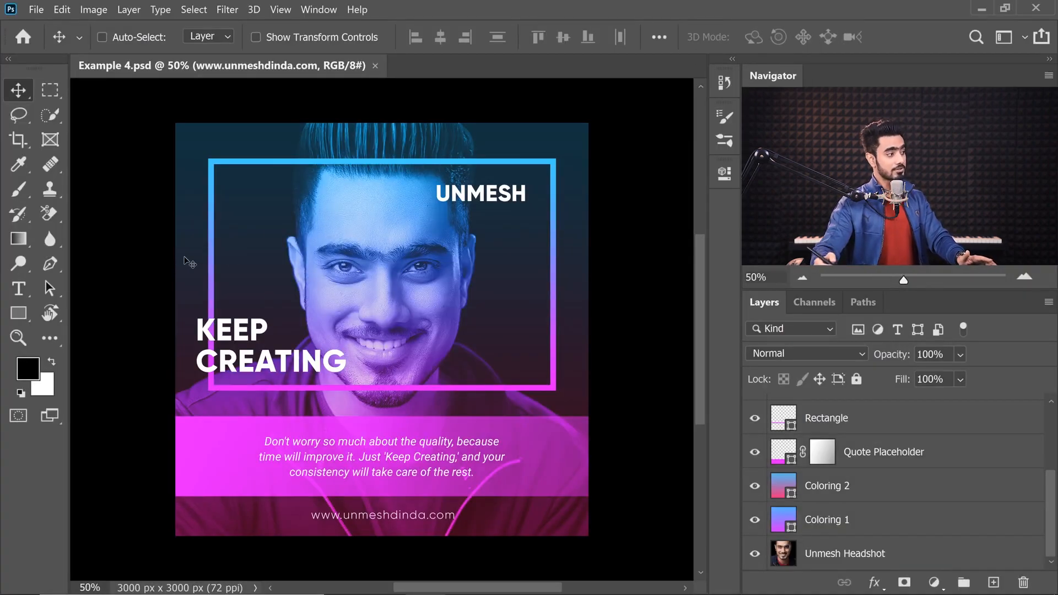
With the Zoom tool, view the image at 100%, fitted to the screen, filling the screen, and fitted again
click(19, 336)
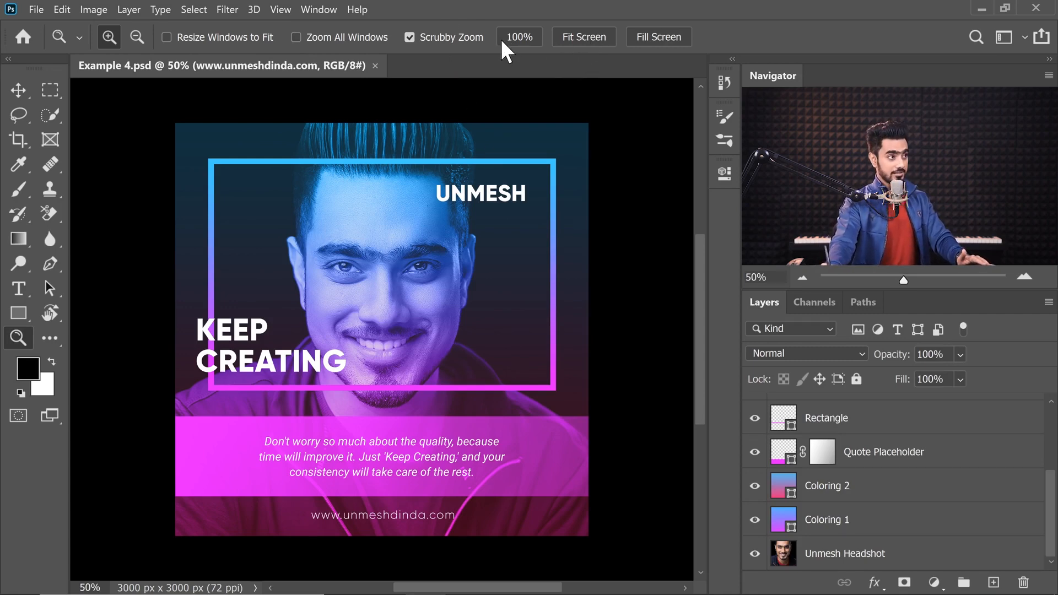
click(518, 39)
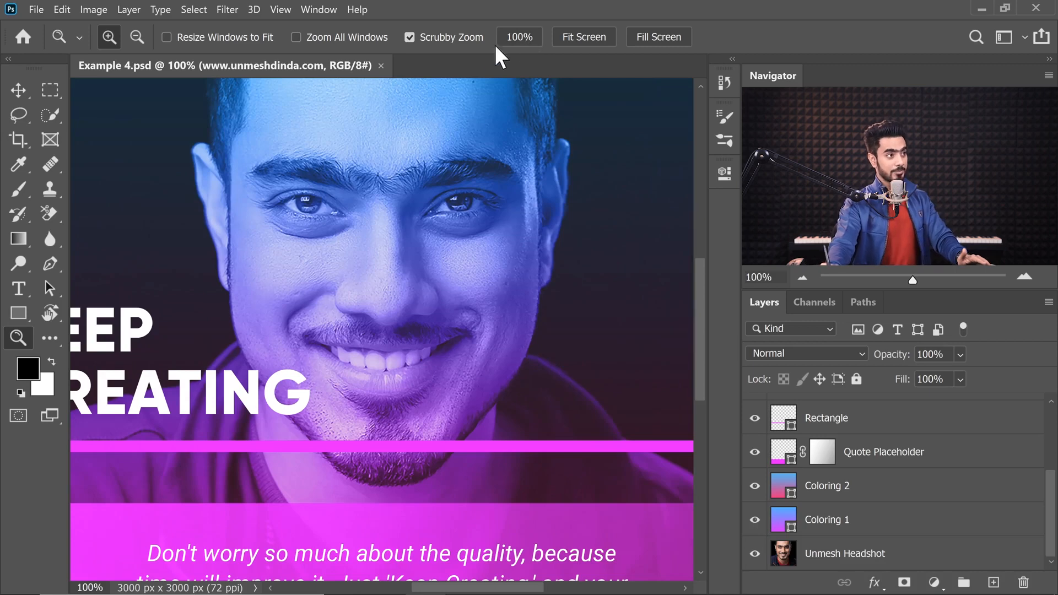
click(589, 36)
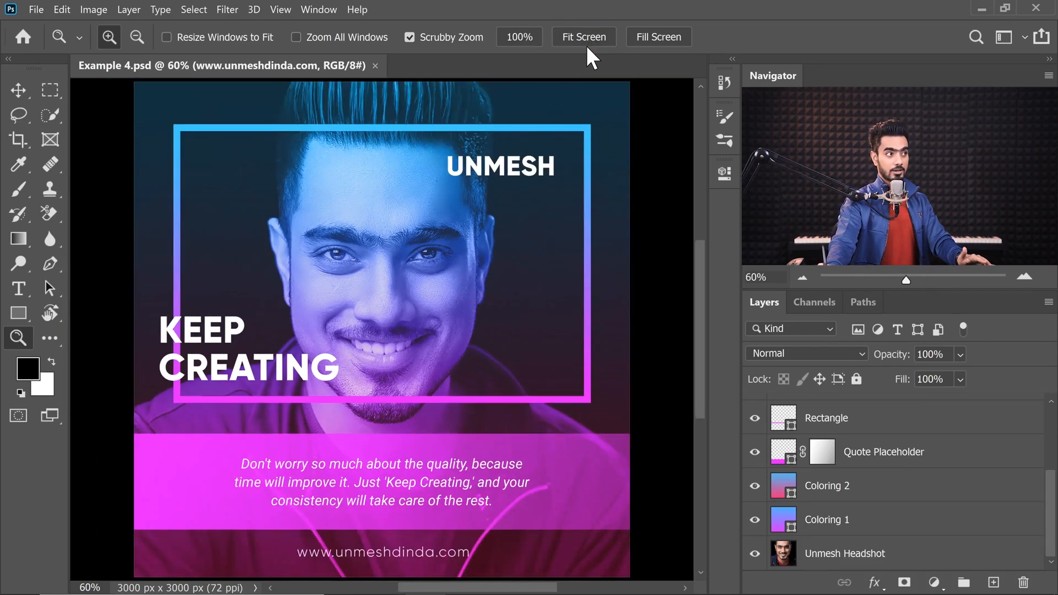
click(653, 39)
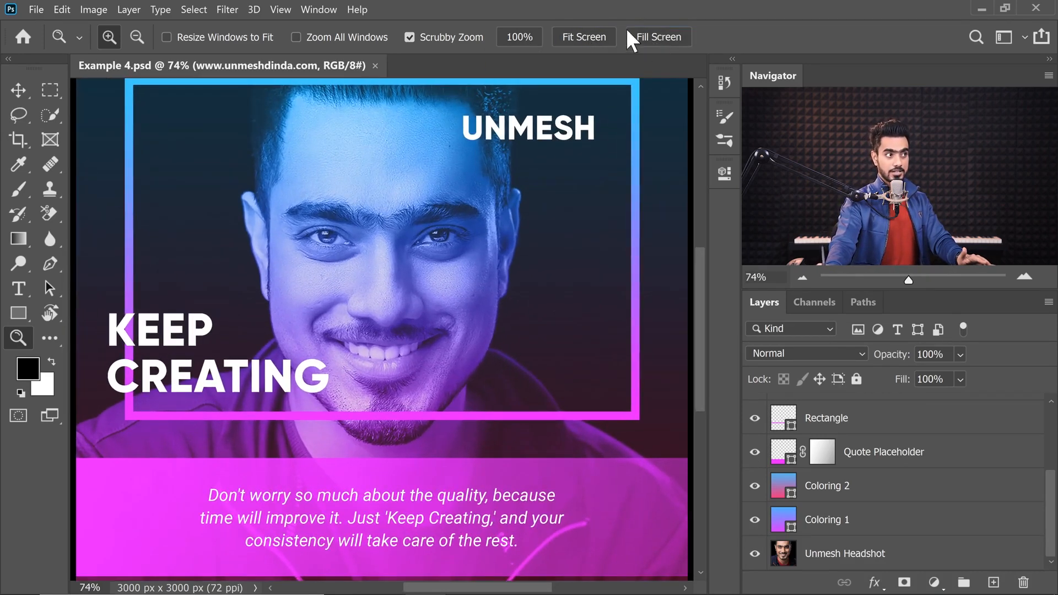
click(590, 39)
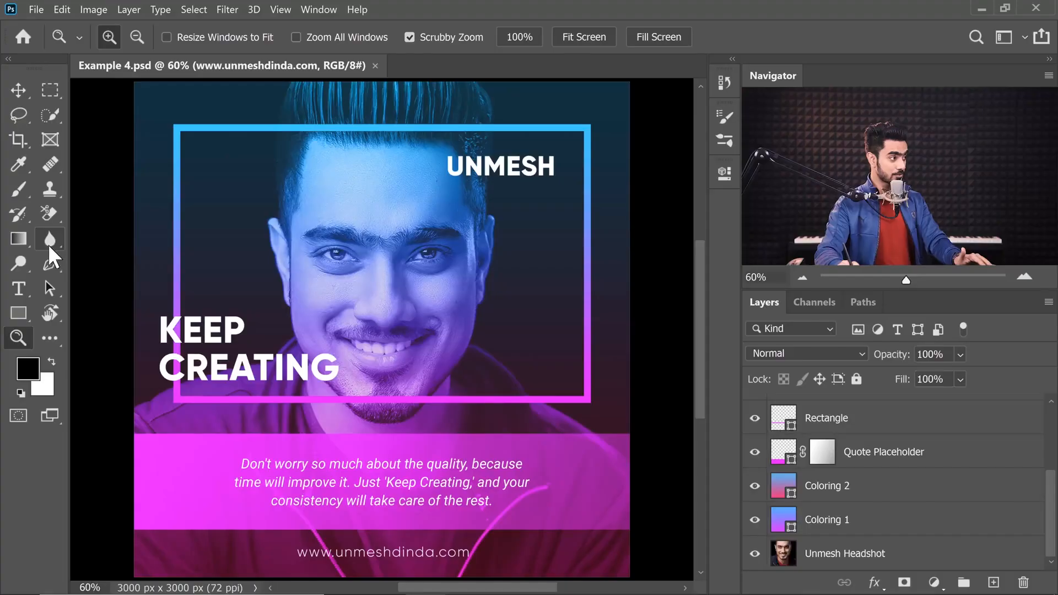
Compare the tool options of the Blur, Lasso, Rectangular Marquee and Move tools by activating them one after another
click(49, 244)
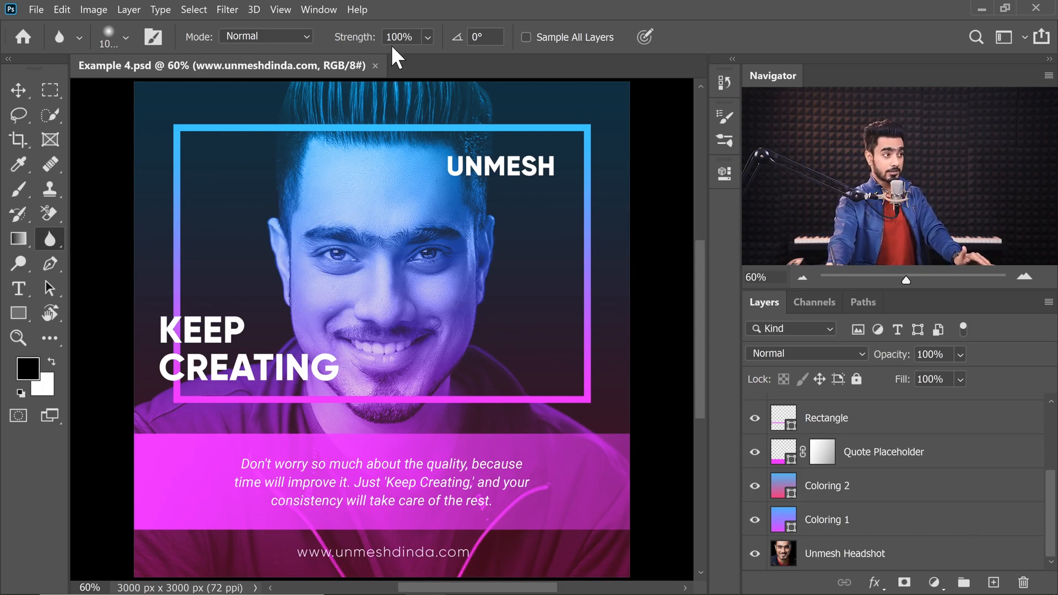
click(296, 34)
click(297, 35)
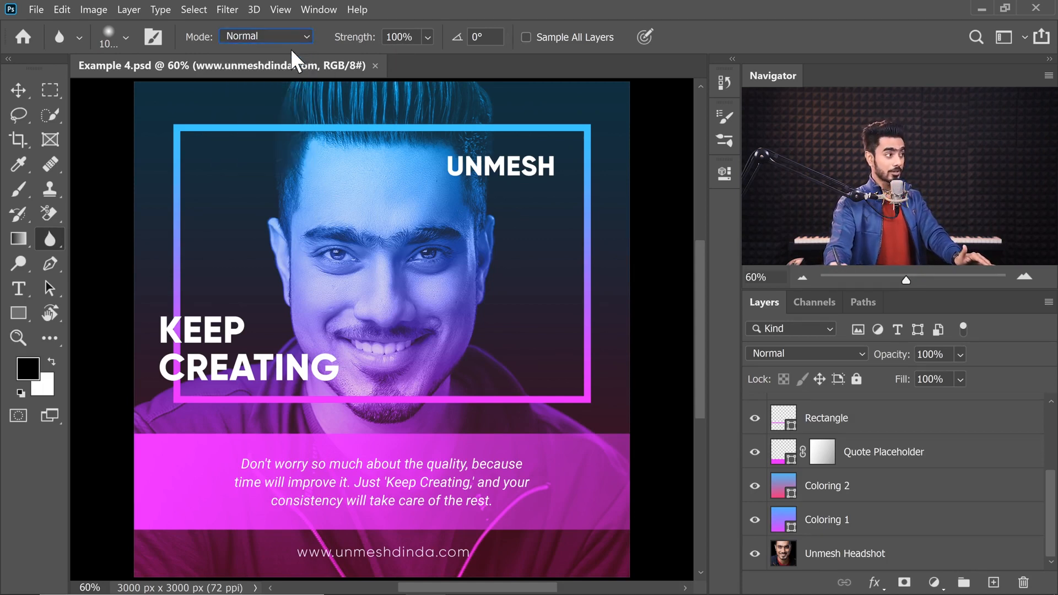
click(20, 116)
click(46, 91)
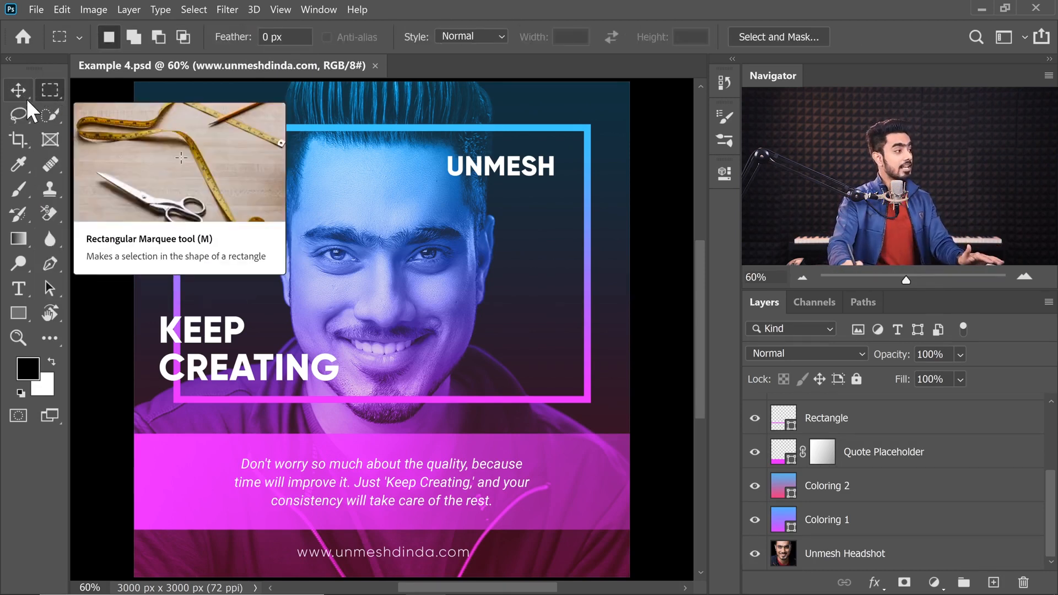
click(19, 92)
click(19, 115)
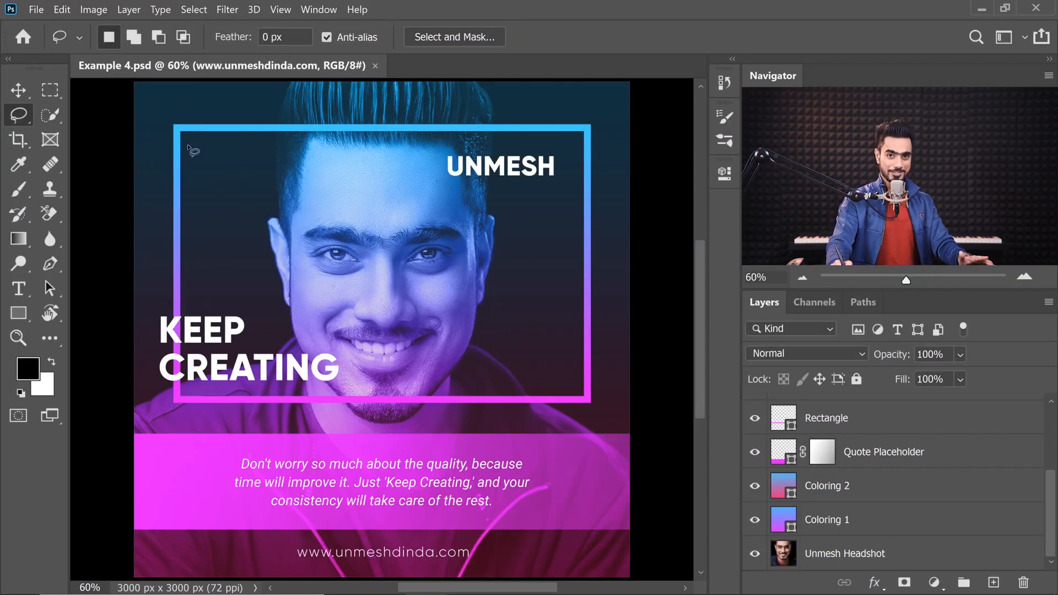
click(28, 97)
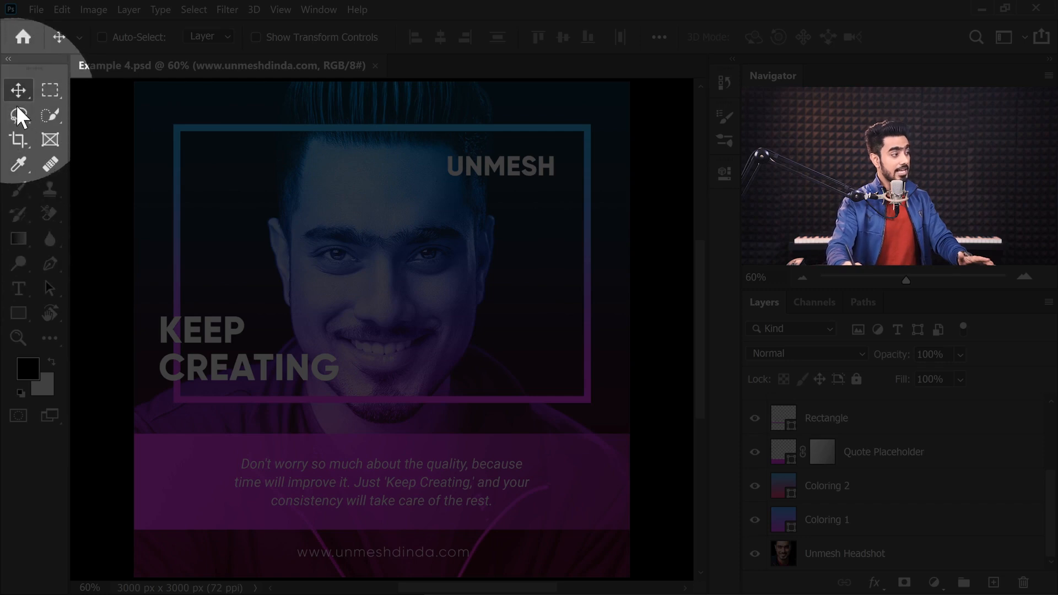
click(48, 92)
click(17, 91)
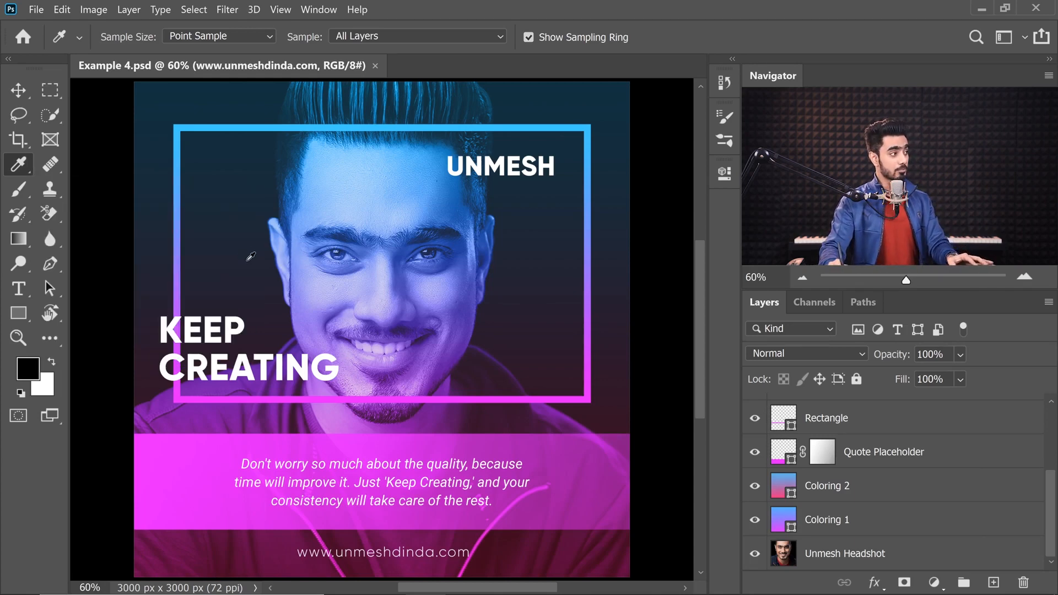
Select the name text layer and move it with the Move tool closer to the frame's upper right corner
key(v)
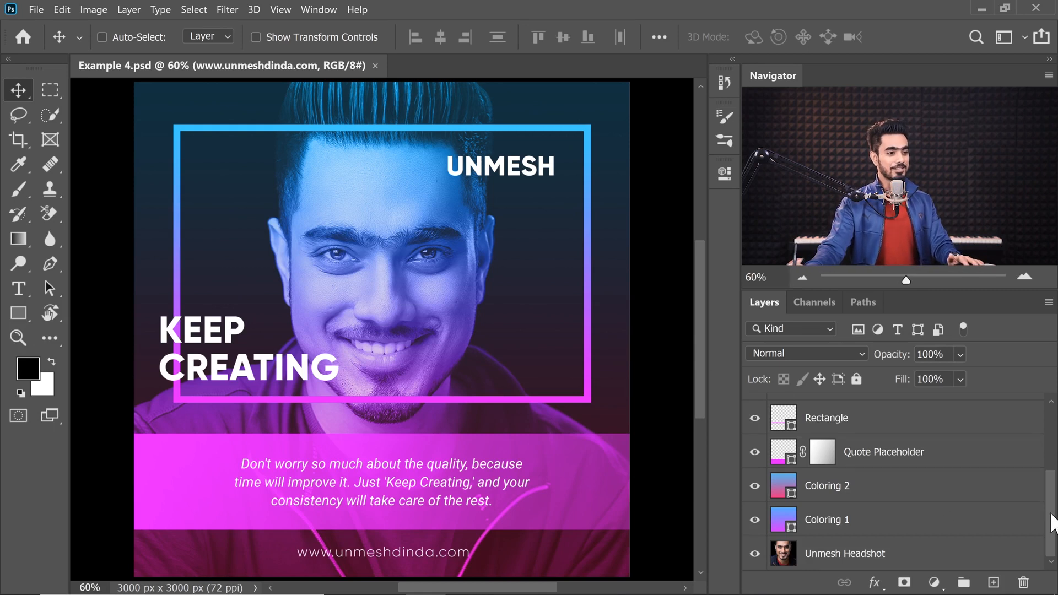
drag(1052, 522, 1028, 432)
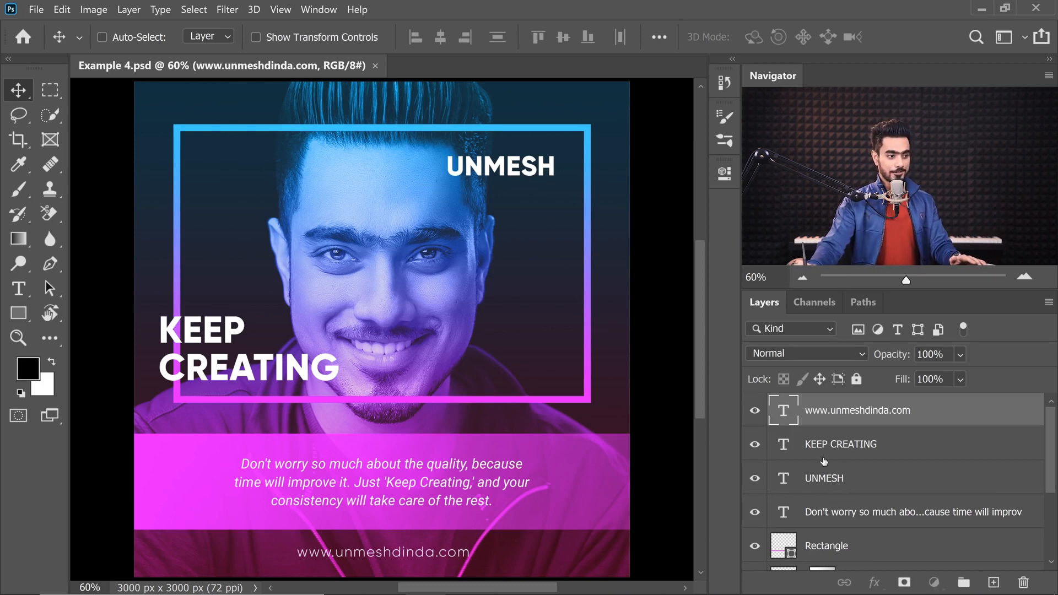
click(834, 479)
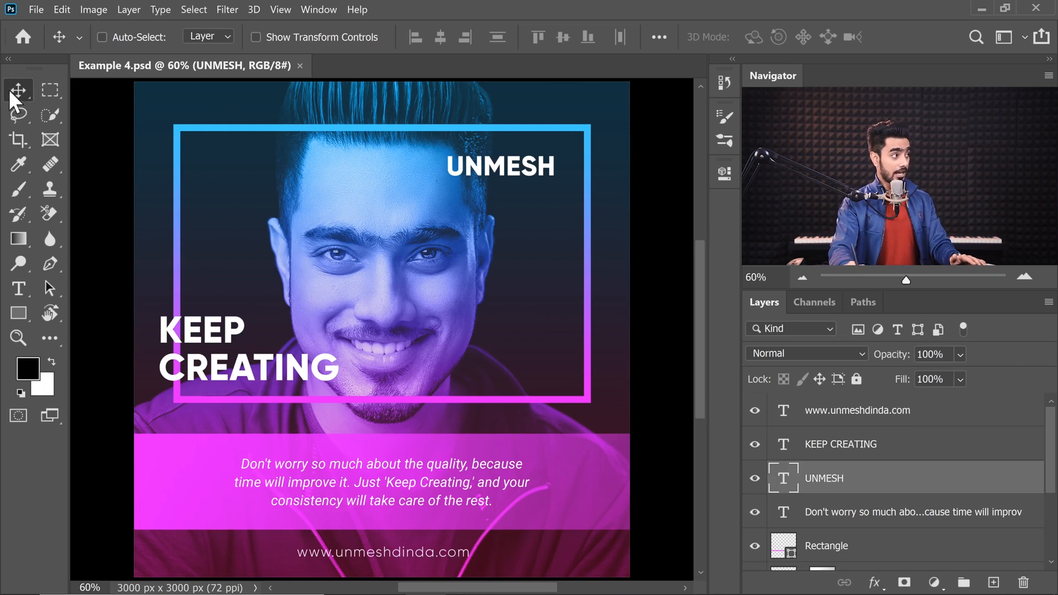
drag(519, 165, 556, 159)
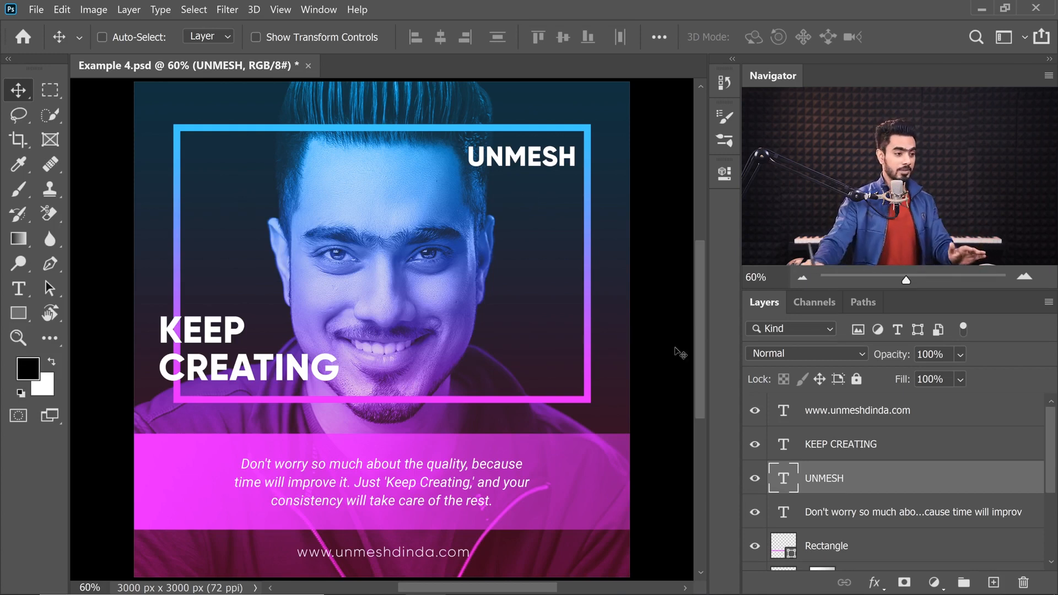
Select the KEEP CREATING text layer and move it slightly left, closer to the image's edge
click(851, 447)
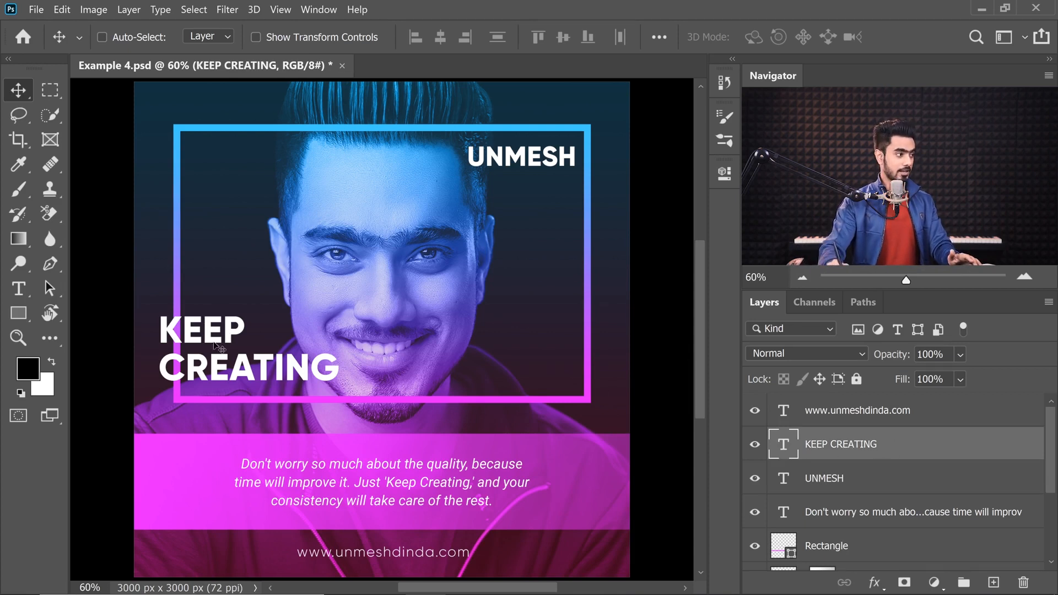
mouse_move(207, 357)
mouse_down()
mouse_move(207, 269)
mouse_move(196, 352)
mouse_up()
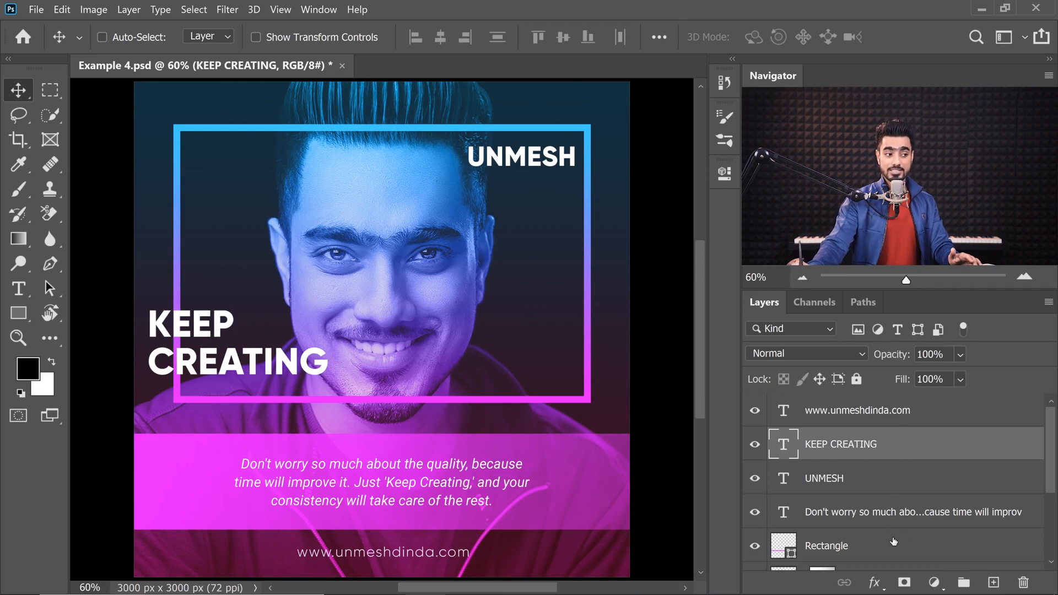
drag(513, 287, 506, 294)
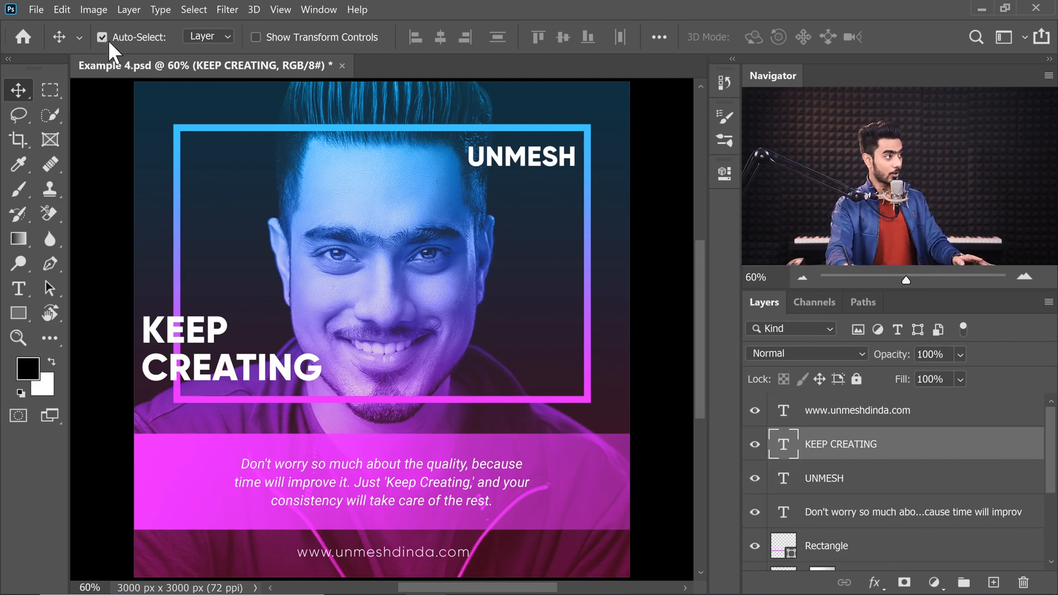
Shift the quote text slightly up using Auto-Select, and move the Rectangle frame up and right with Auto-Select off
mouse_move(439, 491)
mouse_down()
mouse_move(434, 453)
mouse_move(441, 501)
mouse_move(437, 489)
mouse_up()
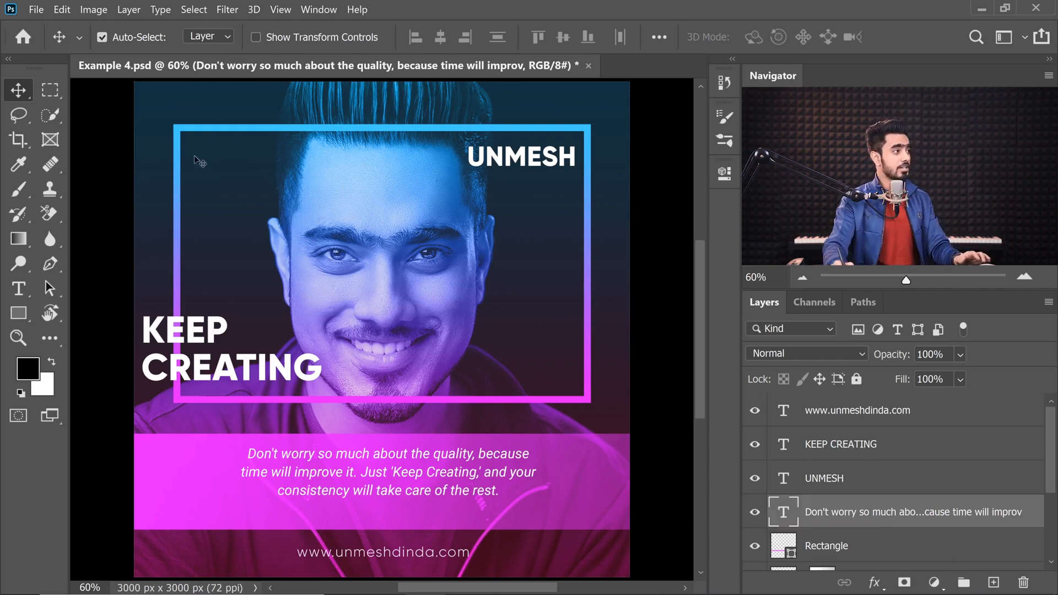
click(876, 548)
drag(398, 372, 428, 330)
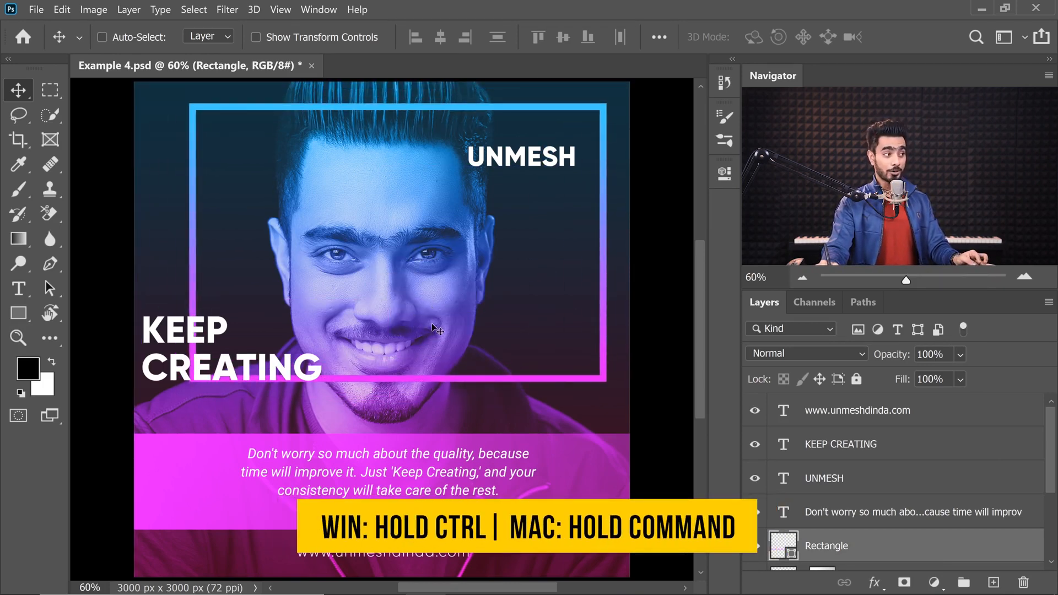
Temporarily enable Auto-Select to pick the name text on the canvas, and move it slightly down and left
key(ctrl)
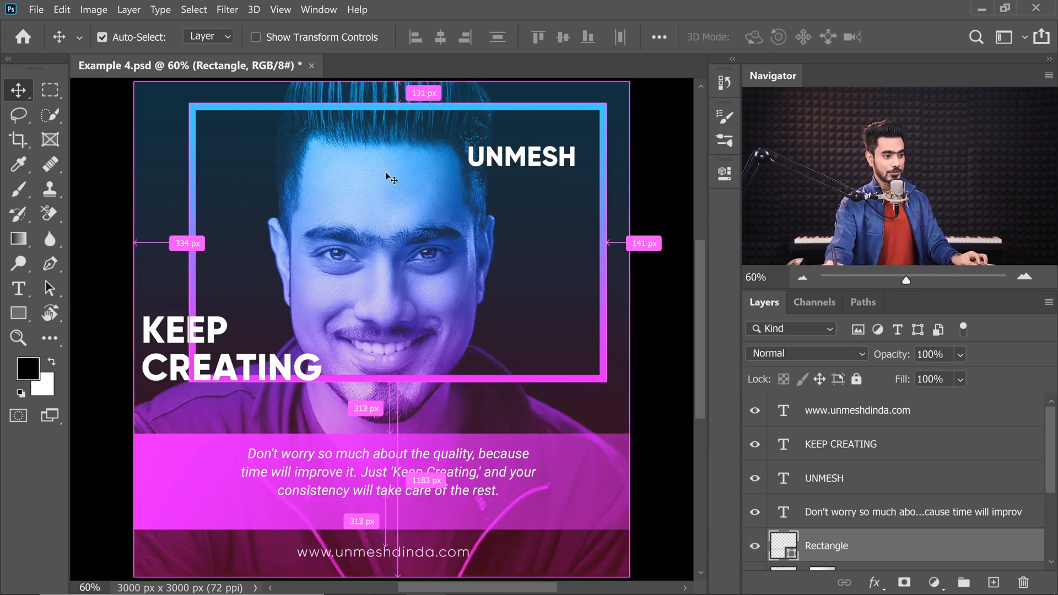
ctrl+click(524, 161)
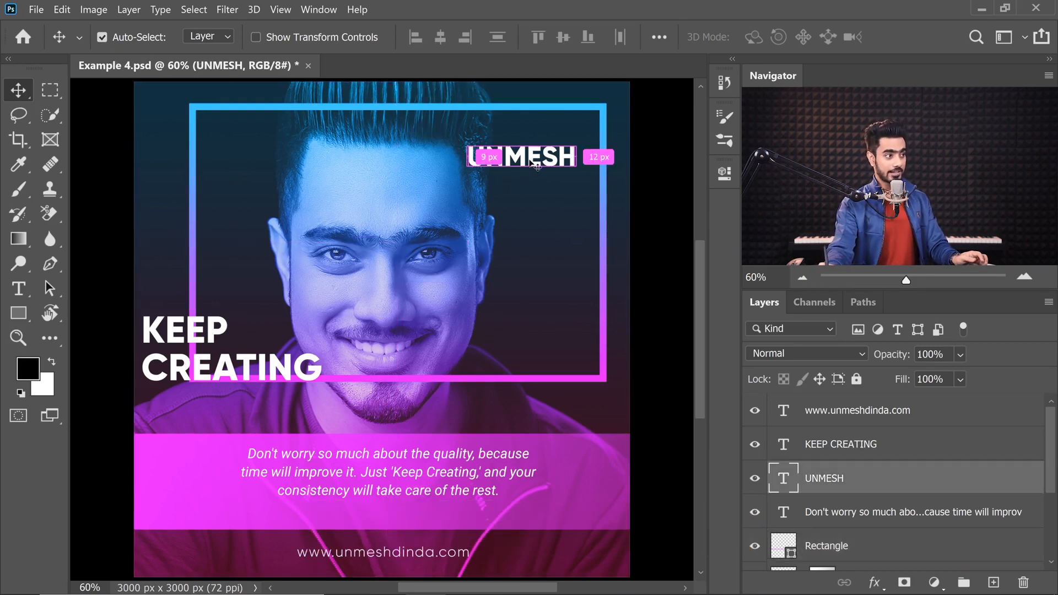
drag(526, 164, 513, 179)
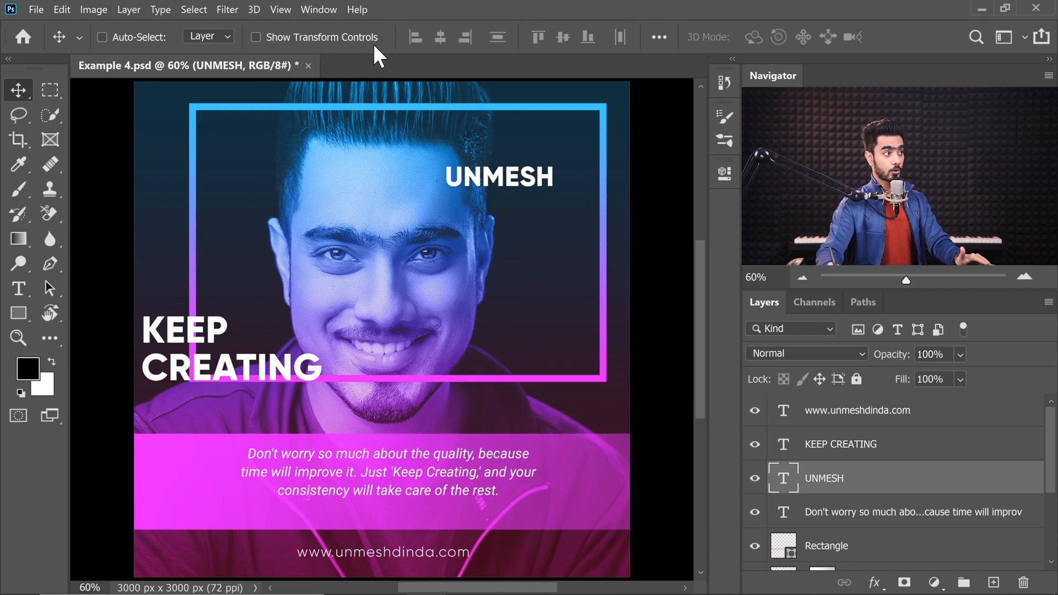
Show the transform controls and check them on the KEEP CREATING and website address text layers
click(260, 39)
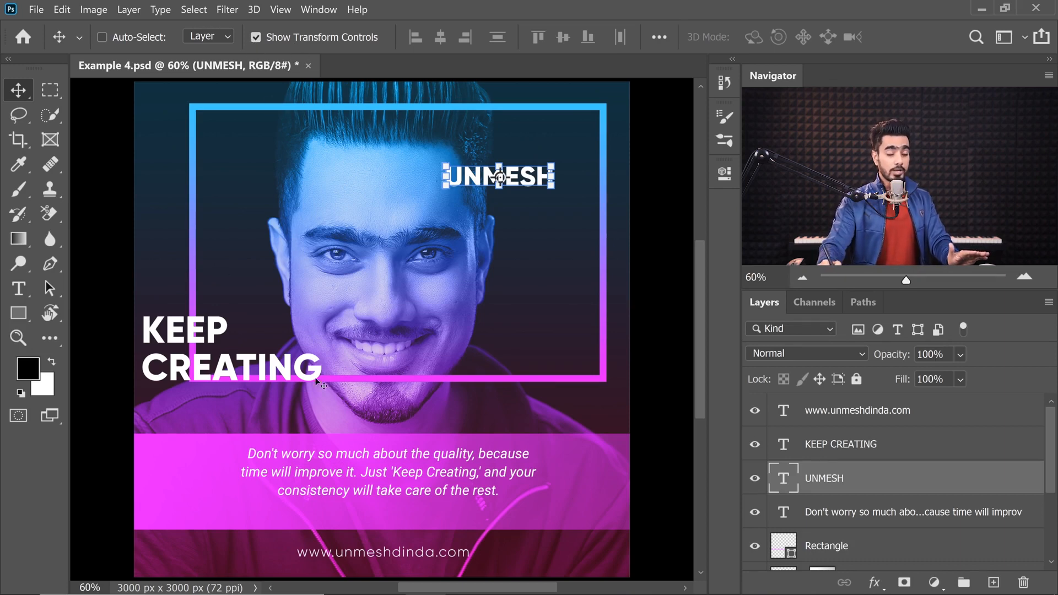
click(861, 446)
click(862, 420)
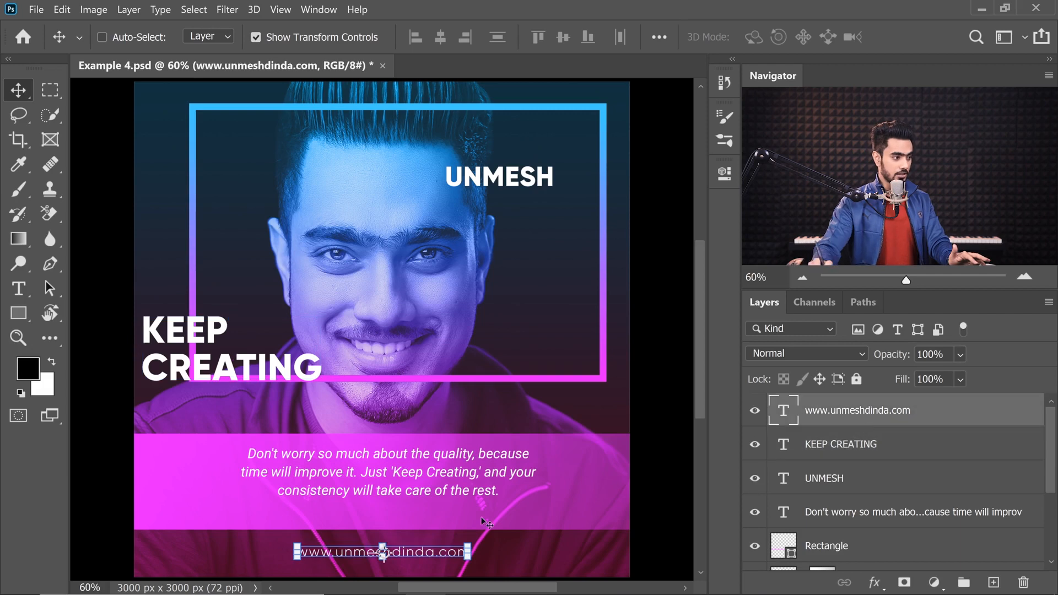
scroll(1034, 469, down, 2)
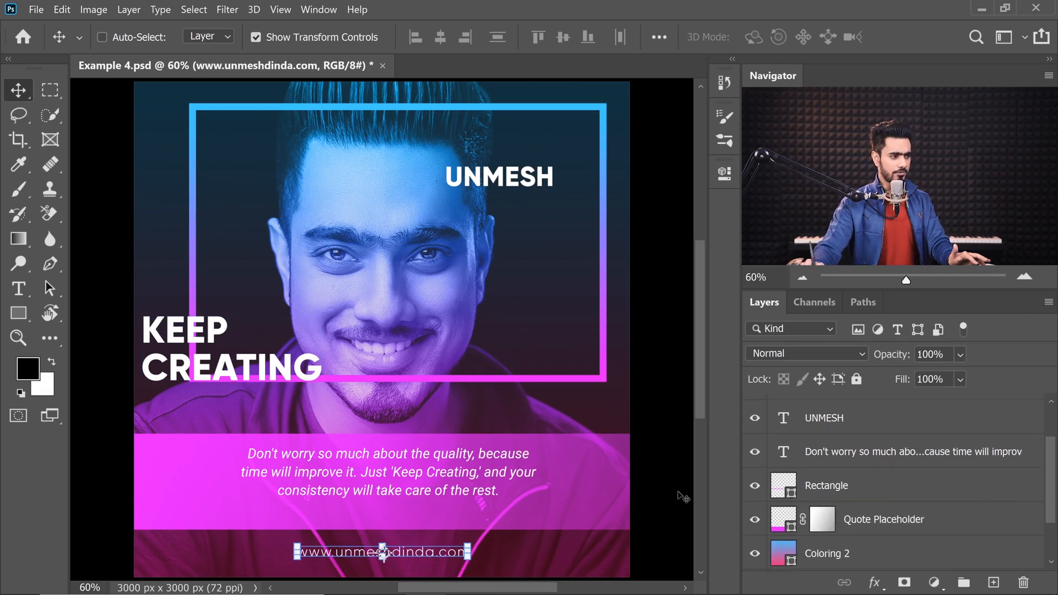
Scale the Quote Placeholder shape to 101.23% width and 102.09% height with the transform controls, and hide the controls
ctrl+click(605, 495)
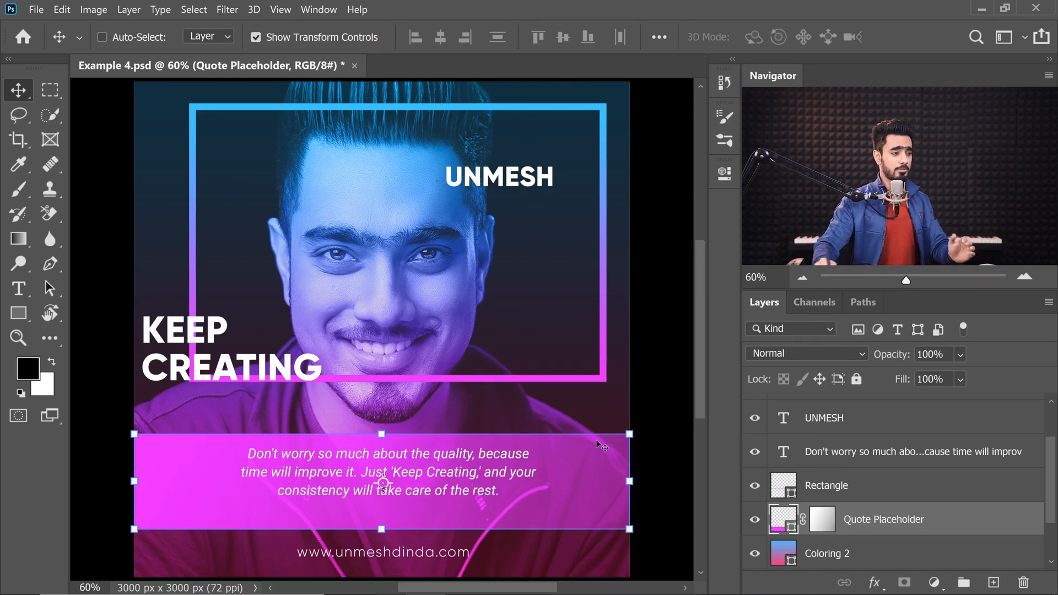
drag(630, 434, 625, 396)
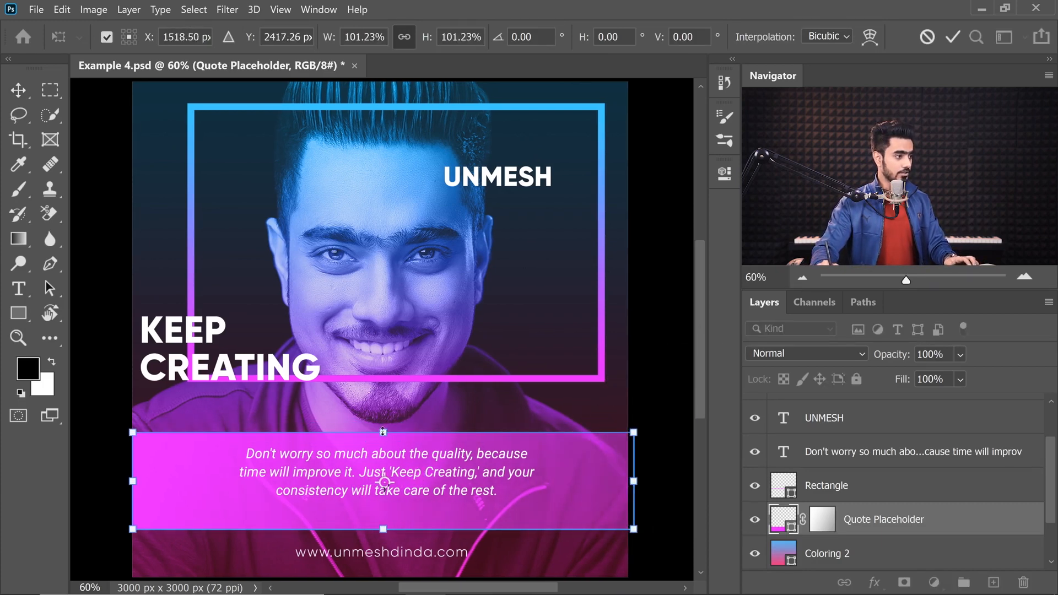
mouse_move(383, 432)
mouse_down()
mouse_move(384, 469)
mouse_move(386, 421)
mouse_move(378, 430)
mouse_up()
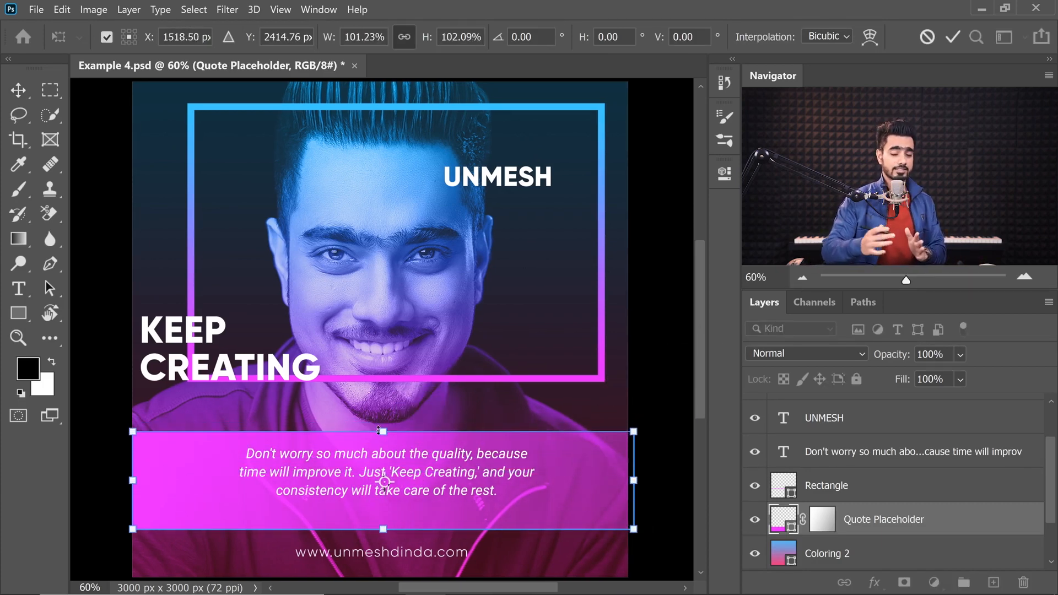
click(22, 92)
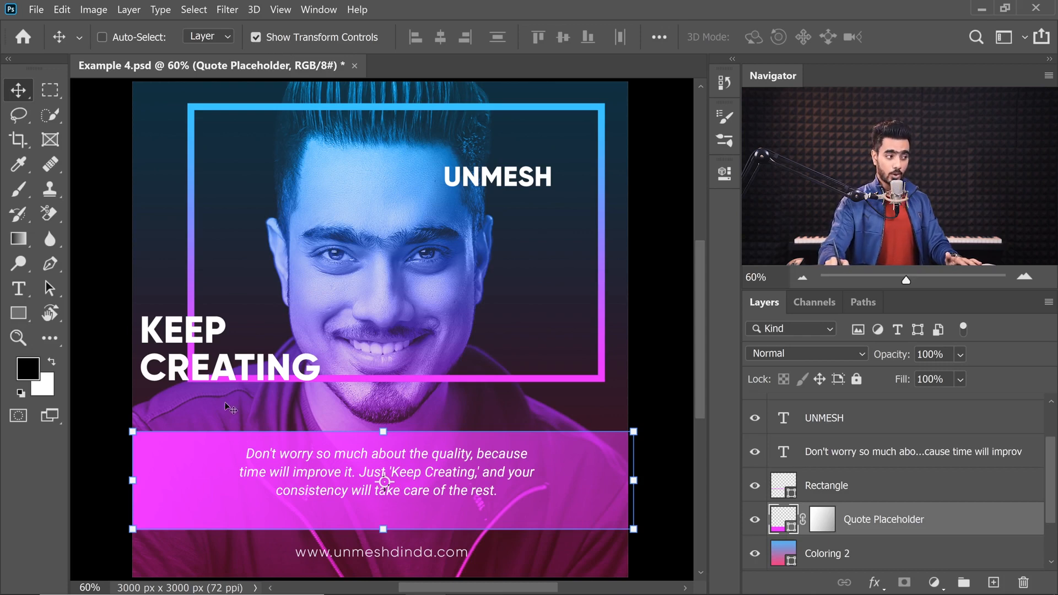
click(256, 37)
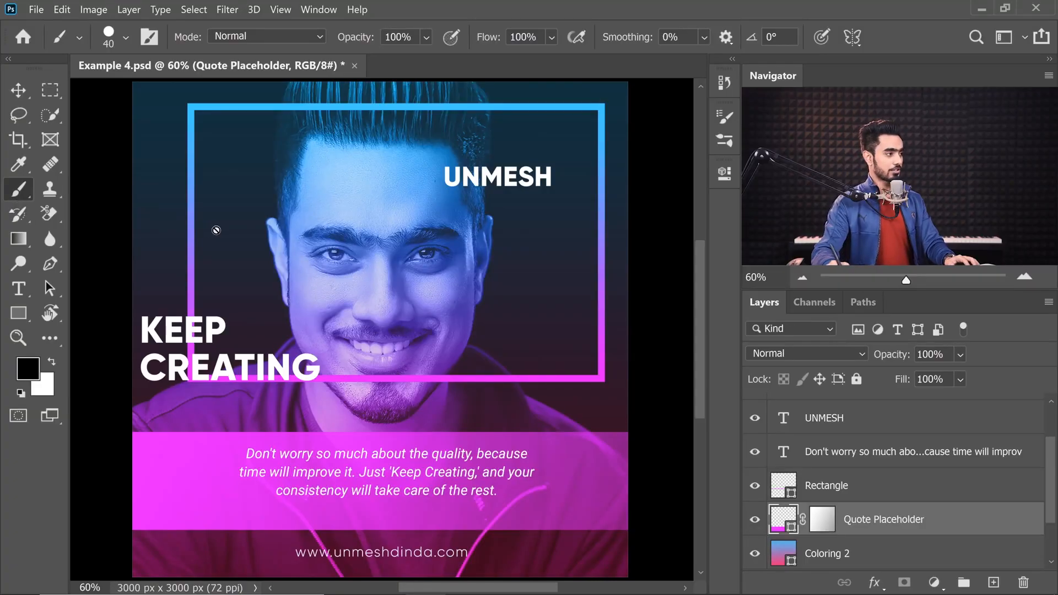
Add a new empty layer above the website address text layer at the top of the layer stack
scroll(1041, 462, up, 2)
click(1004, 421)
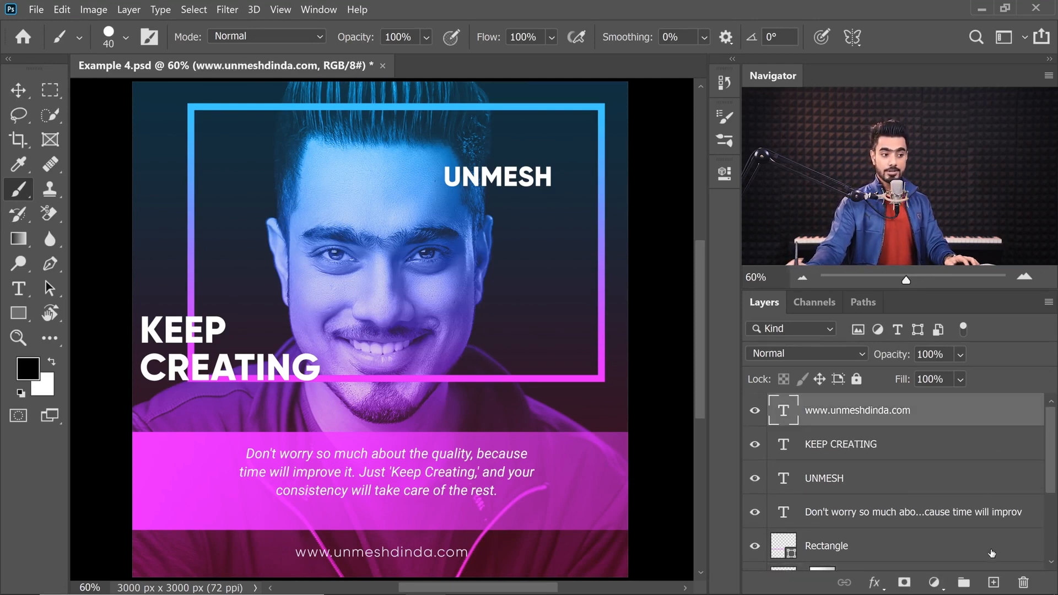
click(993, 583)
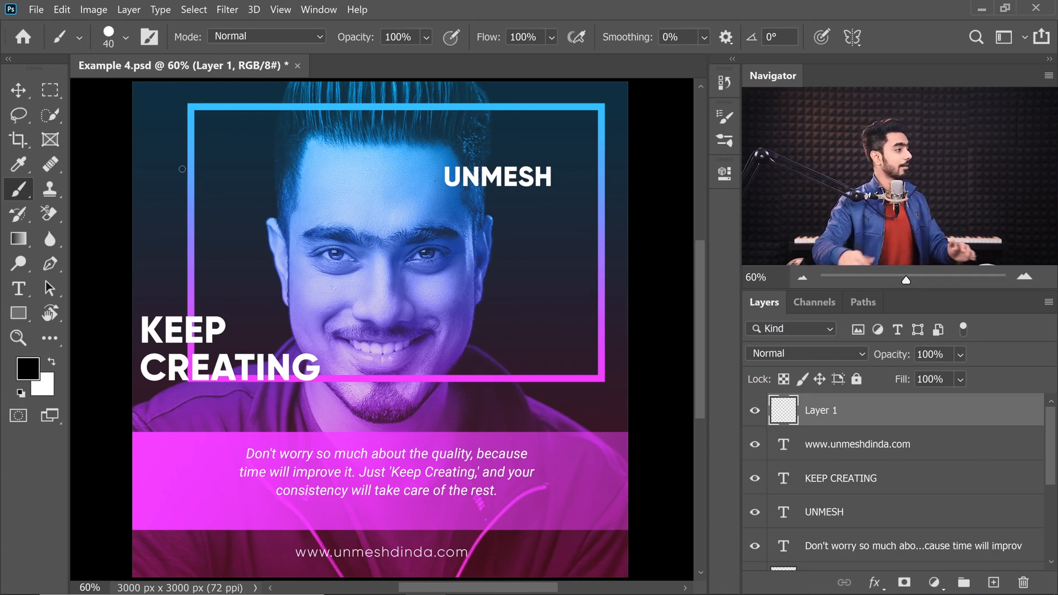
Choose the Hard Round Pressure Size preset from the General Brushes for the Brush tool
click(121, 40)
click(120, 41)
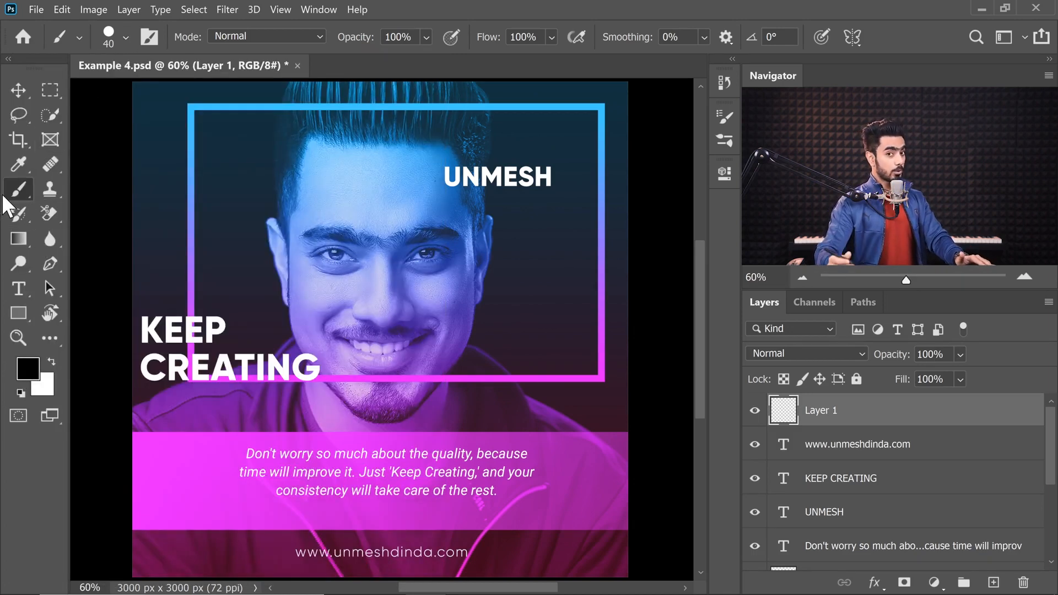
click(24, 165)
click(21, 190)
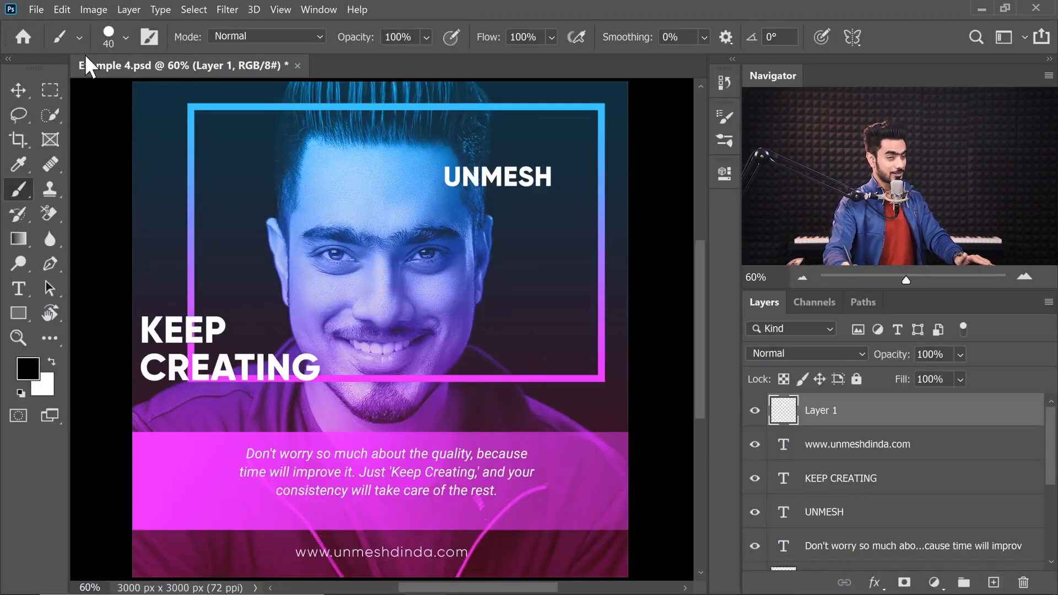
click(126, 37)
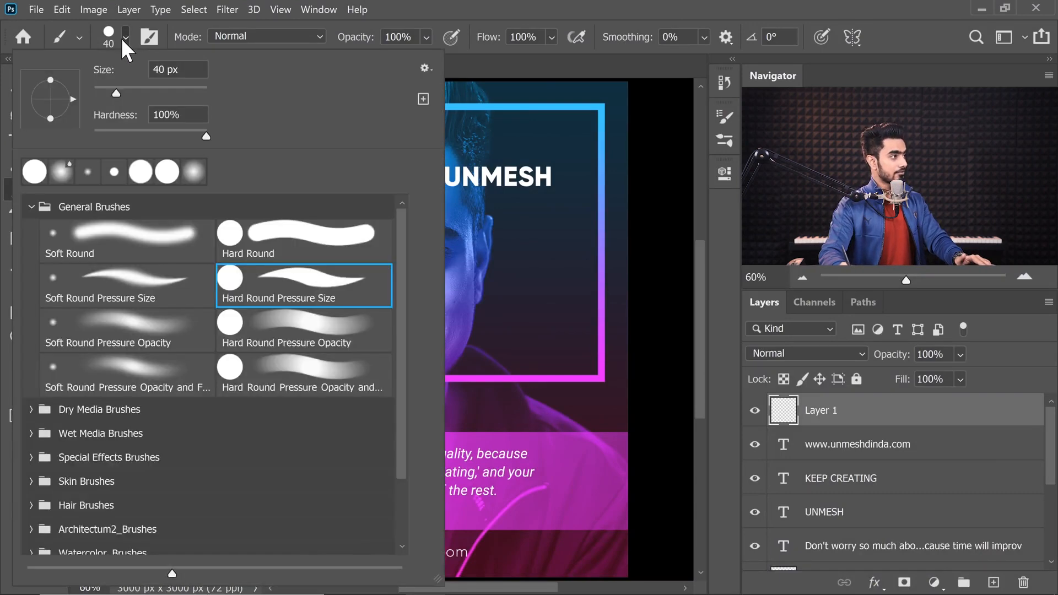
click(124, 38)
click(126, 38)
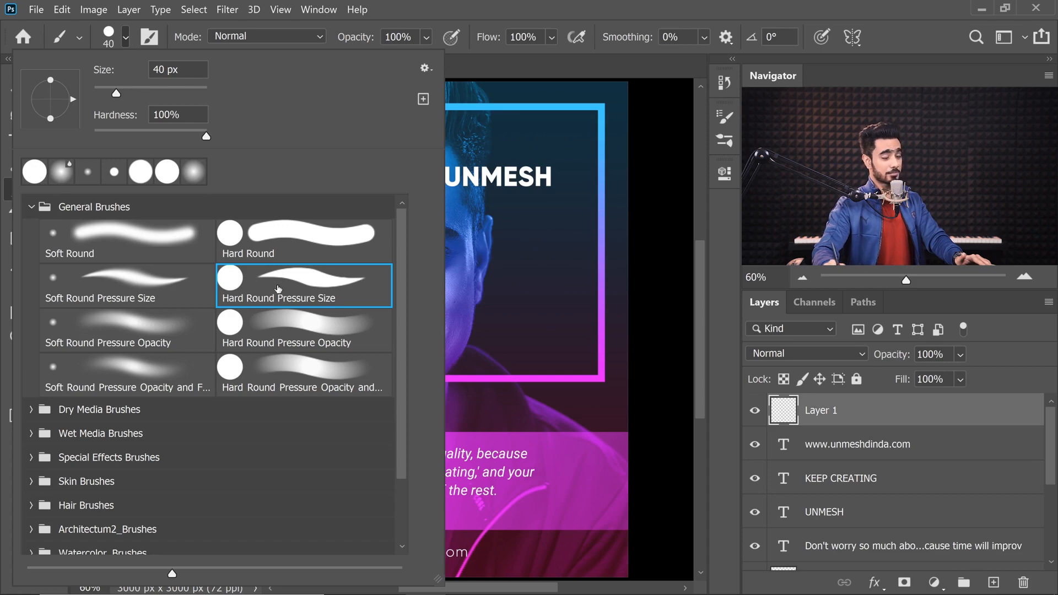
click(339, 251)
click(328, 288)
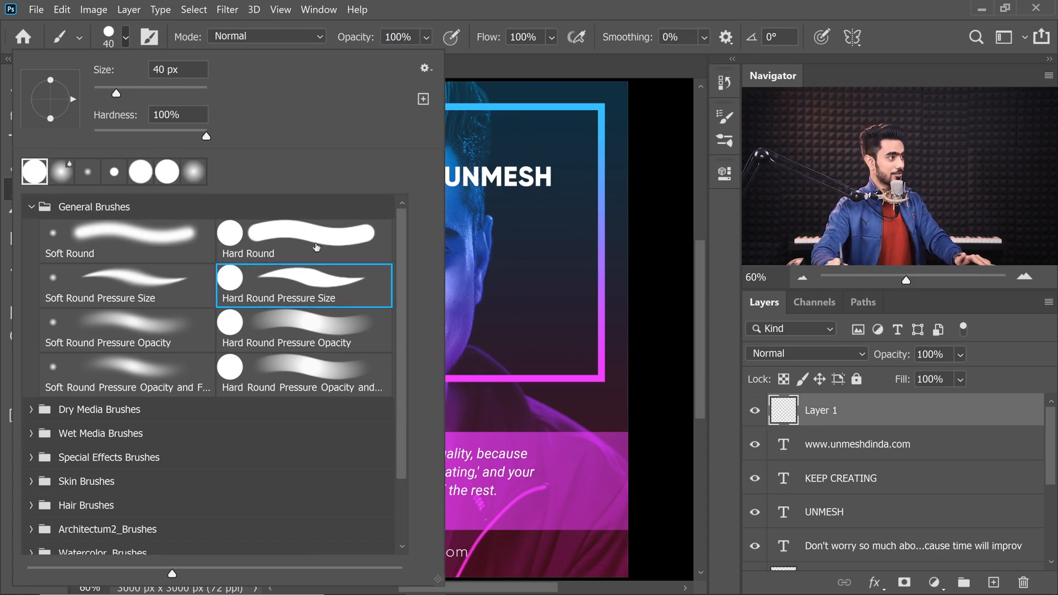
click(125, 38)
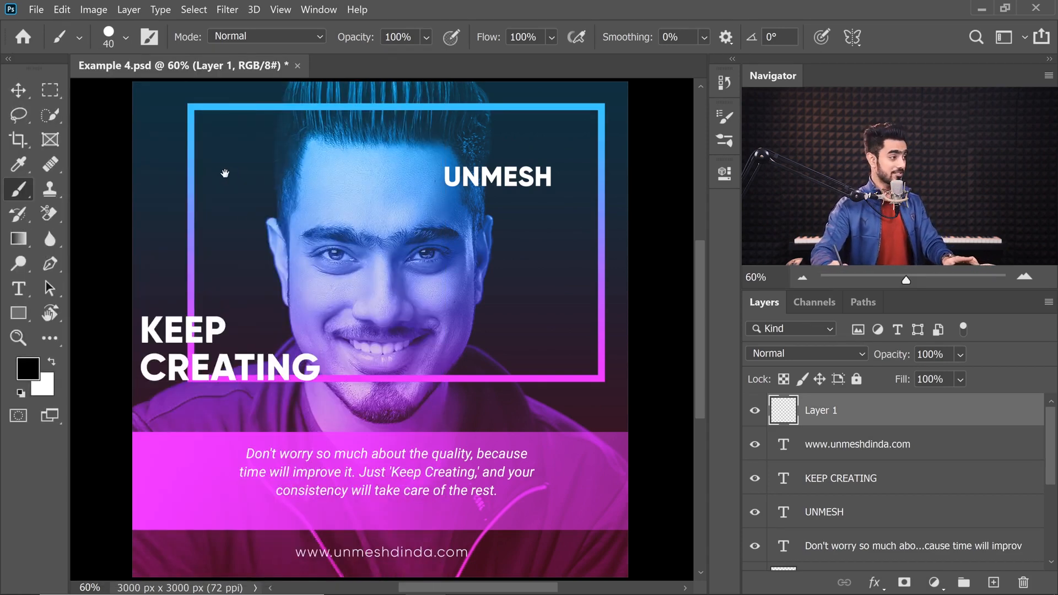
Swap the foreground and background colours back and forth, ending with white as the foreground colour
drag(225, 173, 215, 224)
scroll(214, 215, up, 3)
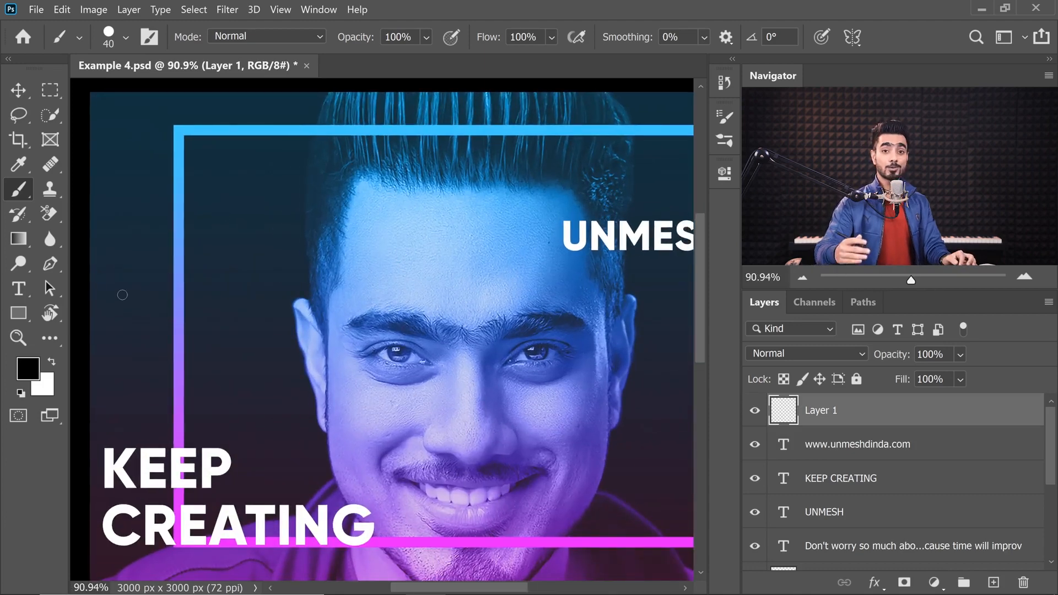
key(x)
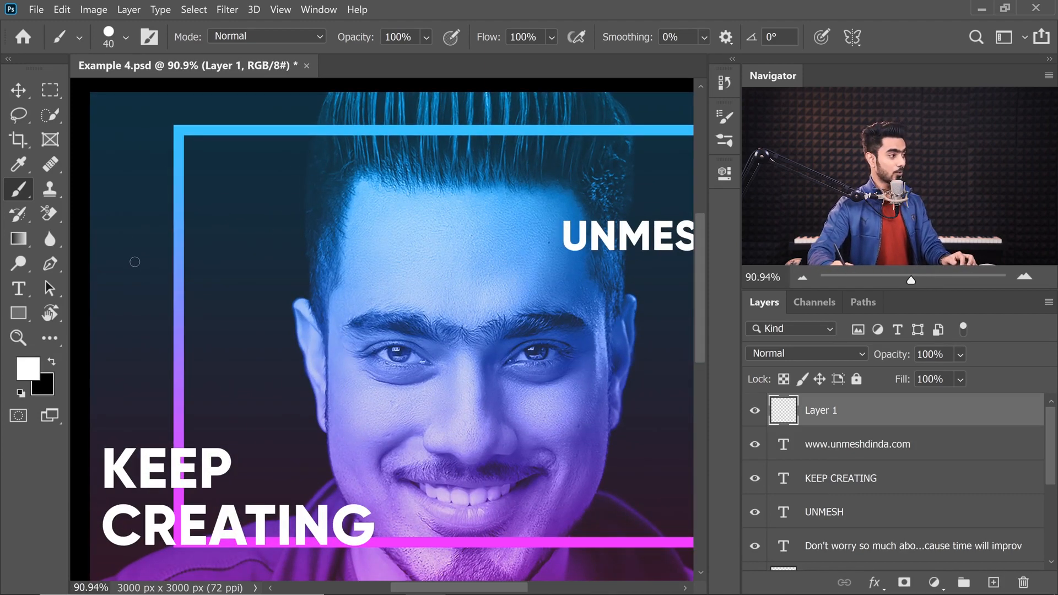
key(x)
key(x)
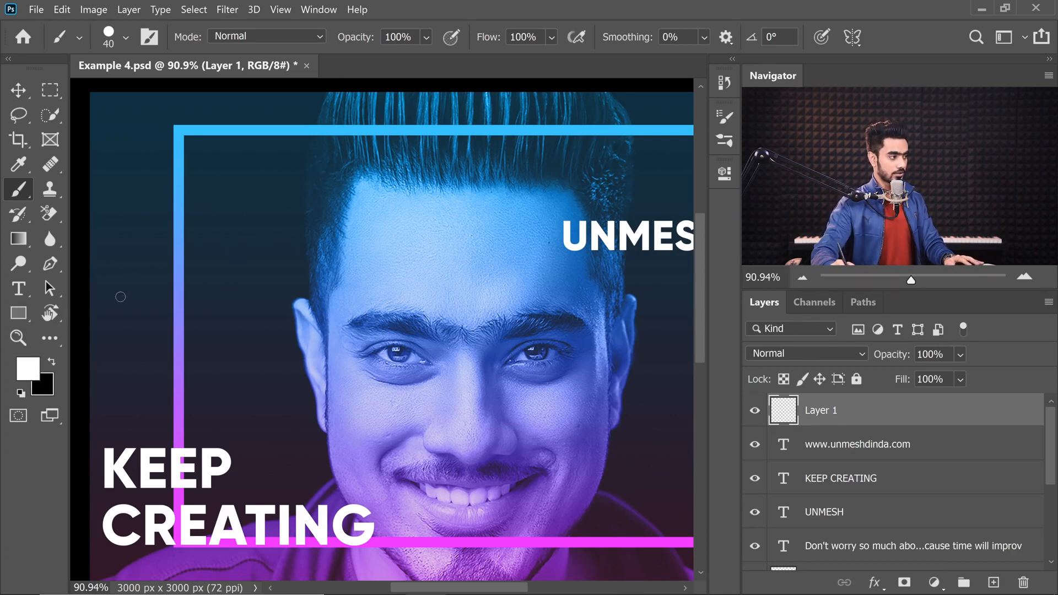
key(x)
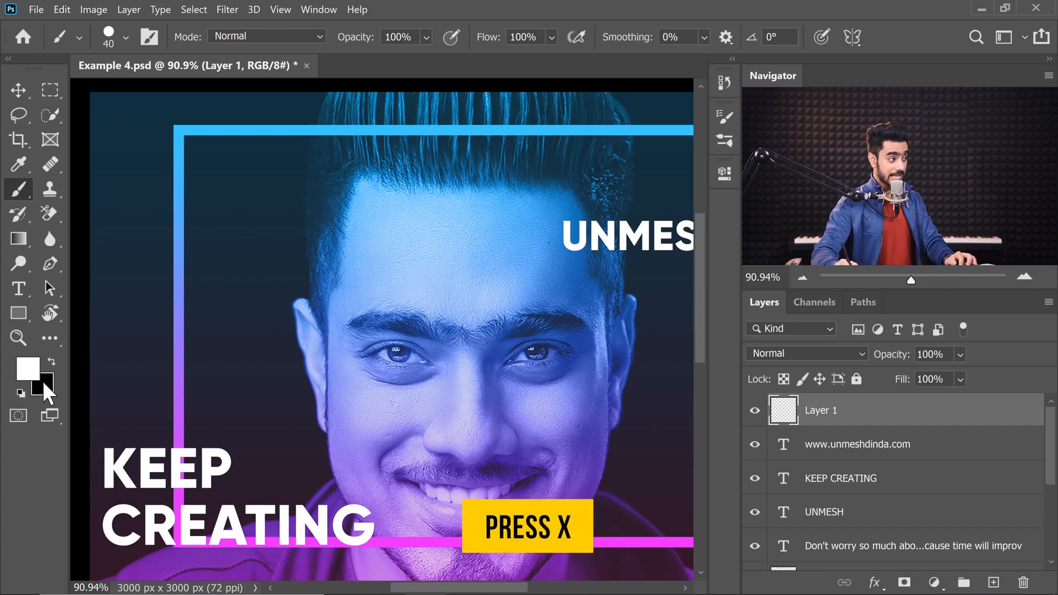
key(x)
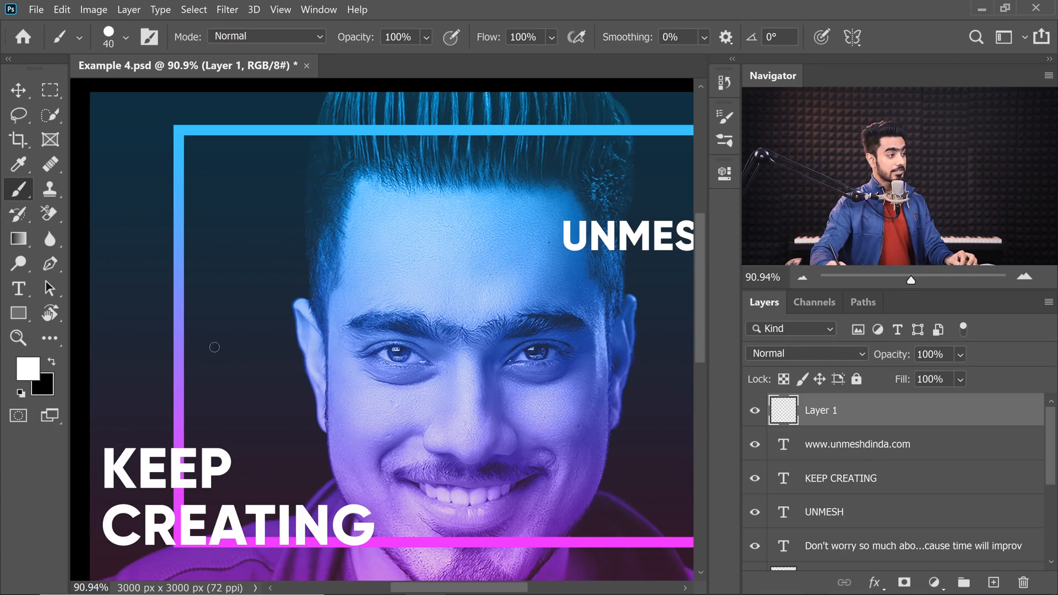
Paint a white zigzag from beside the face up to the forehead, and a black zigzag just below it
mouse_move(213, 340)
mouse_down()
mouse_move(240, 353)
mouse_move(284, 274)
mouse_move(296, 301)
mouse_move(408, 215)
mouse_up()
key(x)
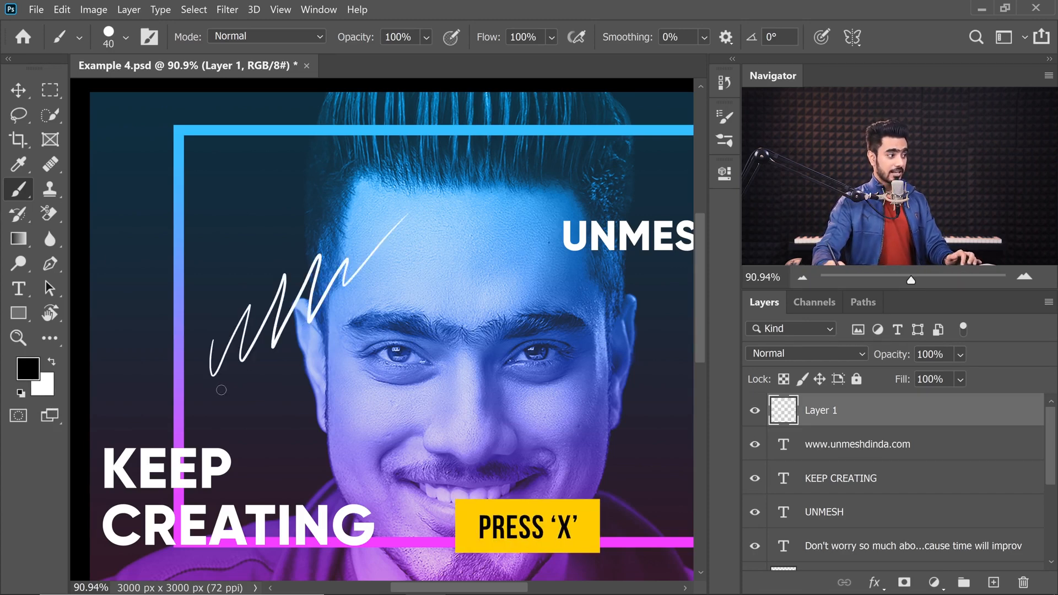
mouse_move(219, 398)
mouse_down()
mouse_move(246, 375)
mouse_move(269, 392)
mouse_move(391, 264)
mouse_up()
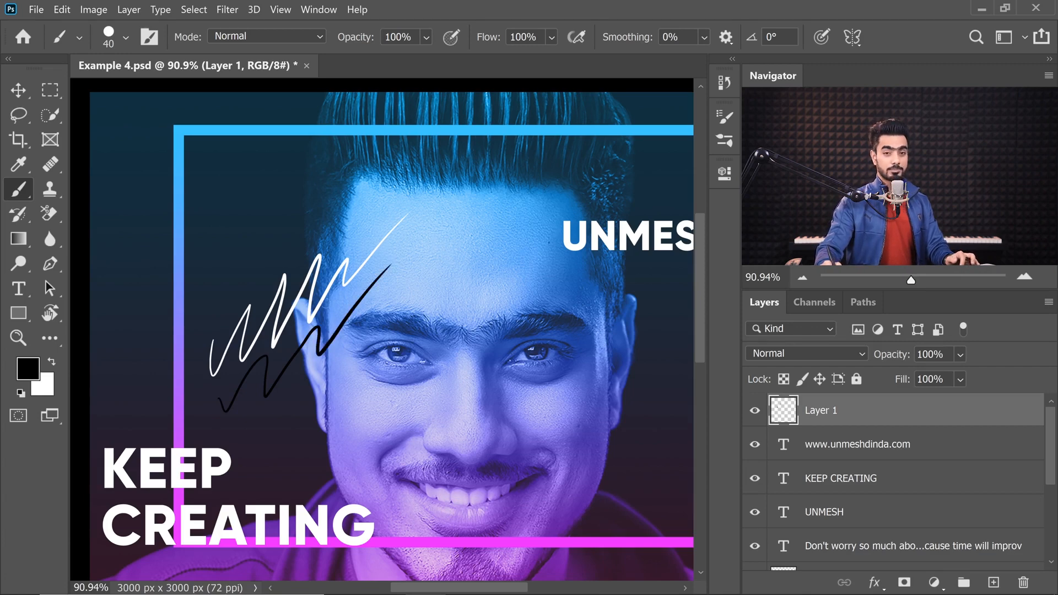
Try red e34b4b, set the foreground colour to white ffffff, and brush a handwritten signature near the image's left edge
key(x)
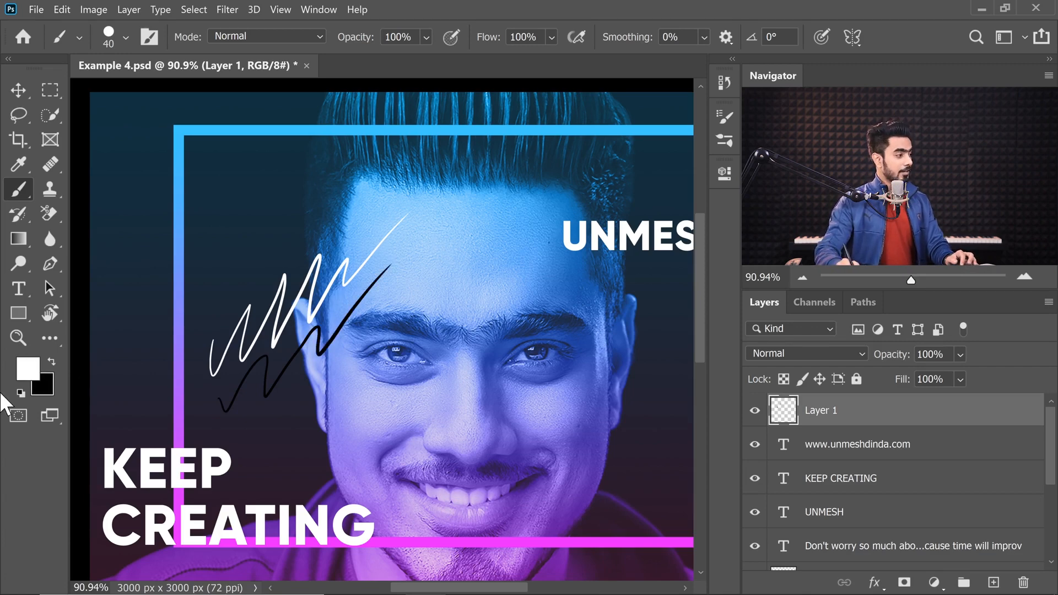
click(32, 368)
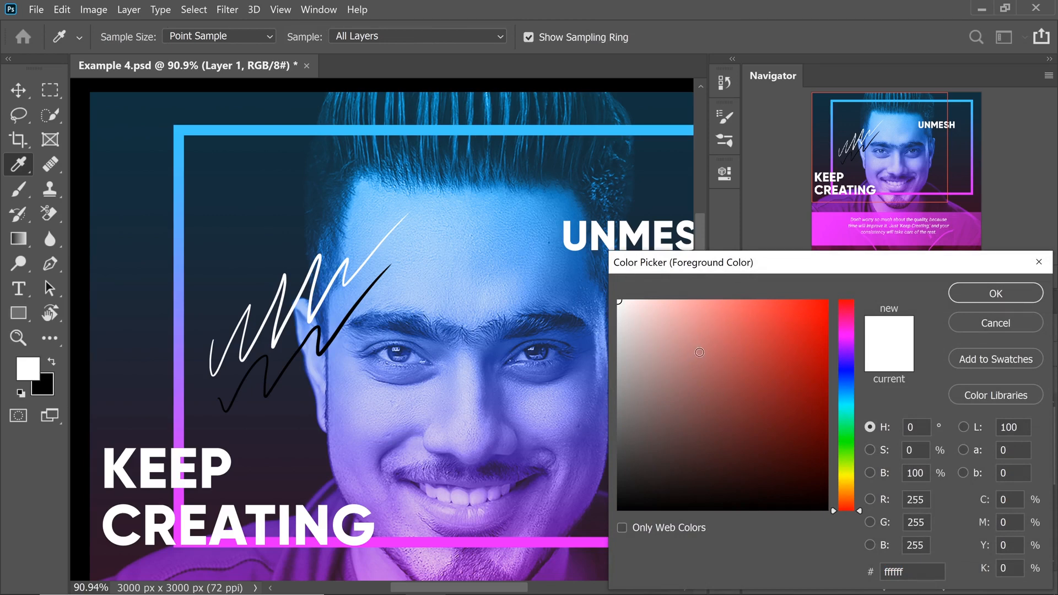
click(759, 323)
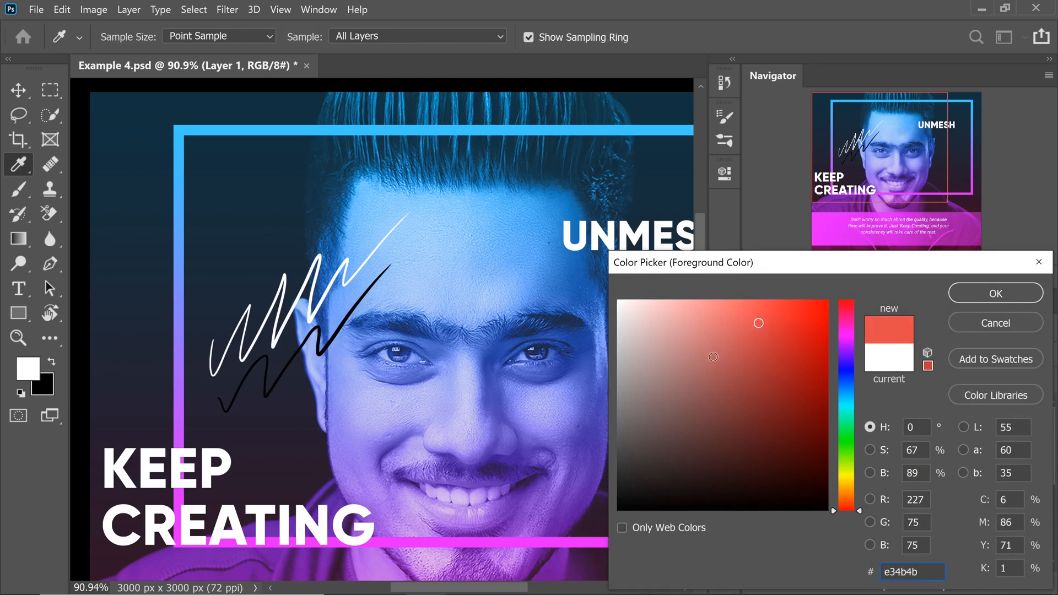
click(618, 301)
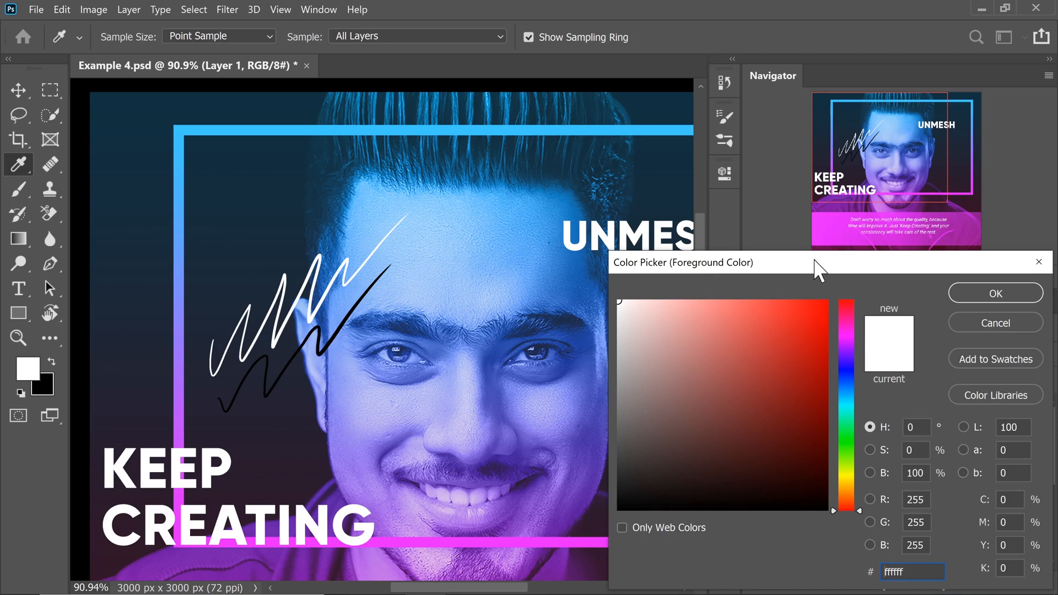
click(970, 294)
key(b)
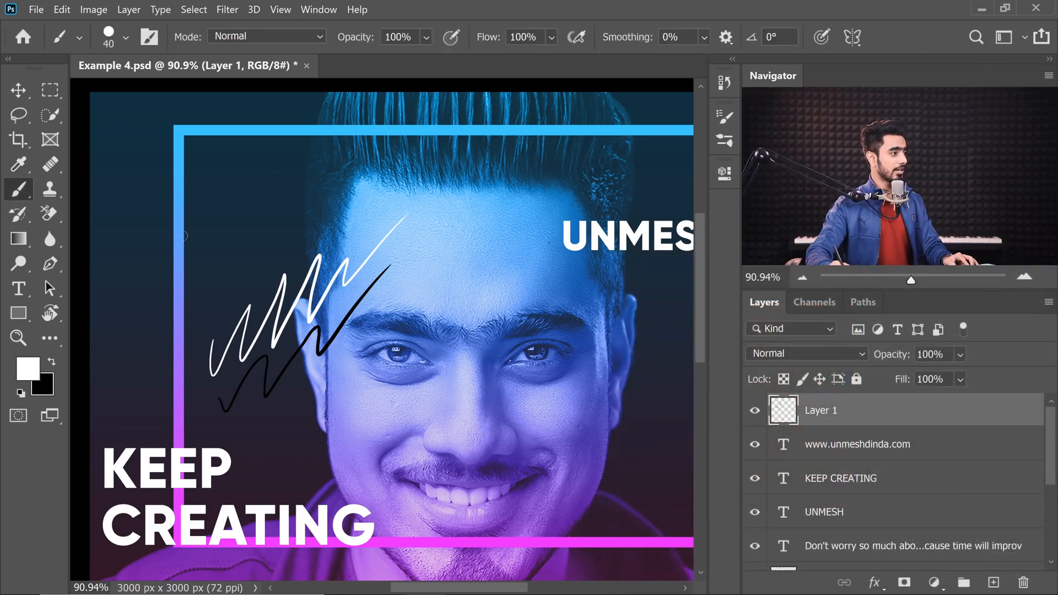
mouse_move(131, 281)
mouse_down()
mouse_move(136, 215)
mouse_move(146, 244)
mouse_move(137, 333)
mouse_move(170, 280)
mouse_move(199, 259)
mouse_up()
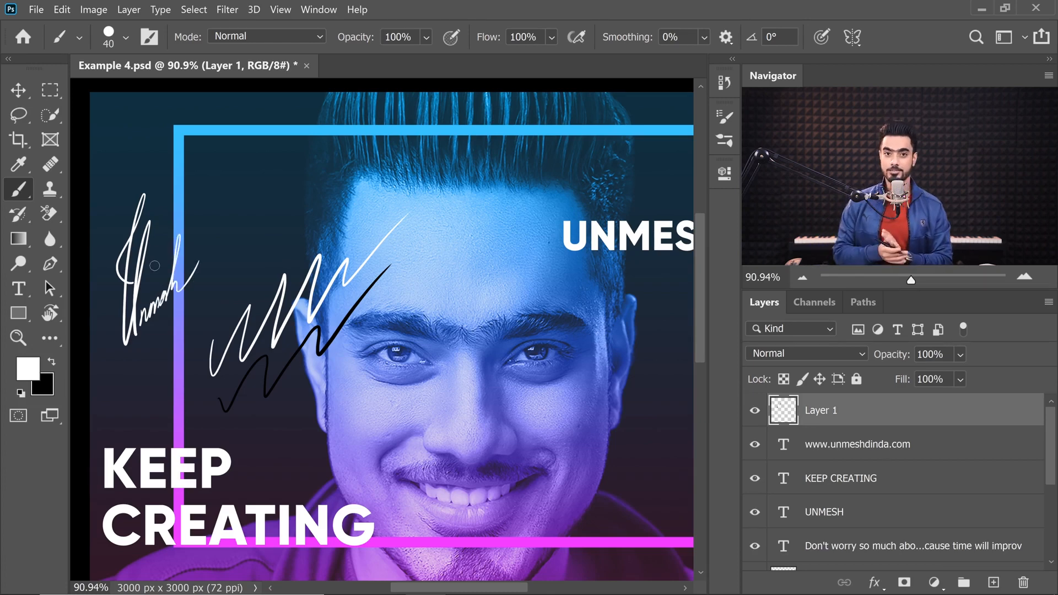
Choose the KYLE Ultimate Pencil Hard dry media brush at 20 px and scribble light strokes between the signature and the white zigzag
click(124, 39)
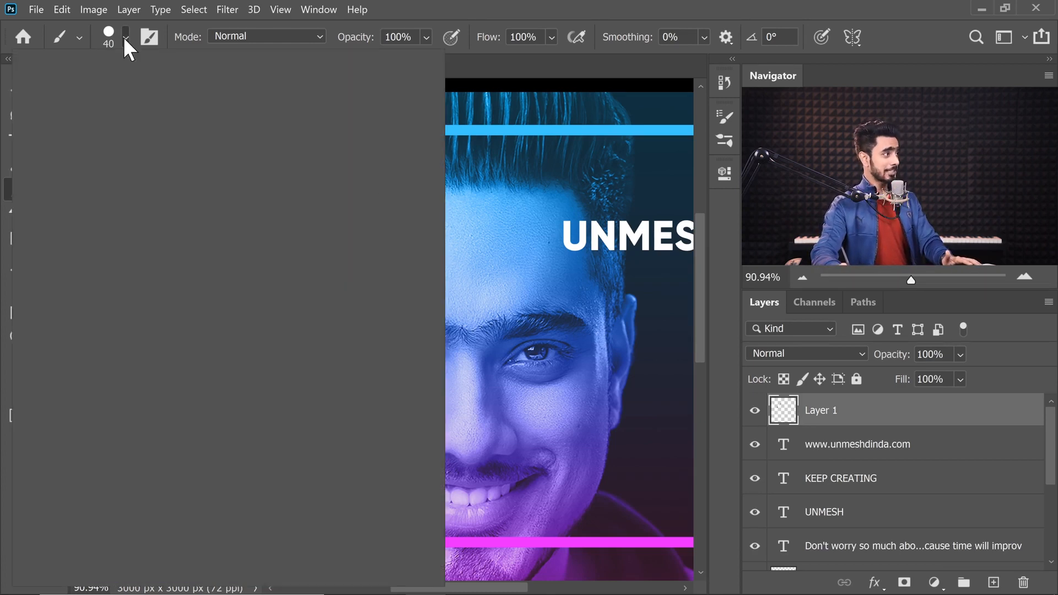
drag(402, 334, 402, 384)
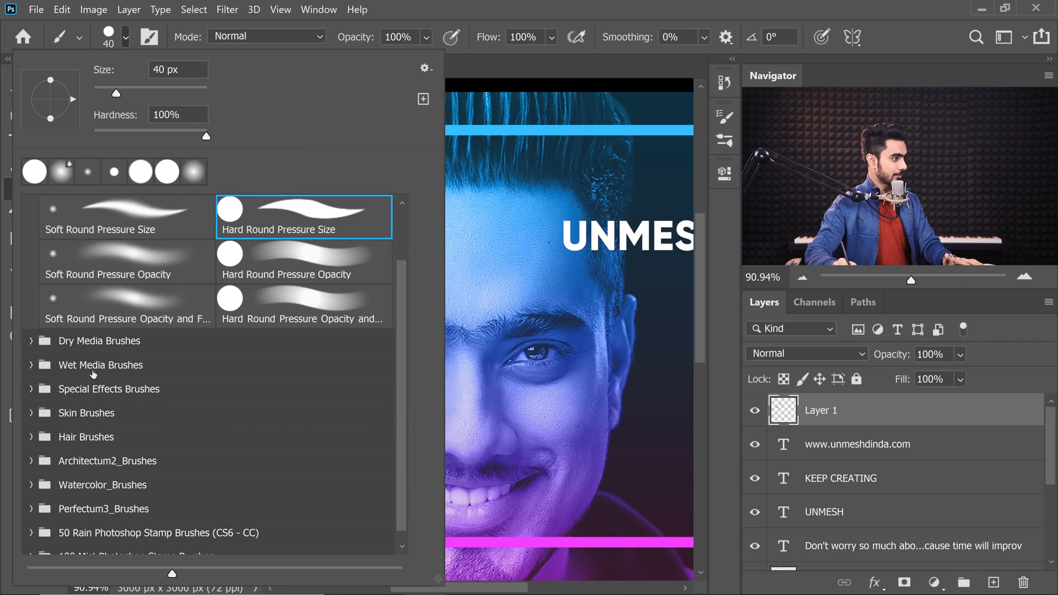
click(32, 366)
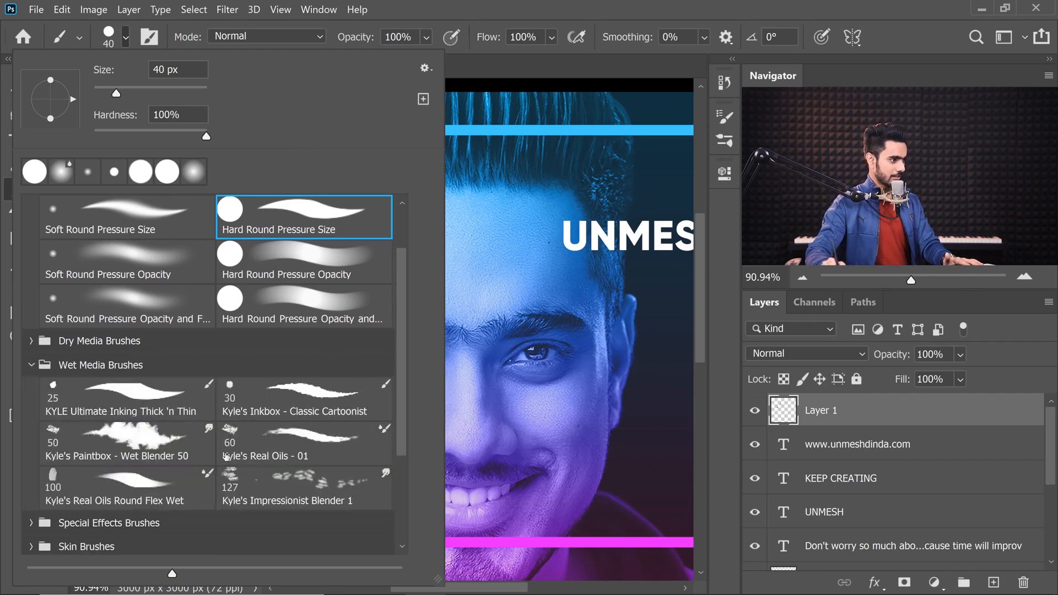
scroll(405, 329, down, 2)
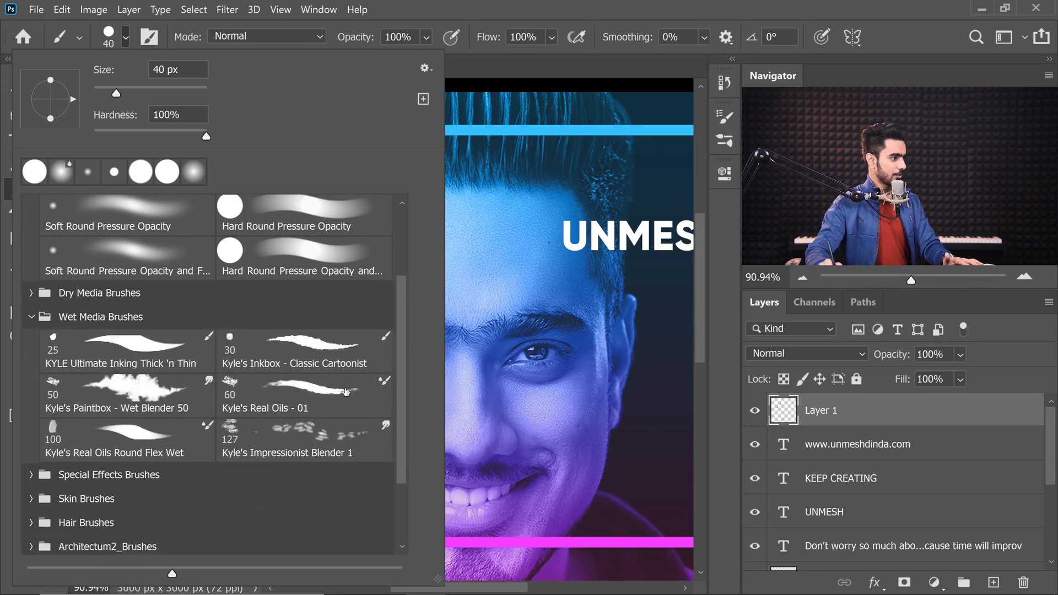
click(31, 293)
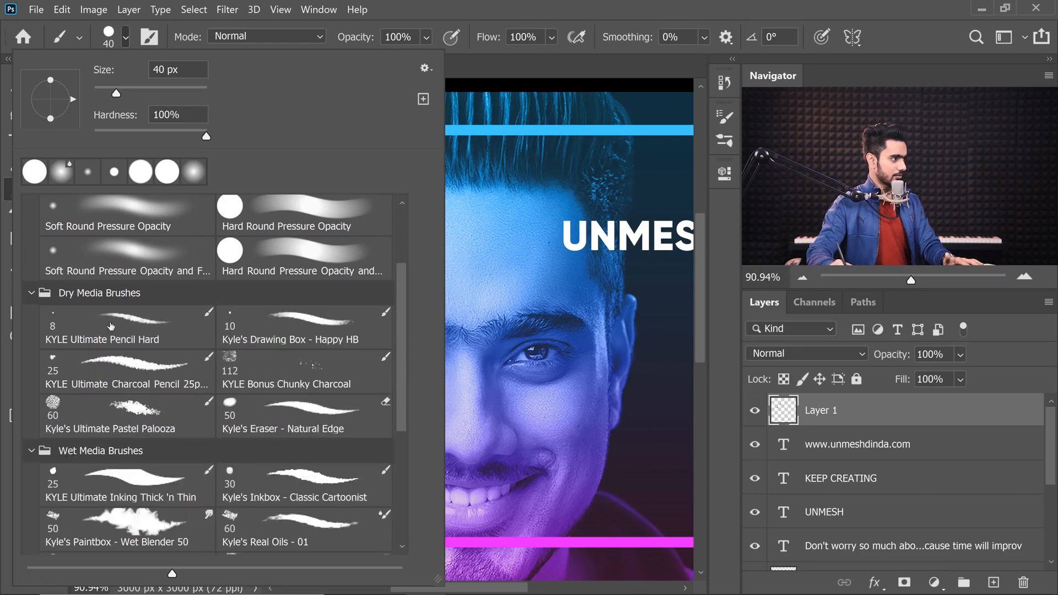
click(160, 326)
mouse_move(242, 205)
mouse_down()
mouse_move(209, 254)
mouse_move(190, 314)
mouse_up()
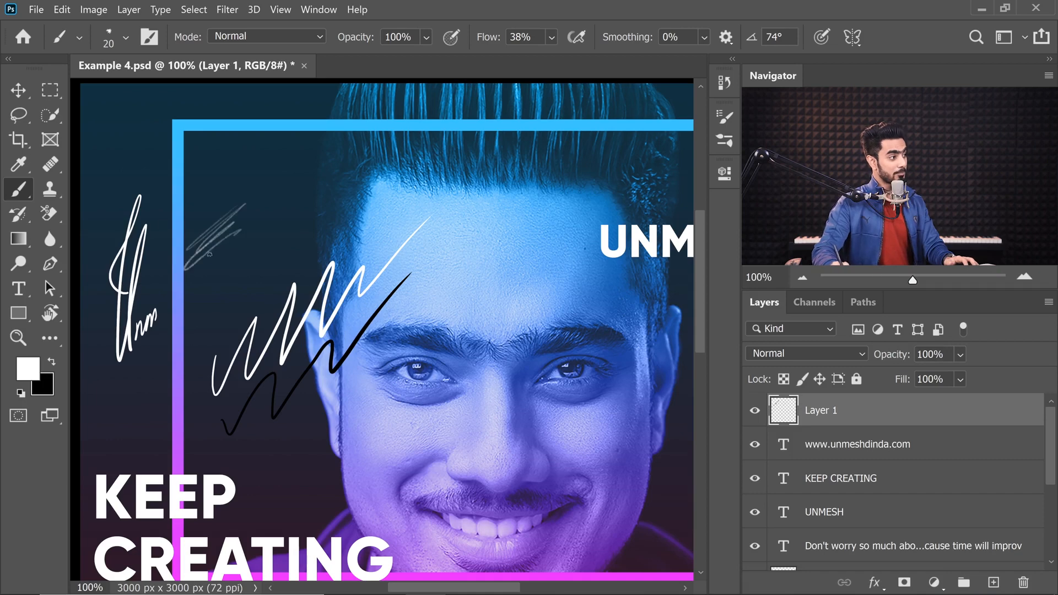
Choose Kyle's Ultimate Pastel Palooza brush at 60 px and paint a textured zigzag stroke down to the signature
click(124, 37)
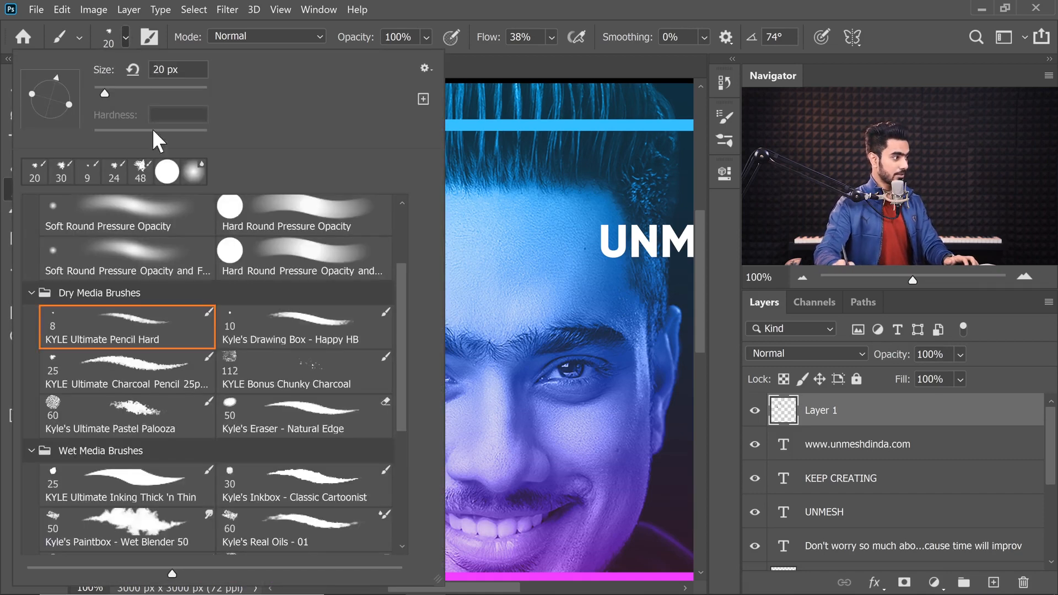
click(157, 416)
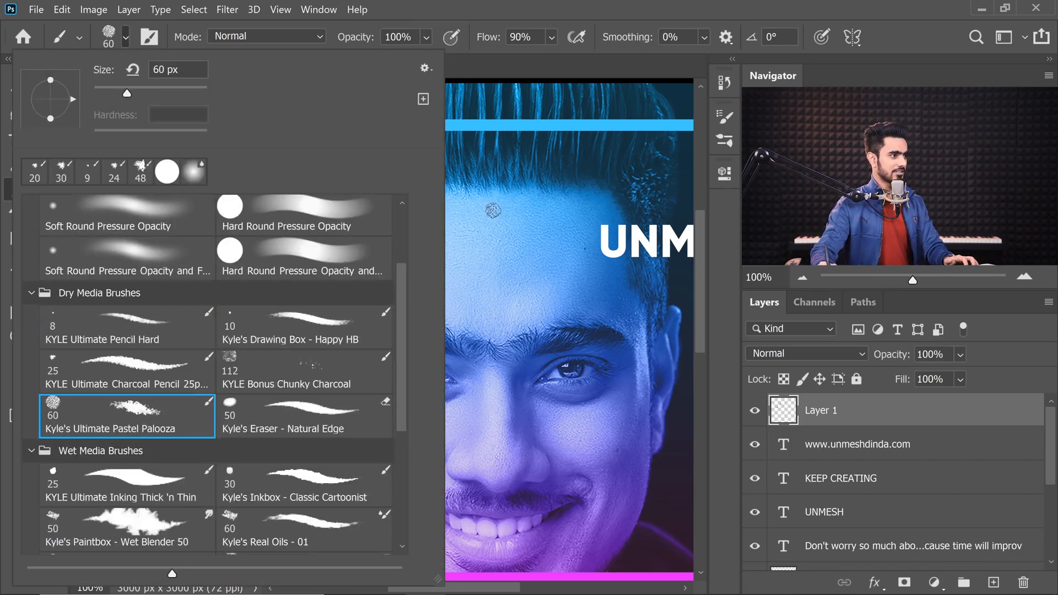
click(492, 211)
mouse_move(249, 177)
mouse_down()
mouse_move(300, 287)
mouse_move(137, 341)
mouse_up()
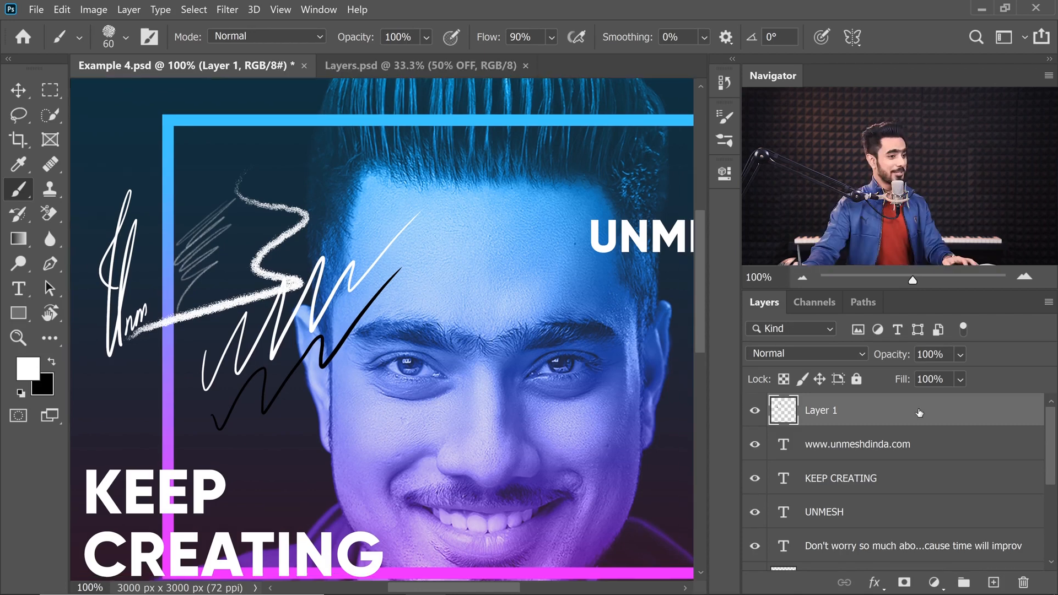
Delete Layer 1 with its brush strokes, then zoom and pan around the poster and fit the whole image on screen
mouse_move(920, 412)
mouse_down()
mouse_move(981, 489)
mouse_move(981, 567)
mouse_move(1024, 581)
mouse_up()
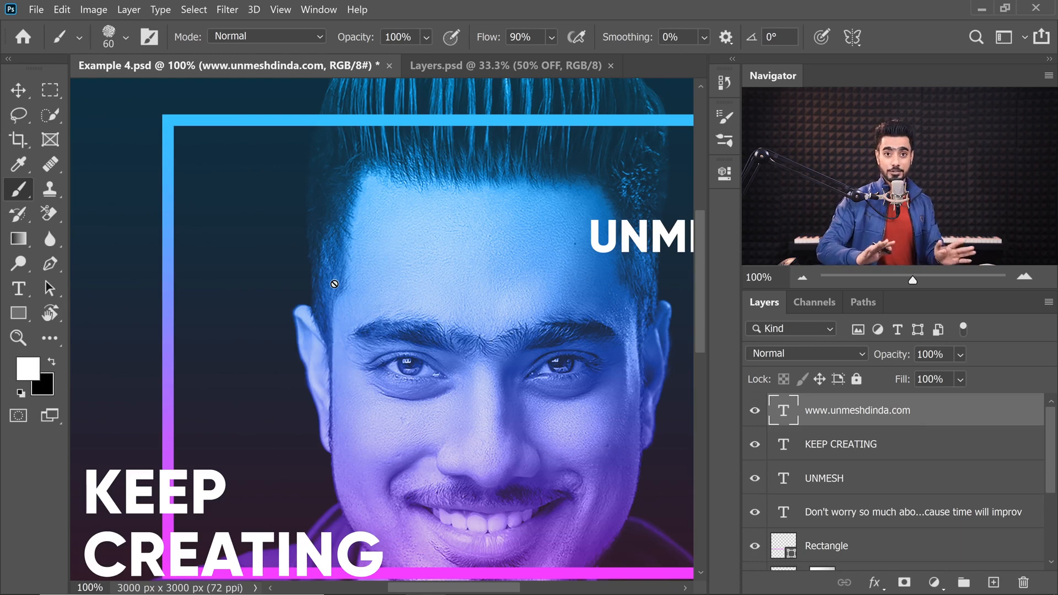
key(ctrl+0)
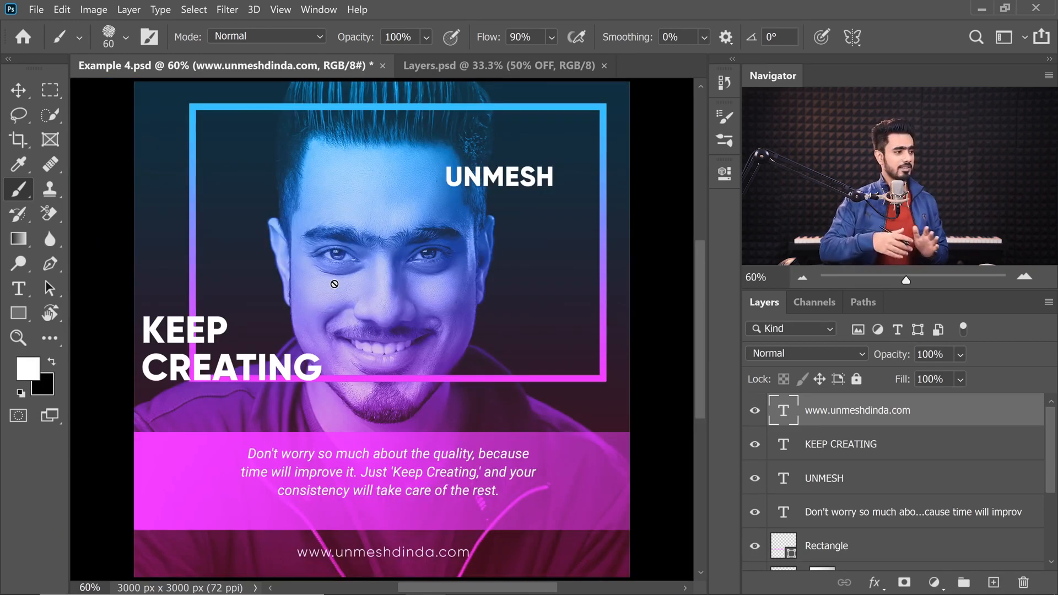
drag(385, 236, 407, 236)
mouse_move(133, 118)
mouse_down()
mouse_move(306, 276)
mouse_move(401, 316)
mouse_up()
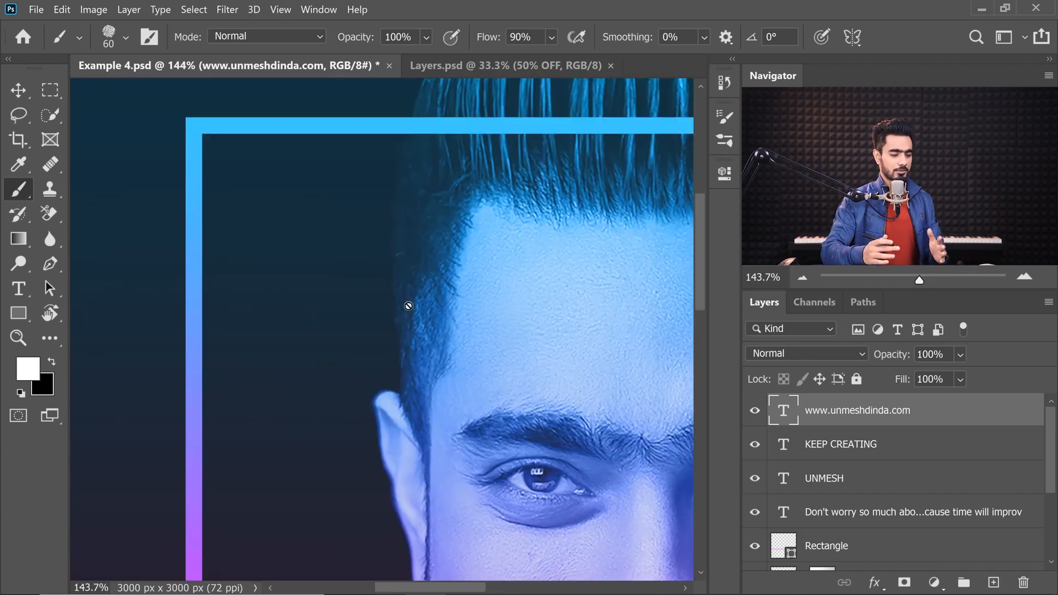
drag(536, 396, 651, 533)
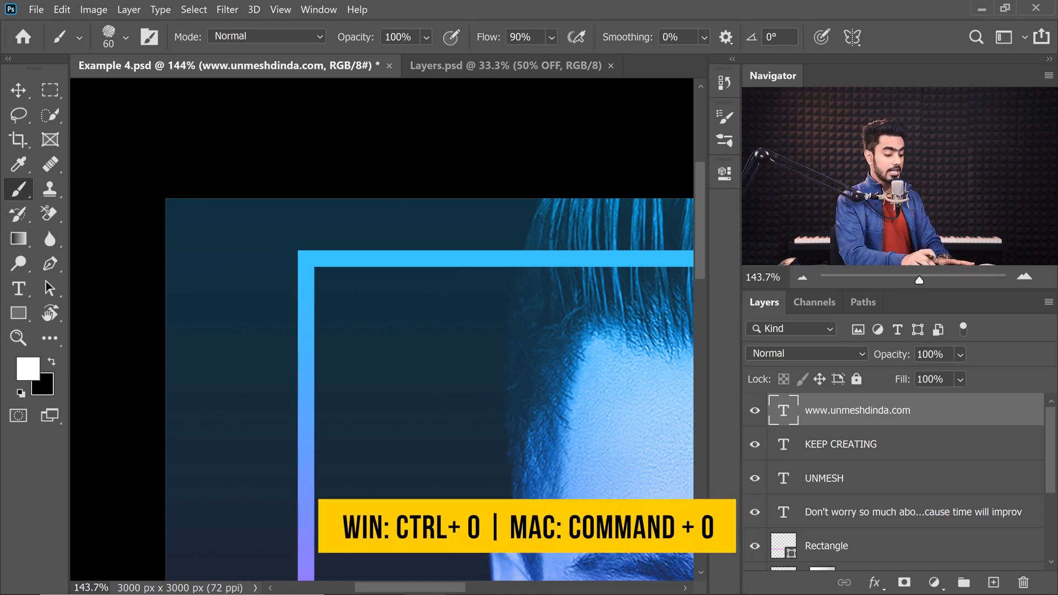
key(ctrl+0)
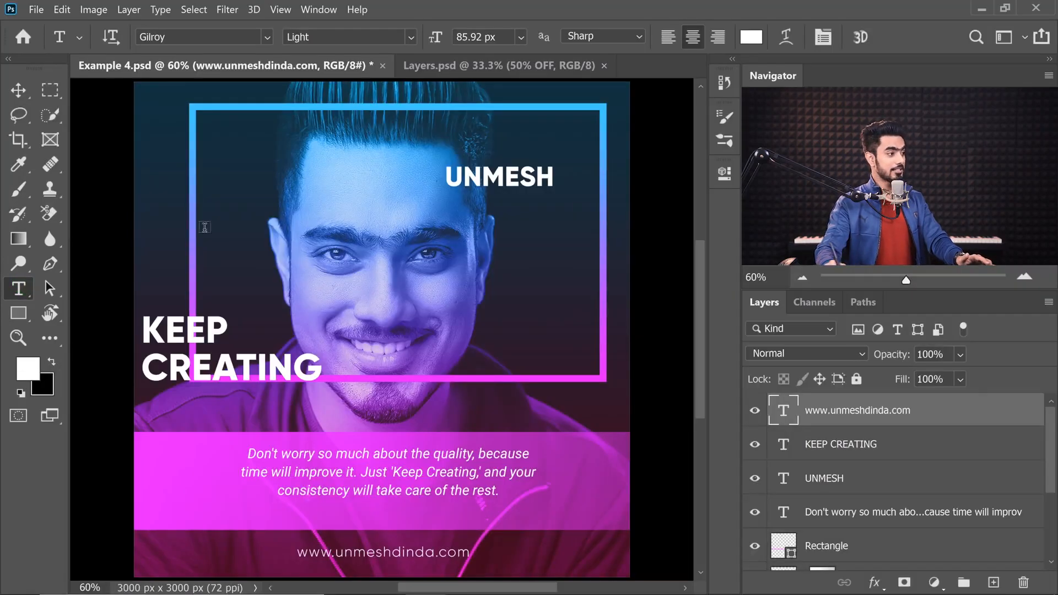
Draw a paragraph text box across the face and replace its placeholder text with "Photoshop is awesome"
drag(257, 210, 536, 358)
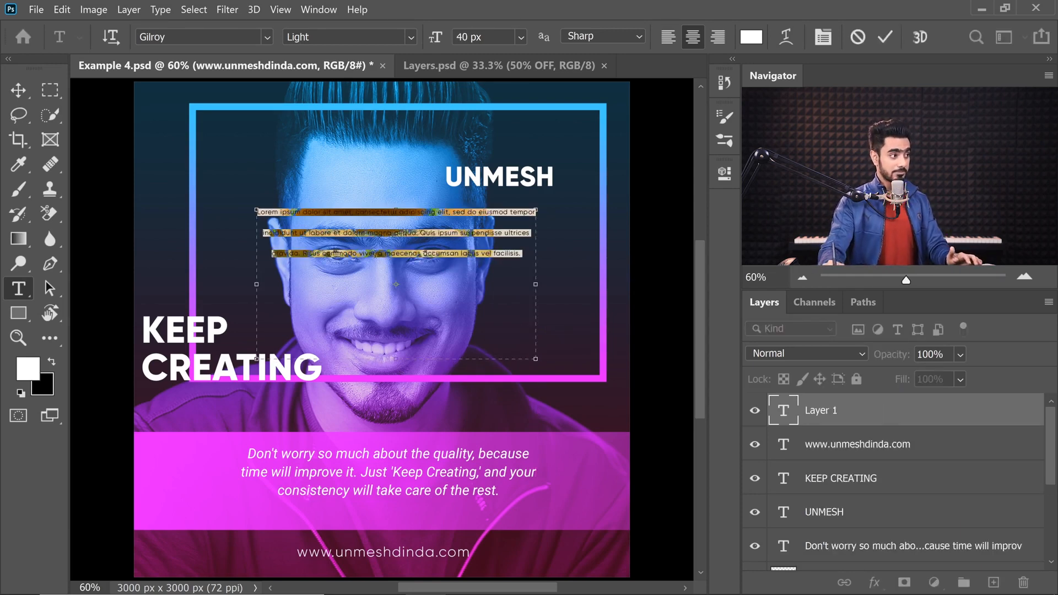
click(477, 254)
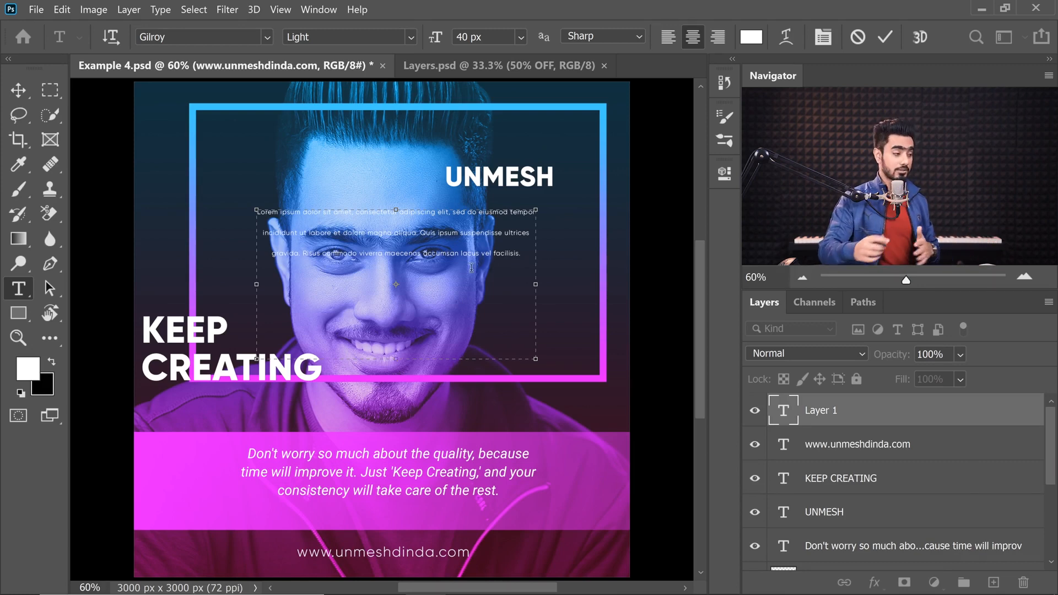
drag(520, 255, 232, 211)
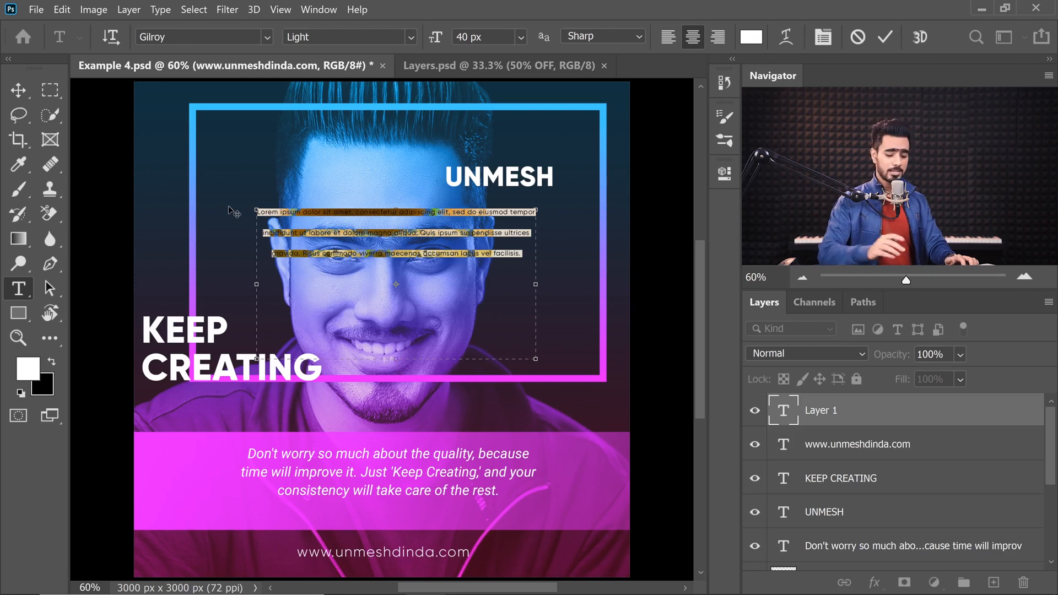
key(BackSpace)
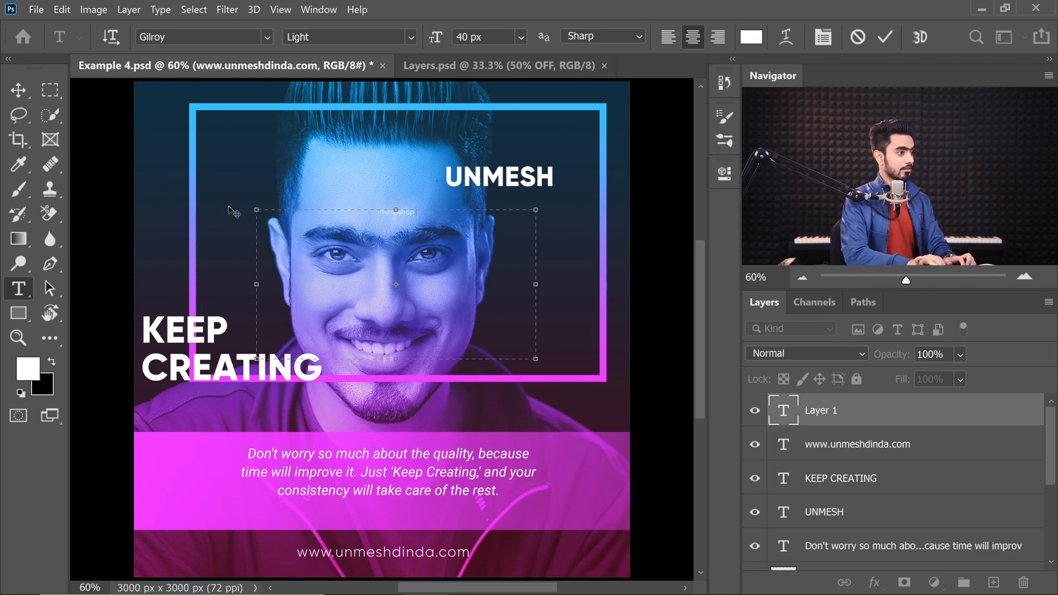
text(Photoshop is awesome)
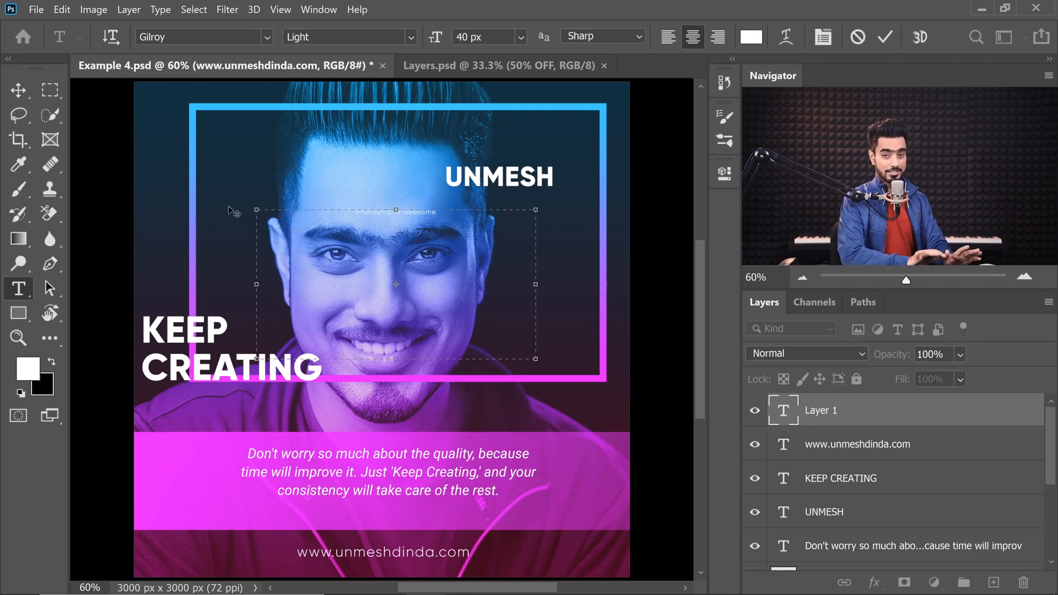
Set the "Photoshop is awesome" text to 72 px in the Agency FB font
drag(448, 215, 327, 216)
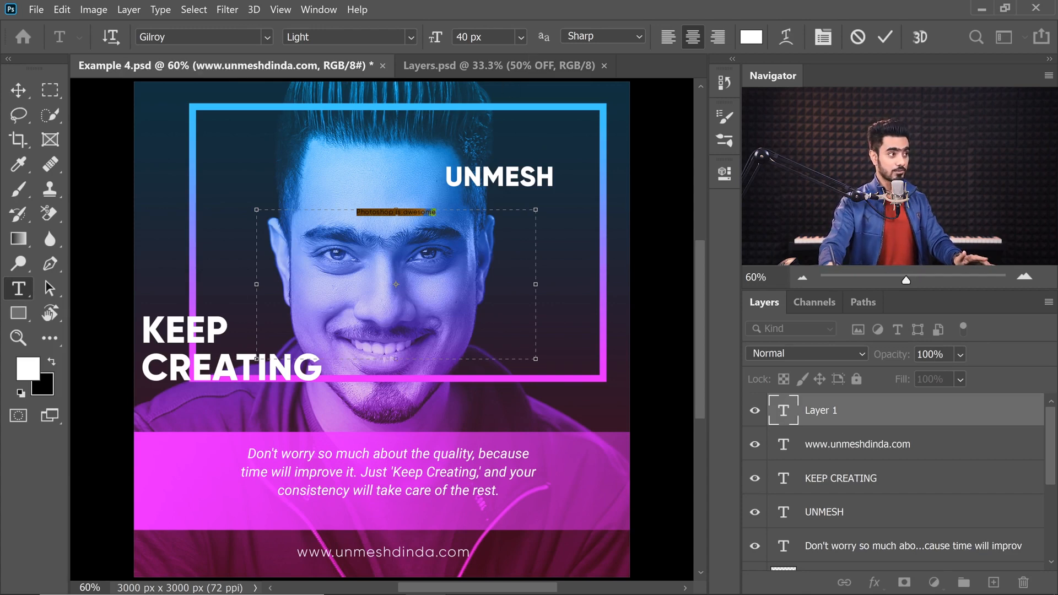
click(520, 37)
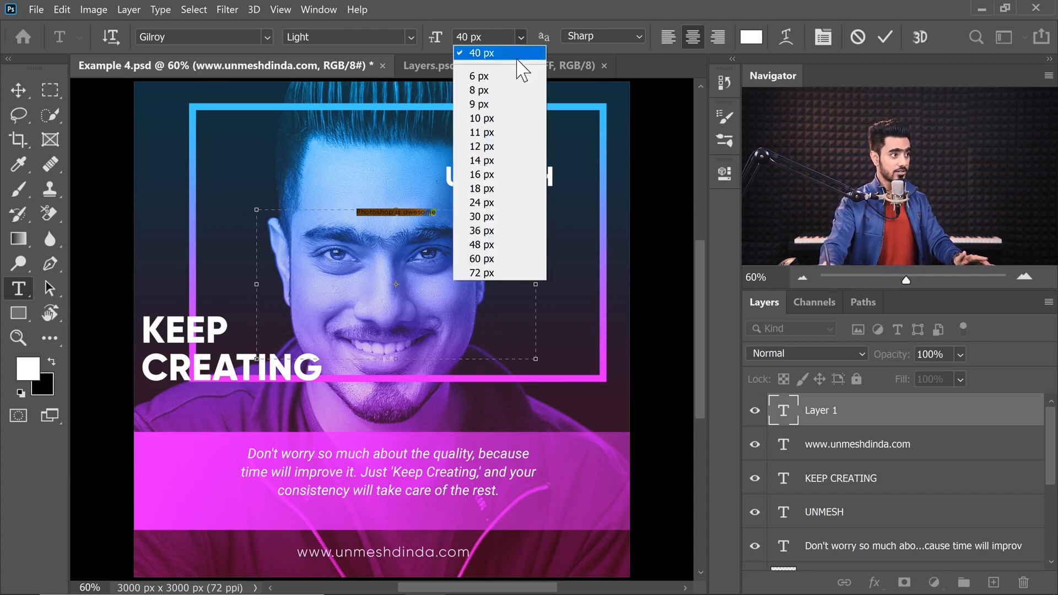
click(478, 272)
click(268, 36)
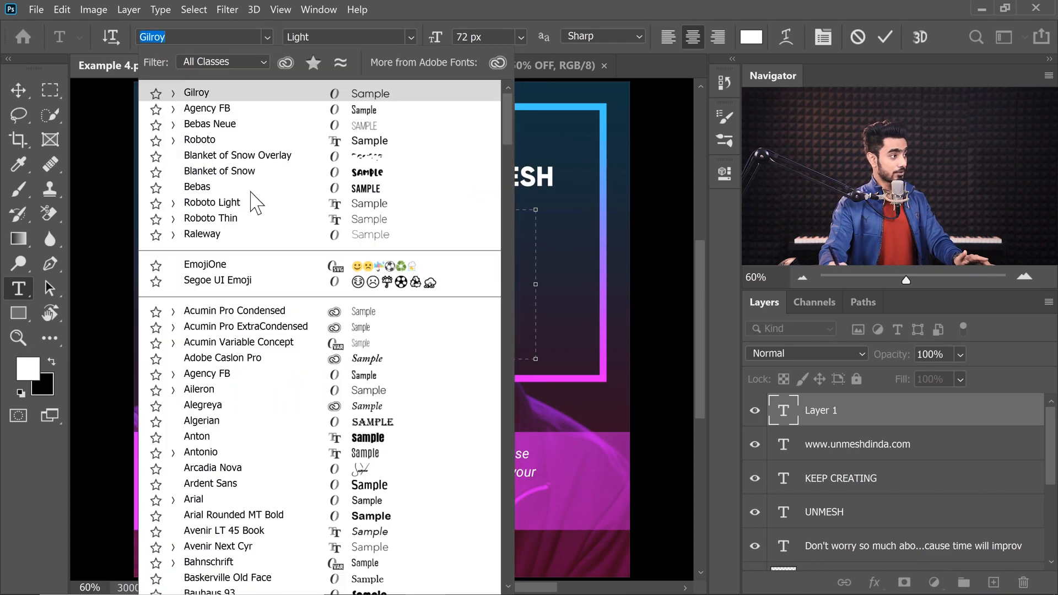
click(251, 109)
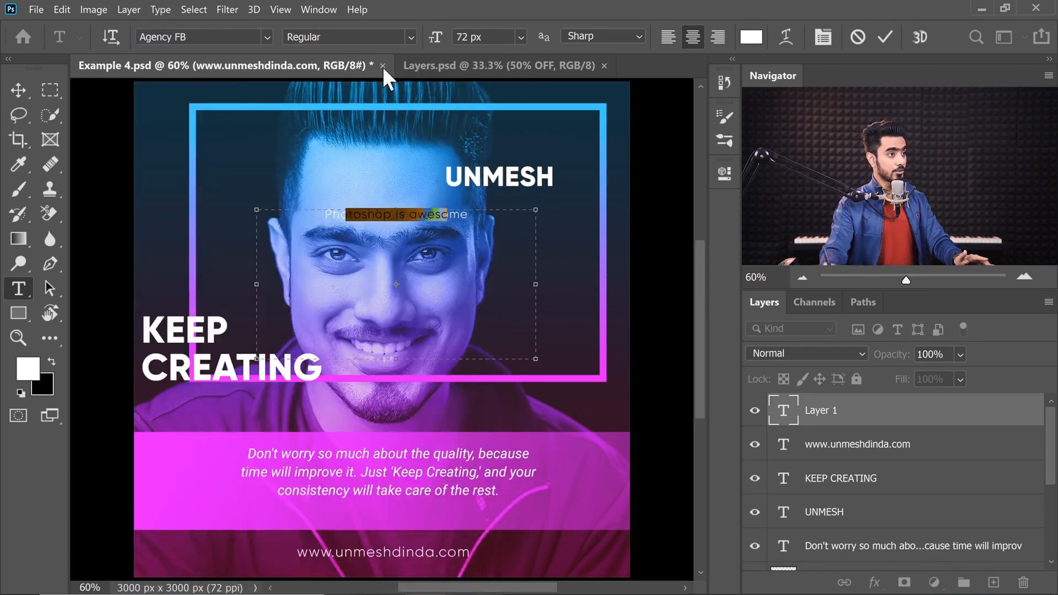
Try the centre and right alignments on the paragraph text, settle on left alignment, and commit the text
click(669, 39)
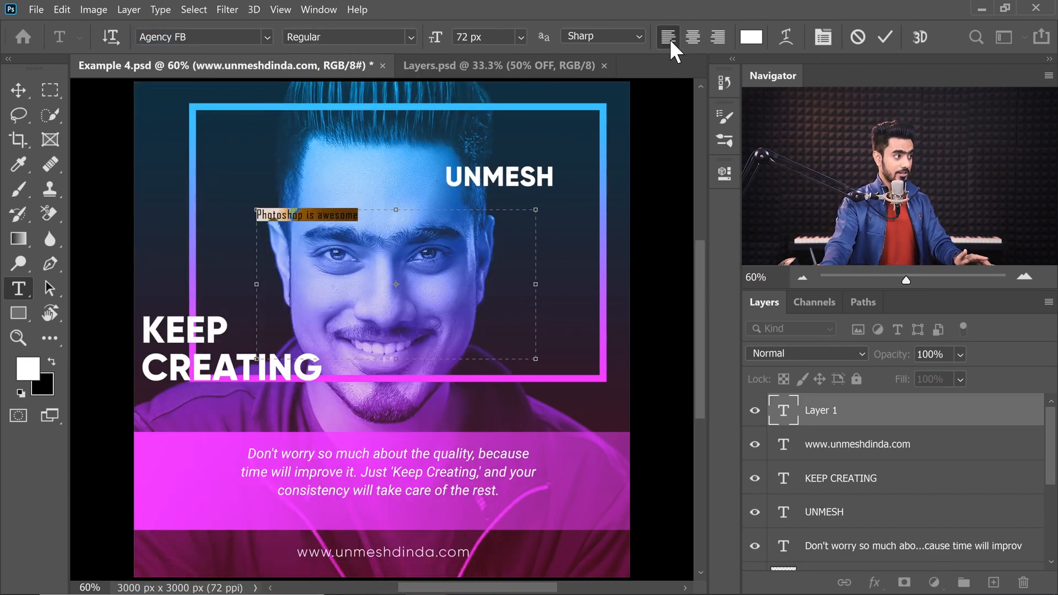
click(692, 36)
click(718, 37)
click(667, 38)
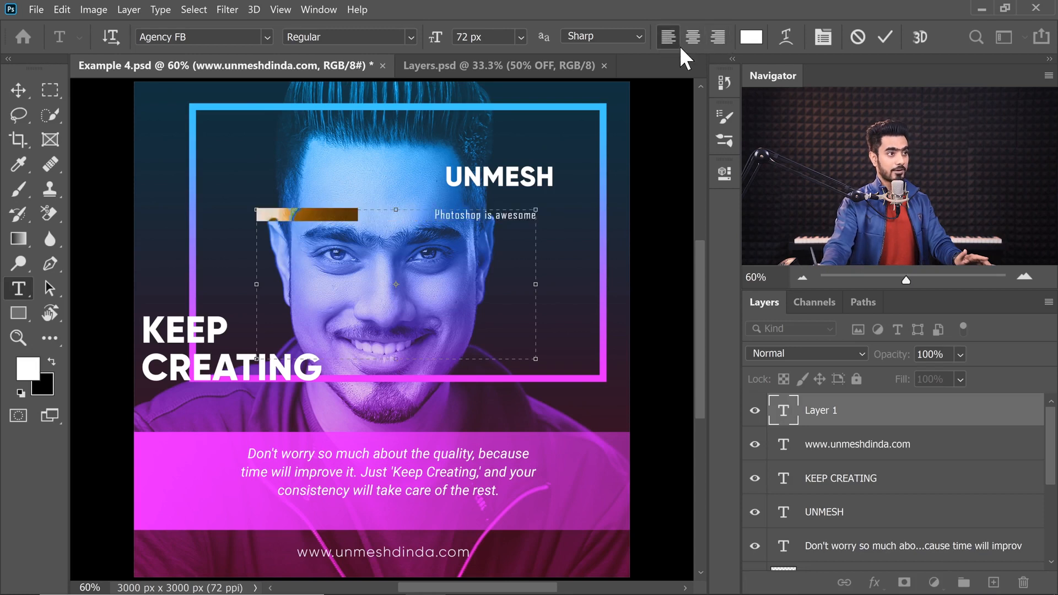
key(ctrl+Return)
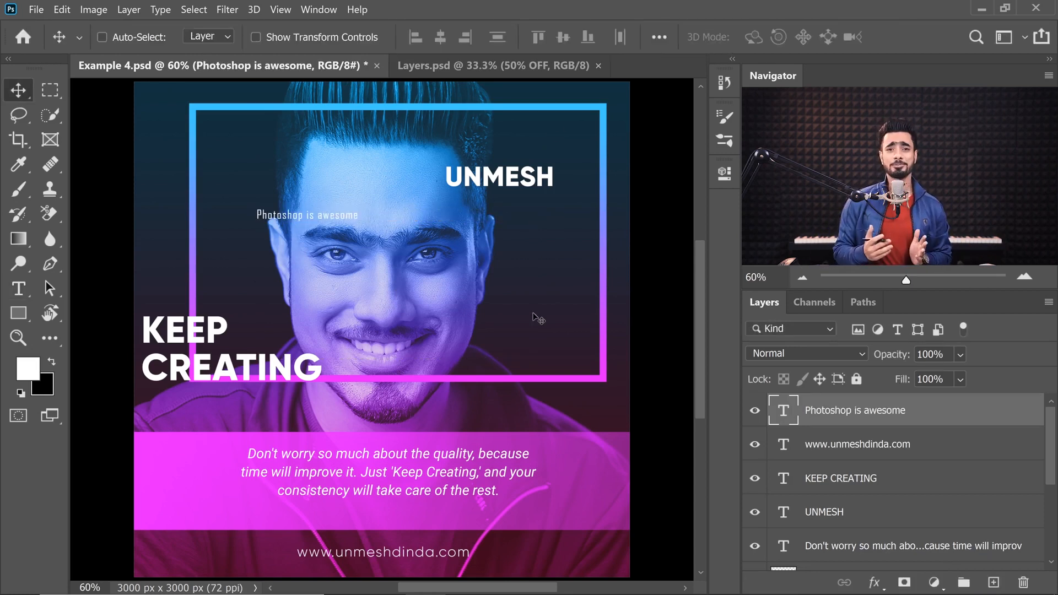
Add a point text reading "Photoshop is very awesome!" near the poster's upper-left corner
click(18, 288)
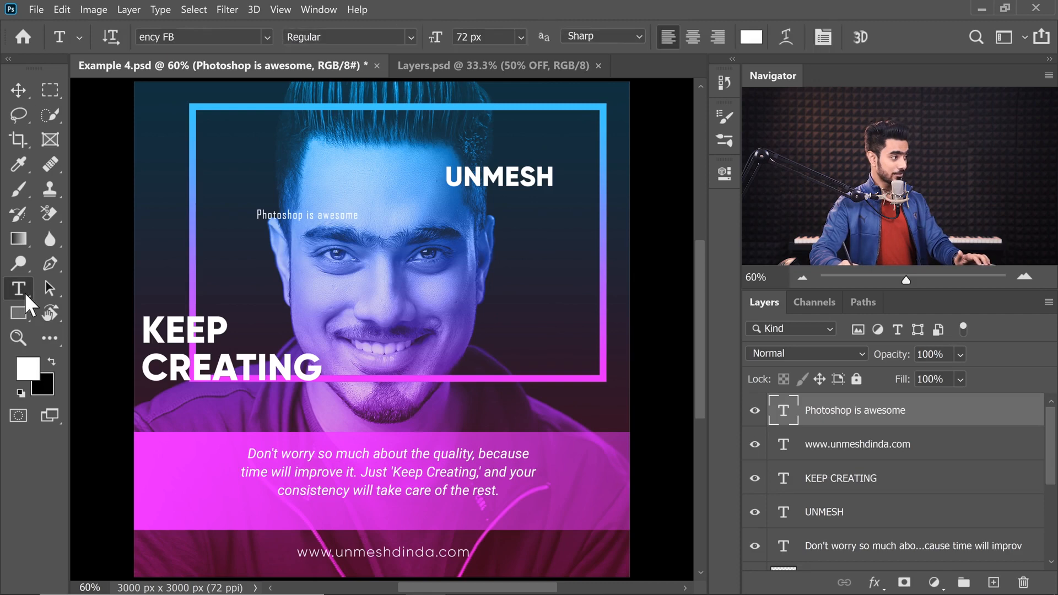
click(164, 147)
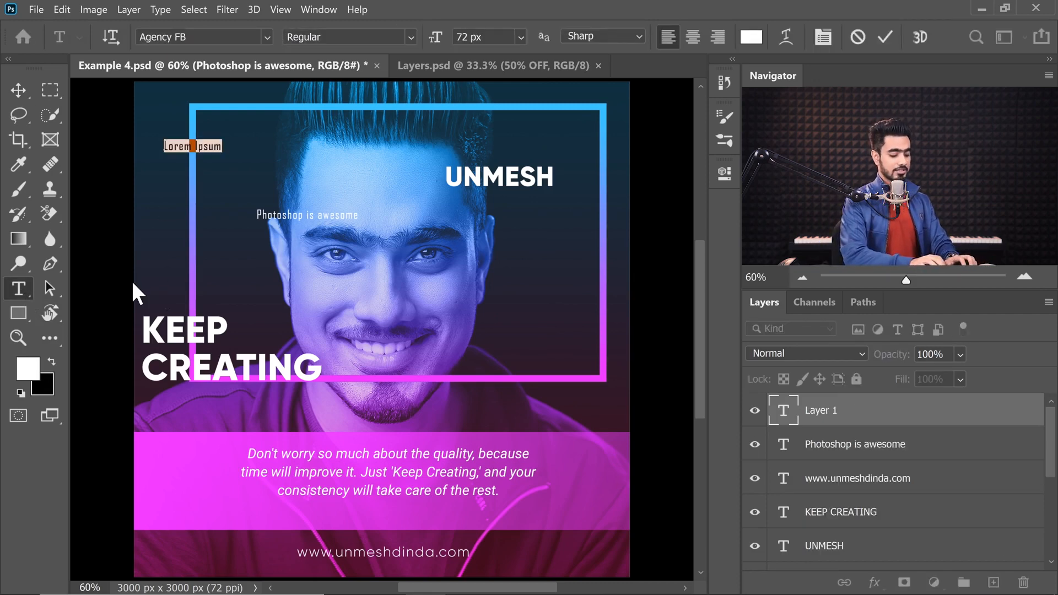
text(Photosh)
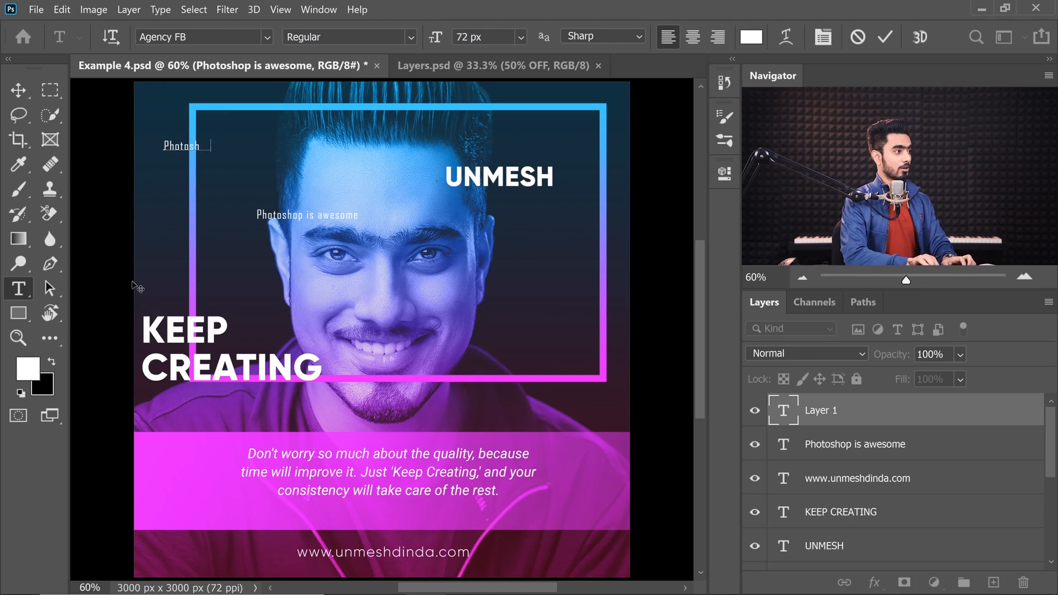
text(op is ve)
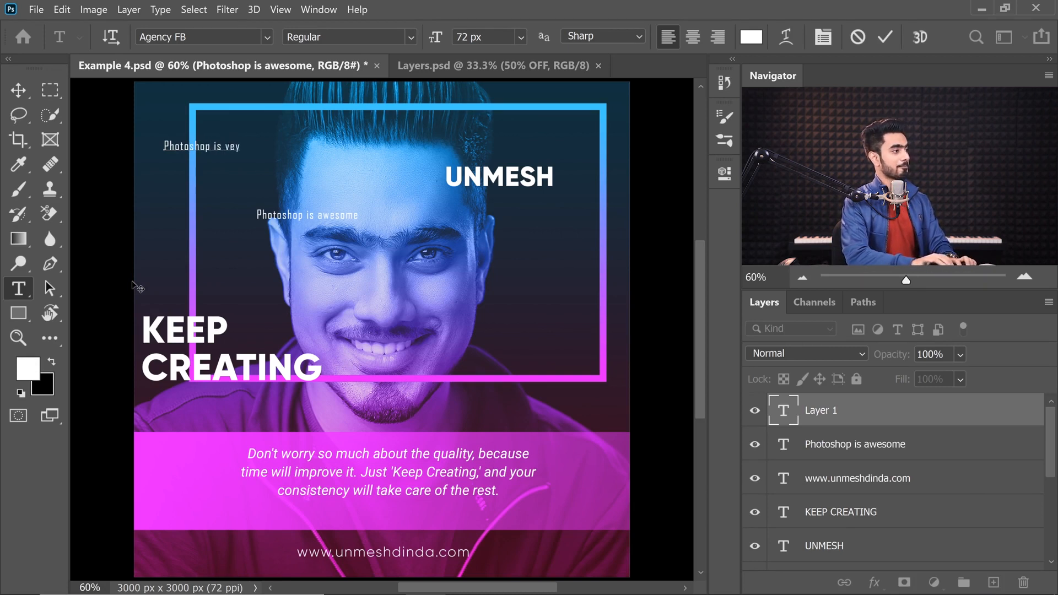
text(ry awesome!)
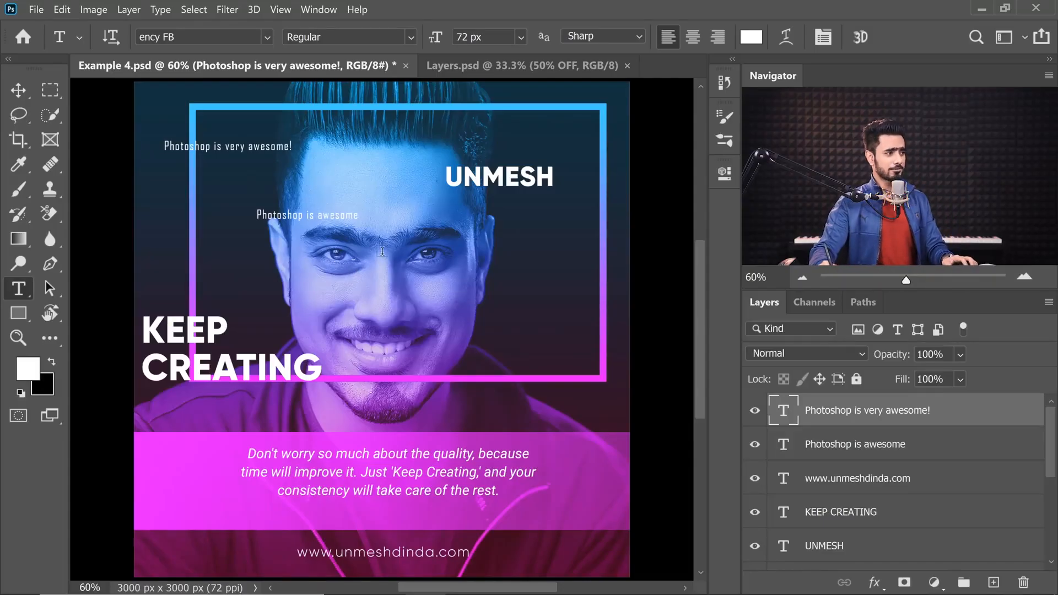
Compare zooming the image with Scrubby Zoom off and on, leaving Scrubby Zoom enabled
drag(358, 238, 395, 265)
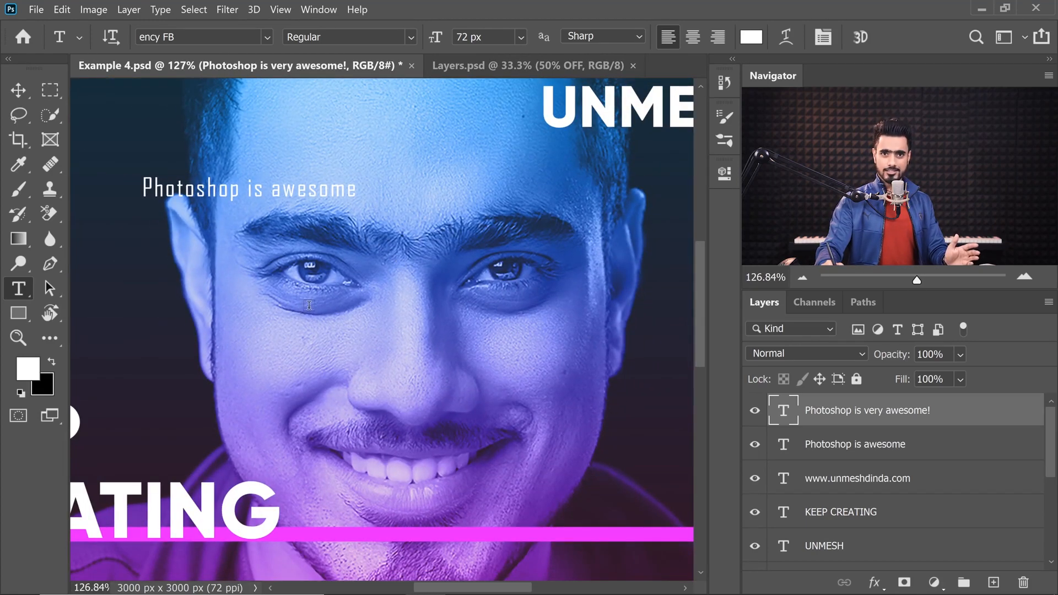
click(19, 337)
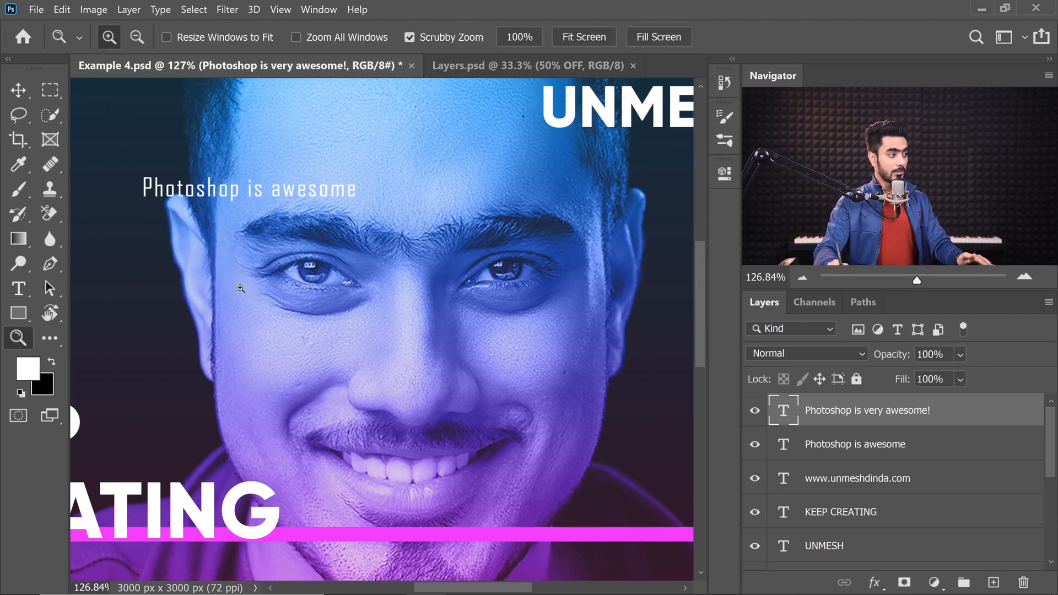
drag(274, 300, 239, 301)
drag(323, 302, 344, 324)
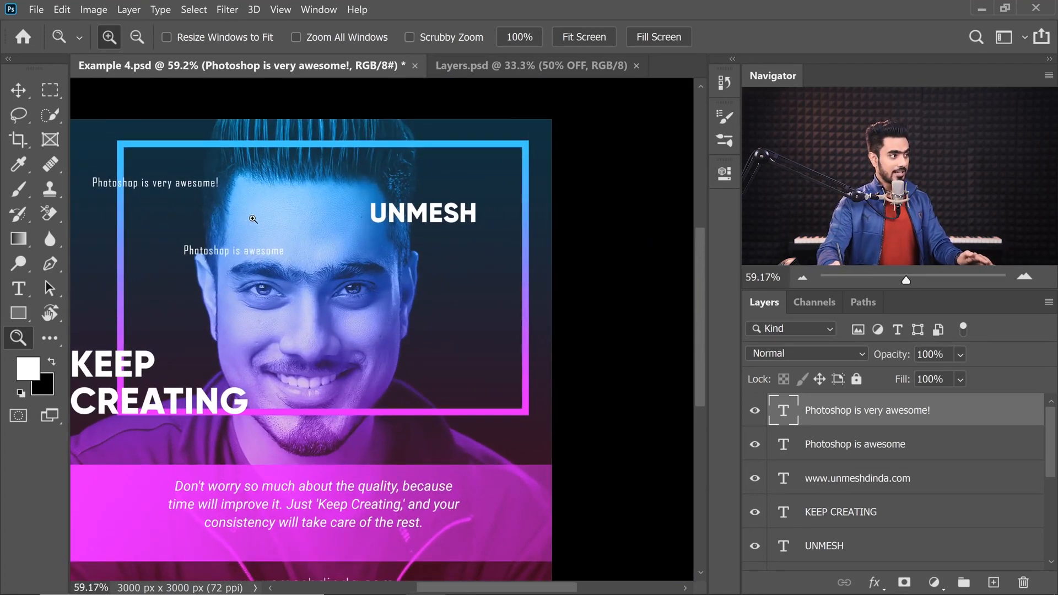
drag(249, 216, 373, 328)
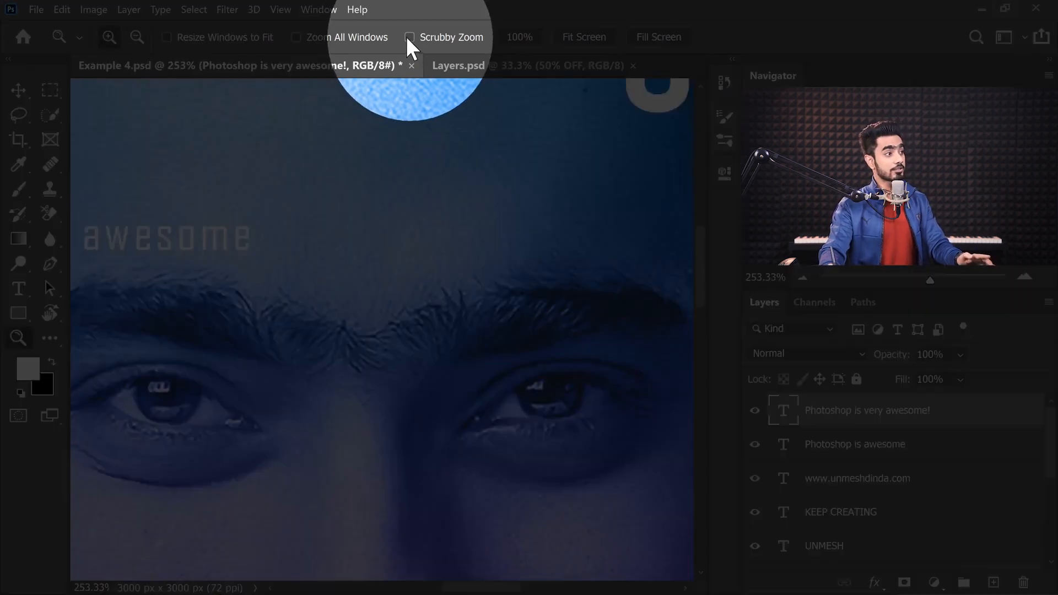
click(409, 37)
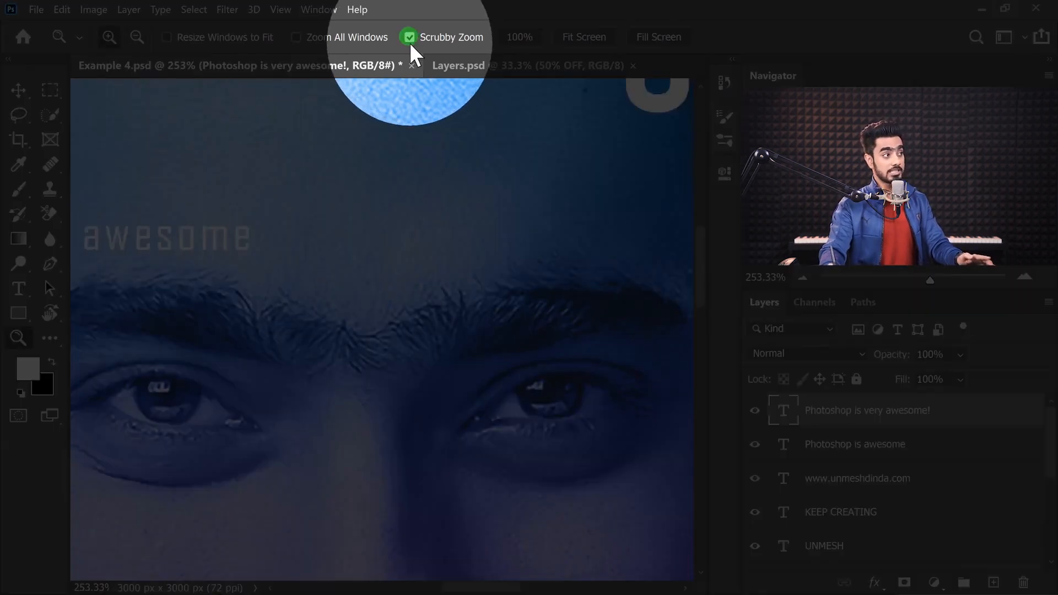
drag(440, 245, 436, 283)
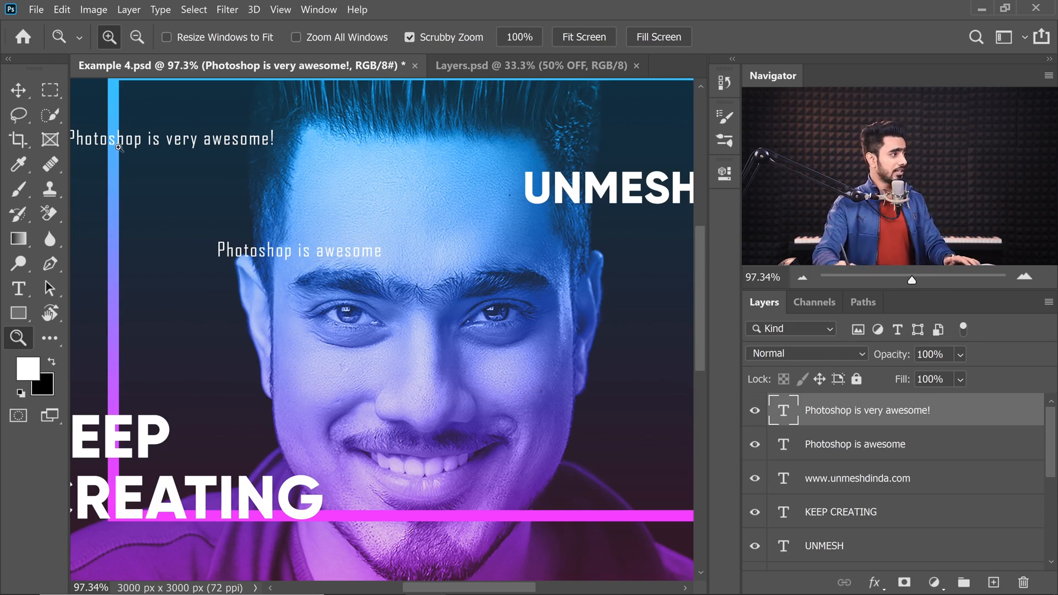
Create a new layer and brush a short white stroke on the forehead and a wavy white stroke beside the face
click(24, 185)
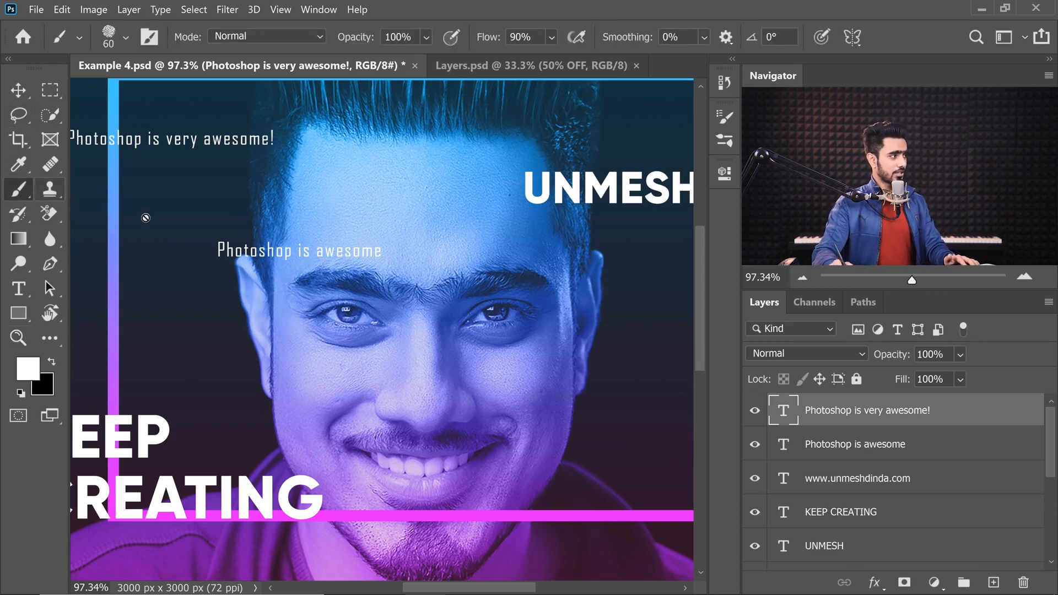
click(993, 582)
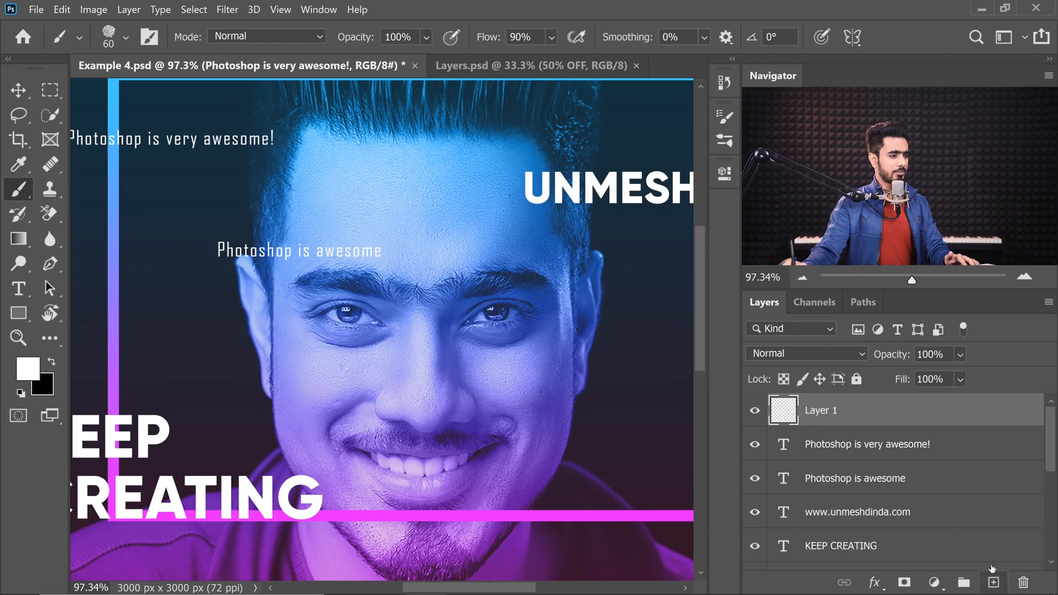
drag(401, 219, 499, 221)
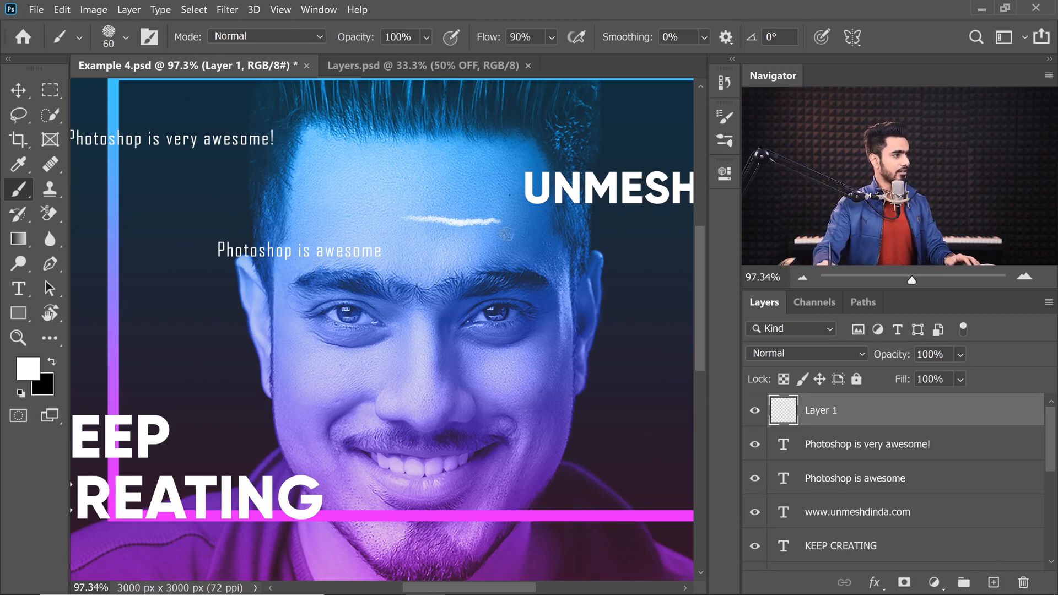
mouse_move(588, 227)
mouse_down()
mouse_move(655, 323)
mouse_move(642, 493)
mouse_up()
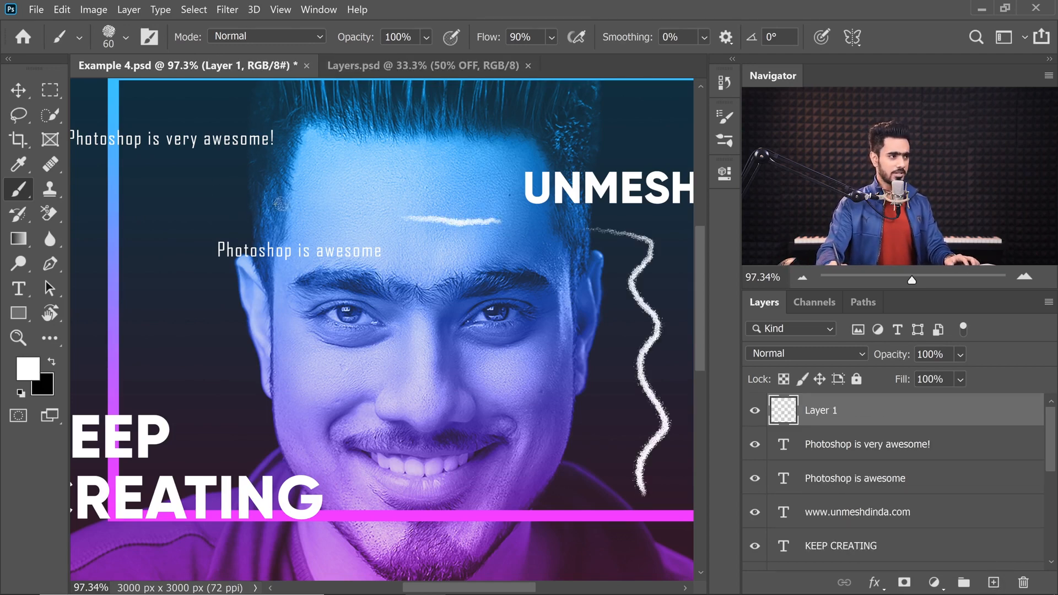
drag(580, 255, 653, 253)
drag(652, 253, 199, 251)
mouse_move(357, 265)
mouse_down()
mouse_move(399, 301)
mouse_move(381, 331)
mouse_up()
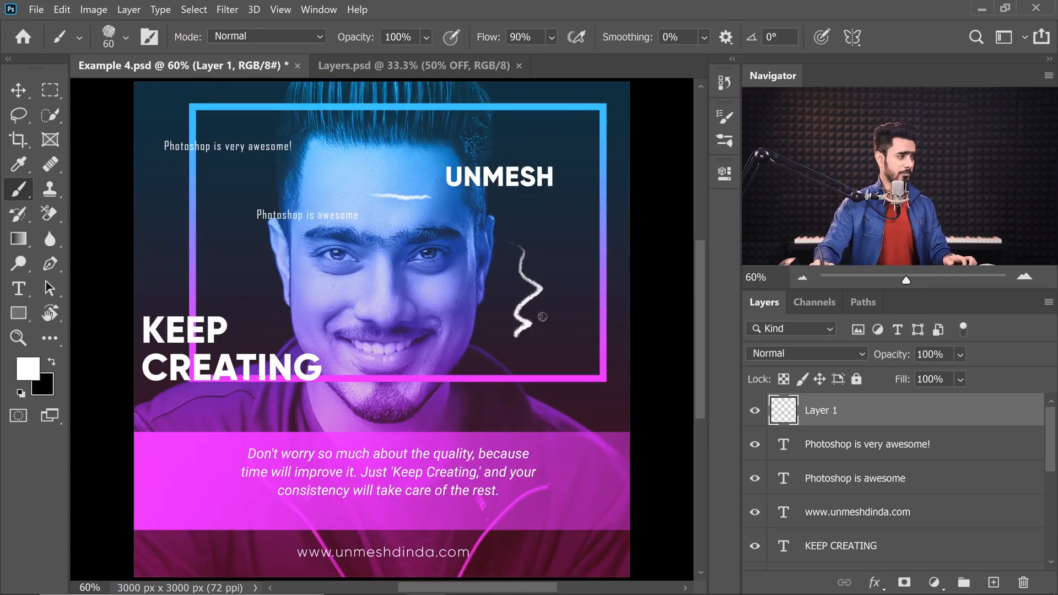
Zoom in on the wavy white stroke with the Zoom tool, return to the Brush tool and fit the image to the window
click(18, 336)
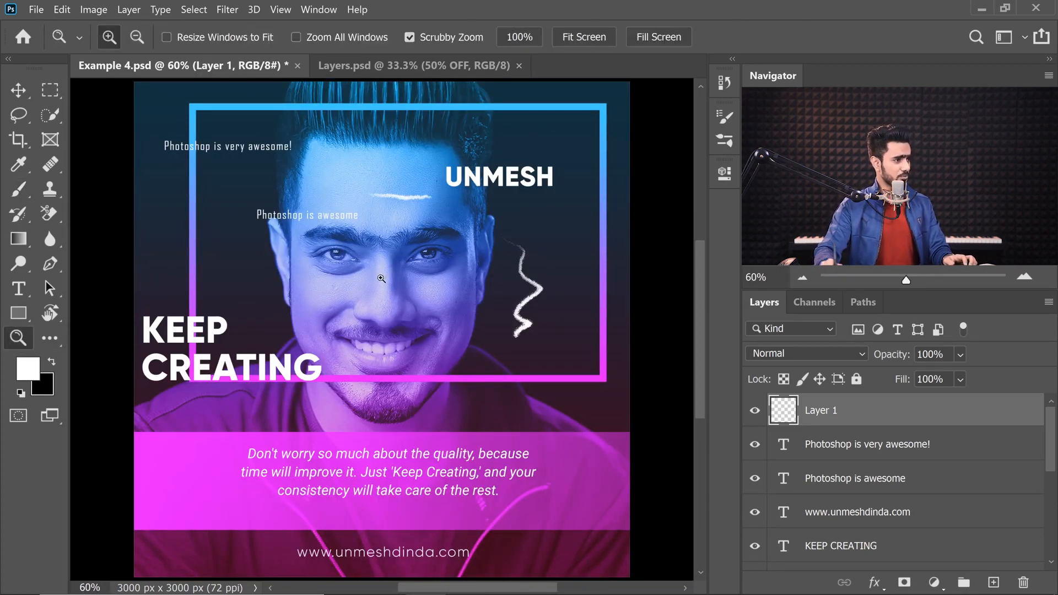
mouse_move(578, 277)
mouse_down()
mouse_move(614, 276)
mouse_move(577, 278)
mouse_move(601, 279)
mouse_up()
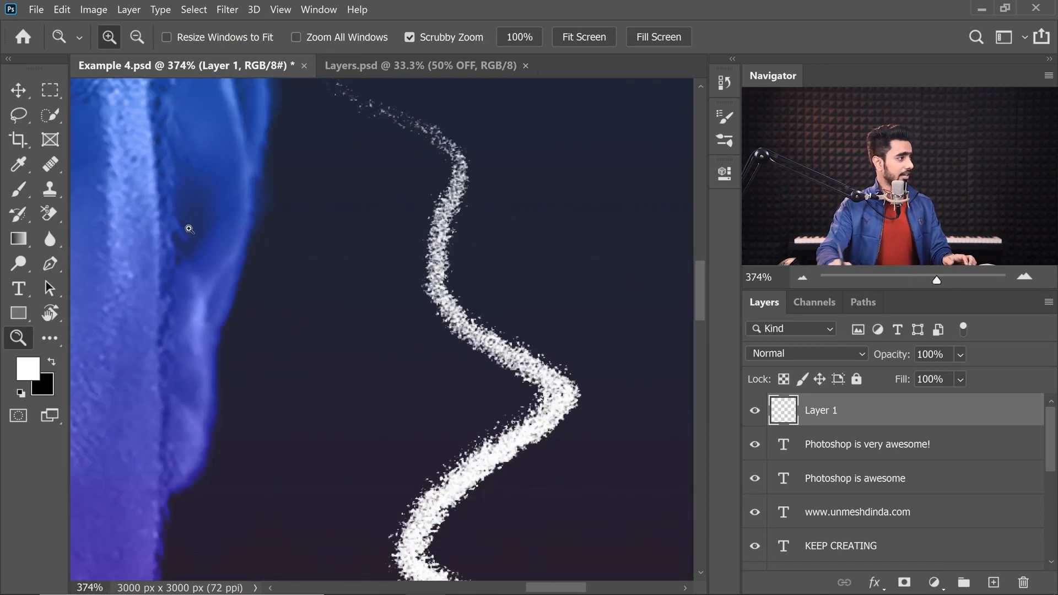
key(b)
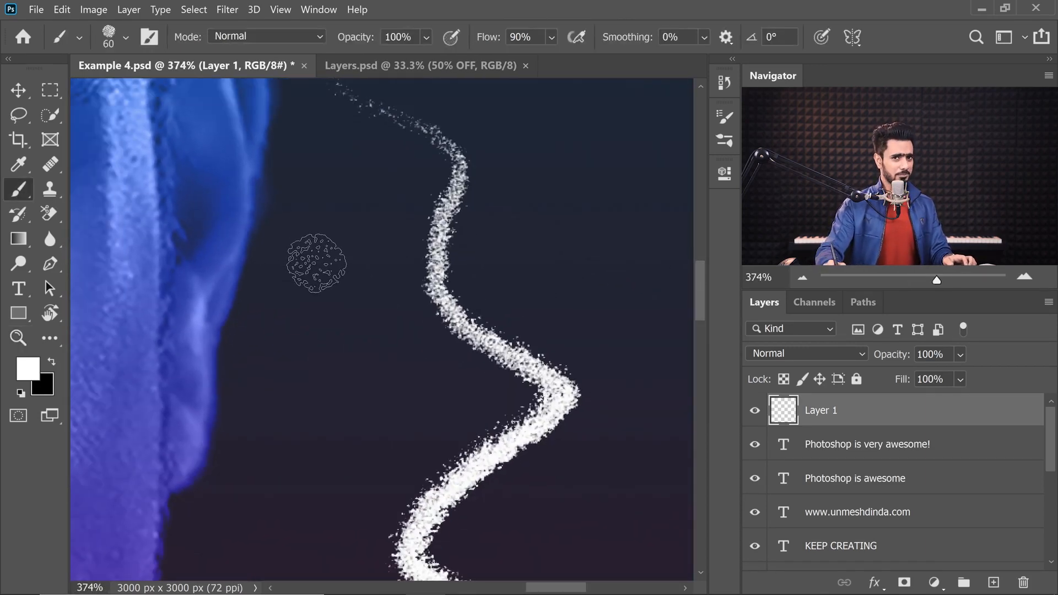
key(ctrl+0)
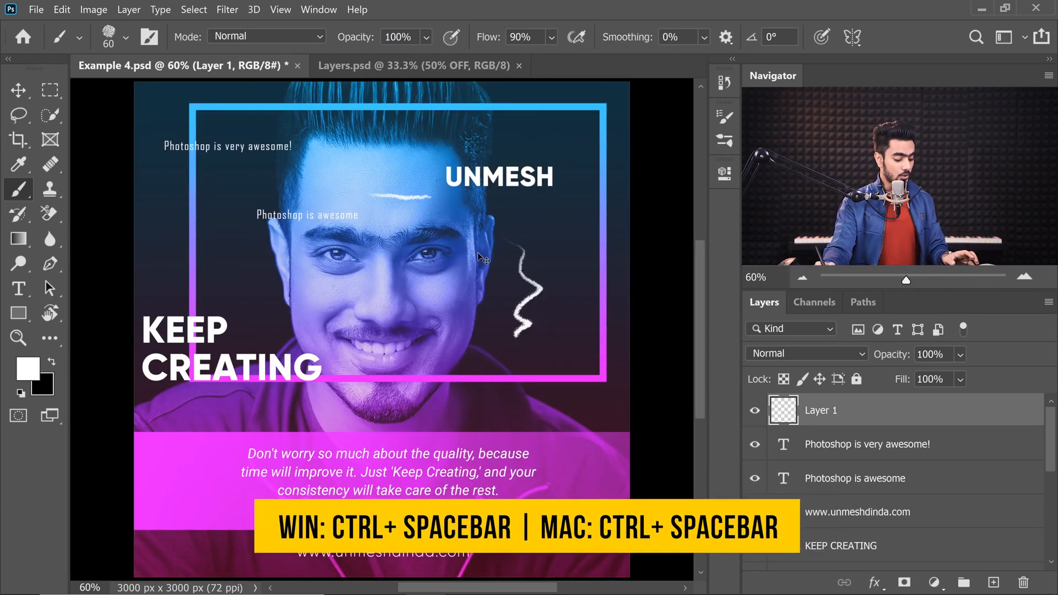
Scrub-zoom in and out on the face with the temporary Zoom tool while the Brush tool stays active
key(ctrl+space)
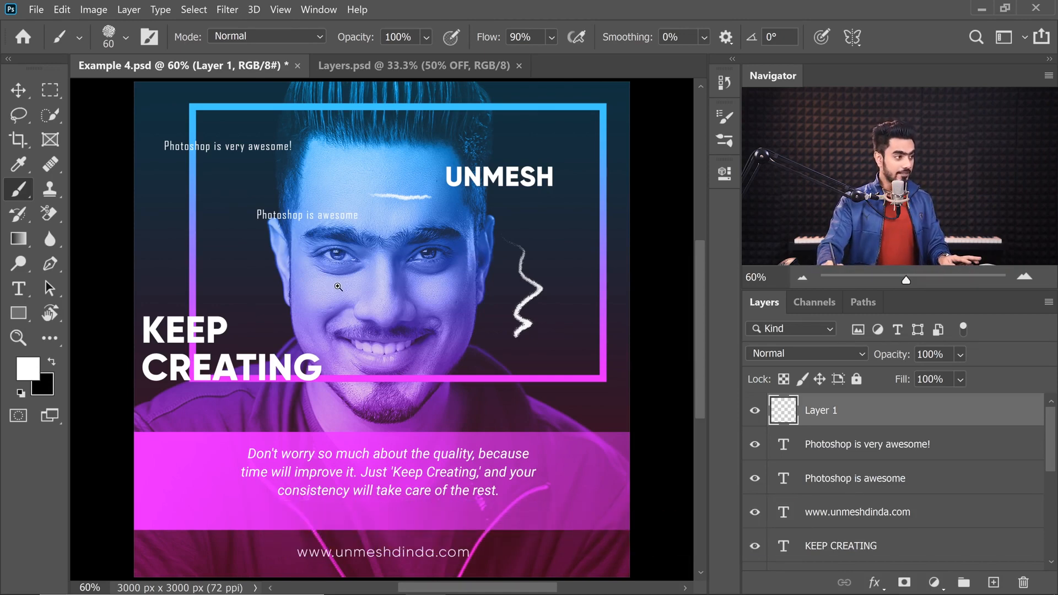
drag(337, 284, 402, 287)
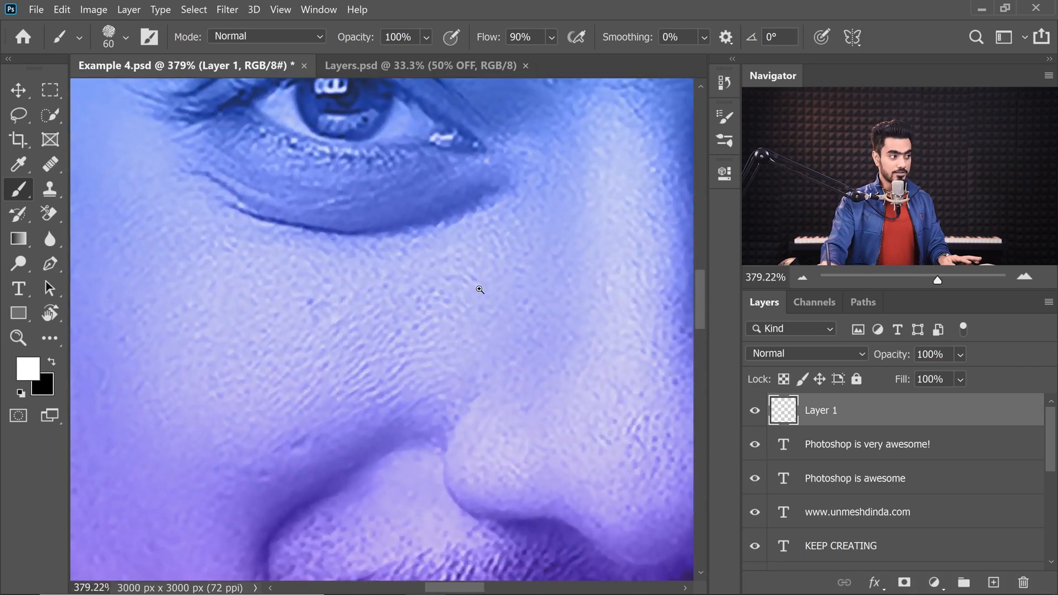
drag(479, 289, 455, 296)
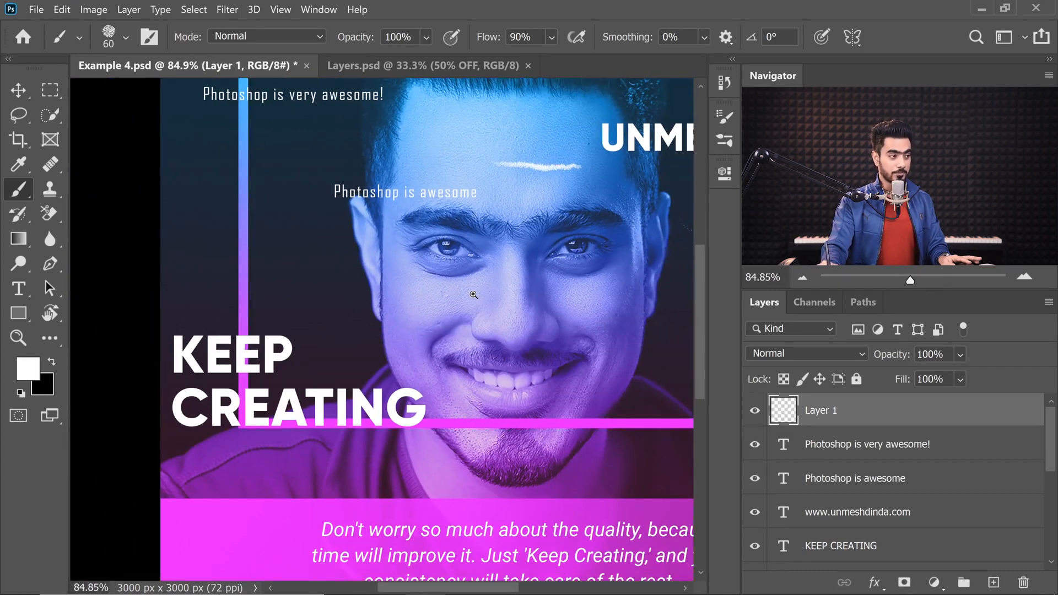
drag(322, 279, 332, 282)
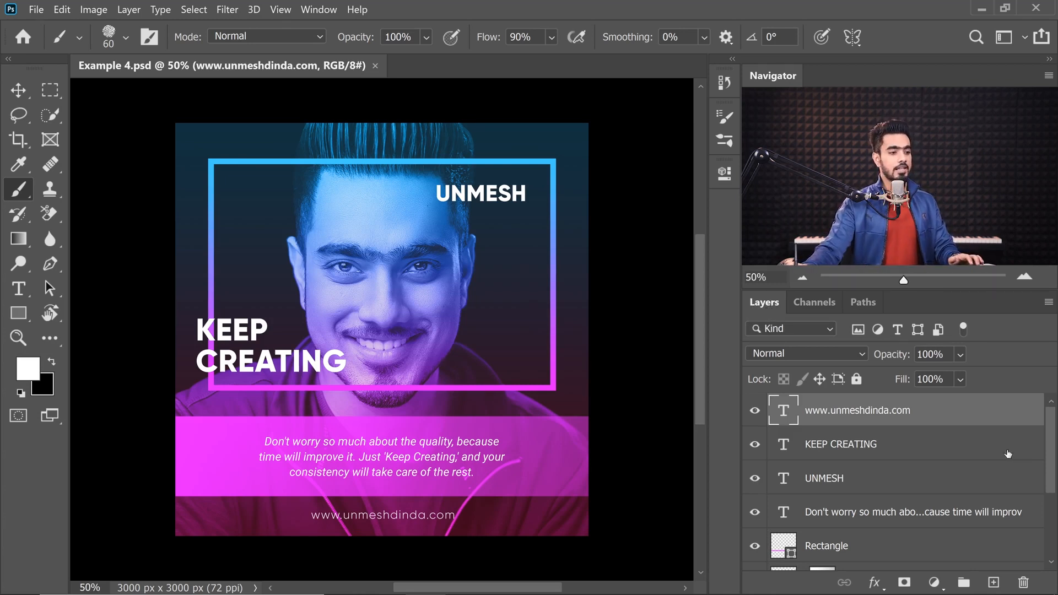
Isolate the headshot layer, hide it as well, and inspect the empty transparent canvas up close before fitting it to the window
drag(1050, 479, 1049, 555)
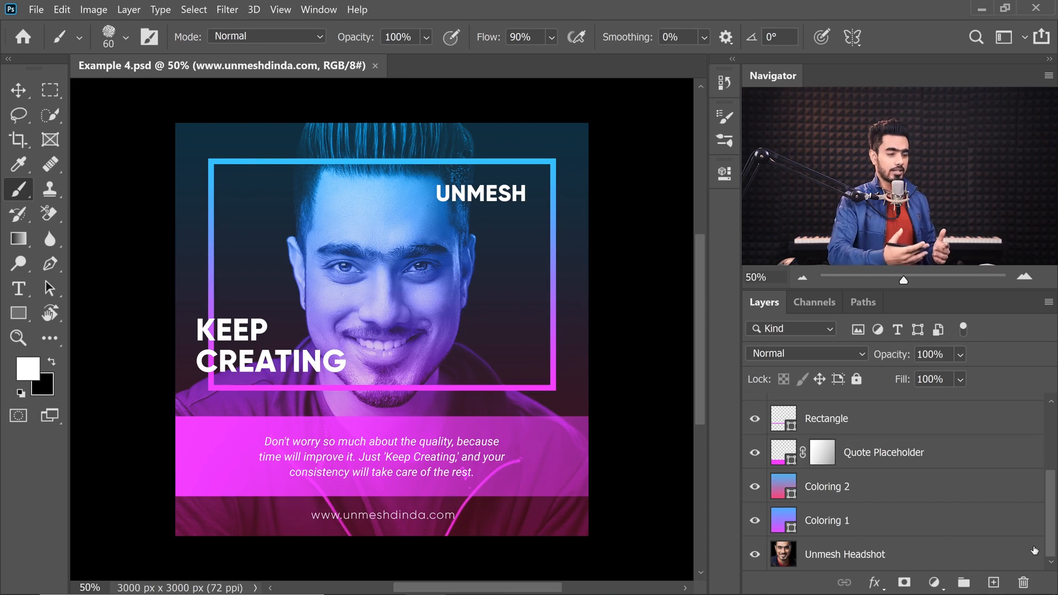
alt+click(756, 556)
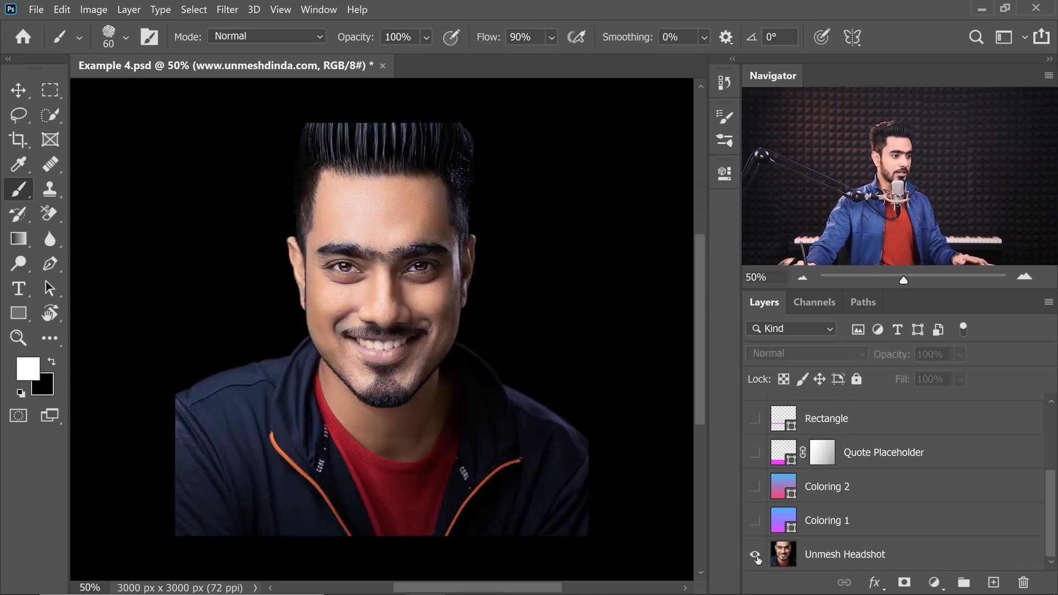
click(756, 556)
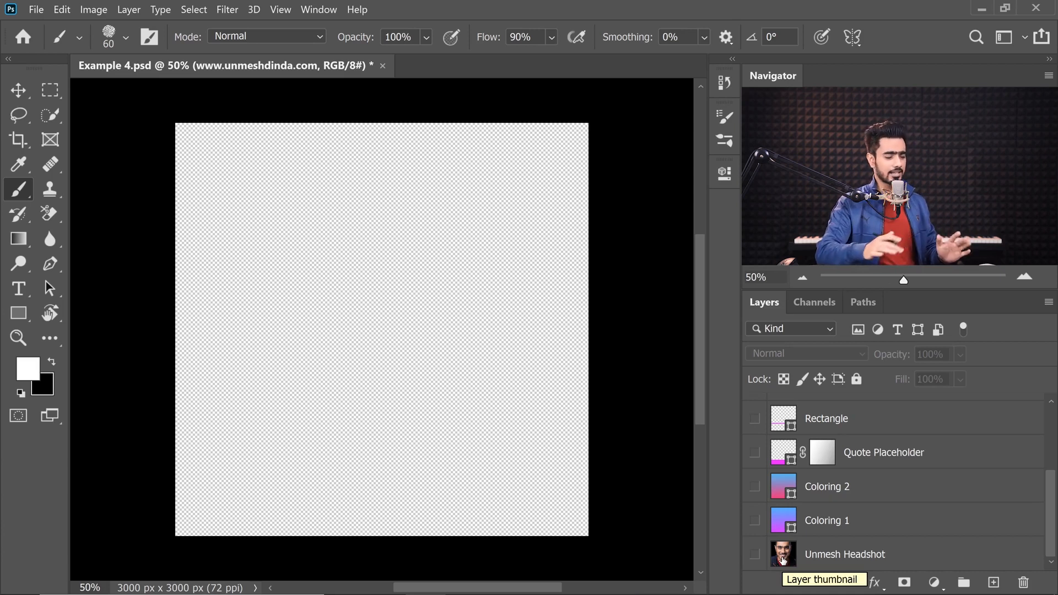
drag(381, 240, 432, 245)
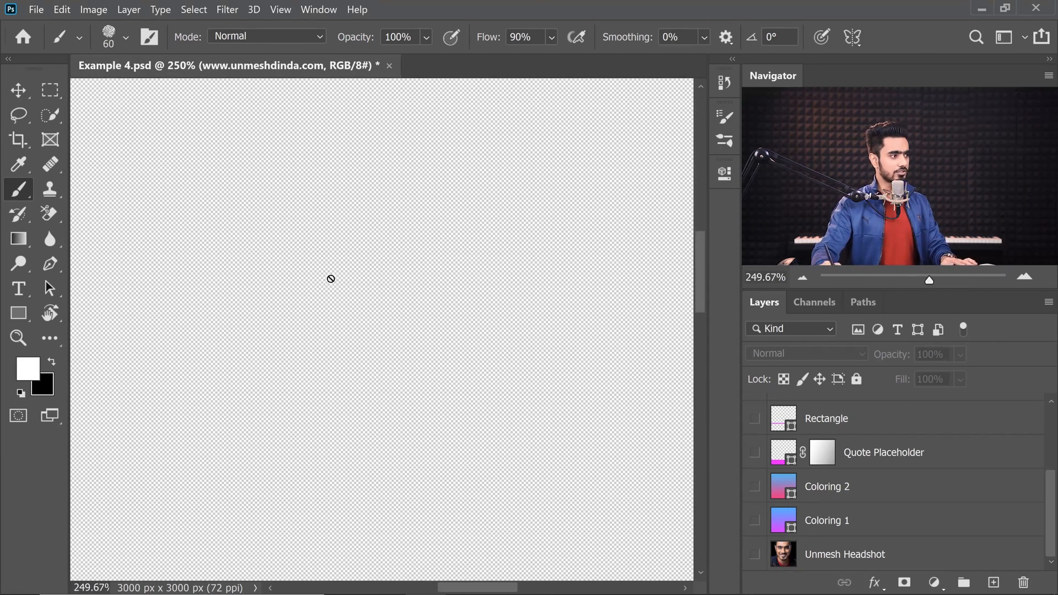
key(ctrl+0)
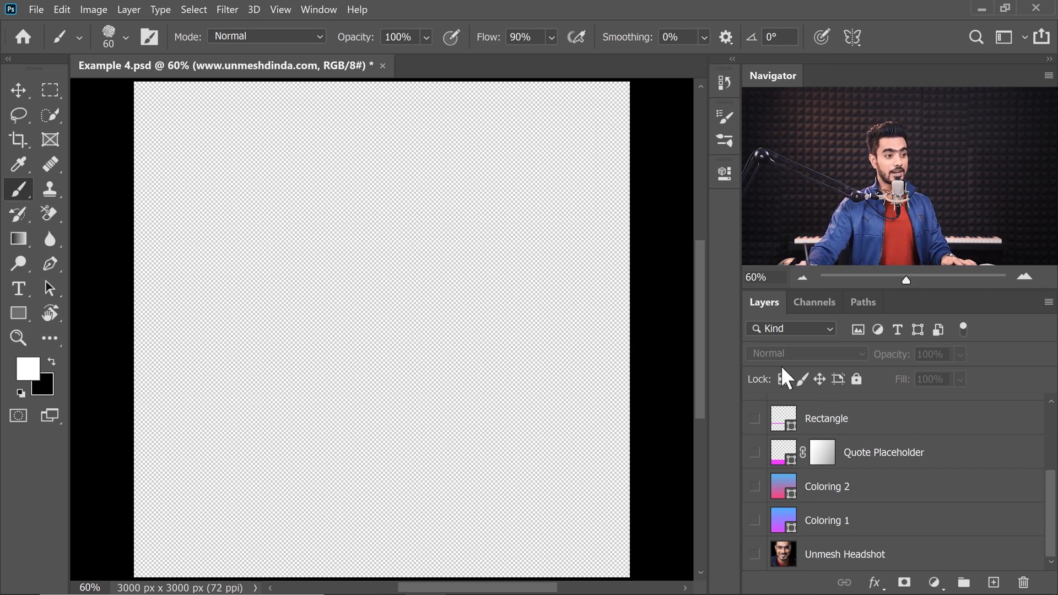
Toggle the headshot layer's visibility on and off to compare it with the transparent canvas
mouse_move(1050, 496)
mouse_down()
mouse_move(1052, 413)
mouse_move(1047, 503)
mouse_up()
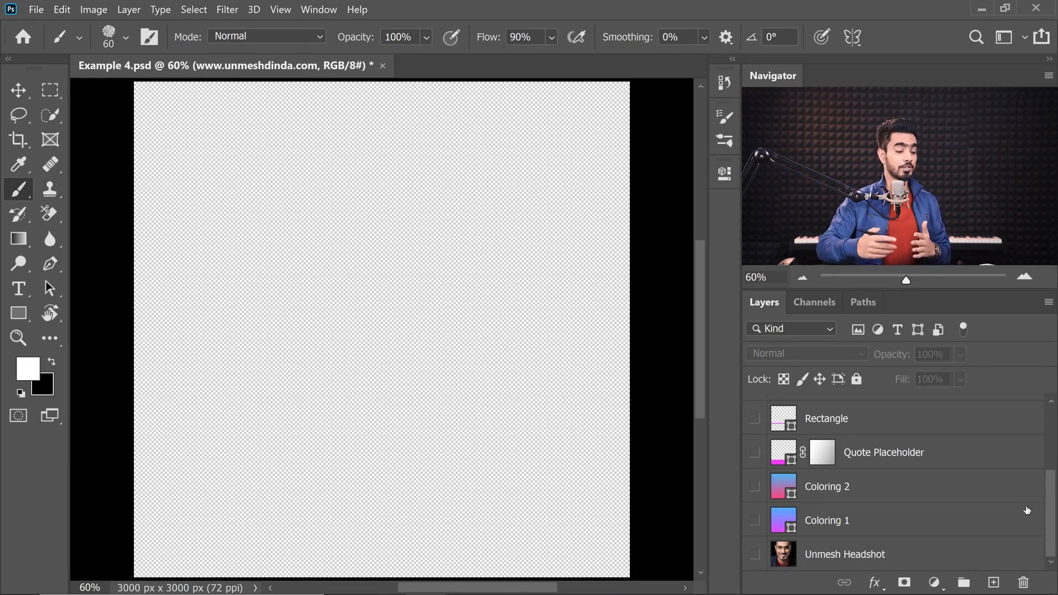
click(755, 555)
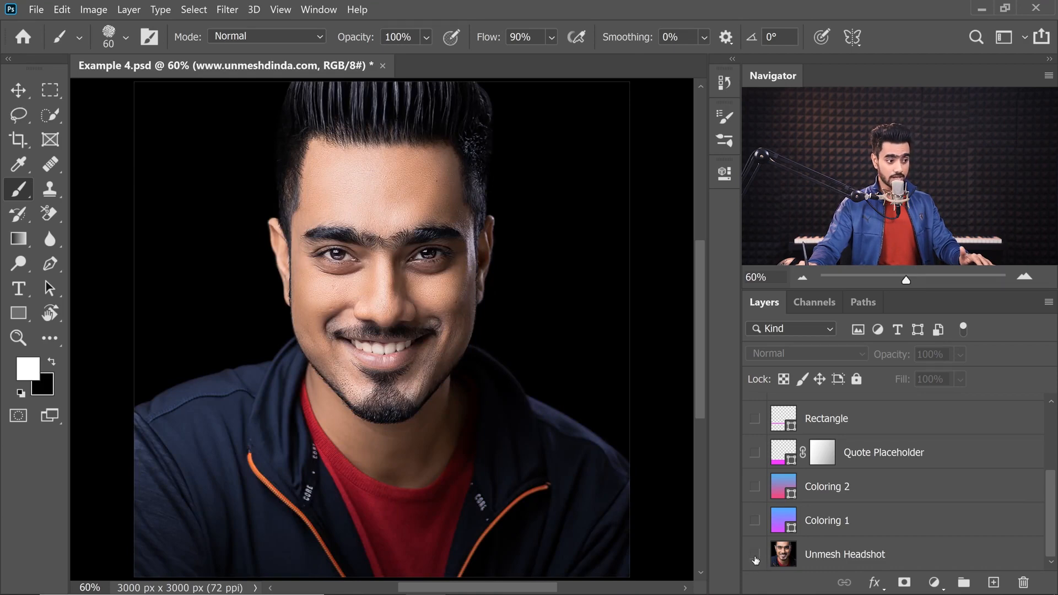
click(755, 556)
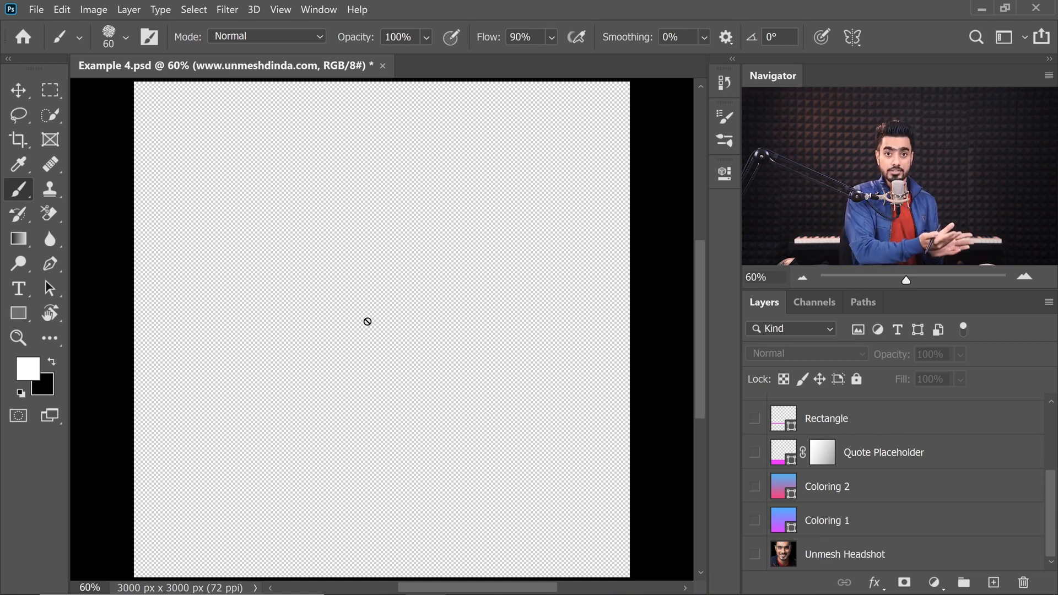
Make the headshot, Coloring 1, Coloring 2 and Quote Placeholder layers visible one by one, from the bottom up
click(754, 555)
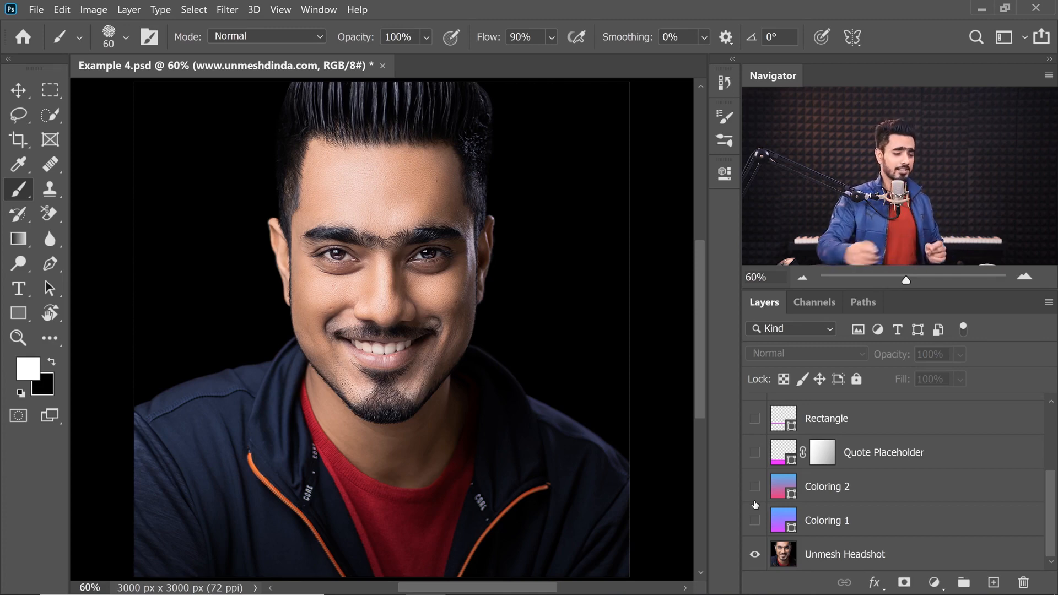
click(755, 520)
click(755, 486)
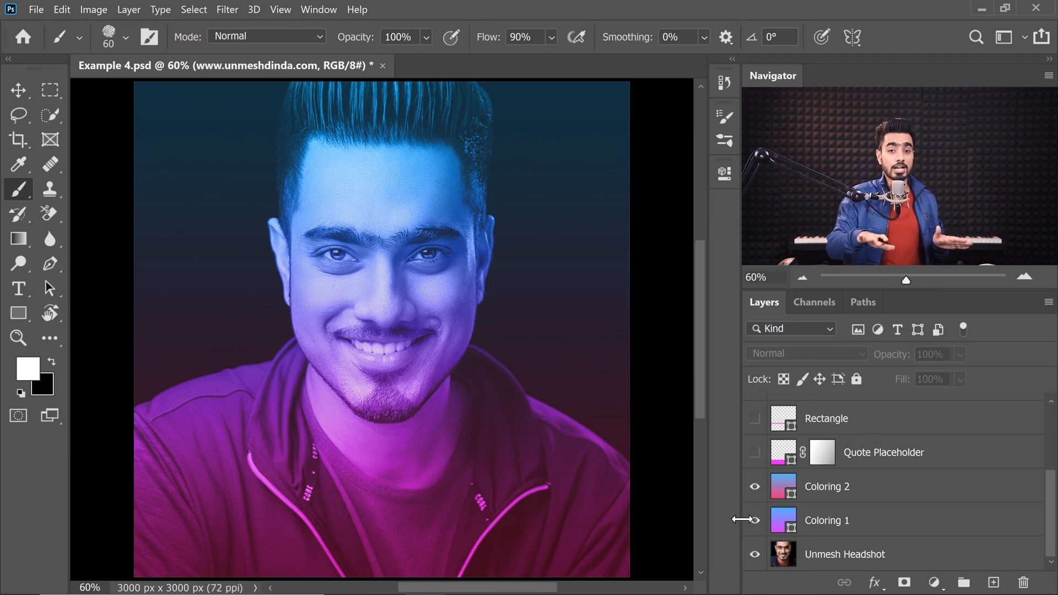
click(756, 455)
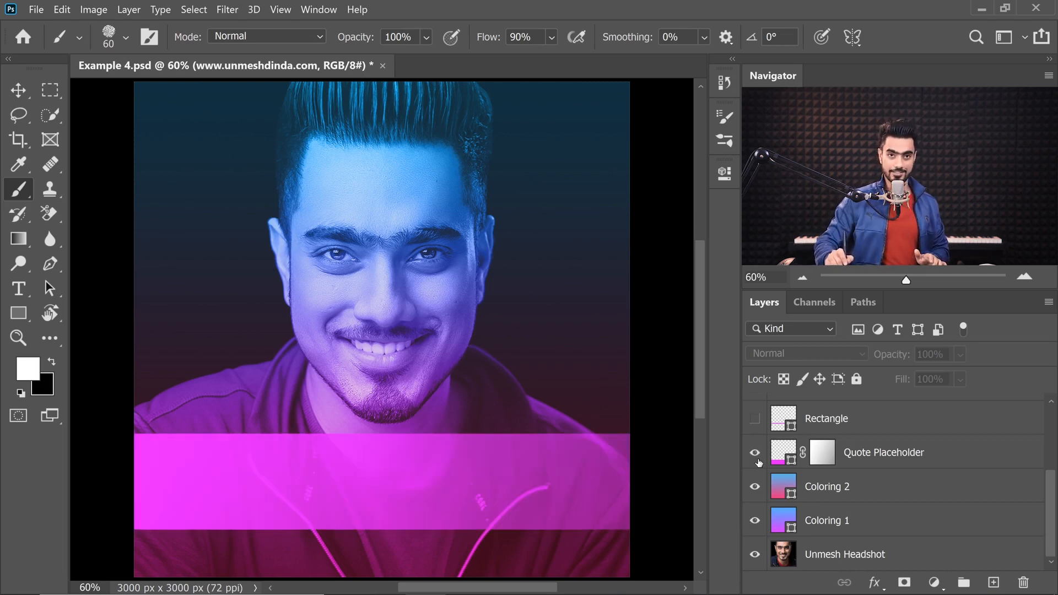
Make the Rectangle layer and the quote, name, KEEP CREATING and website text layers visible one by one
scroll(1049, 493, up, 3)
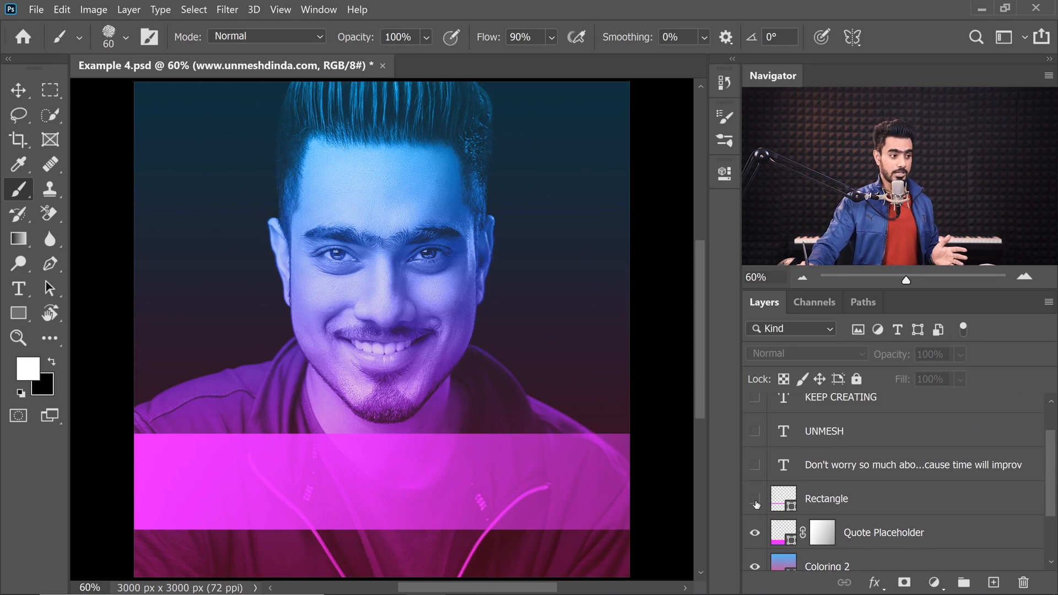
click(754, 501)
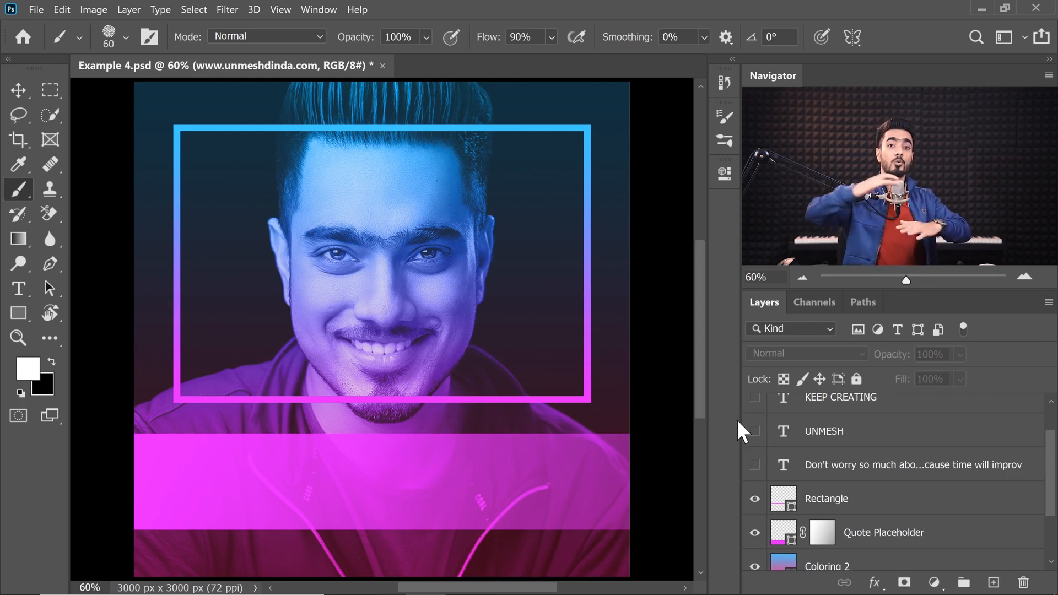
click(756, 465)
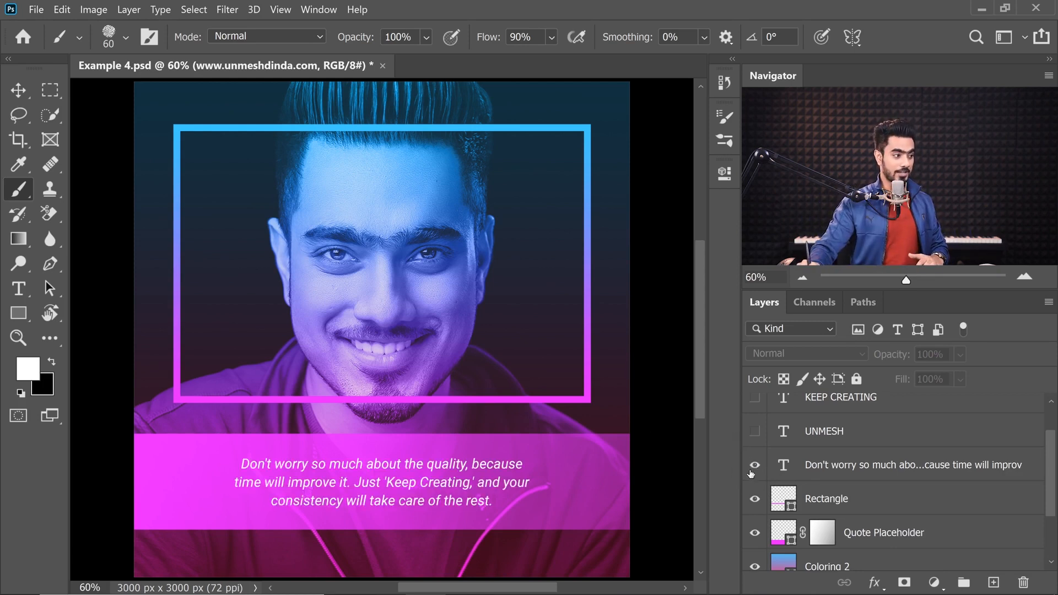
drag(1051, 471, 1053, 441)
click(754, 478)
click(754, 444)
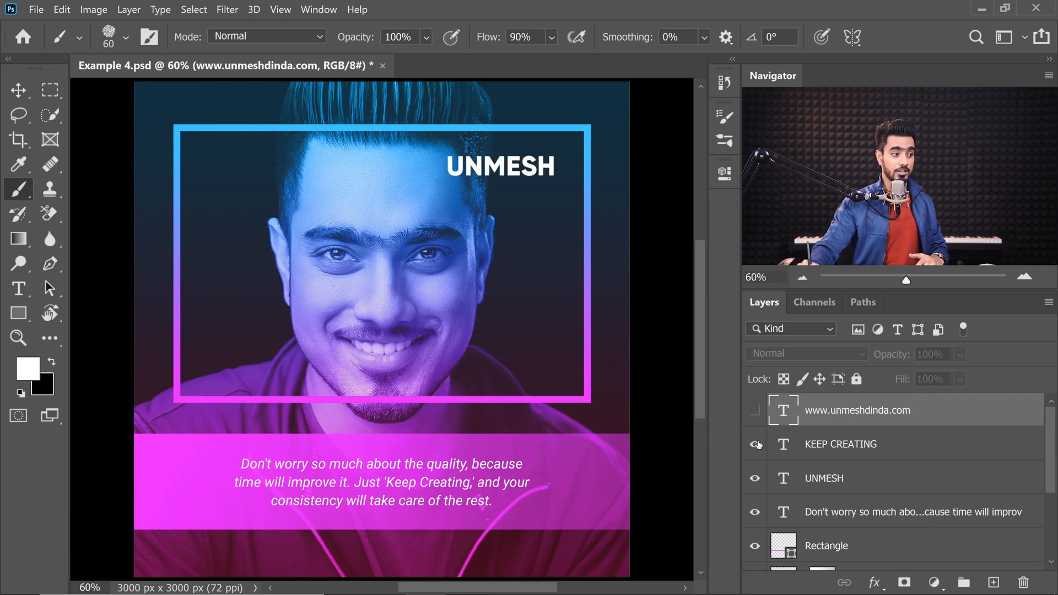
click(755, 410)
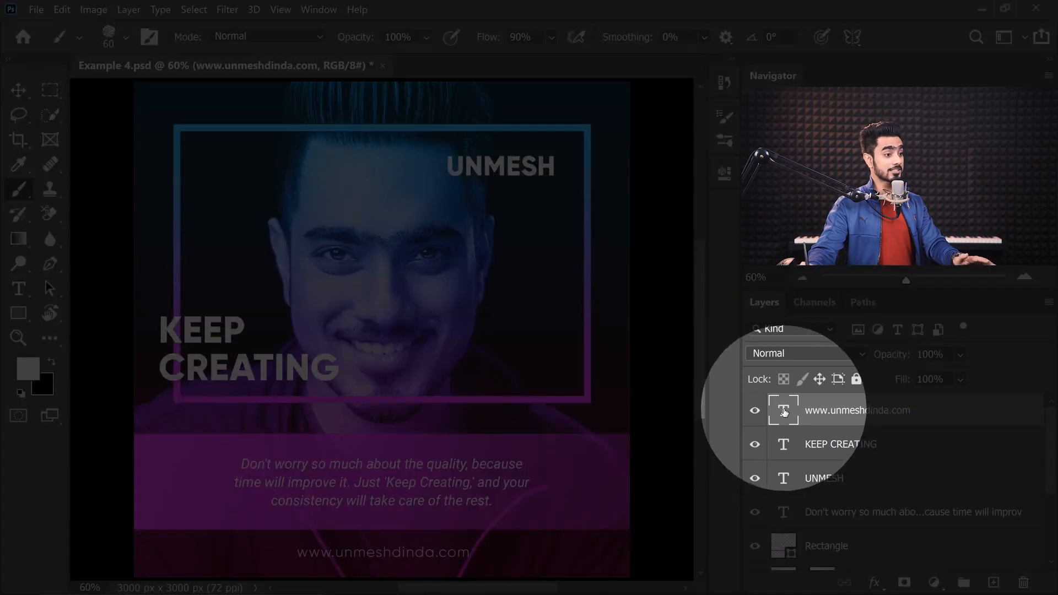
Replace the website text with "wwwyourwebsite.com", commit it and return to the Brush tool
double_click(783, 417)
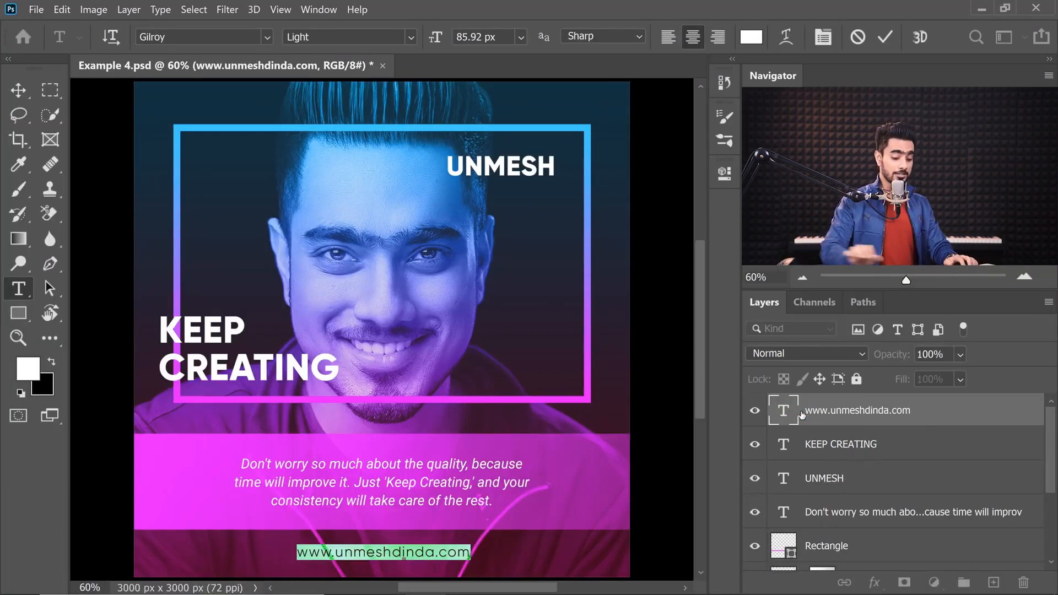
text(w)
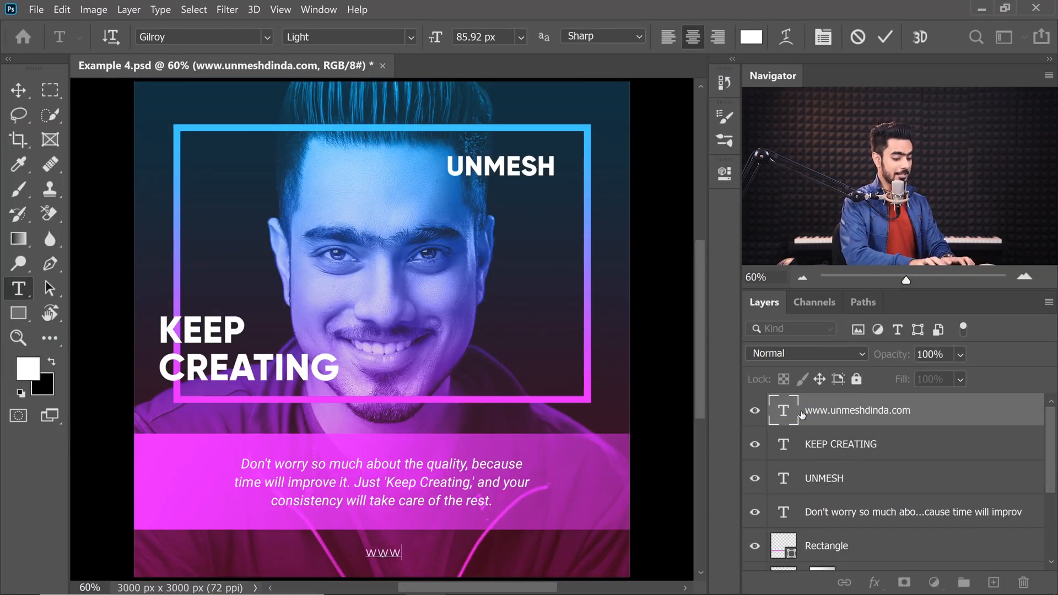
text(.w.yourweb)
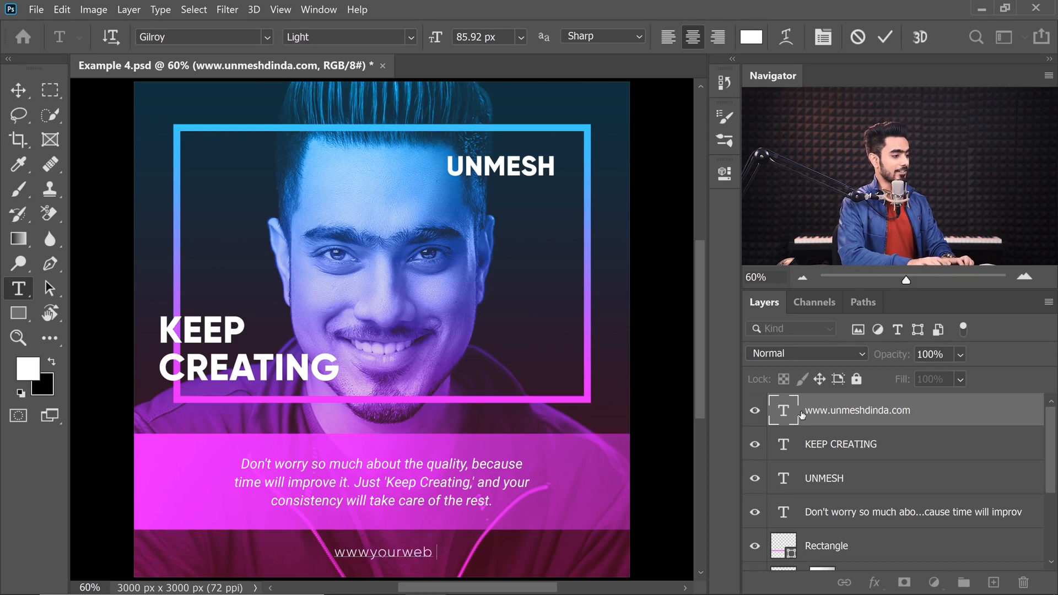
text(site.com)
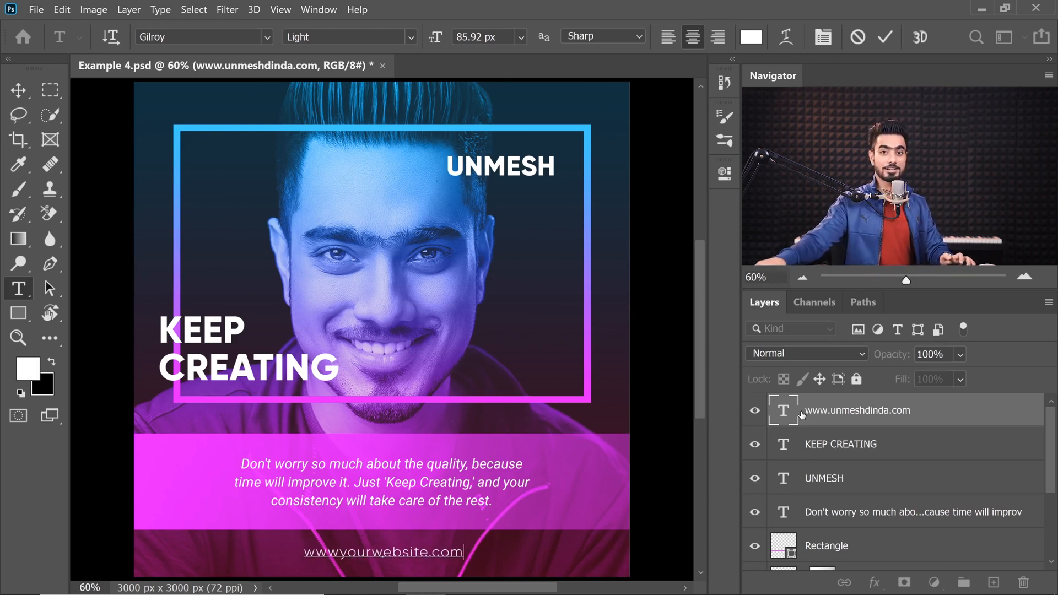
key(ctrl+Return)
key(b)
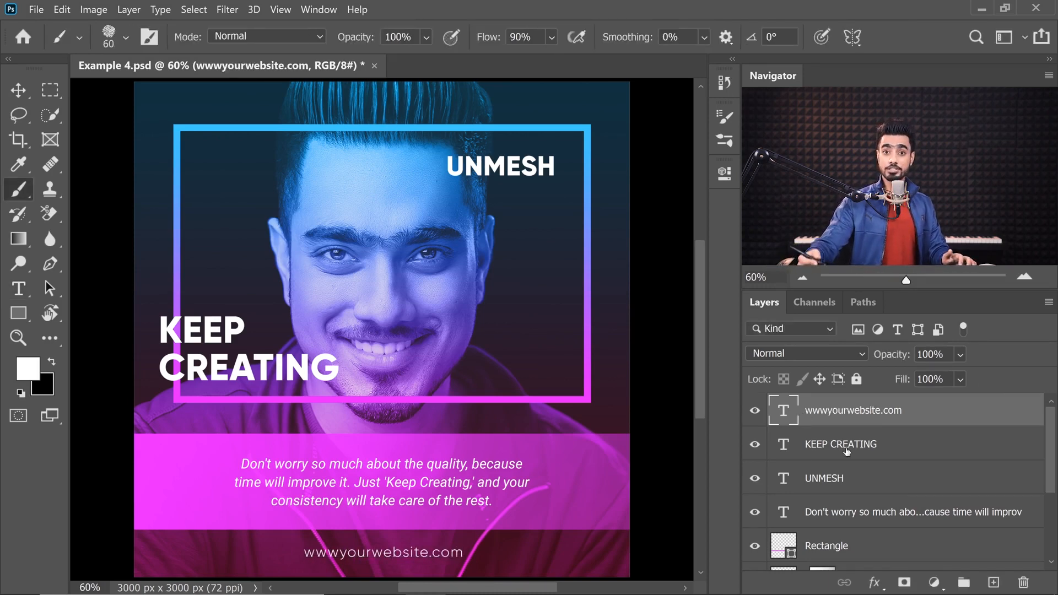
Free-transform the Rectangle layer to about 98.09% width and 97.89% height from its lower and right edges, and commit
scroll(1053, 468, down, 3)
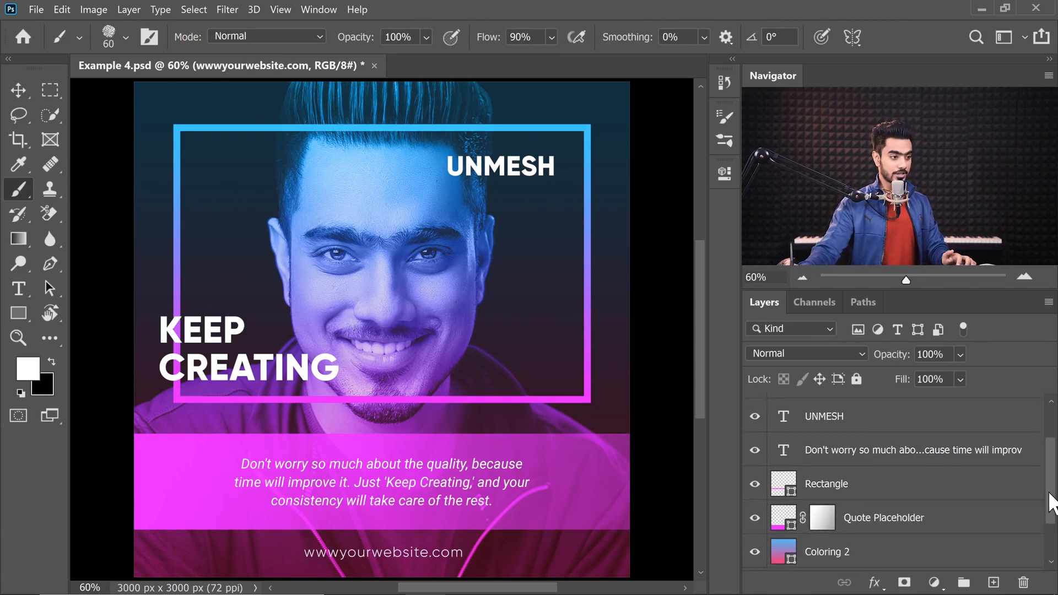
click(921, 469)
key(ctrl+t)
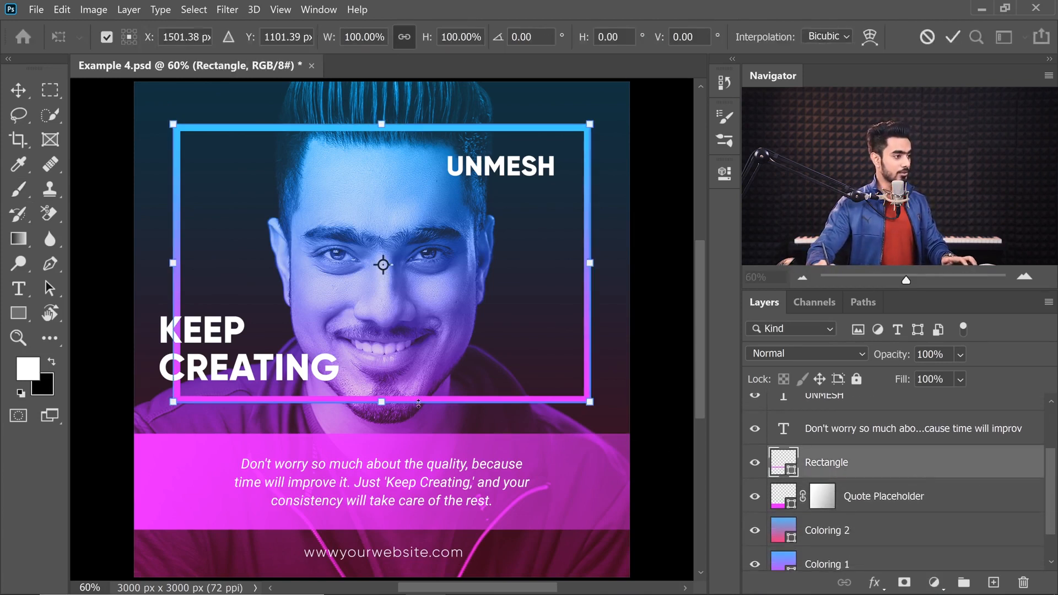
mouse_move(382, 402)
mouse_down()
mouse_move(382, 433)
mouse_move(380, 397)
mouse_up()
drag(595, 263, 583, 262)
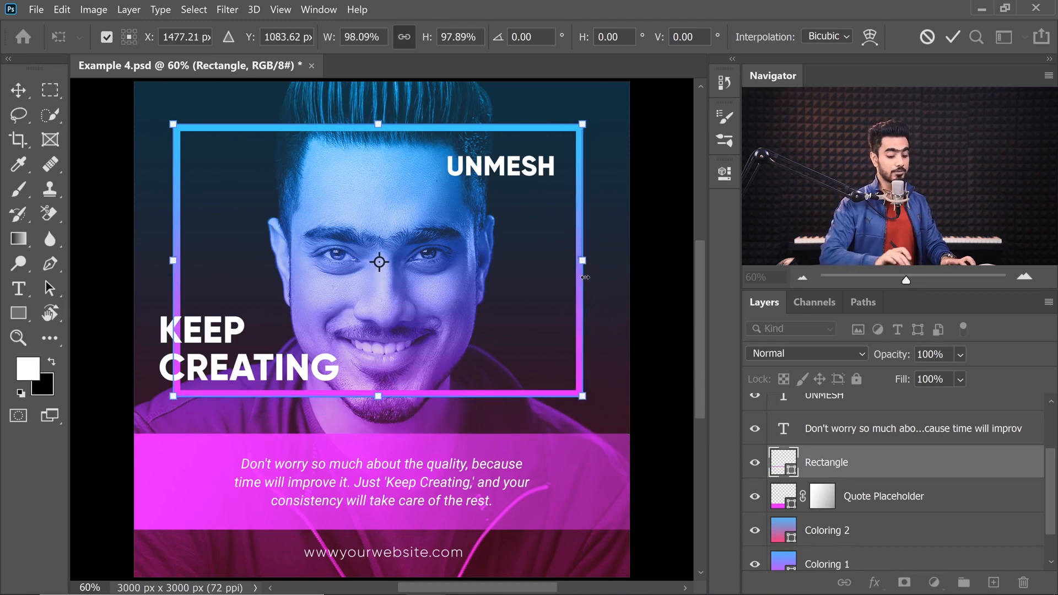
key(Return)
key(b)
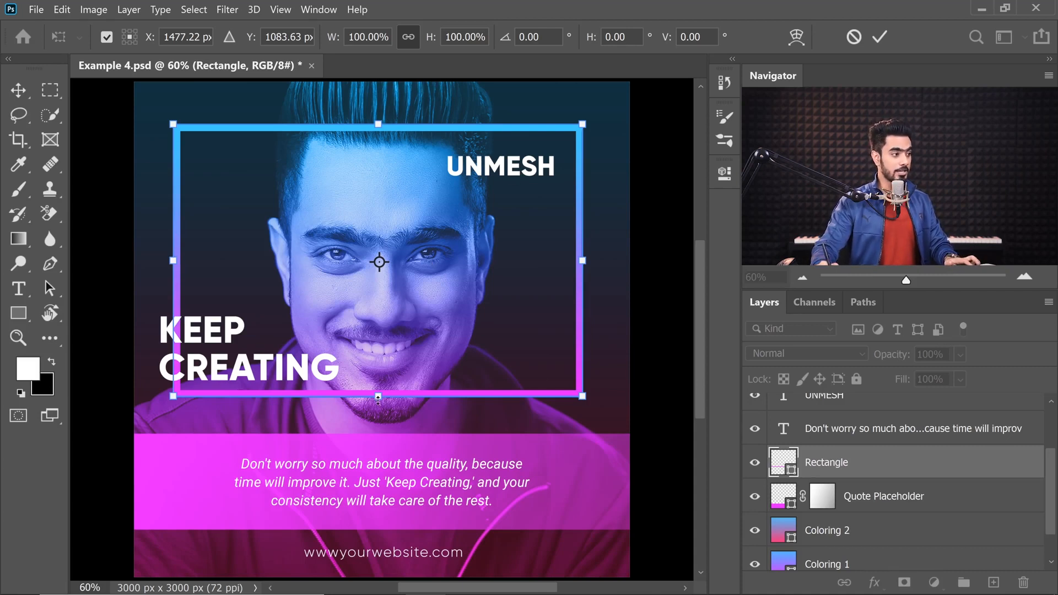
Stretch the Rectangle frame's lower edge downward to about 106.36% height
mouse_move(378, 398)
mouse_down()
mouse_move(378, 418)
mouse_move(381, 365)
mouse_move(390, 405)
mouse_move(378, 423)
mouse_move(378, 413)
mouse_up()
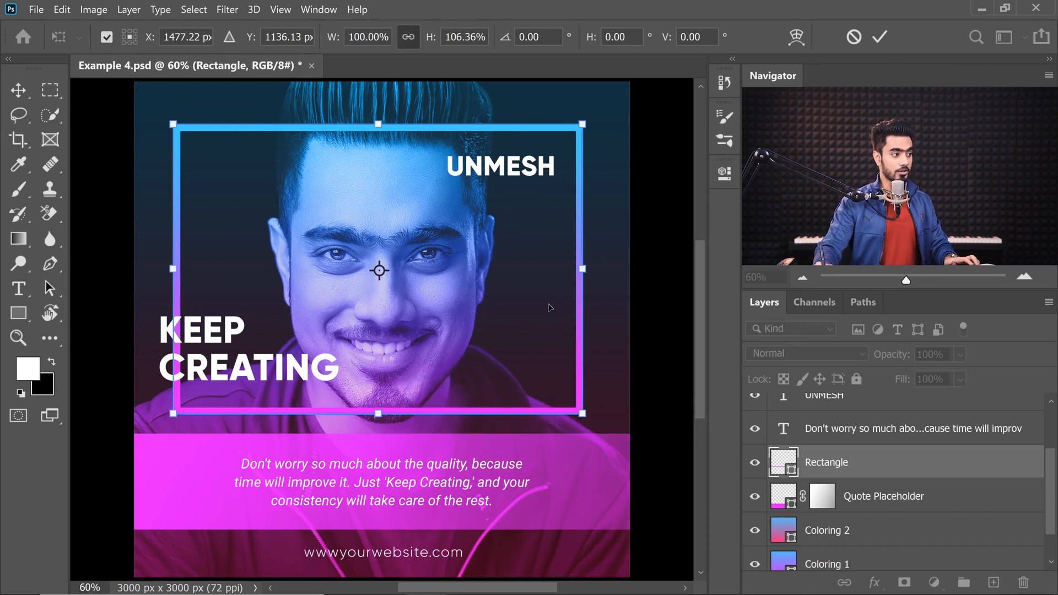
Commit the rectangle frame's transform and merge all visible layers of Example 4.psd into one layer
key(Return)
key(b)
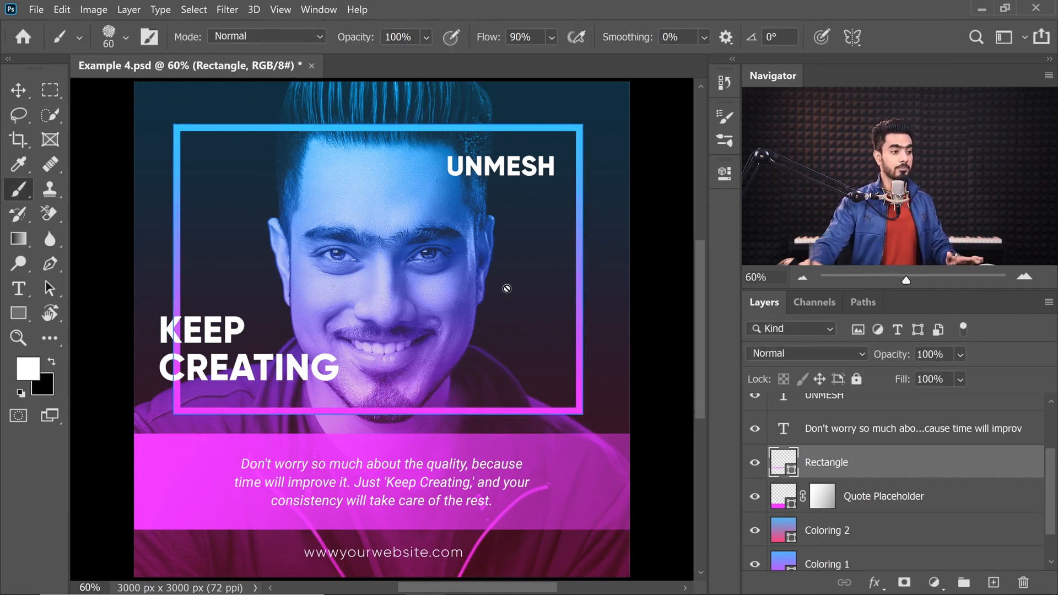
scroll(937, 425, up, 3)
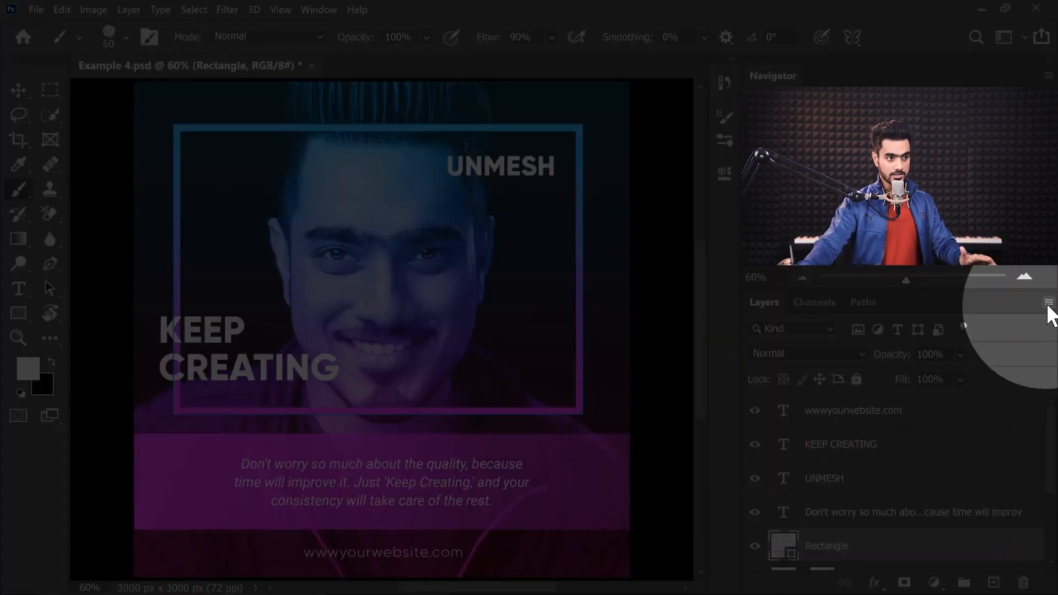
click(1049, 301)
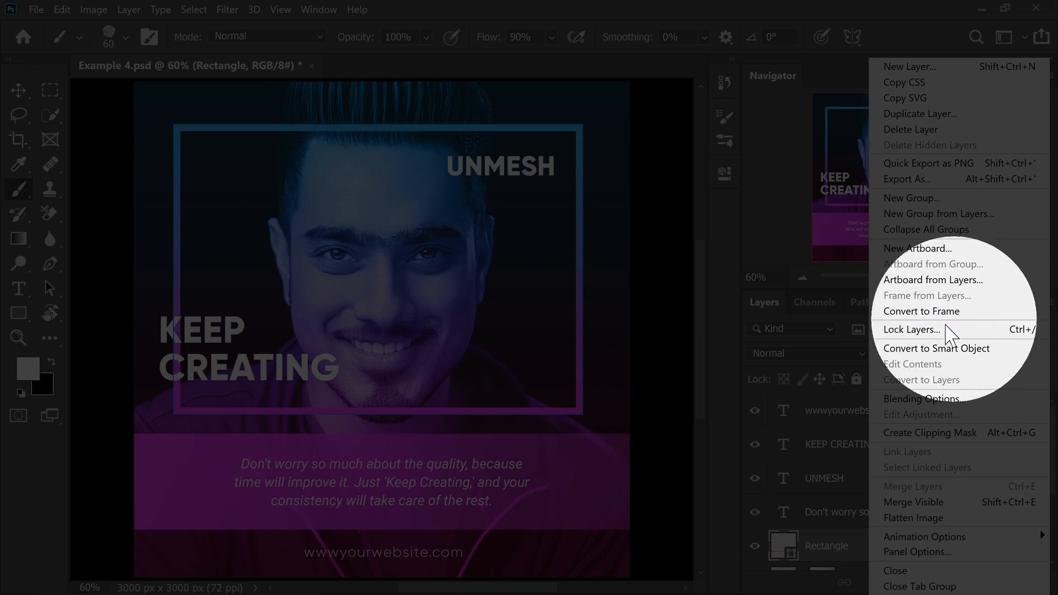
click(919, 502)
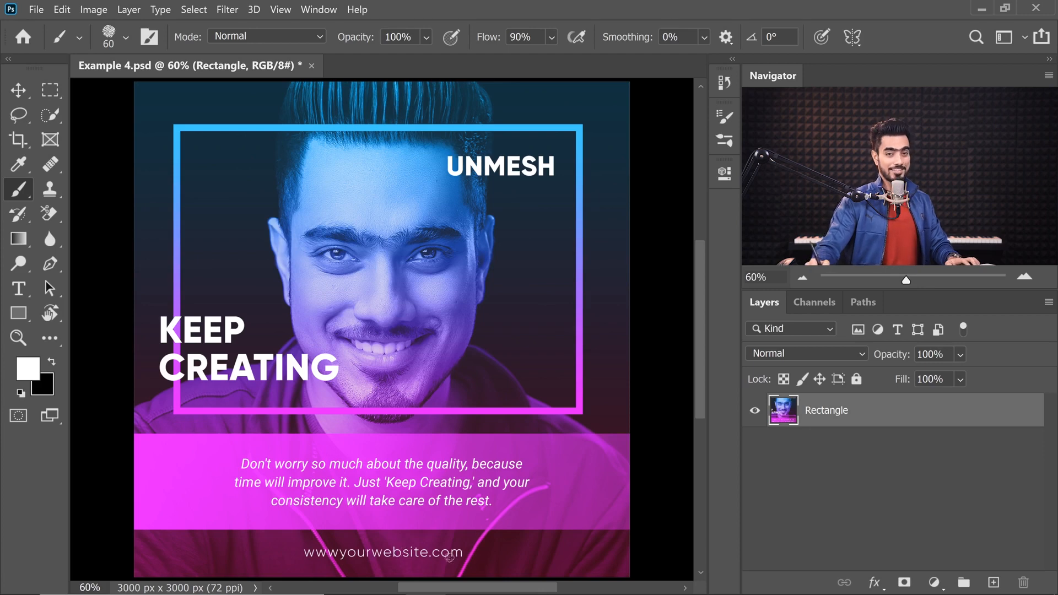
Reposition the merged artwork on the canvas as a single piece with the Move tool
click(19, 94)
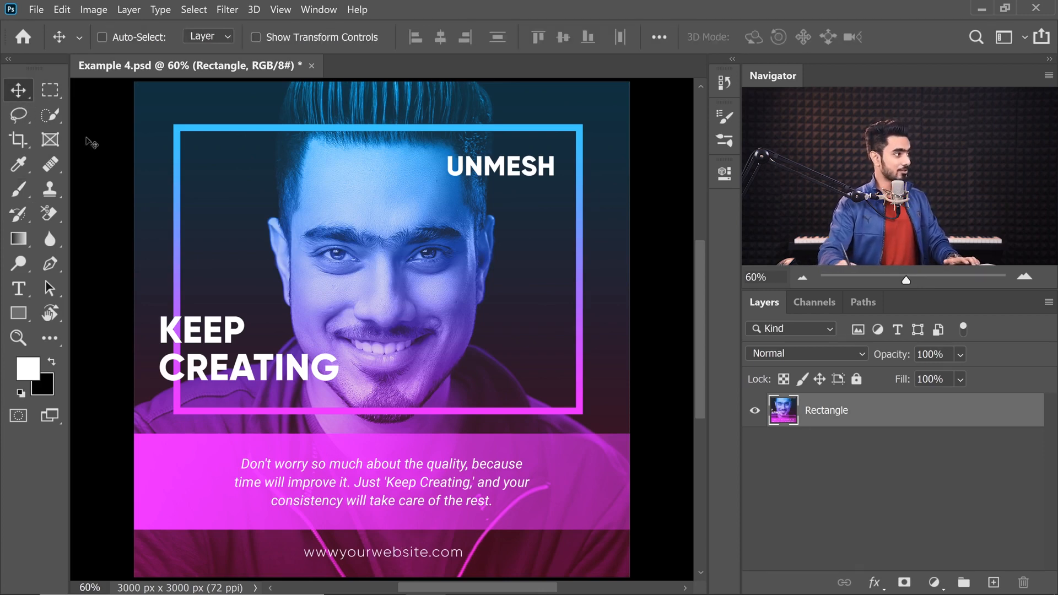
drag(379, 497, 411, 461)
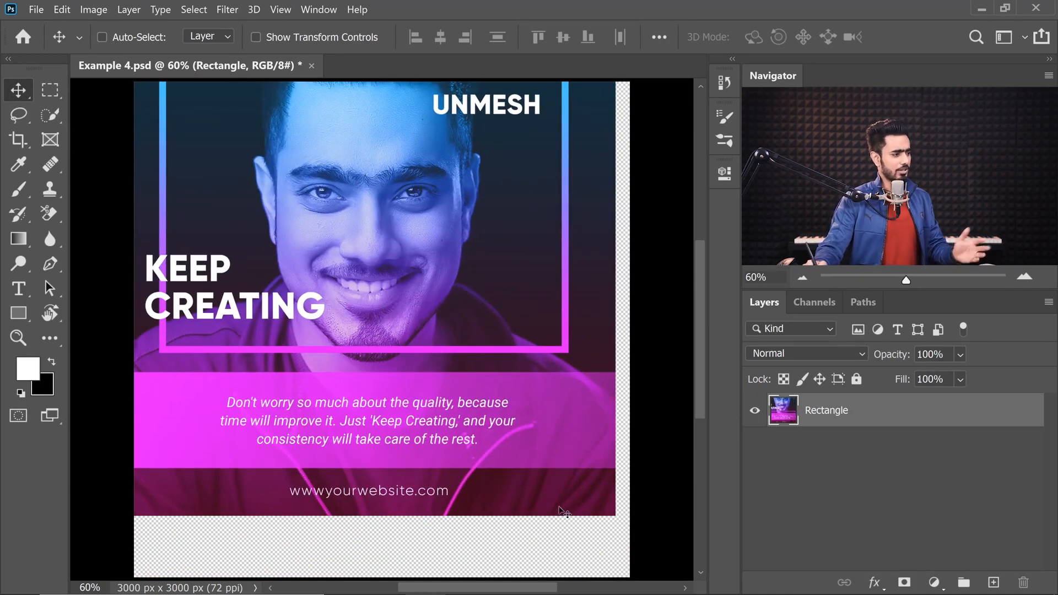
drag(423, 135, 463, 215)
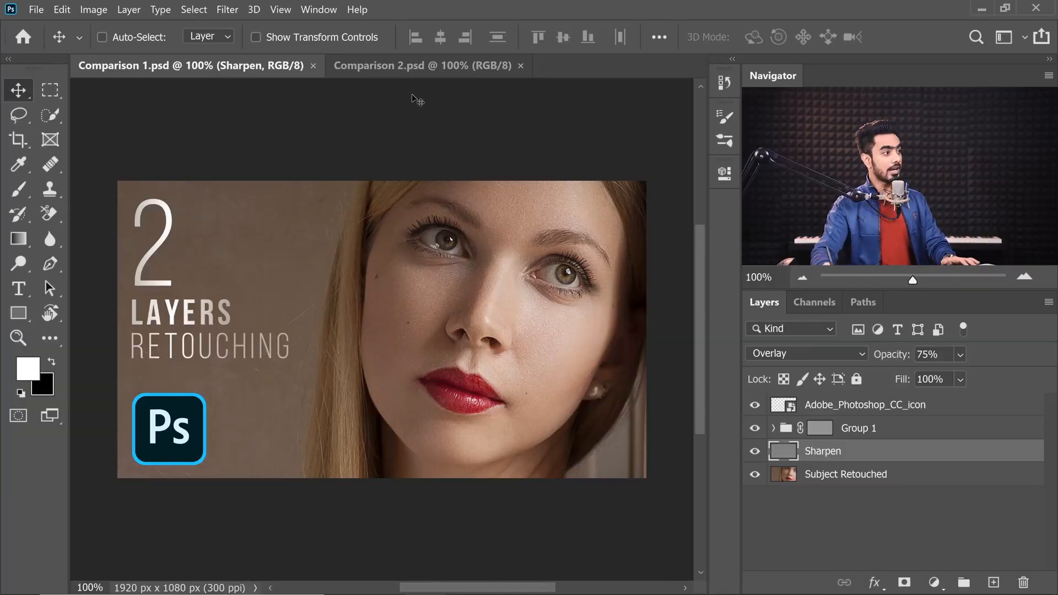
Compare the Comparison 1.psd and Comparison 2.psd images by switching back and forth between the two documents
click(397, 65)
click(280, 65)
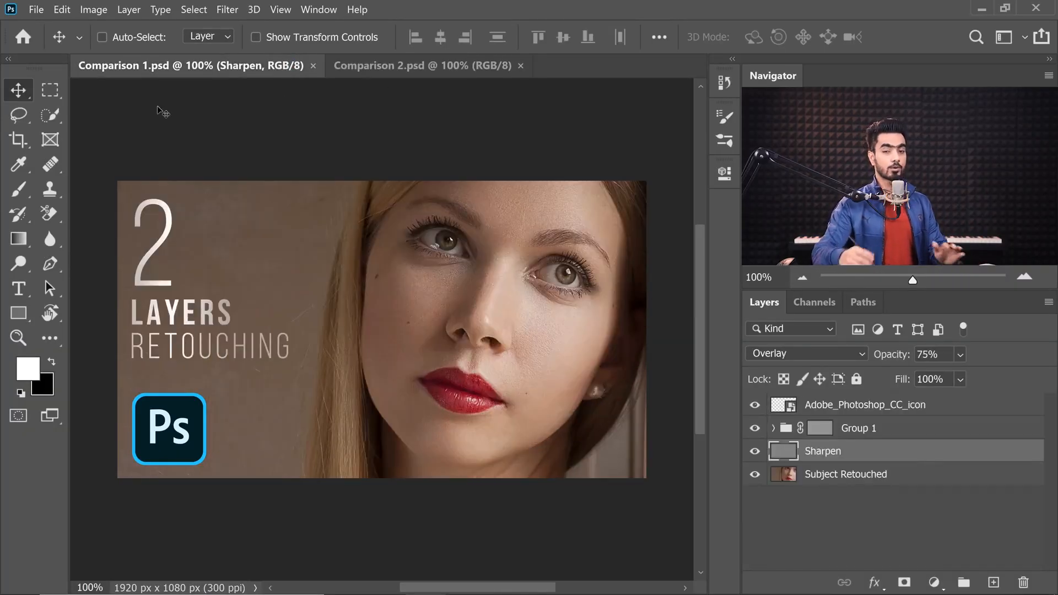
click(388, 68)
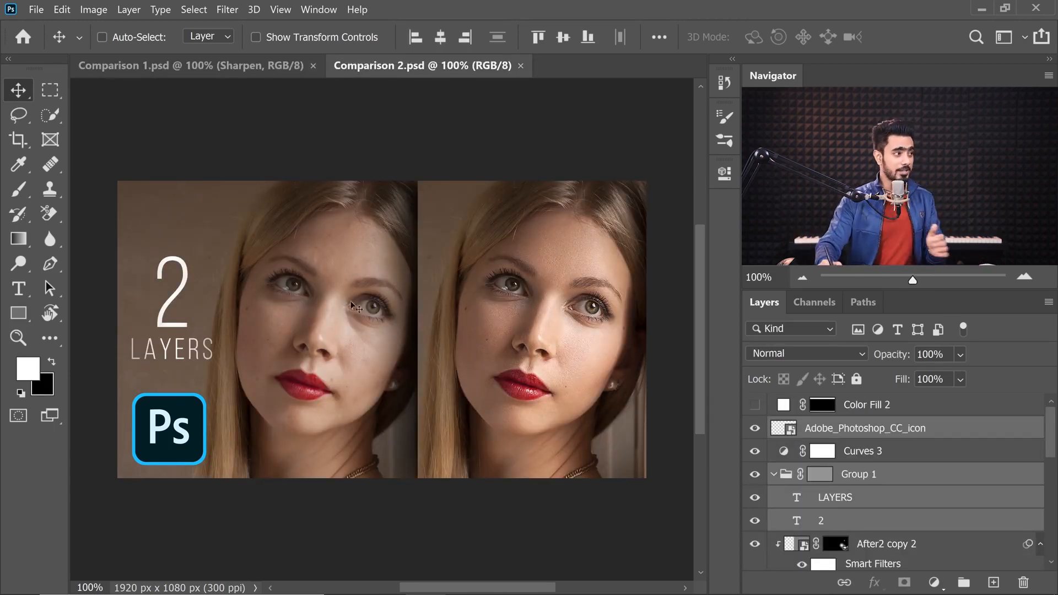
click(222, 66)
click(453, 71)
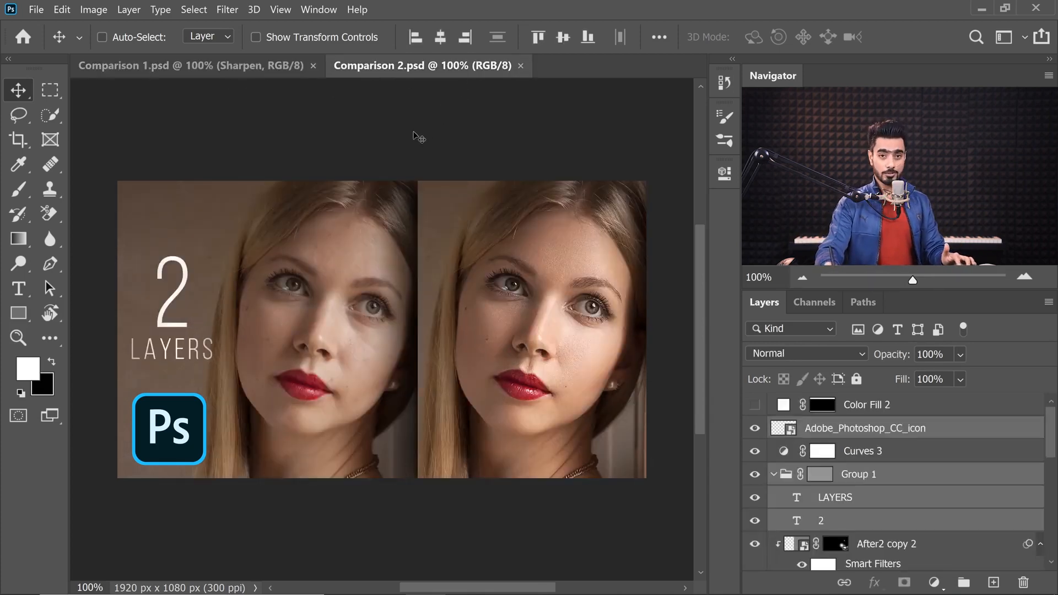
click(227, 65)
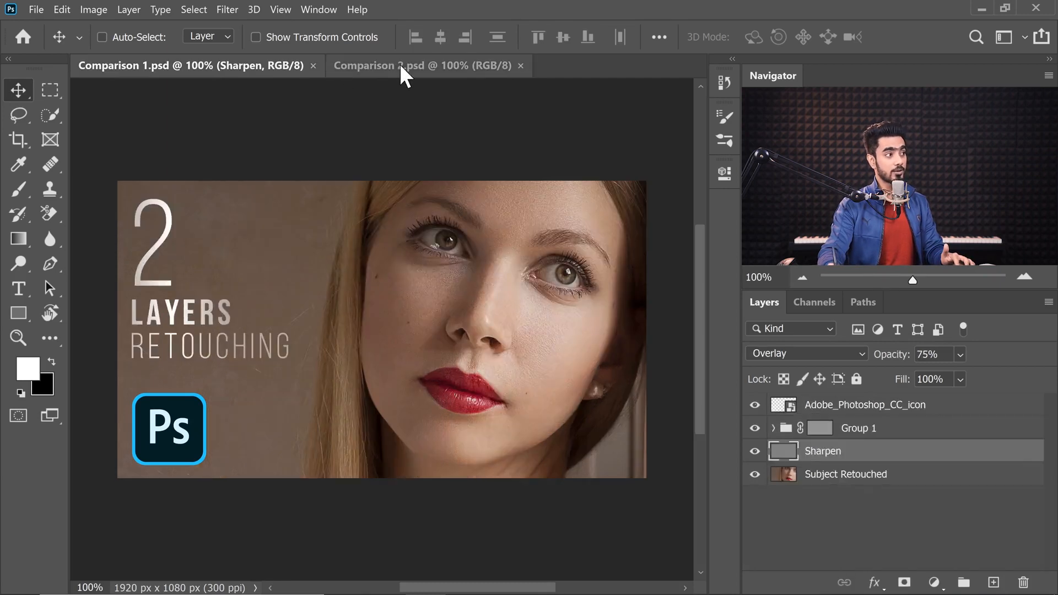
click(364, 67)
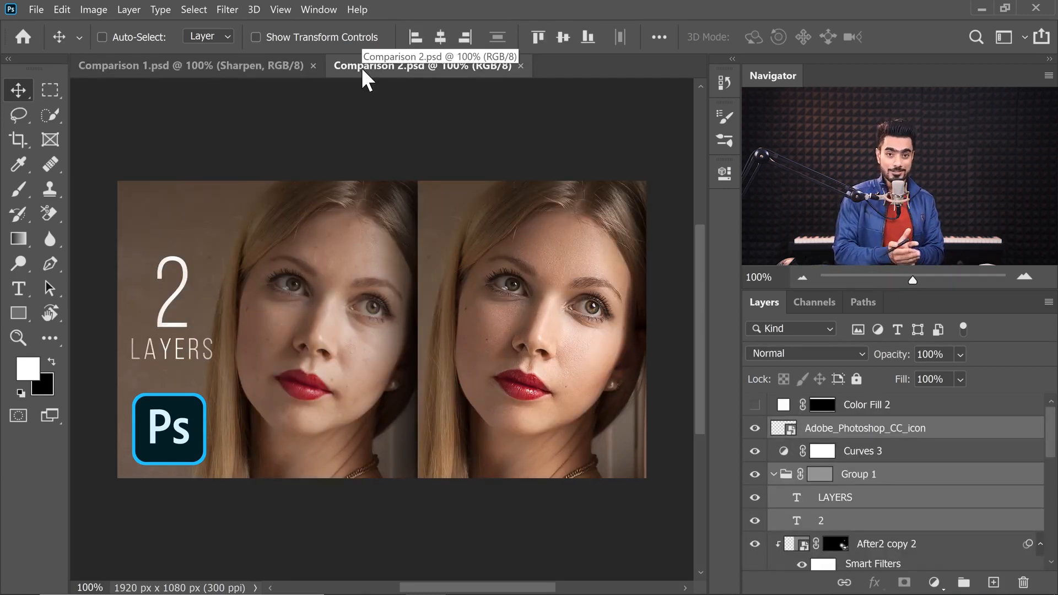
Undock Comparison 1.psd and Comparison 2.psd into separate floating windows and shift them around the workspace
drag(219, 67, 254, 142)
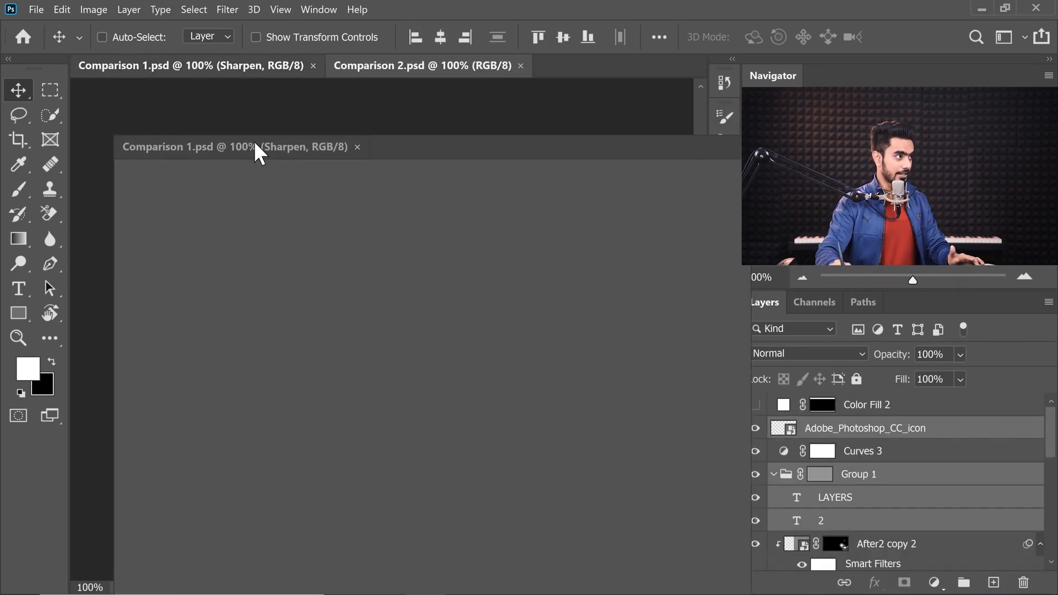
drag(243, 75, 461, 111)
click(247, 145)
click(398, 132)
click(256, 150)
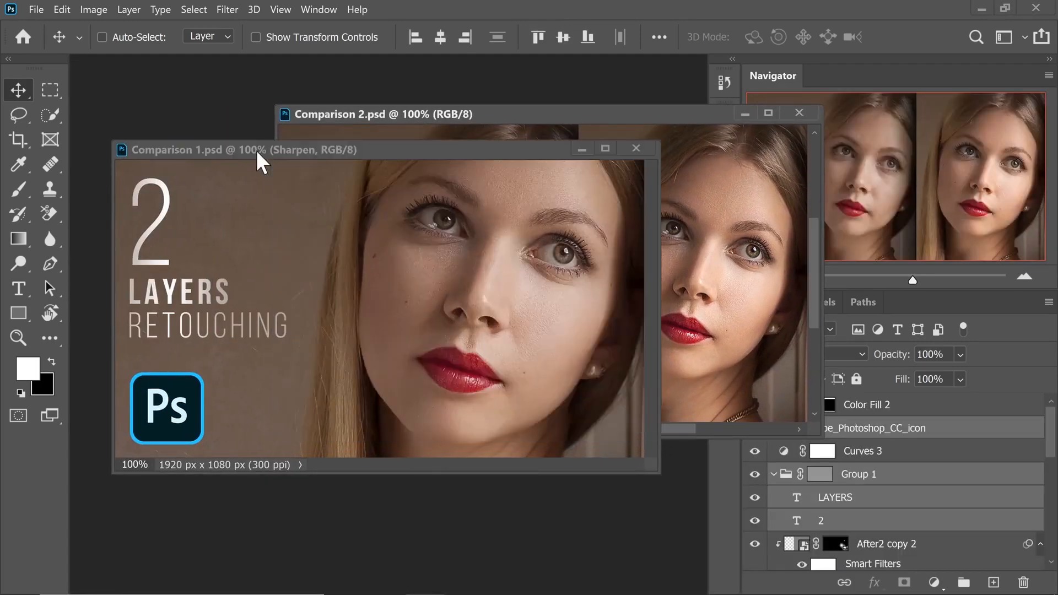
drag(256, 150, 238, 238)
drag(388, 115, 387, 134)
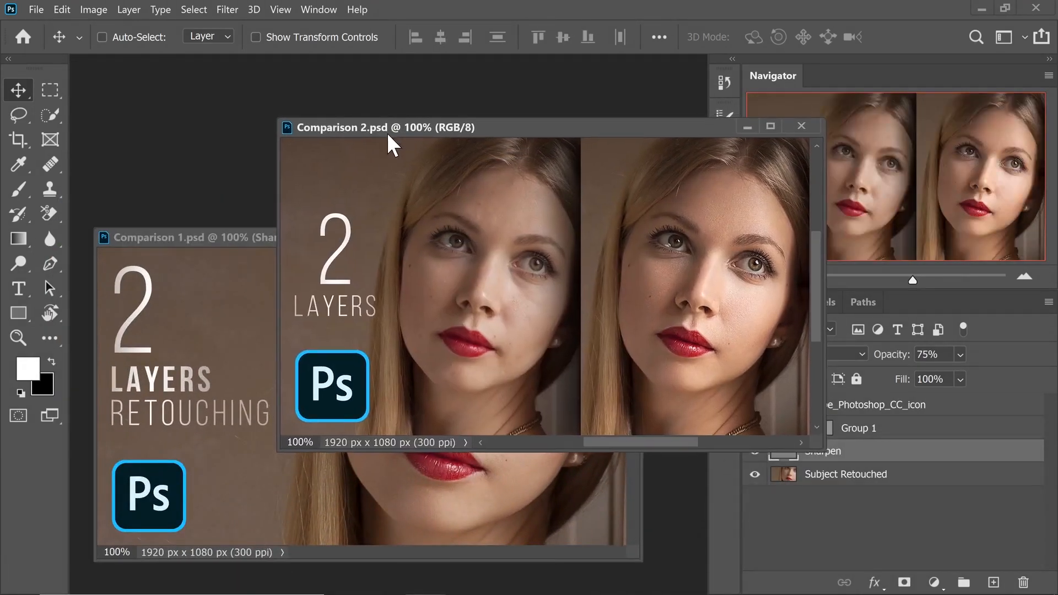
Consolidate all floating document windows back into tabs
click(325, 10)
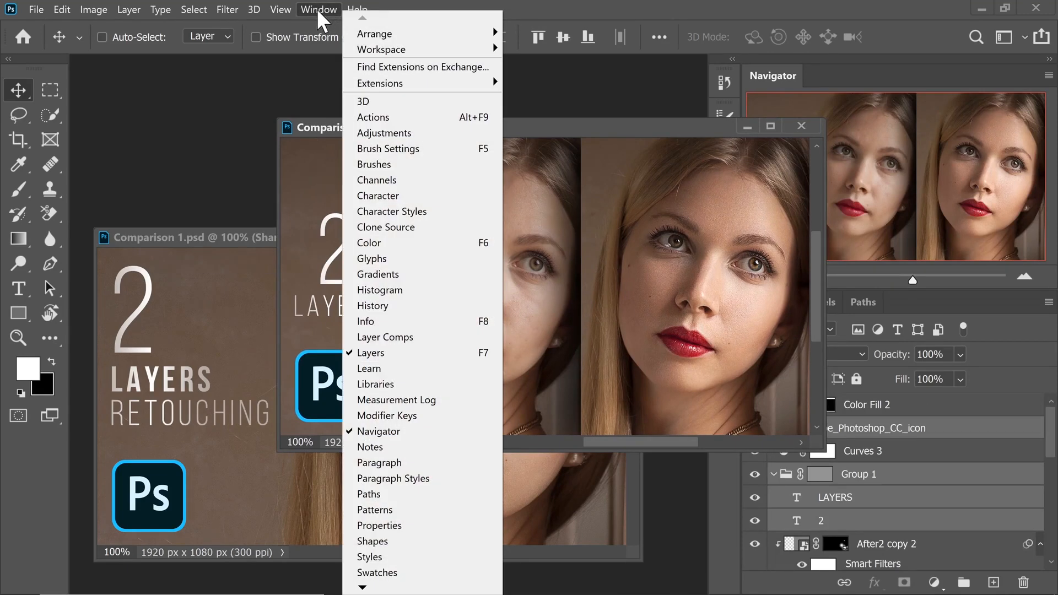
mouse_move(392, 37)
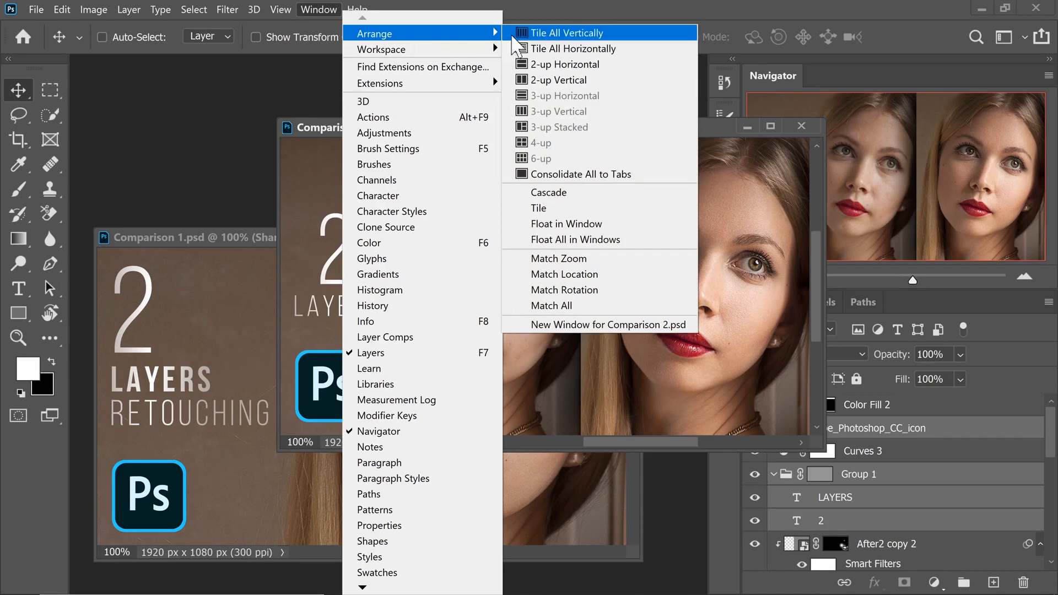
click(581, 174)
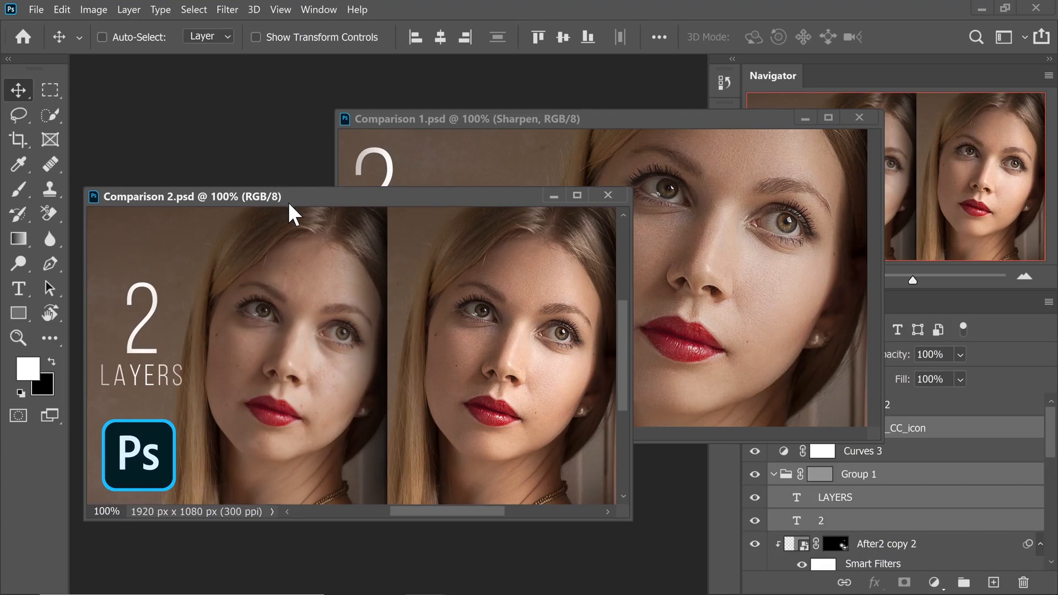
Arrange the two floating comparison documents side by side with the 2-up Vertical layout
drag(289, 202, 296, 203)
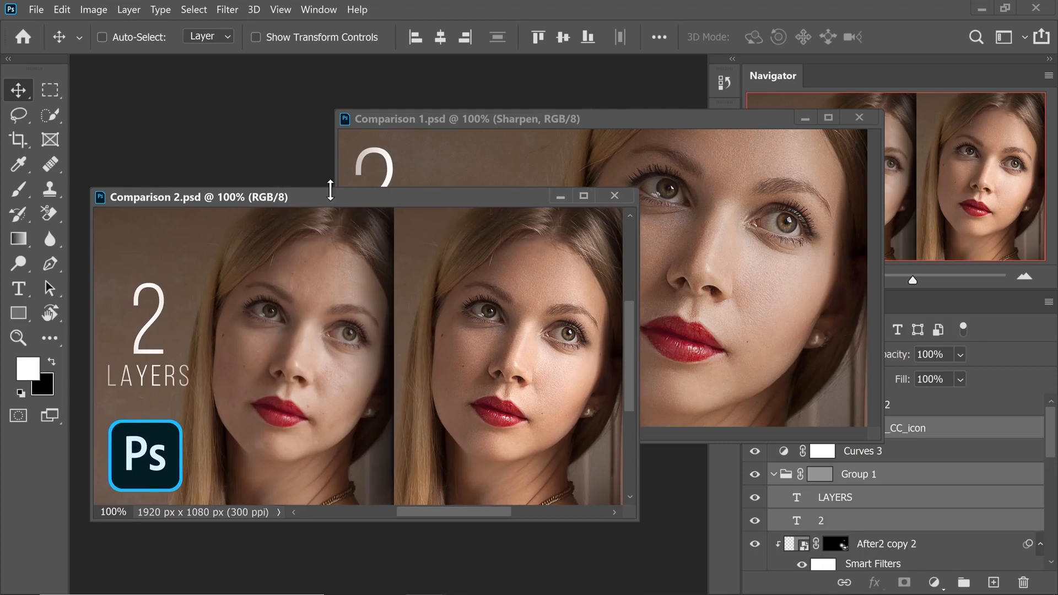
click(315, 9)
mouse_move(412, 36)
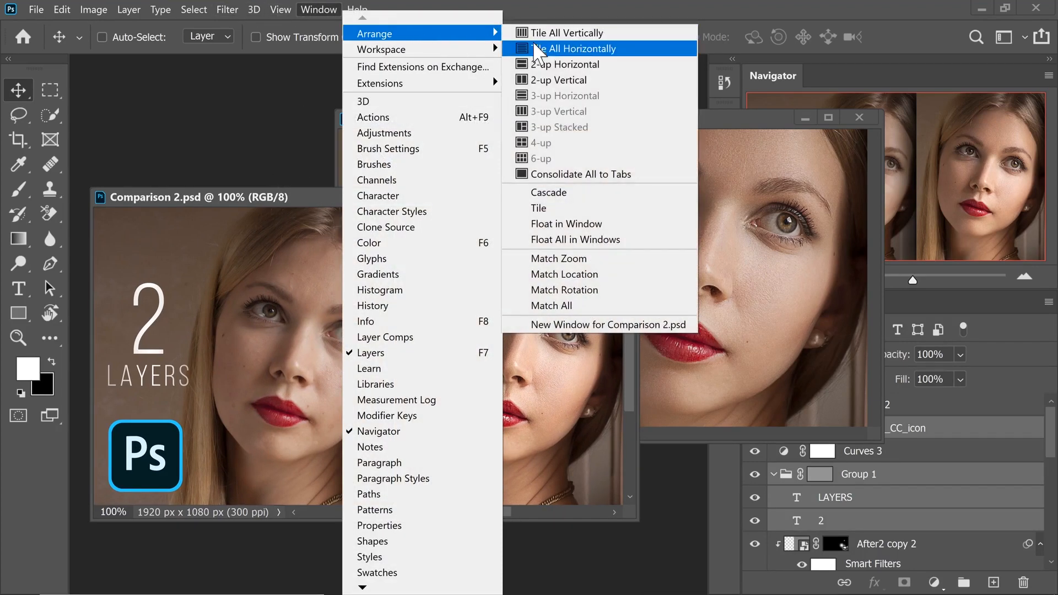
click(558, 81)
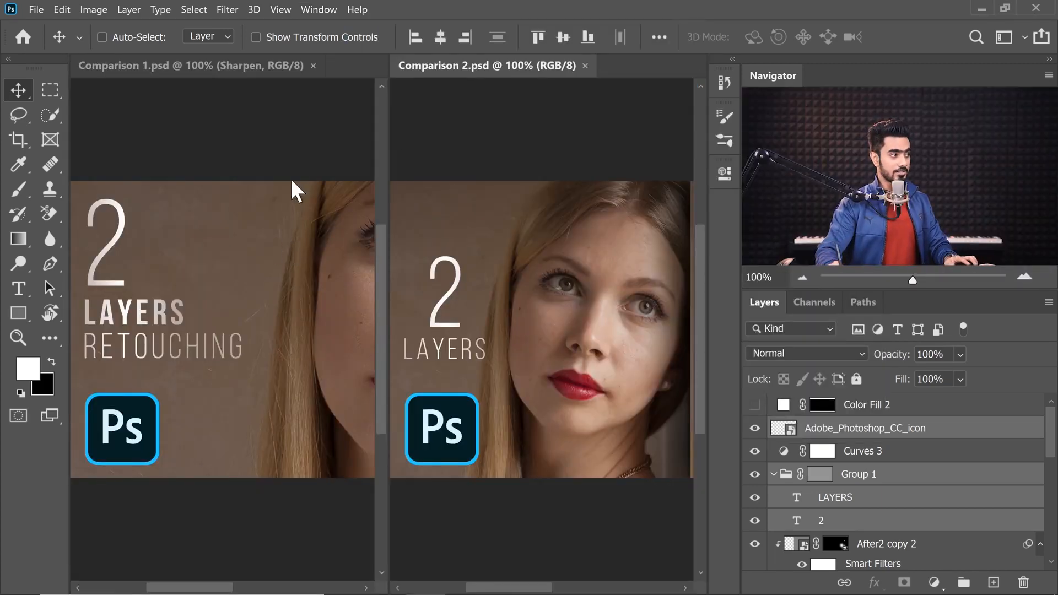
Activate each of the side-by-side documents in turn and zoom both in to about 116%
click(224, 106)
click(504, 135)
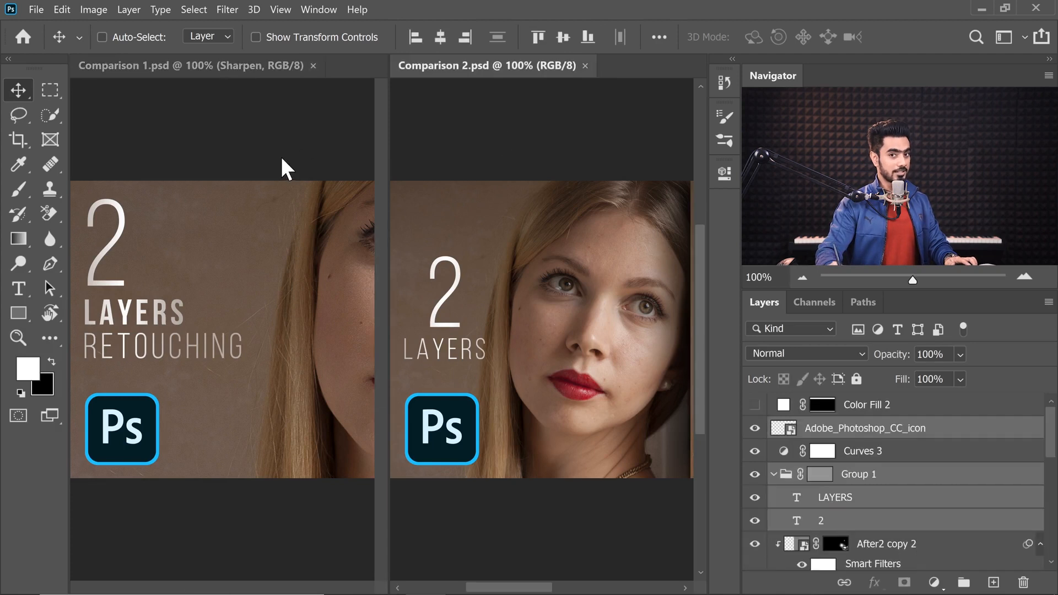
click(282, 158)
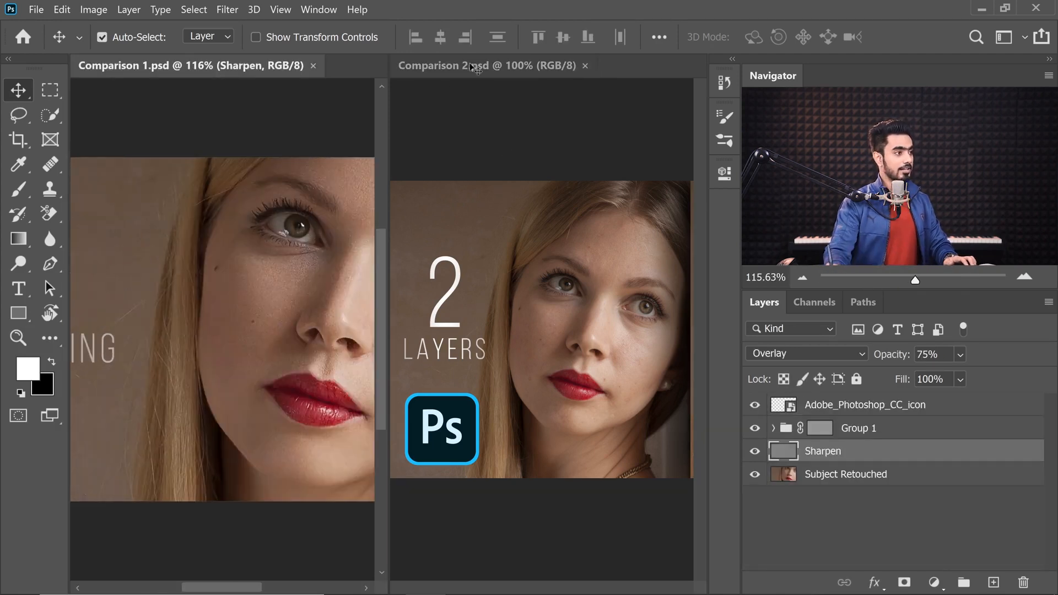
click(468, 106)
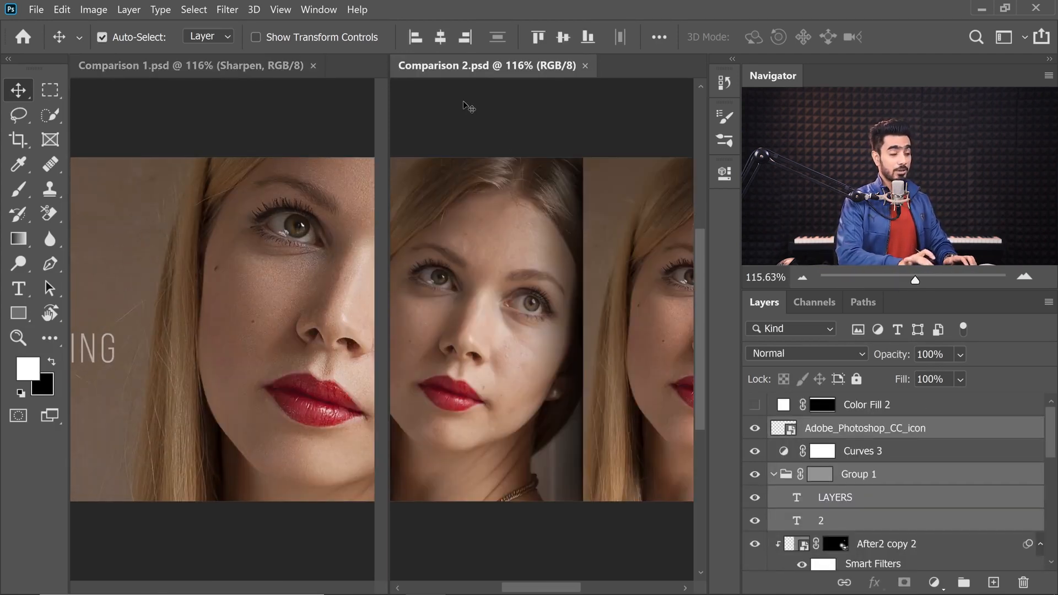
click(273, 137)
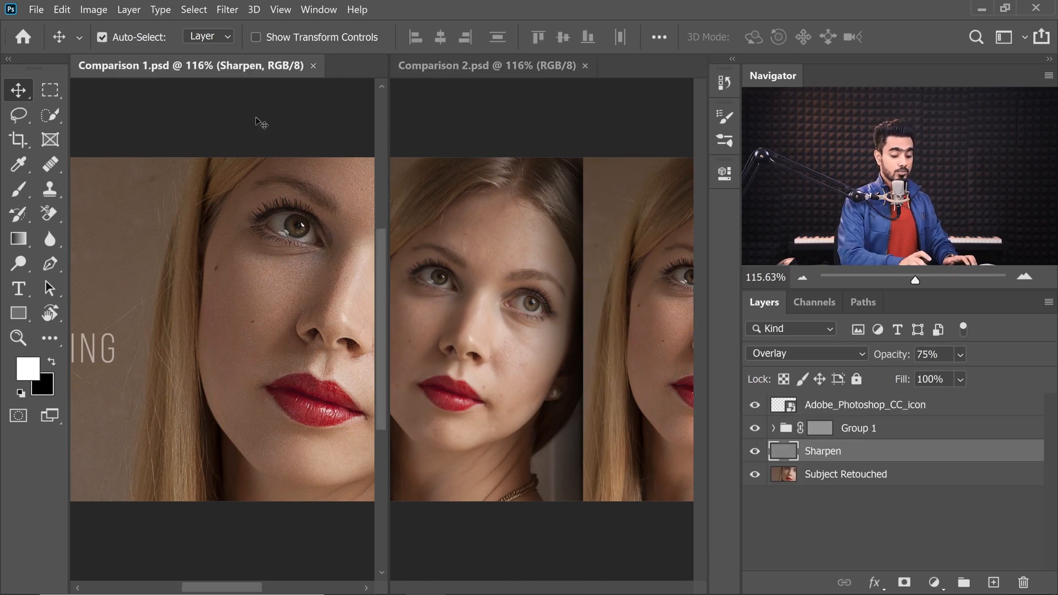
Zoom Comparison 1.psd and Comparison 2.psd out to 33.3% so each whole image fits its pane
key(ctrl+minus)
key(ctrl+minus)
key(ctrl+minus)
key(ctrl+minus)
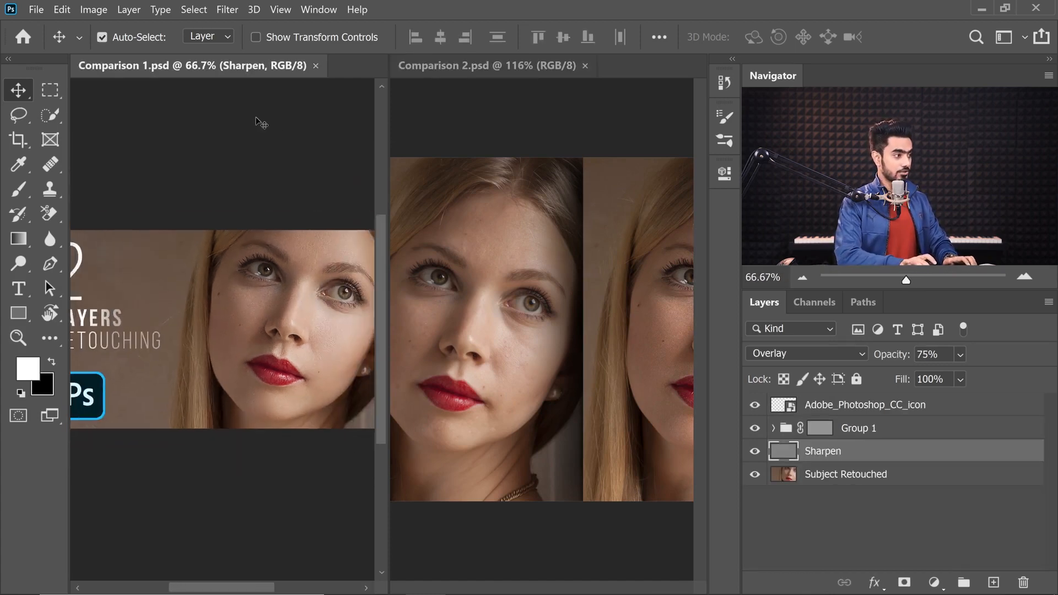
click(497, 118)
key(ctrl)
key(ctrl+minus)
key(ctrl+minus)
key(ctrl+minus)
key(ctrl+minus)
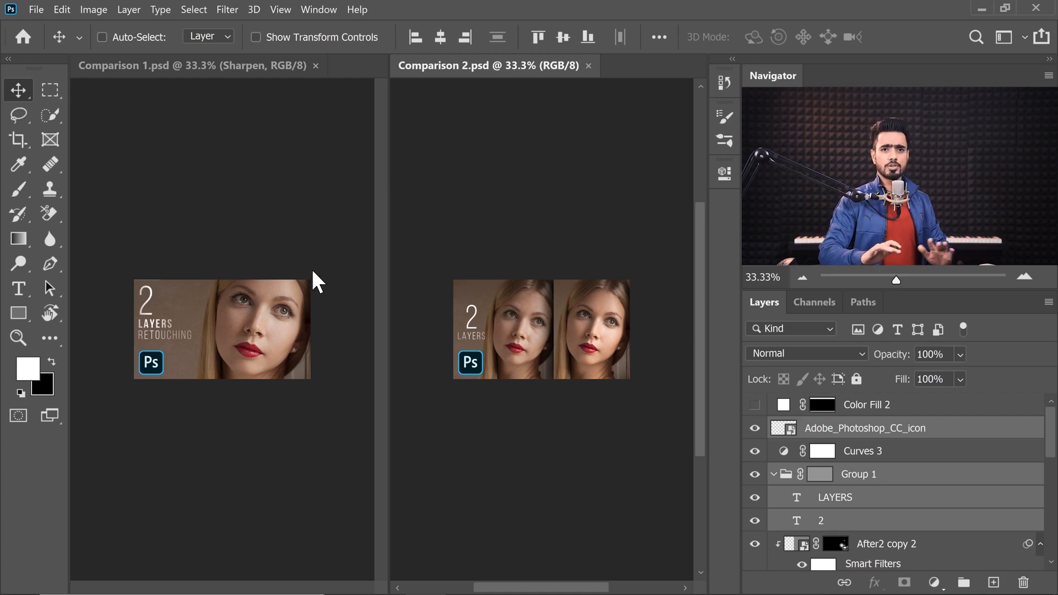
Change the background colour surrounding the canvas from Default to Custom
right_click(262, 182)
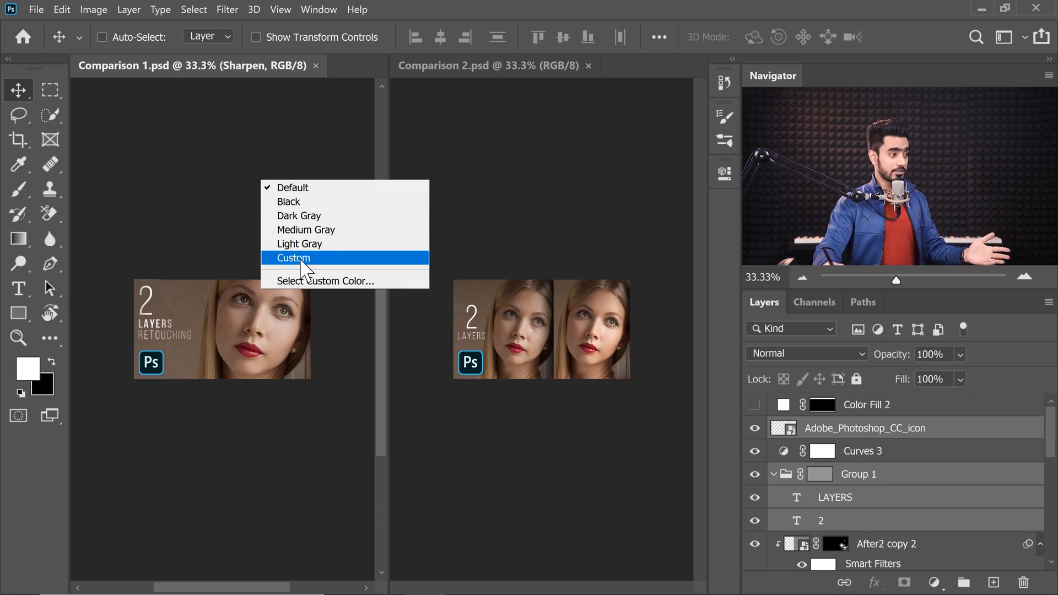
click(300, 258)
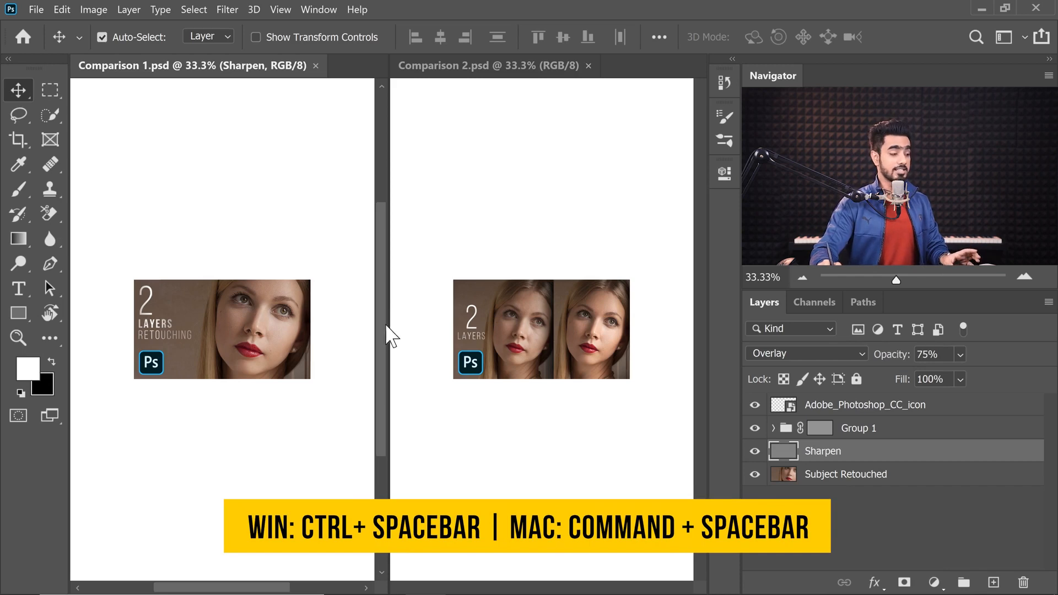
Zoom in on the woman's face in Comparison 1.psd up to 200% and zoom back out
ctrl+click(297, 342)
drag(297, 342, 238, 365)
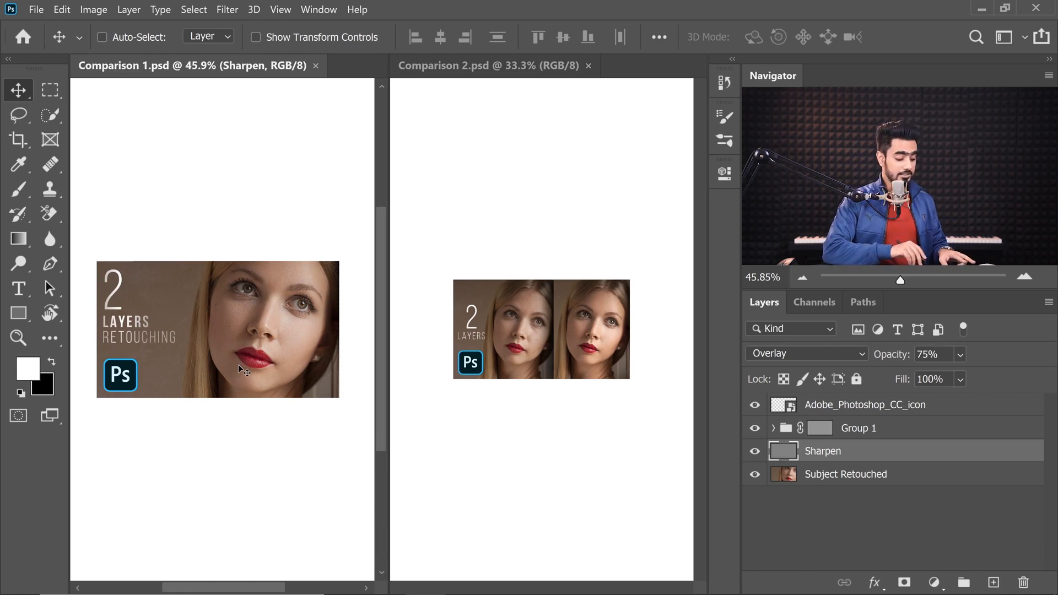
key(ctrl+plus)
key(ctrl+plus)
key(ctrl+plus)
key(ctrl+plus)
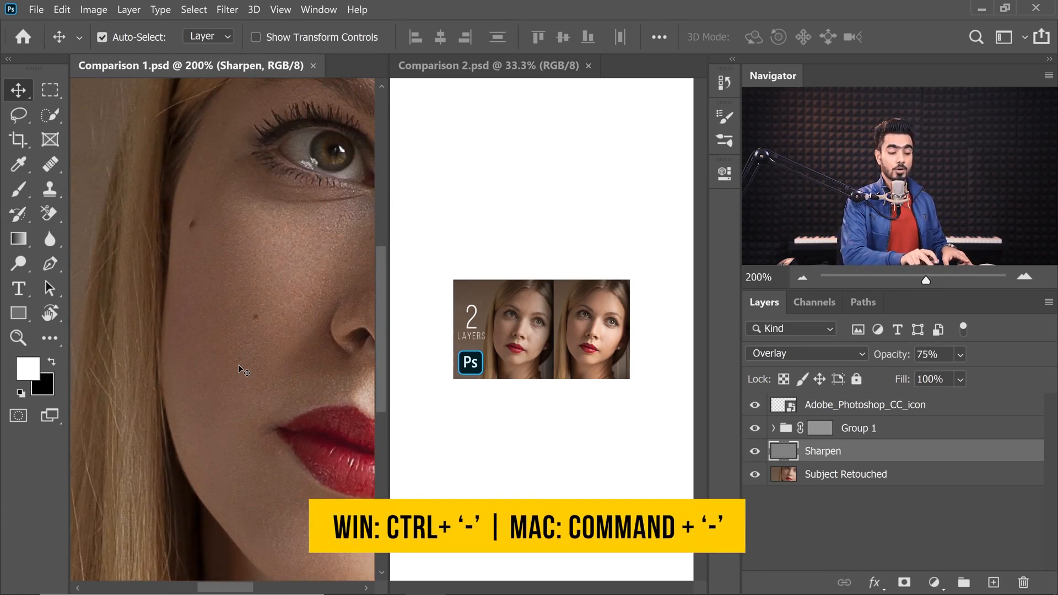
key(ctrl+minus)
key(ctrl+minus)
key(ctrl+minus)
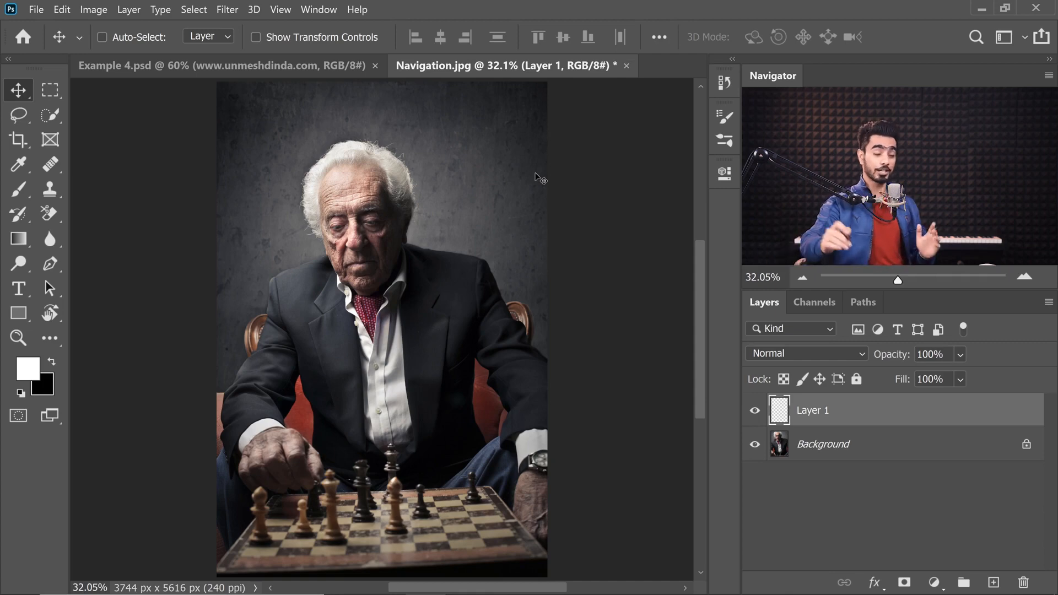
Activate the Spot Healing Brush and zoom in on the man's face in Navigation.jpg to about 358%
drag(351, 207, 387, 216)
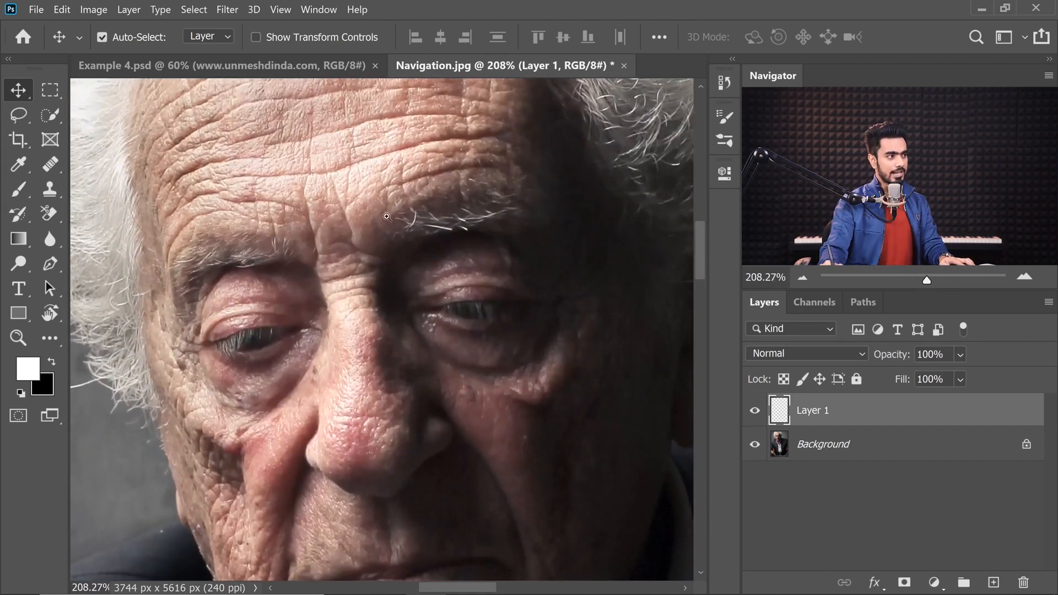
drag(339, 253, 332, 296)
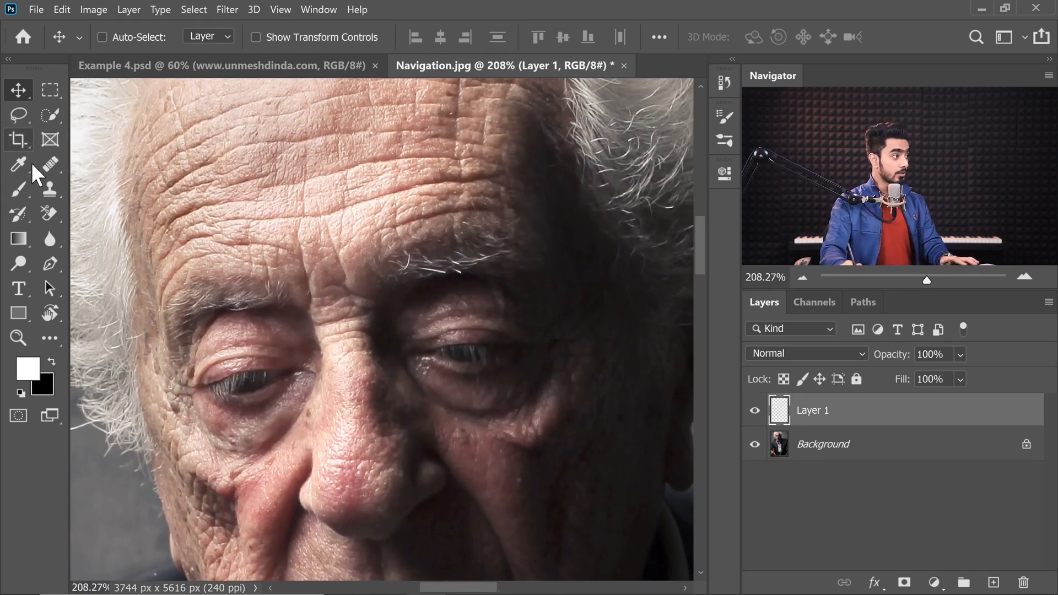
drag(48, 164, 48, 164)
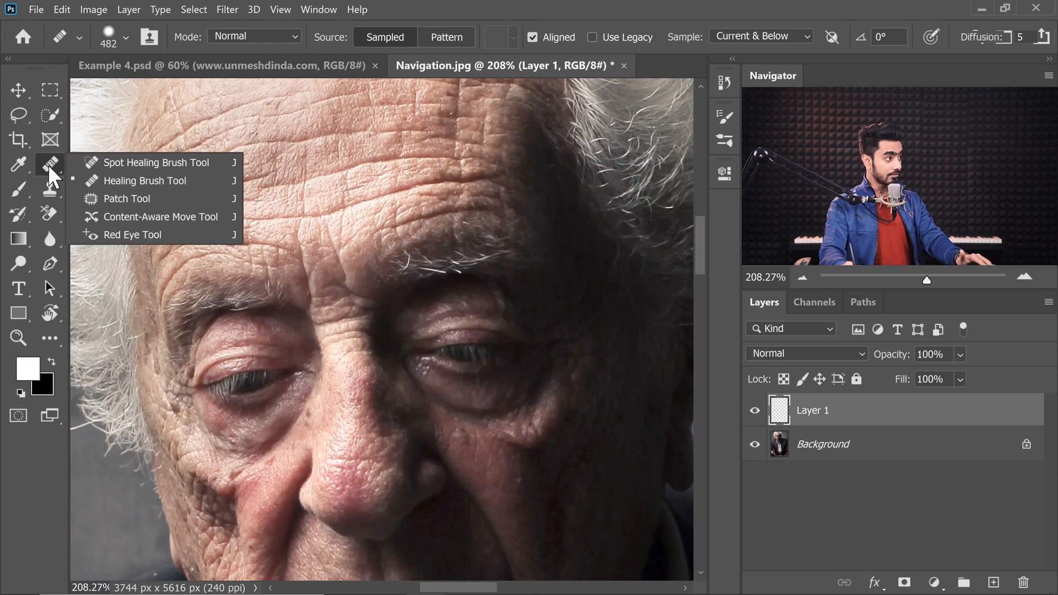
click(101, 163)
mouse_move(273, 186)
mouse_down()
mouse_move(293, 174)
mouse_move(276, 199)
mouse_move(311, 196)
mouse_move(458, 155)
mouse_move(510, 152)
mouse_up()
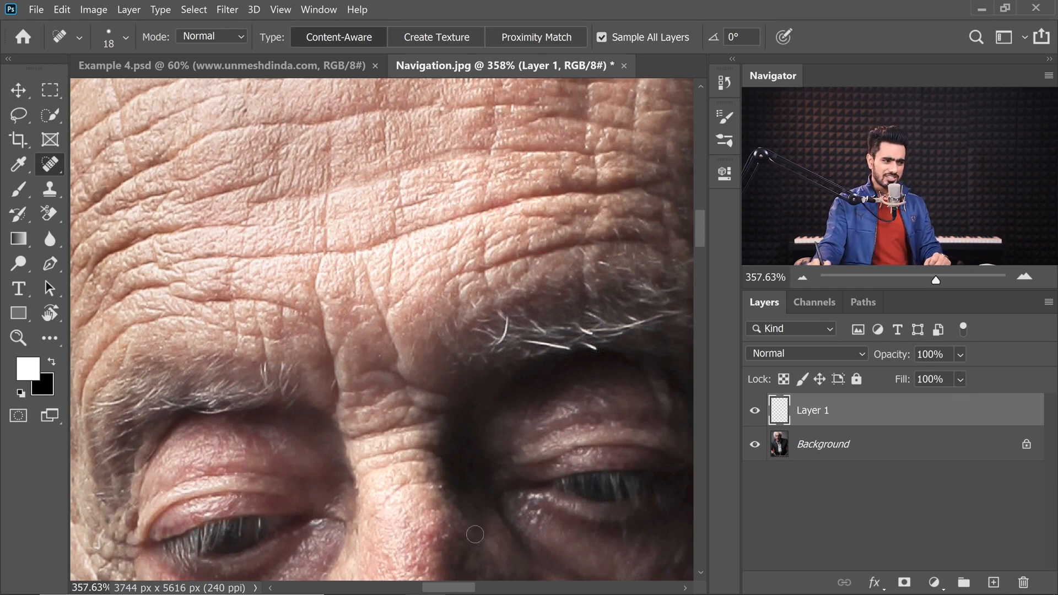
Pan across the enlarged face from the forehead to the nose, mouth and chin, and back to the eye
drag(454, 591, 473, 591)
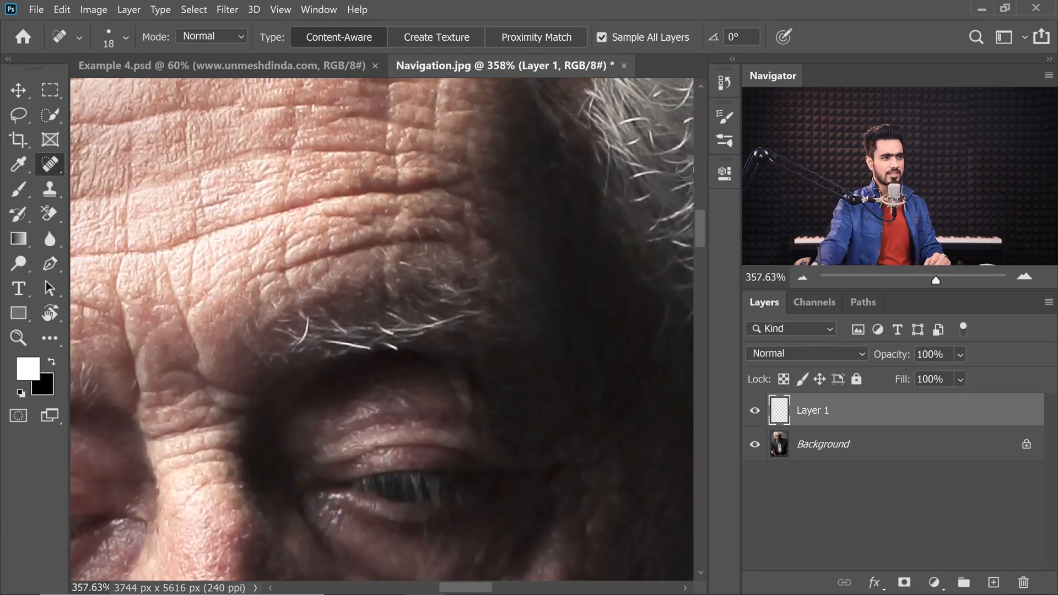
drag(701, 237, 704, 262)
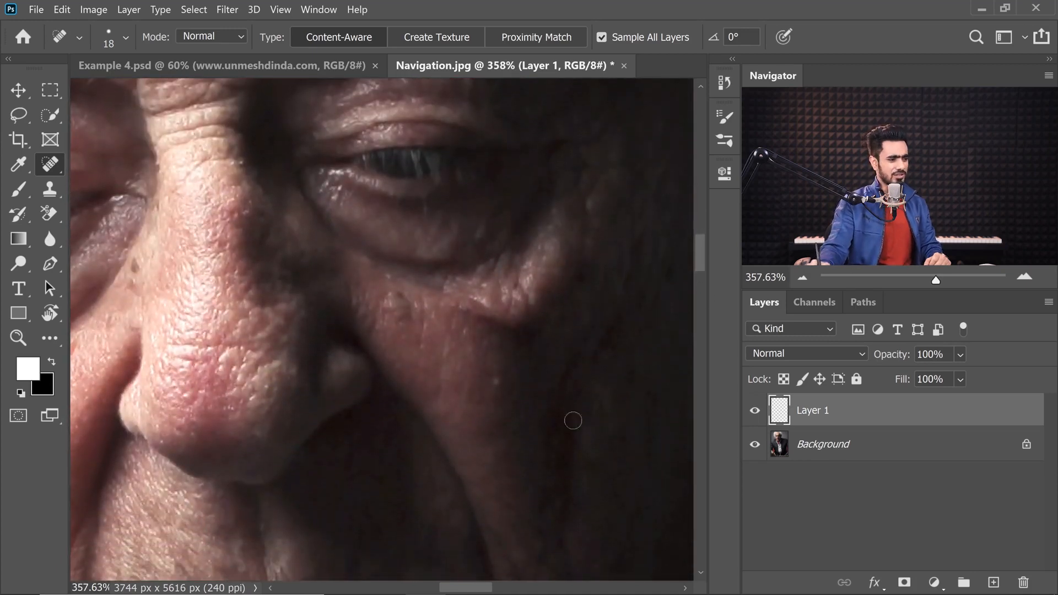
drag(466, 591, 435, 592)
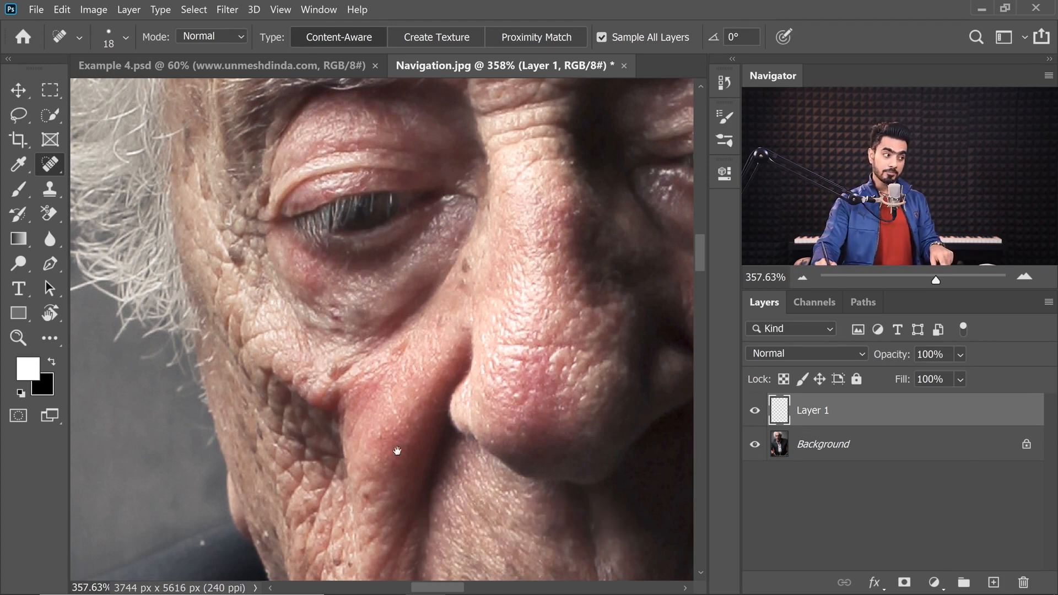
drag(461, 478, 269, 120)
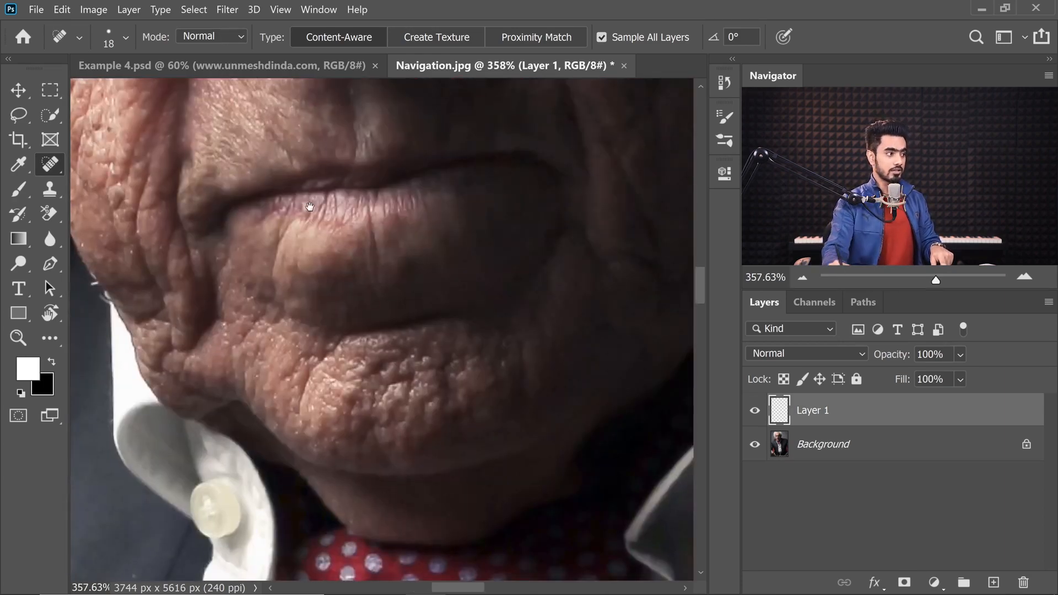
drag(368, 431, 307, 449)
drag(410, 248, 401, 410)
drag(289, 291, 430, 486)
drag(321, 334, 394, 395)
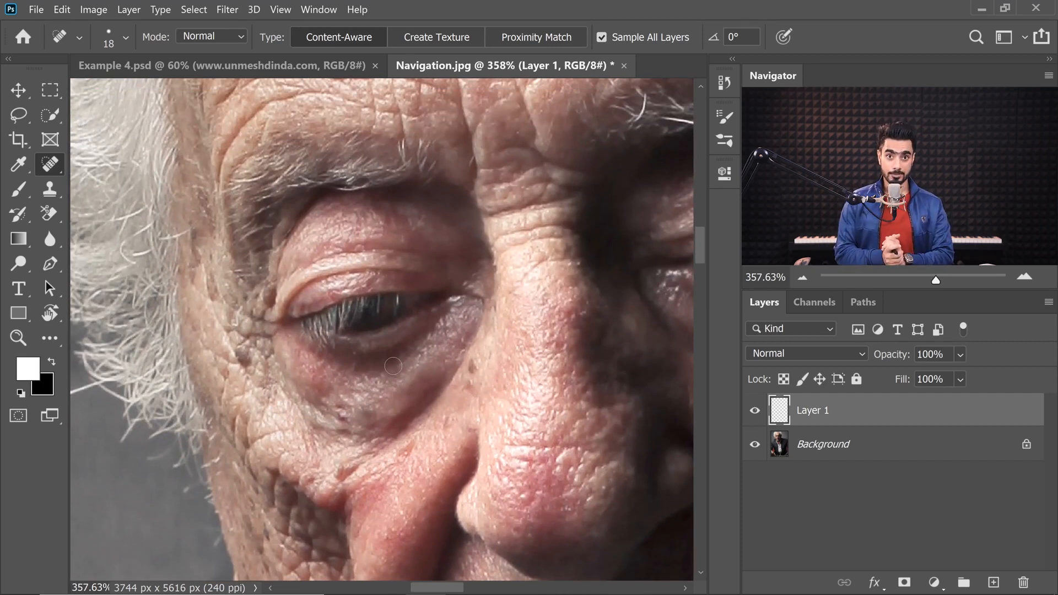
Move the view down to the man's fingers with the Hand tool, and switch to the Brush tool
key(h)
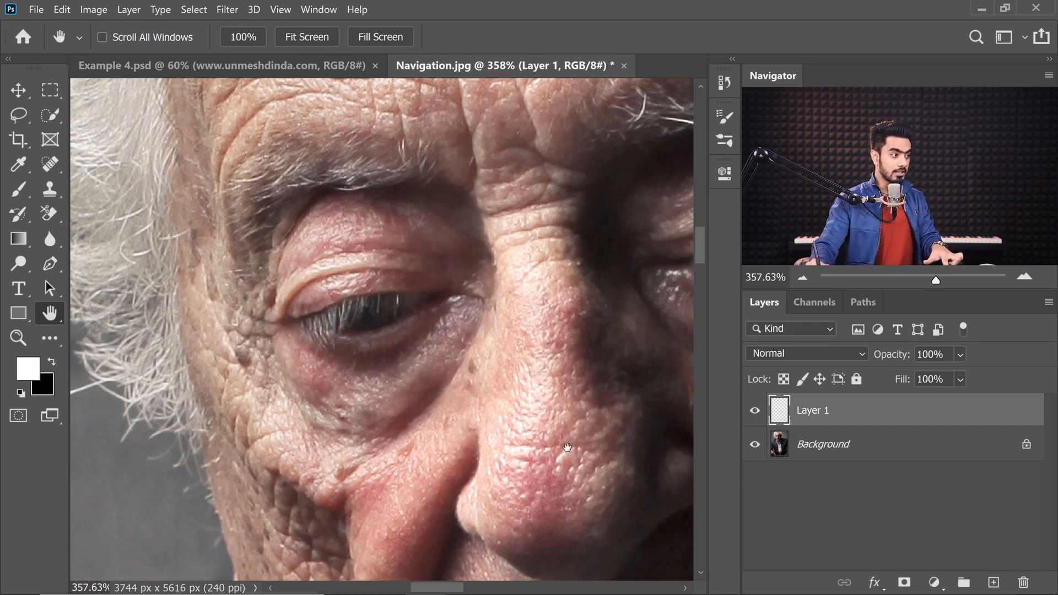
drag(354, 272, 259, 451)
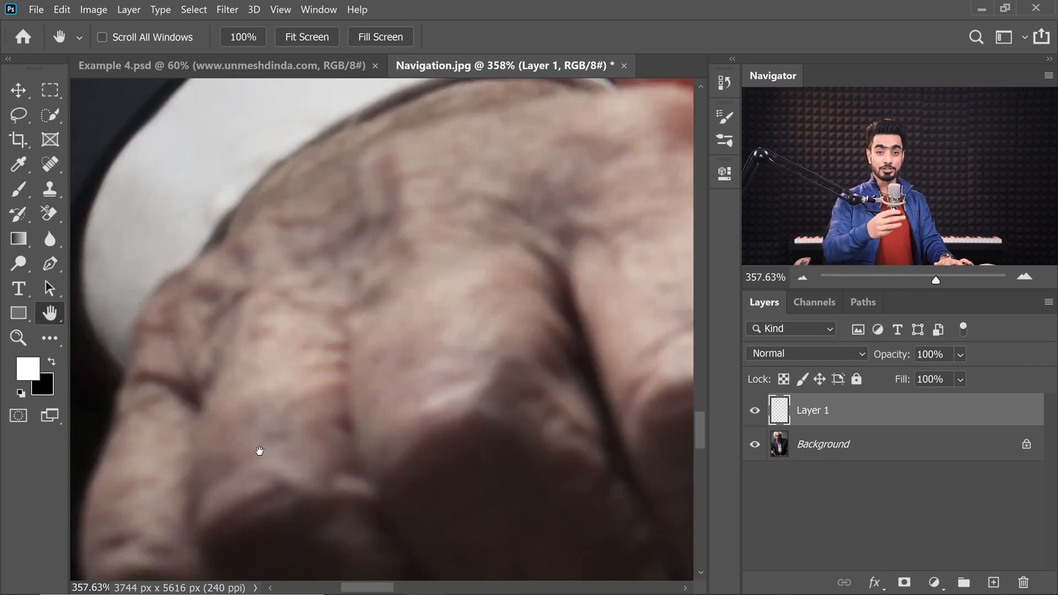
key(b)
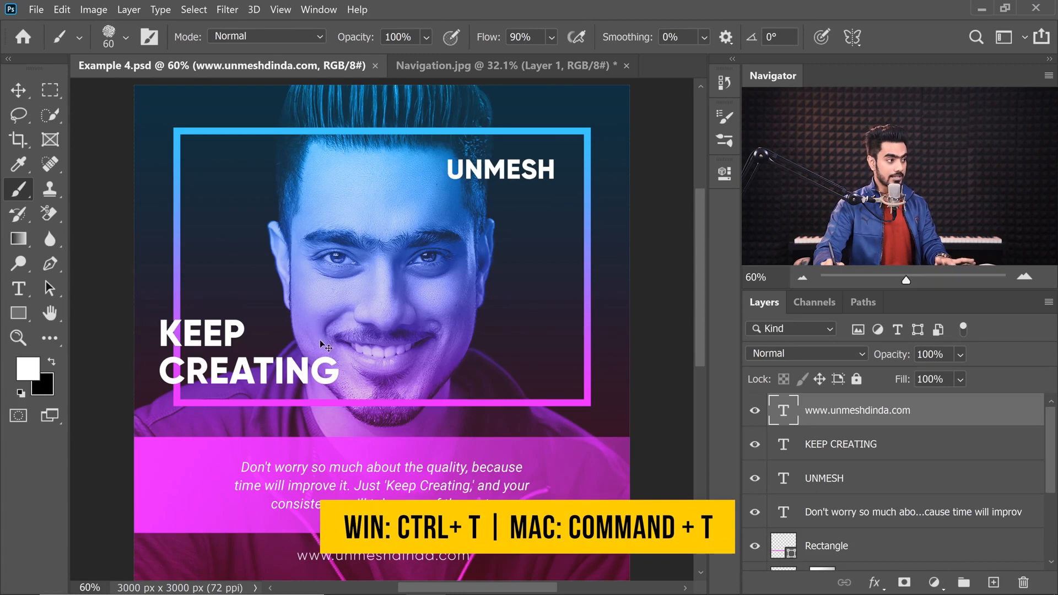
View the Free Transform box around the website address text in Example 4.psd, and leave the transform without changes
key(ctrl+t)
scroll(444, 543, down, 3)
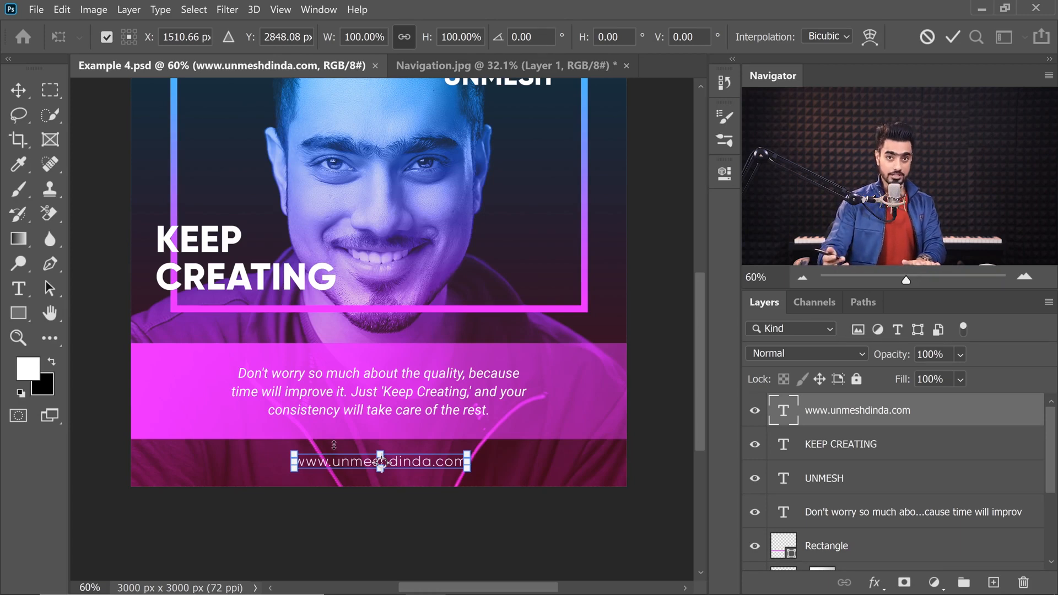
key(Return)
key(b)
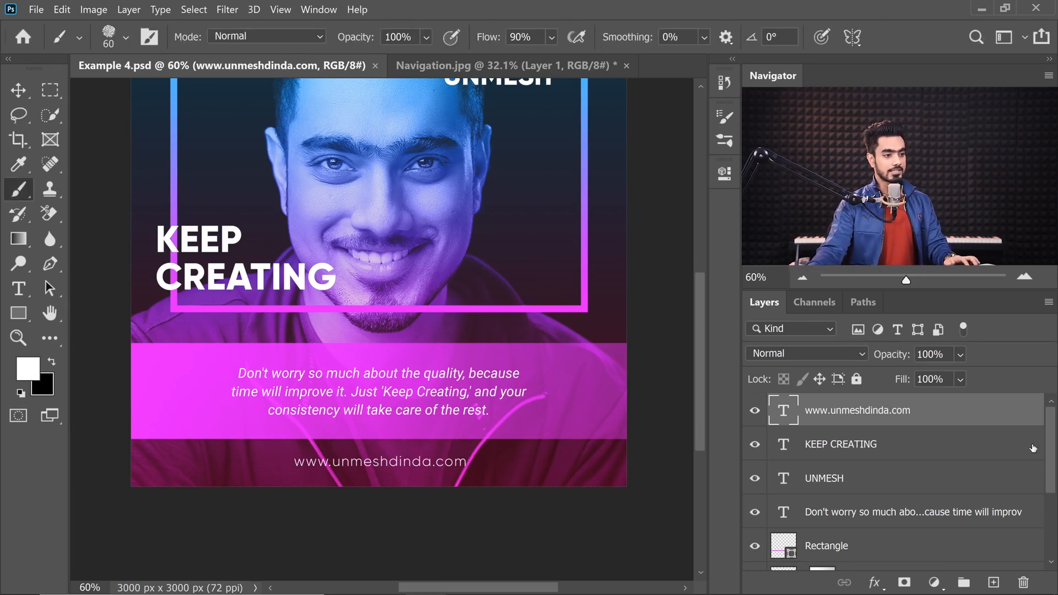
Select the Quote Placeholder layer and put it into Free Transform with the whole poster fitted in view
scroll(919, 505, down, 3)
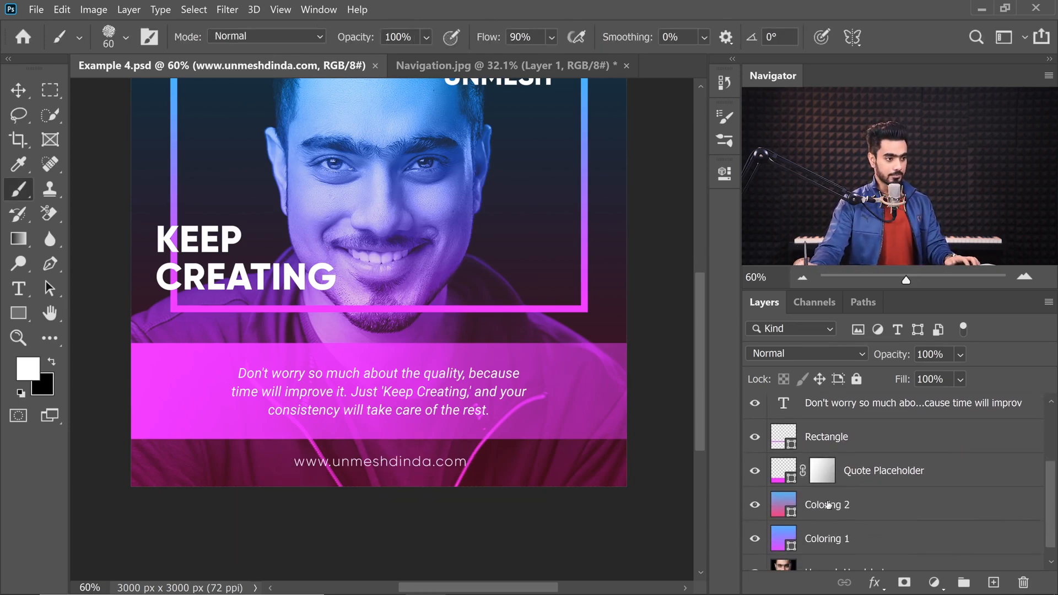
click(878, 466)
click(751, 472)
click(752, 472)
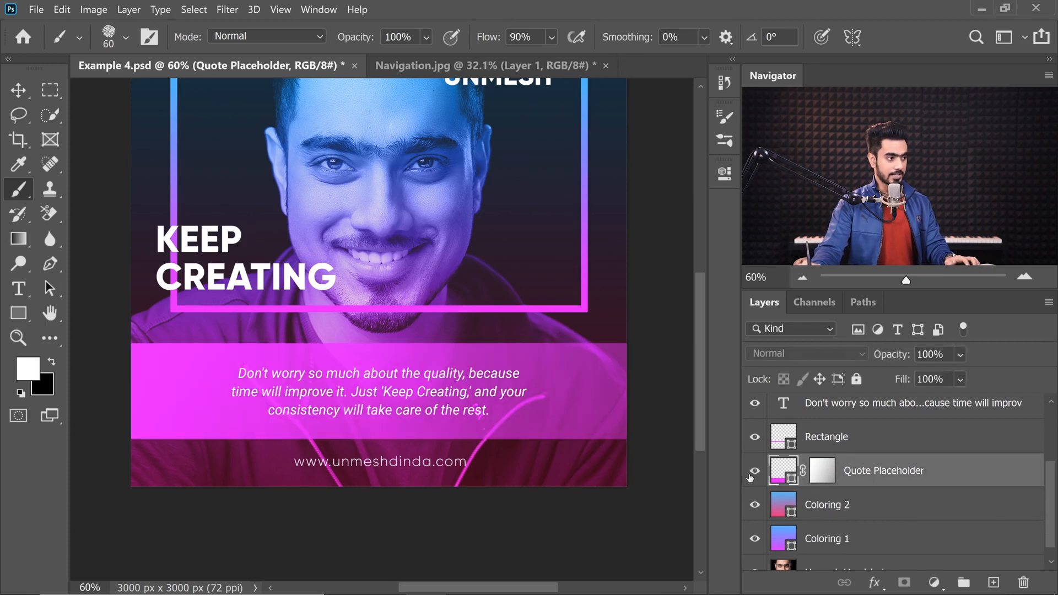
key(ctrl+t)
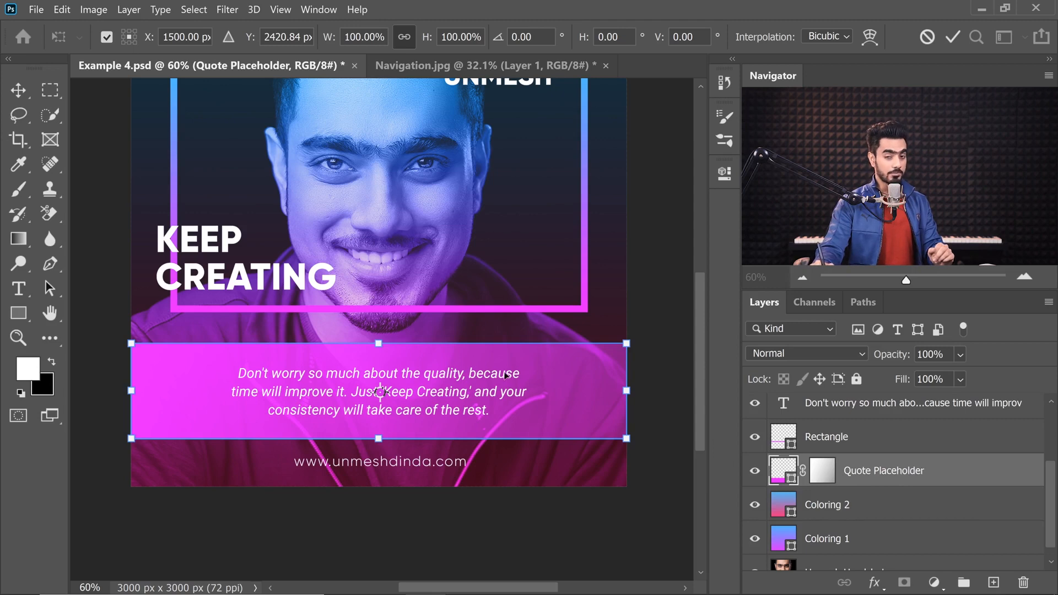
key(ctrl+0)
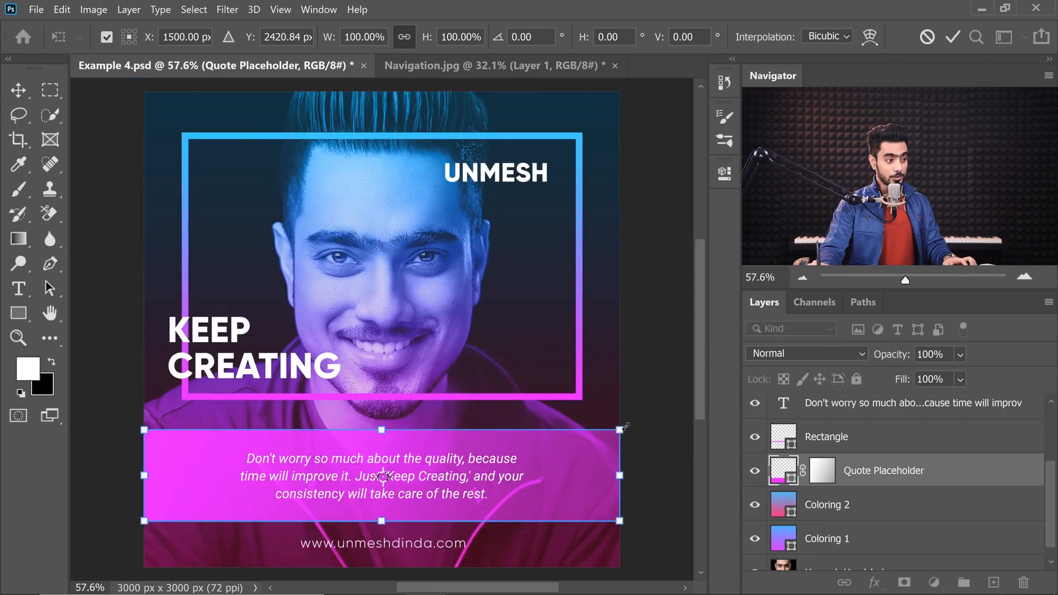
Try scaling the Quote Placeholder box proportionally, up to about 119% and back to about 100.5%
mouse_move(620, 429)
mouse_down()
mouse_move(680, 408)
mouse_move(539, 460)
mouse_move(669, 410)
mouse_move(622, 422)
mouse_move(689, 410)
mouse_move(619, 421)
mouse_move(622, 414)
mouse_up()
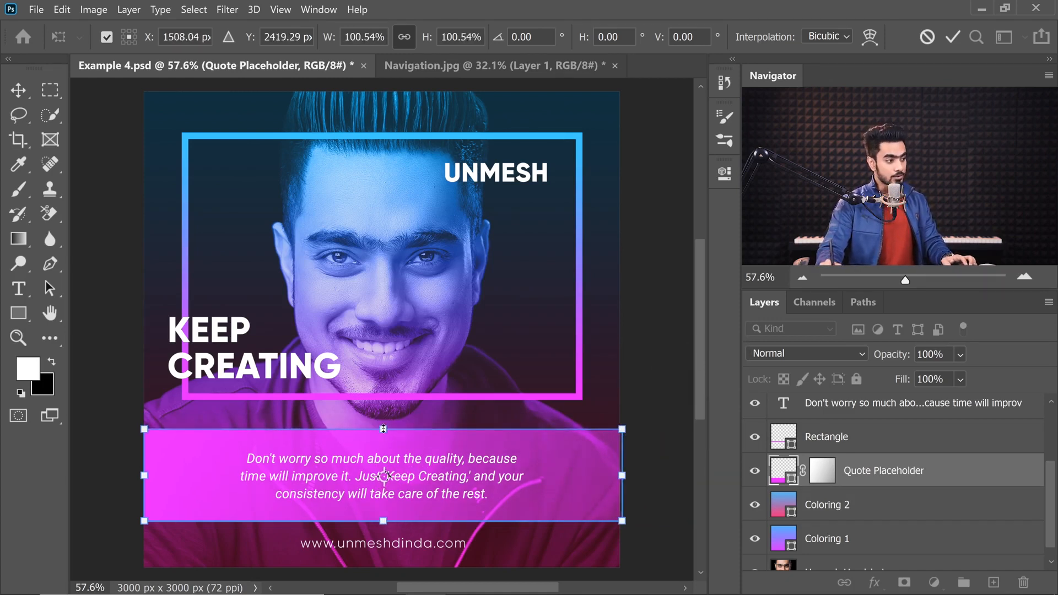
mouse_move(383, 428)
mouse_down()
mouse_move(382, 369)
mouse_move(370, 450)
mouse_move(374, 389)
mouse_move(383, 426)
mouse_move(373, 411)
mouse_up()
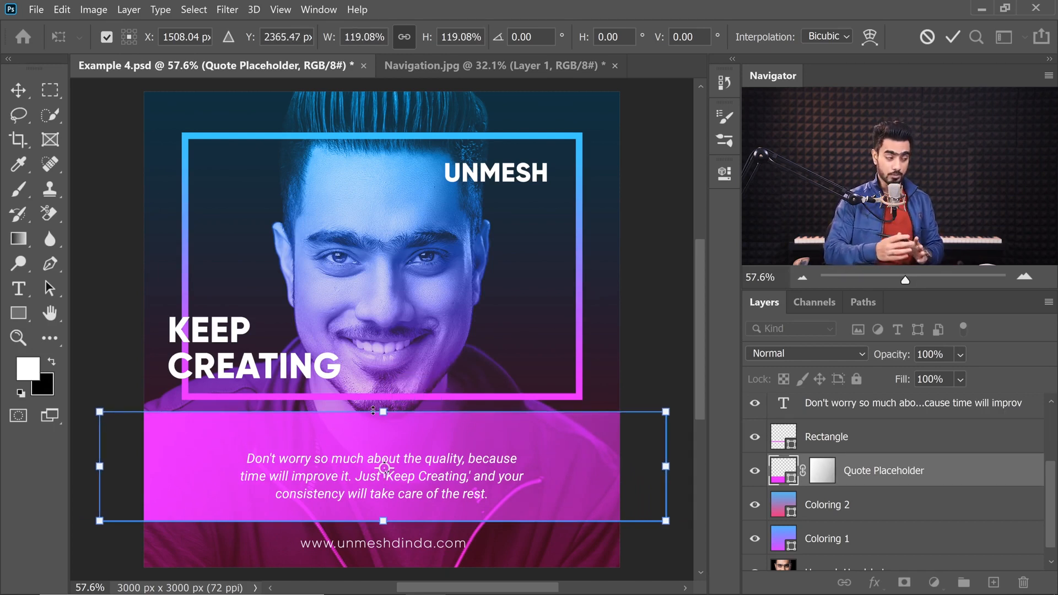
drag(383, 412, 383, 429)
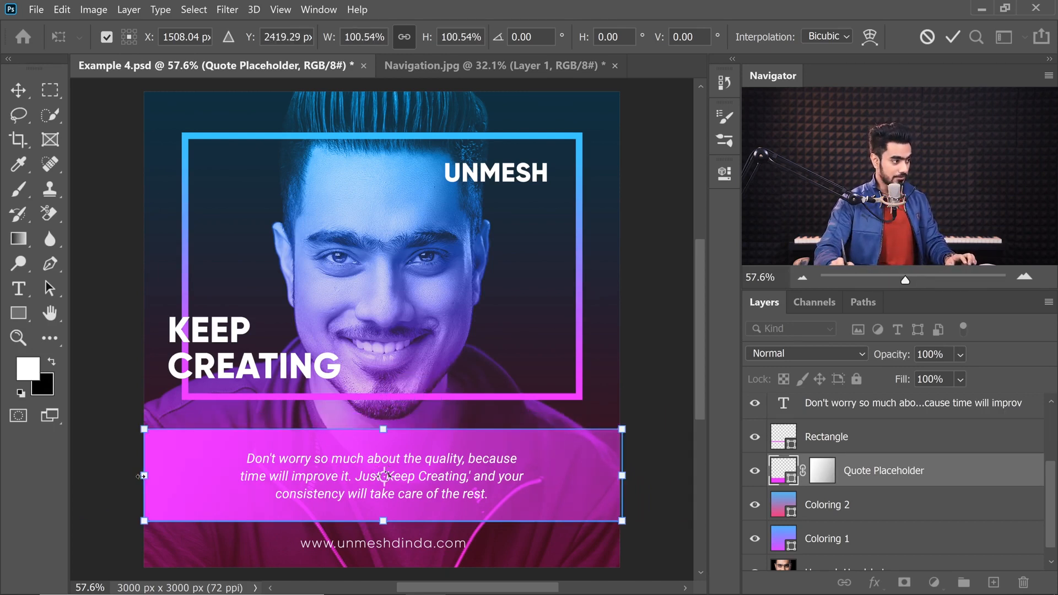
mouse_move(142, 475)
mouse_down()
mouse_move(74, 473)
mouse_move(154, 474)
mouse_move(91, 470)
mouse_move(145, 475)
mouse_up()
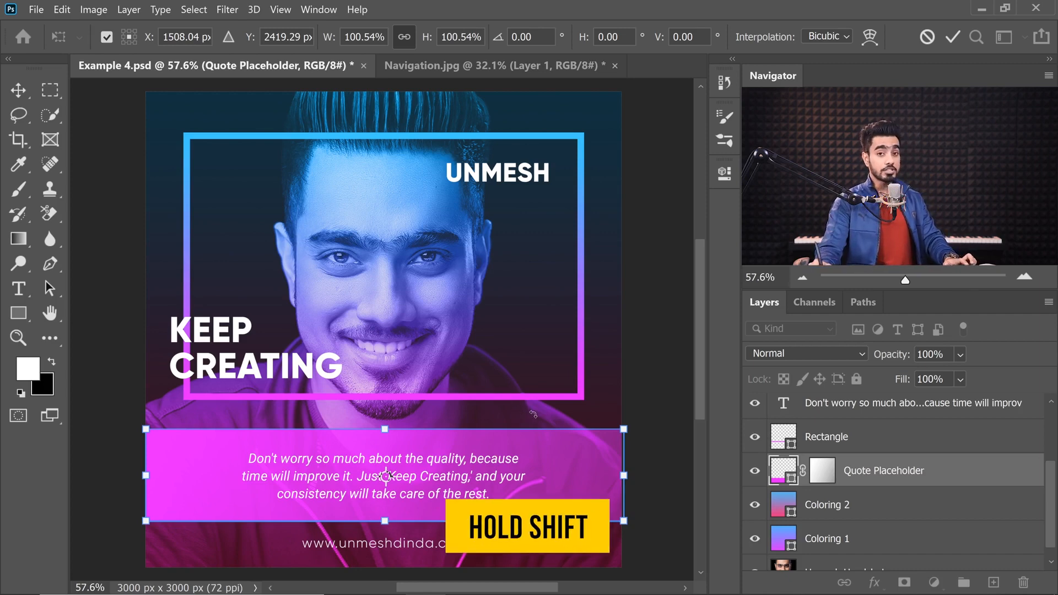
Resize the Quote Placeholder box non-proportionally to 100% width and about 92% height, and apply the transform
mouse_move(623, 429)
mouse_down()
mouse_move(648, 379)
mouse_move(550, 191)
mouse_move(427, 319)
mouse_move(575, 449)
mouse_move(579, 278)
mouse_move(430, 299)
mouse_move(562, 402)
mouse_move(637, 248)
mouse_move(524, 366)
mouse_move(625, 398)
mouse_move(628, 437)
mouse_up()
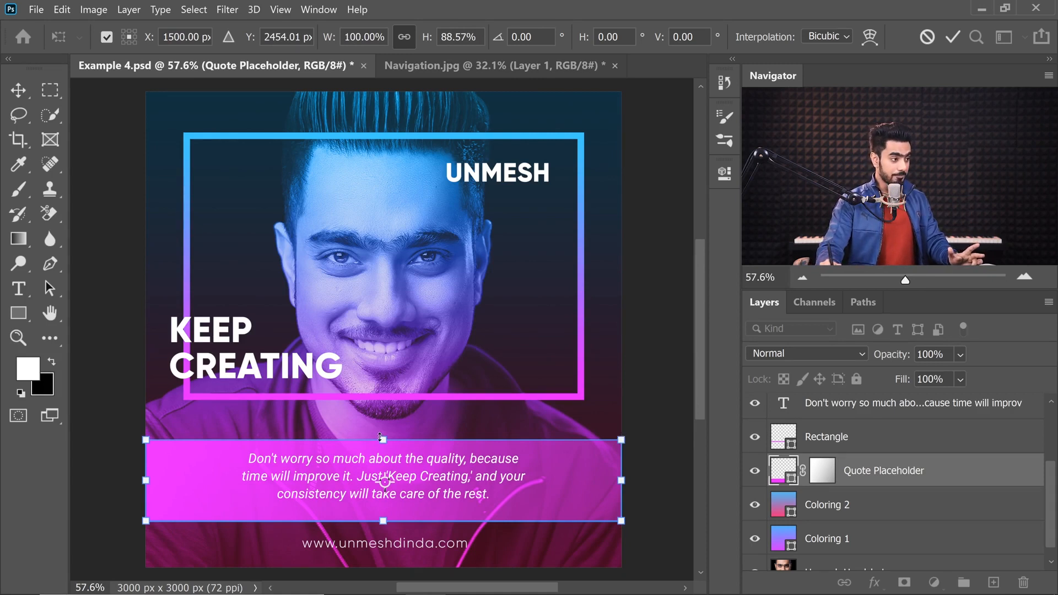
drag(384, 441, 339, 438)
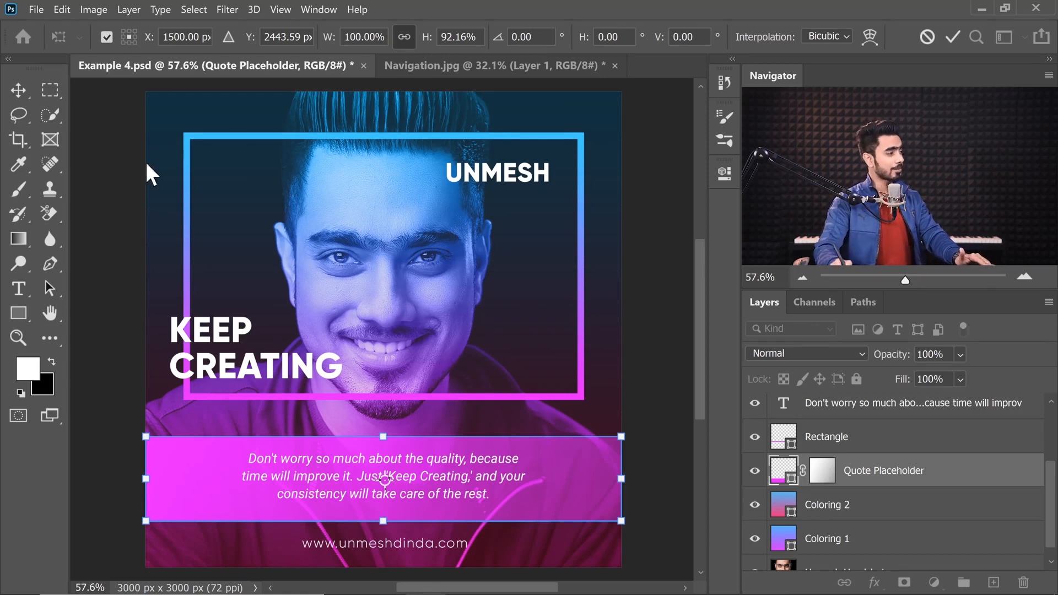
click(61, 10)
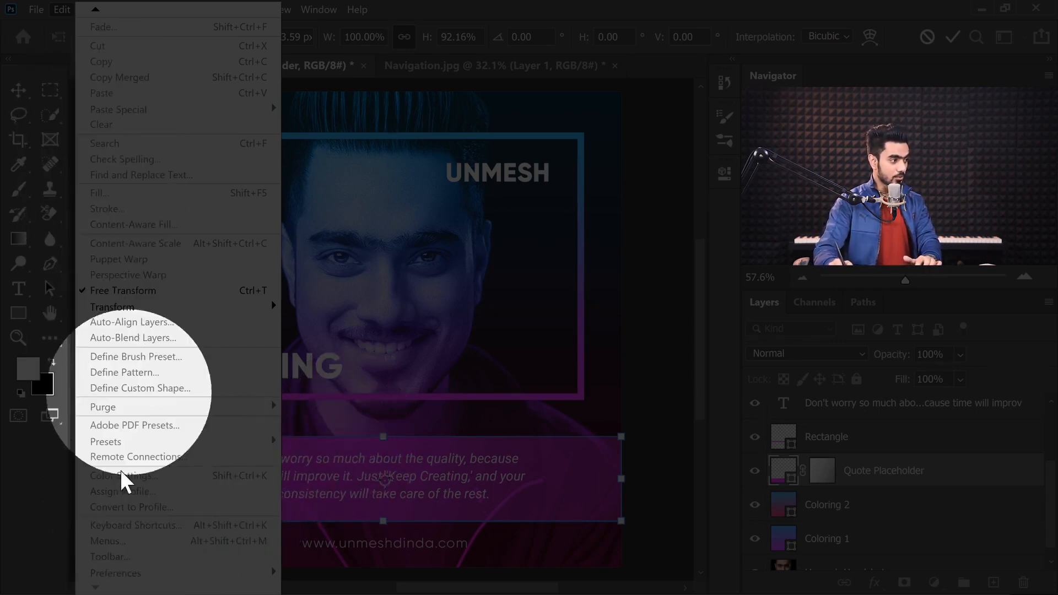
click(467, 462)
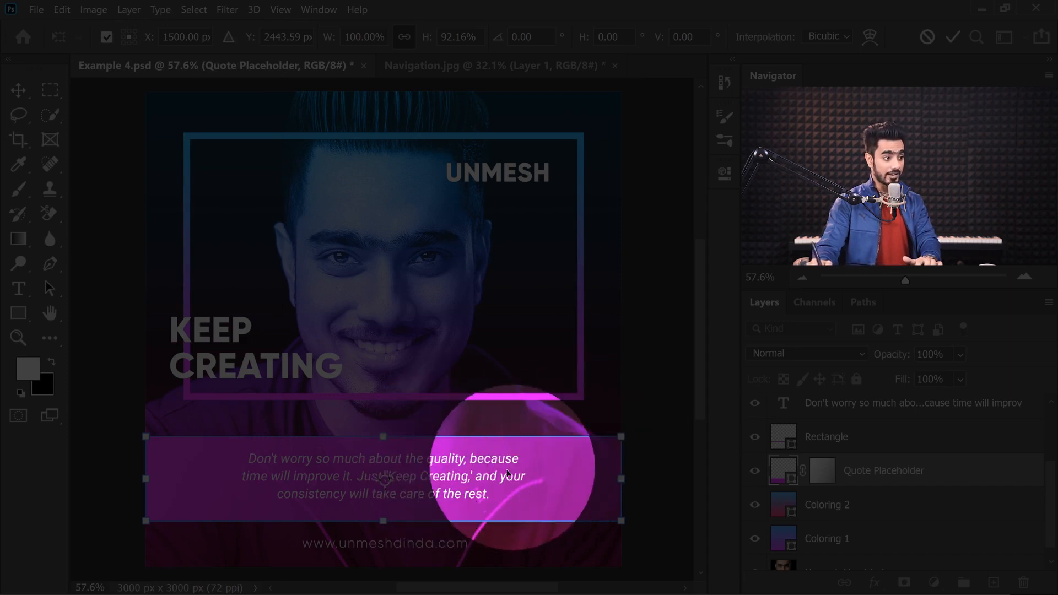
key(Return)
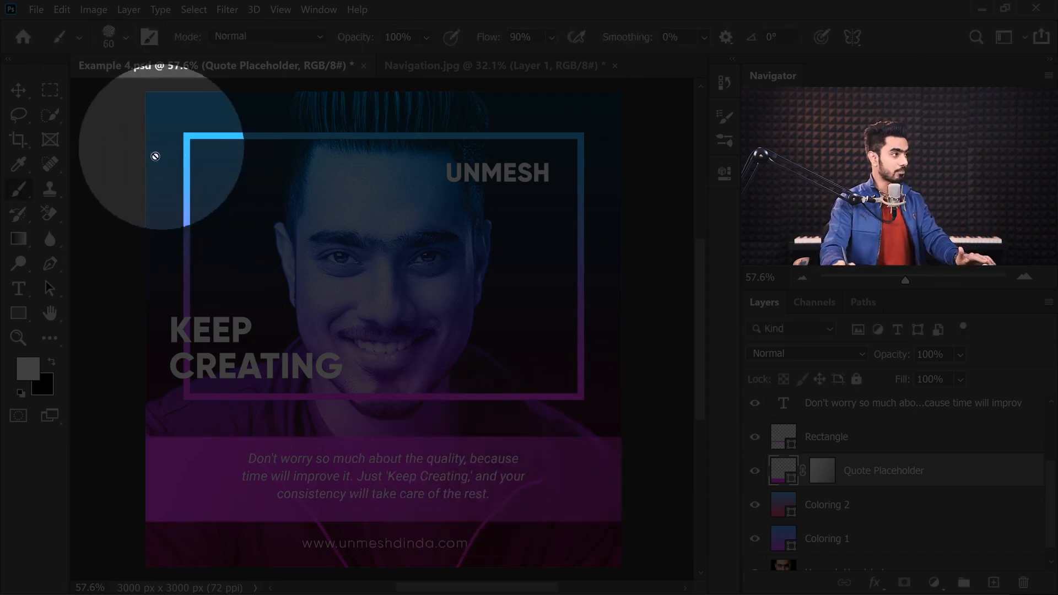
Turn on Use Legacy Free Transform in the General preferences
click(62, 9)
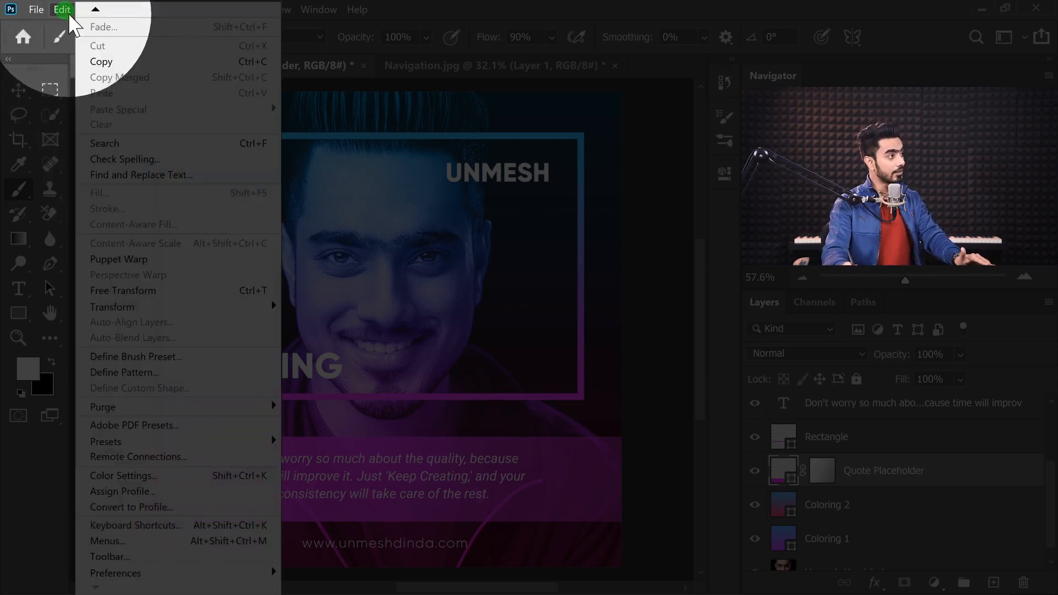
mouse_move(147, 573)
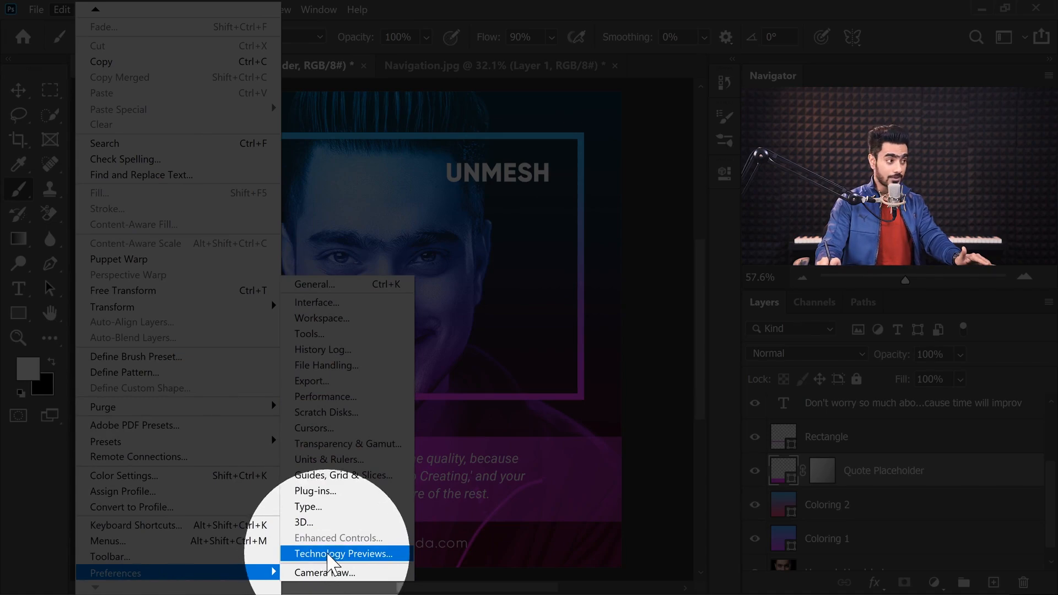
click(331, 284)
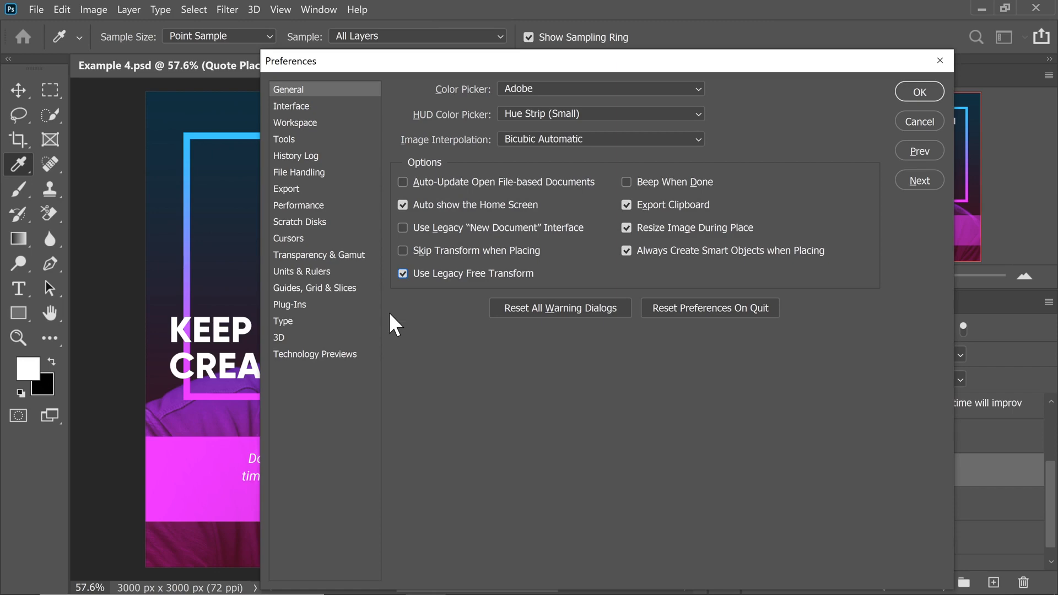
click(918, 92)
Scale the Quote Placeholder box proportionally to about 99.8% with Free Transform, and apply it
key(b)
key(ctrl+t)
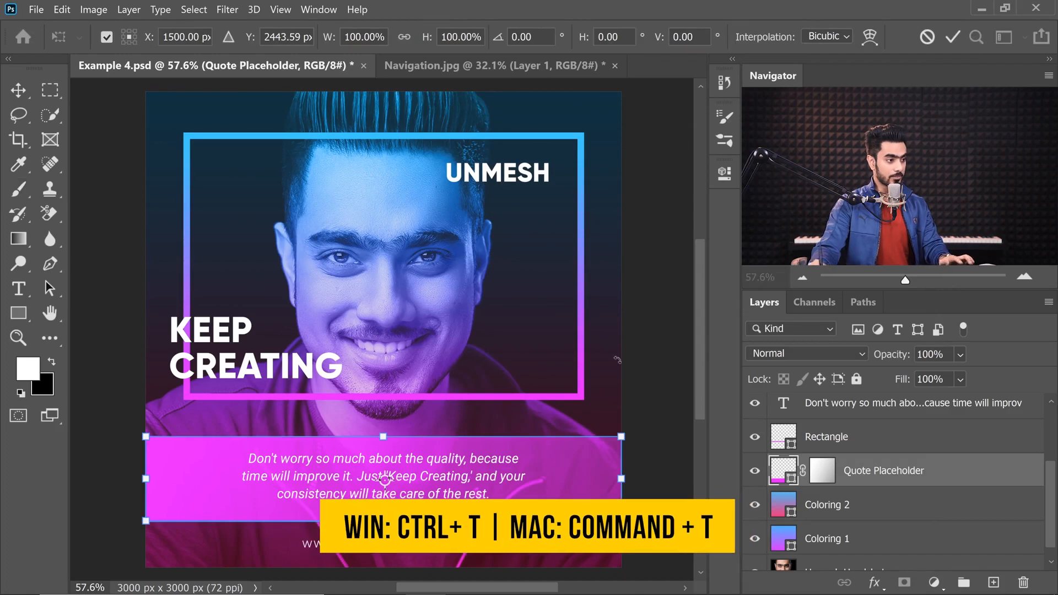
mouse_move(622, 436)
mouse_down()
mouse_move(661, 441)
mouse_move(526, 410)
mouse_move(548, 375)
mouse_move(358, 342)
mouse_move(587, 411)
mouse_move(497, 437)
mouse_move(602, 472)
mouse_move(573, 391)
mouse_move(582, 400)
mouse_move(578, 448)
mouse_move(639, 433)
mouse_move(622, 423)
mouse_move(620, 438)
mouse_up()
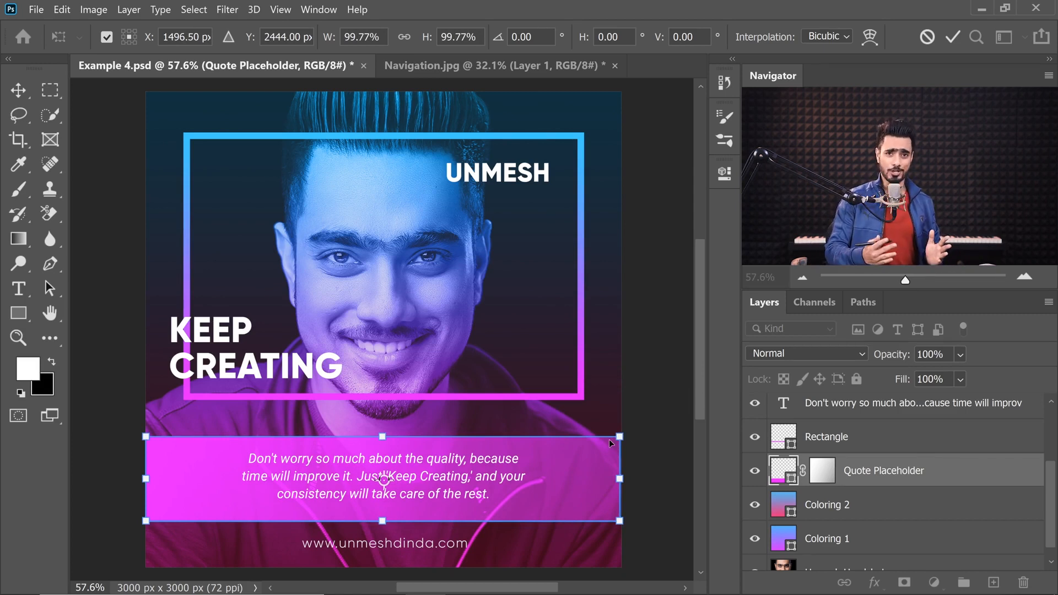
key(Return)
key(b)
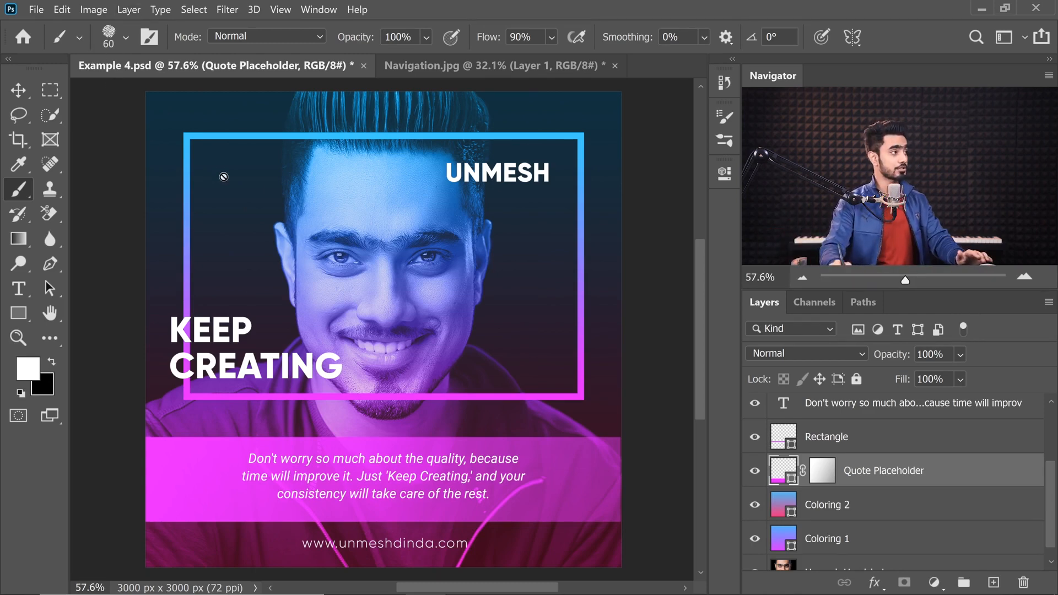
Open the General preferences
click(65, 10)
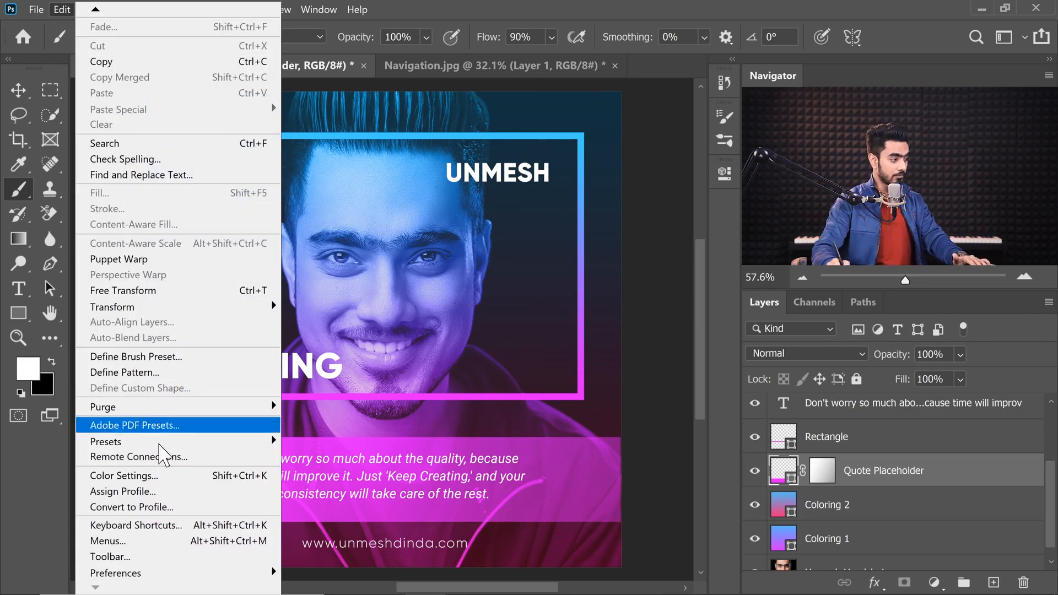
mouse_move(271, 576)
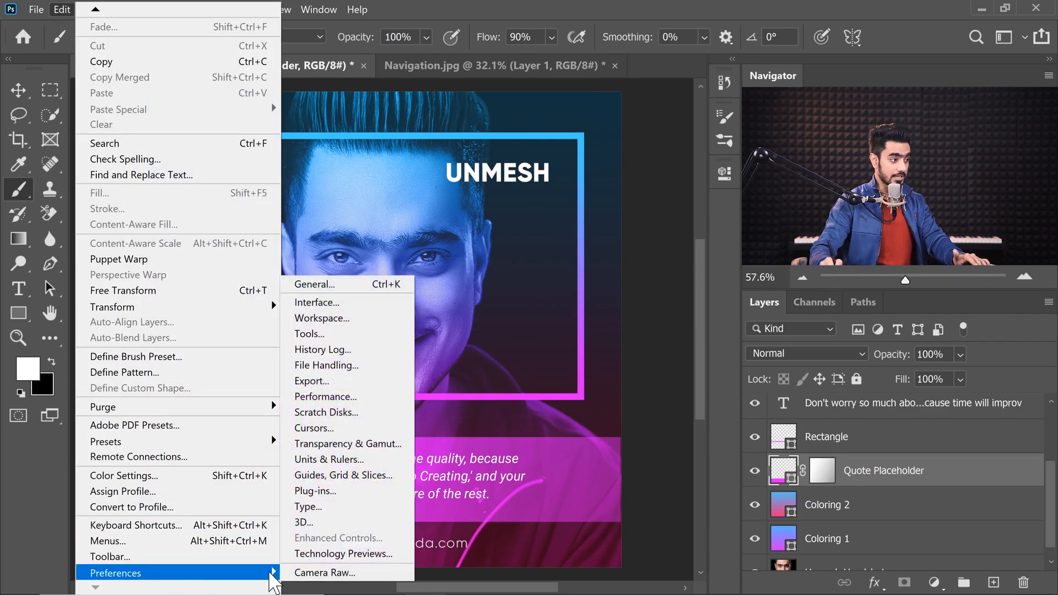
click(355, 282)
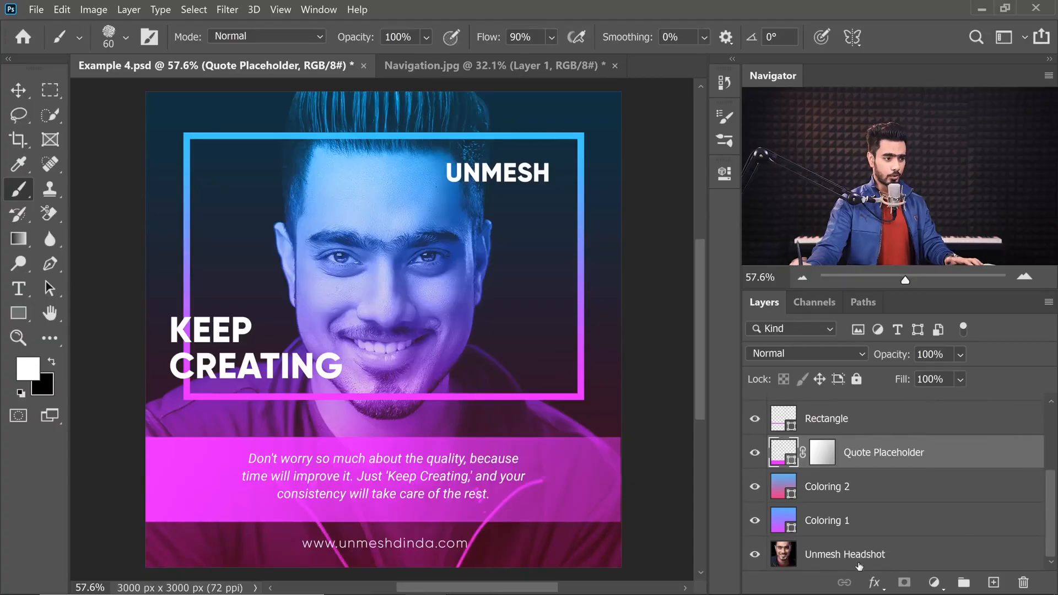
Show only the headshot layer, scale it proportionally to about 65%, centre it on the canvas and apply the transform
click(824, 557)
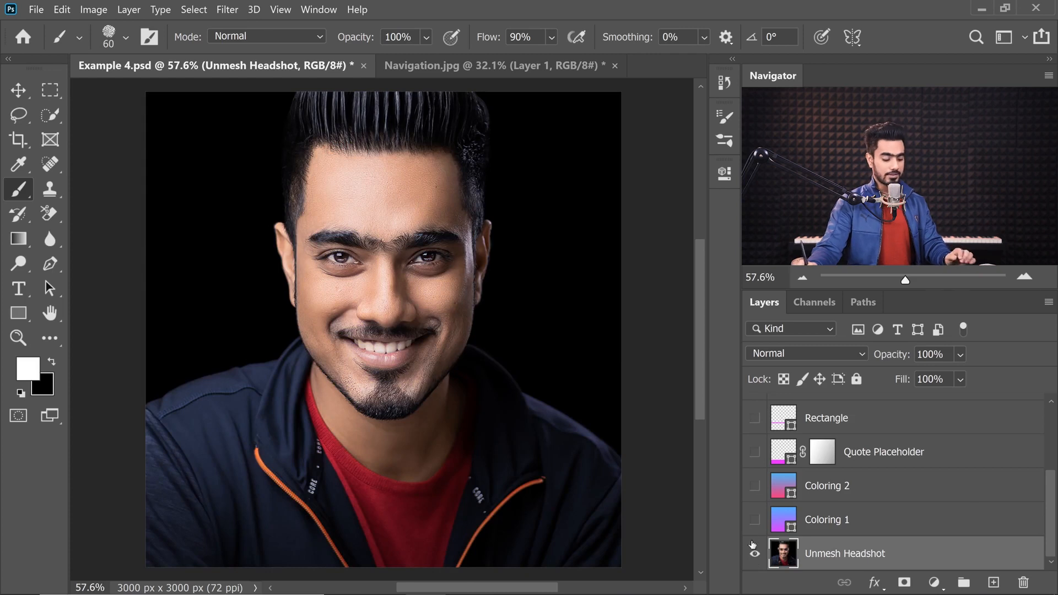
key(ctrl+t)
mouse_move(541, 393)
mouse_down()
mouse_move(510, 389)
mouse_move(536, 386)
mouse_up()
drag(523, 357, 483, 377)
drag(654, 189, 489, 299)
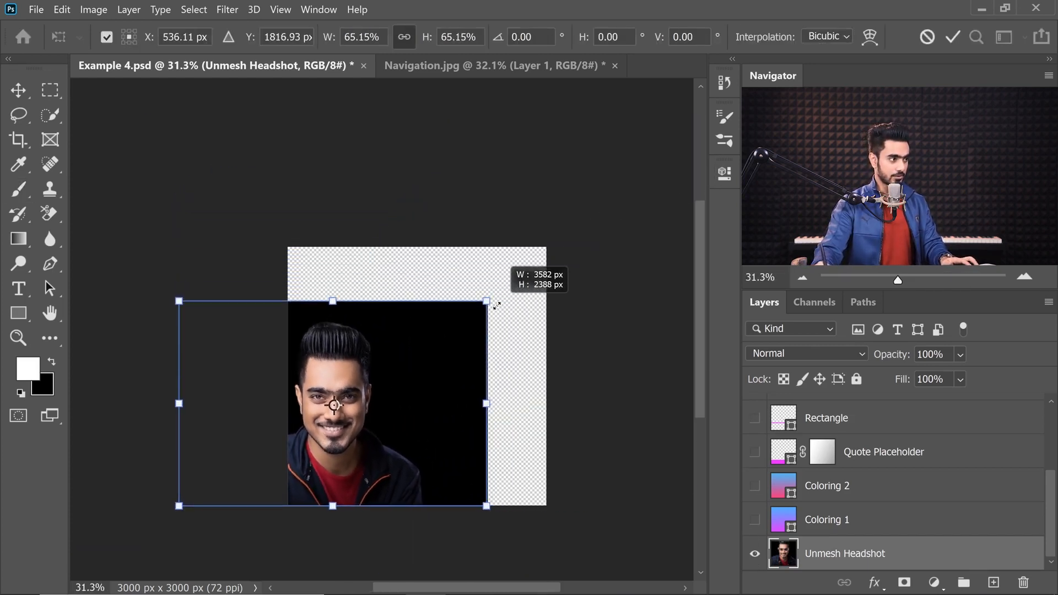
drag(430, 372, 499, 350)
key(Return)
key(b)
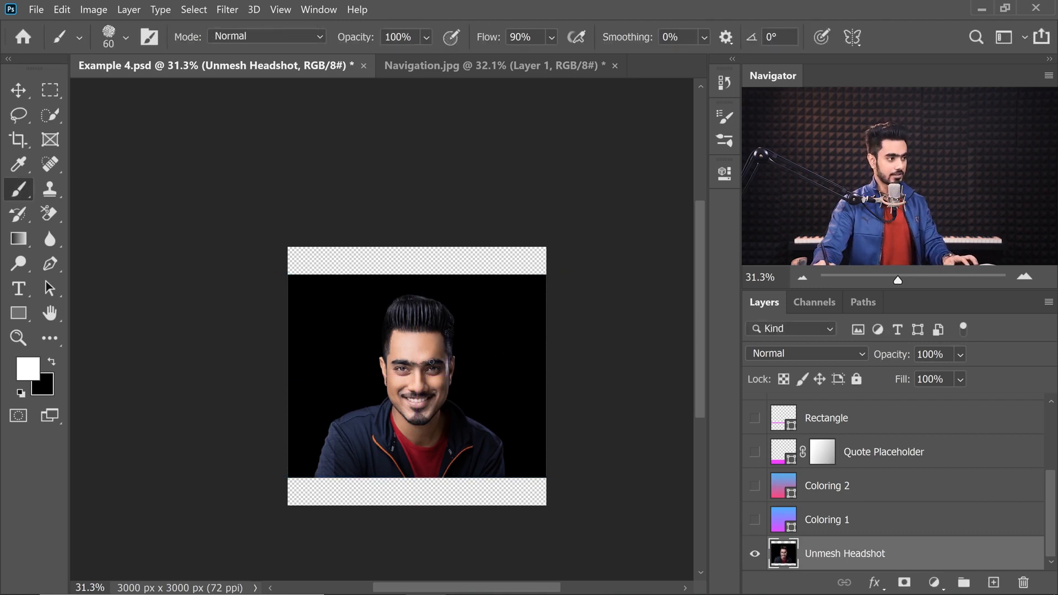
With Free Transform, place the reference point at the top of the hair and scale the headshot to about 50% around it
scroll(411, 335, up, 2)
scroll(477, 264, up, 2)
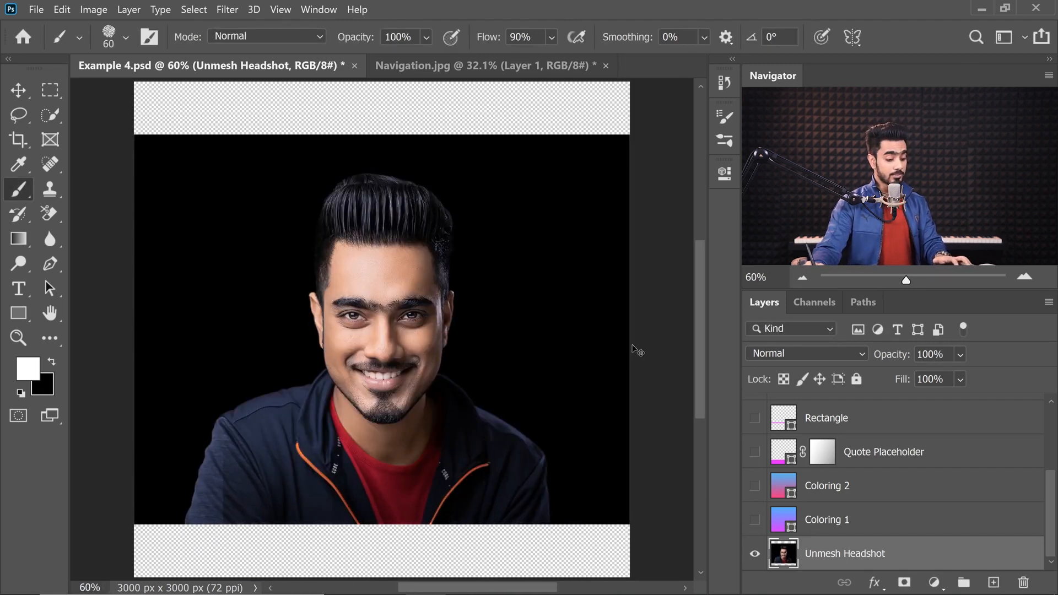
key(ctrl+t)
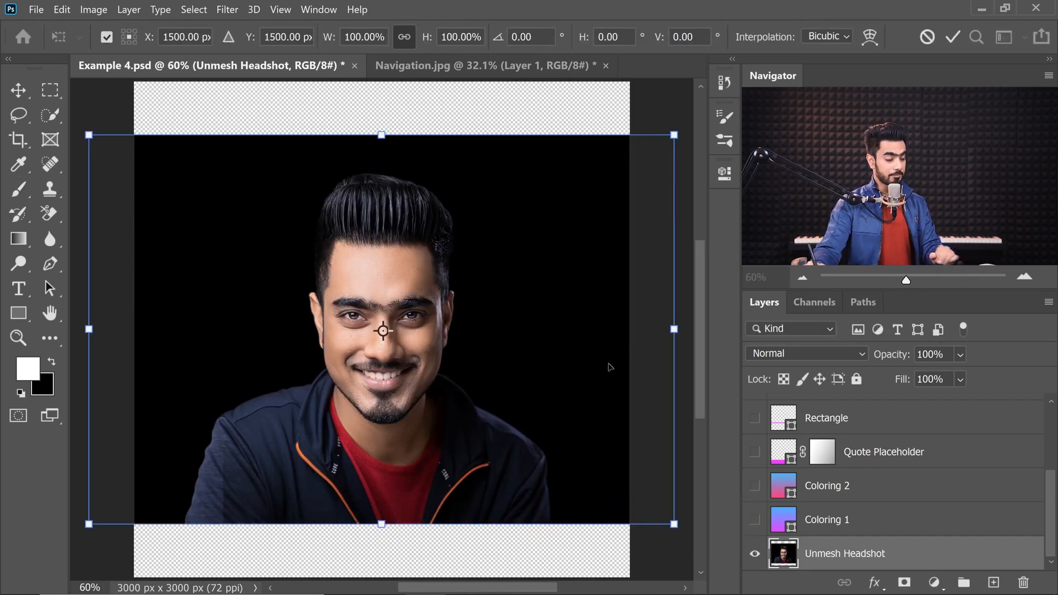
scroll(570, 403, down, 3)
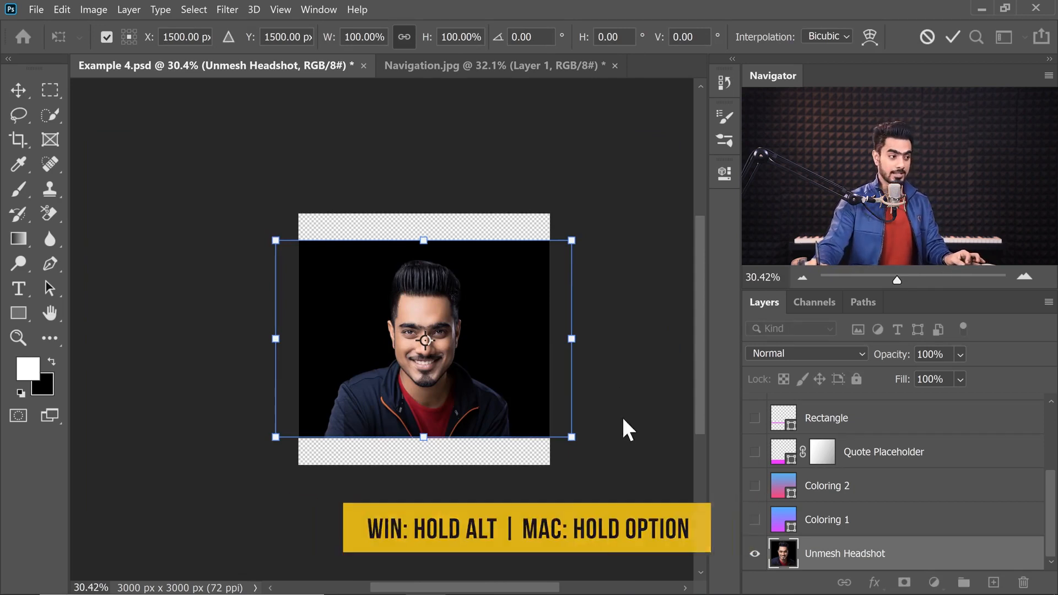
mouse_move(572, 437)
mouse_down()
mouse_move(668, 501)
mouse_move(527, 410)
mouse_move(572, 438)
mouse_move(563, 440)
mouse_up()
drag(423, 325, 436, 261)
drag(479, 280, 470, 281)
drag(483, 291, 426, 267)
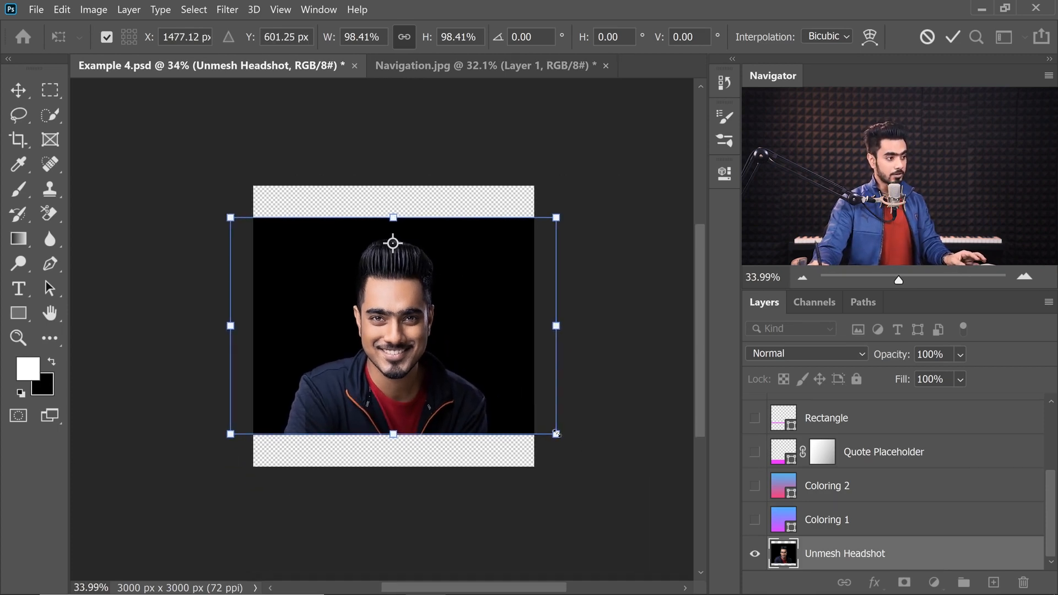
drag(556, 433, 461, 335)
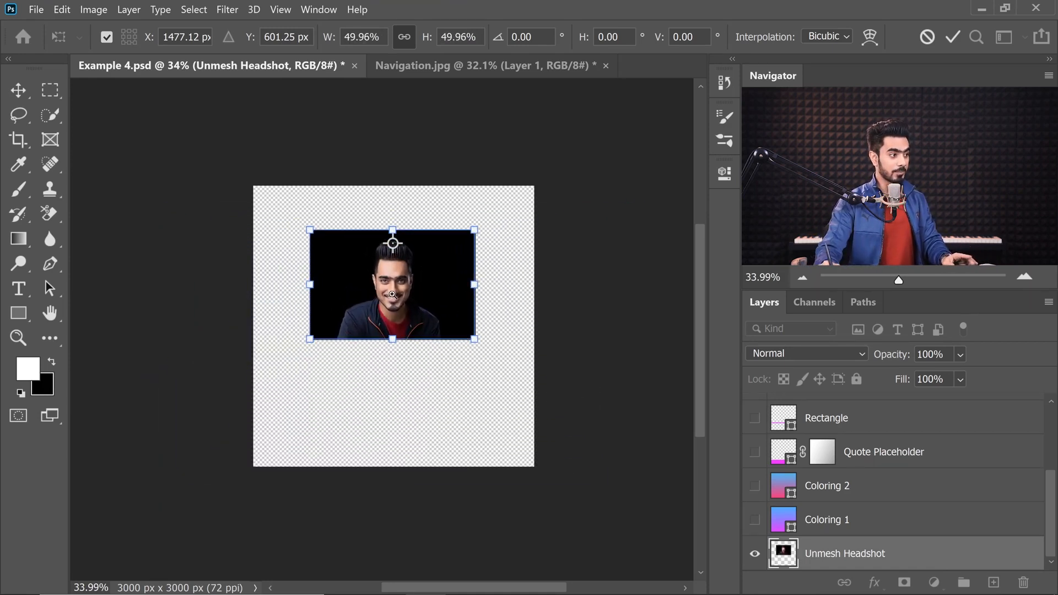
Relocate the transform reference point to several spots on the headshot, finishing just below the chin
drag(392, 295, 448, 354)
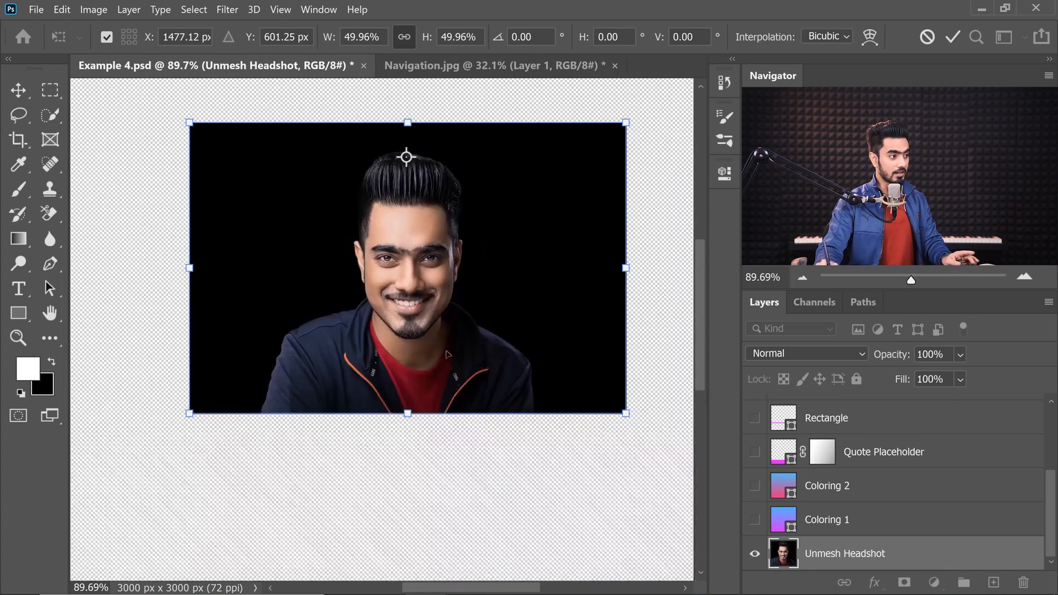
alt+click(411, 340)
drag(422, 349, 439, 321)
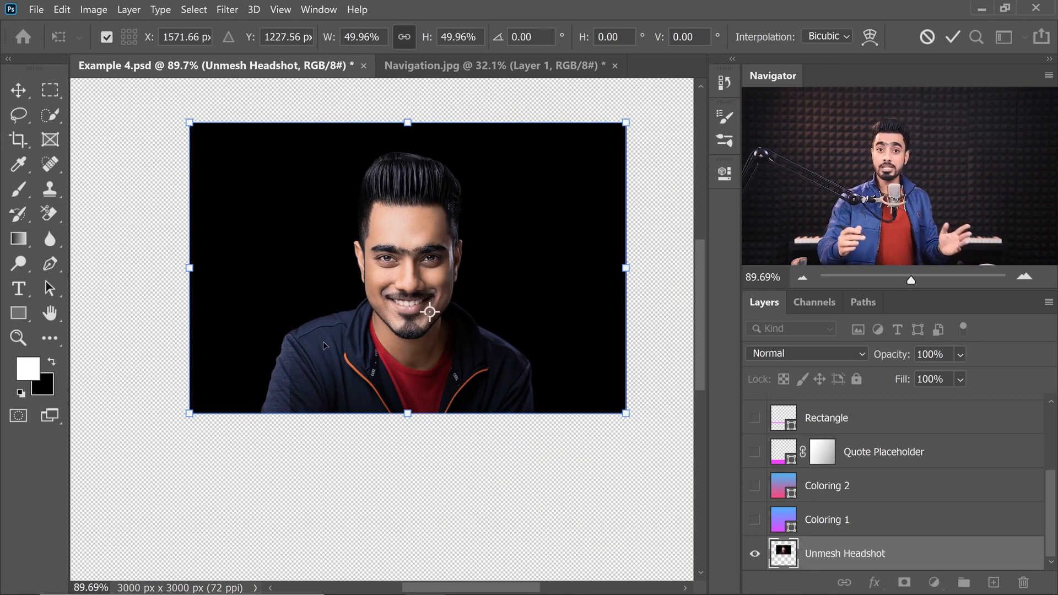
alt+click(316, 344)
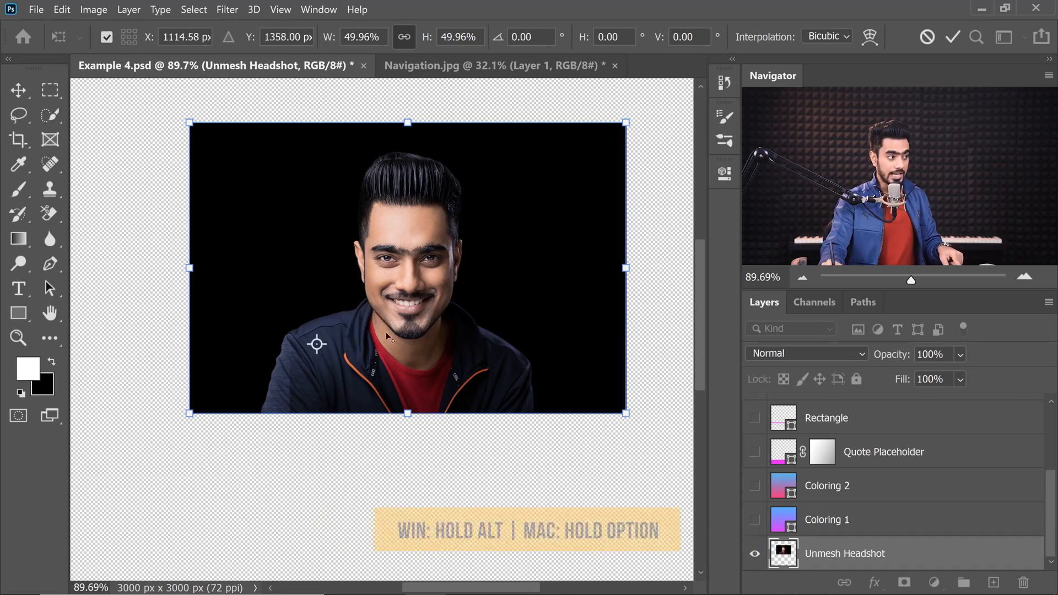
alt+click(390, 276)
alt+click(412, 342)
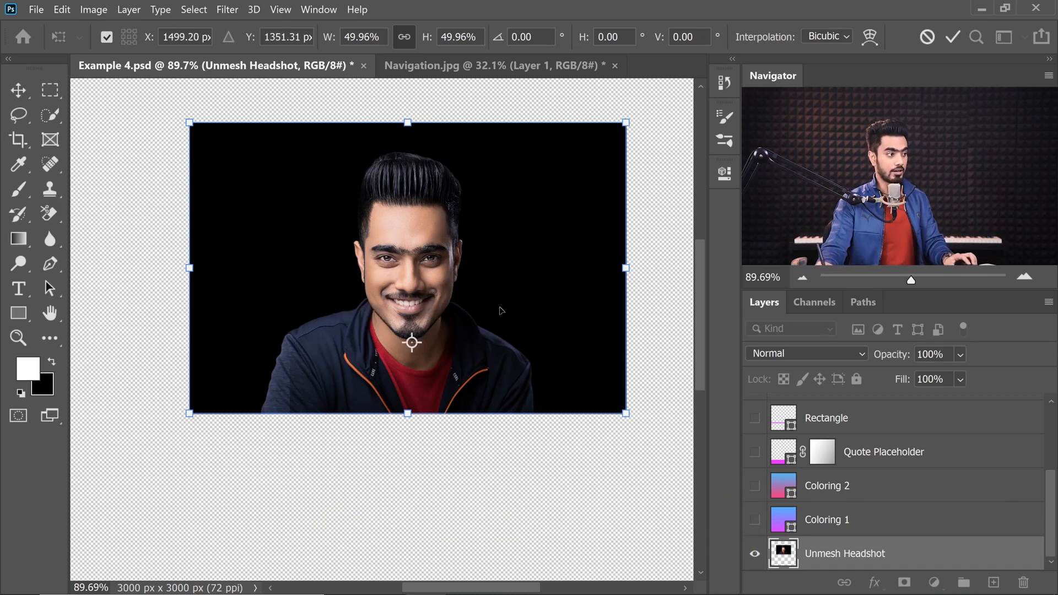
Enlarge the headshot slightly around the reference point below the chin, and turn the reference point's display off and back on
scroll(500, 309, down, 2)
scroll(478, 314, down, 2)
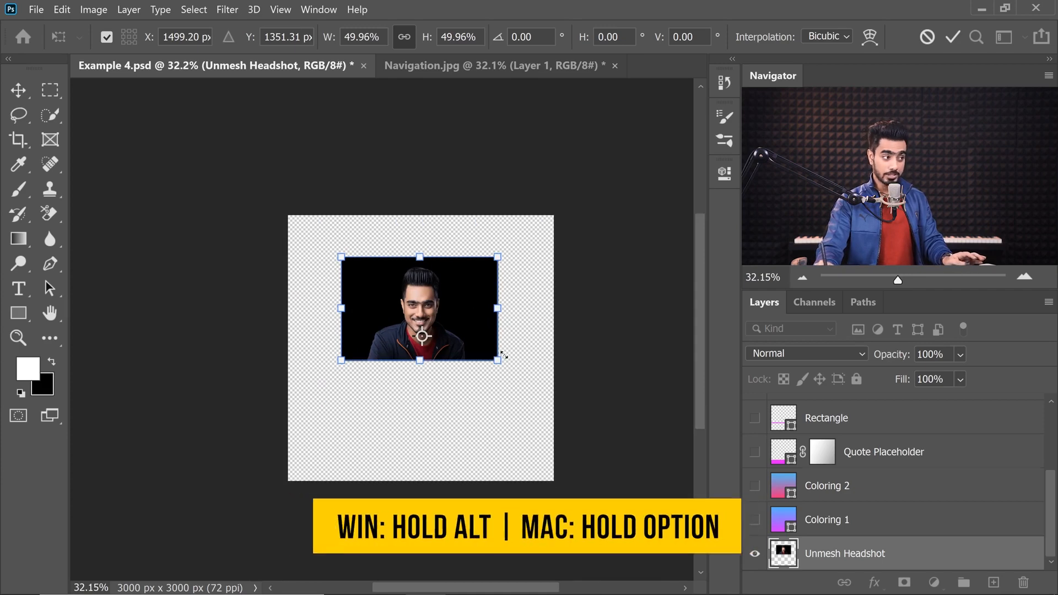
mouse_move(497, 360)
mouse_down()
mouse_move(557, 393)
mouse_move(616, 444)
mouse_move(501, 359)
mouse_up()
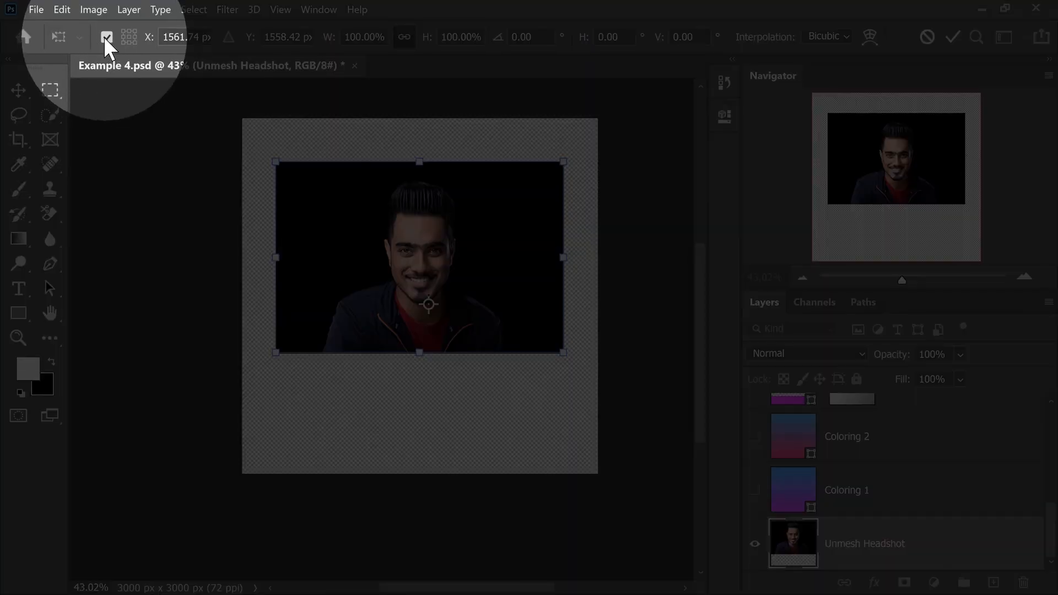
click(106, 38)
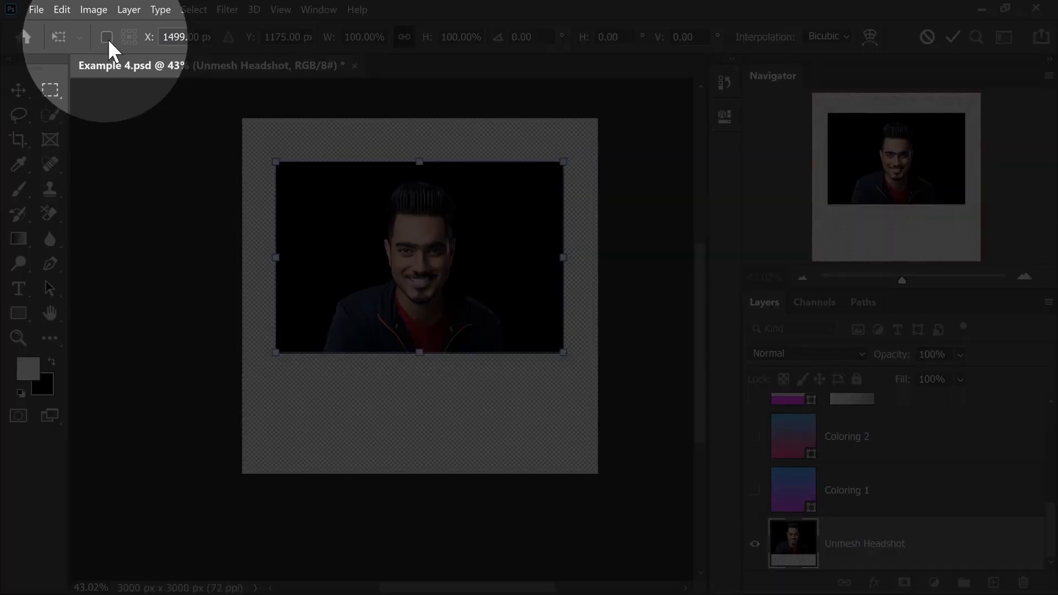
click(108, 37)
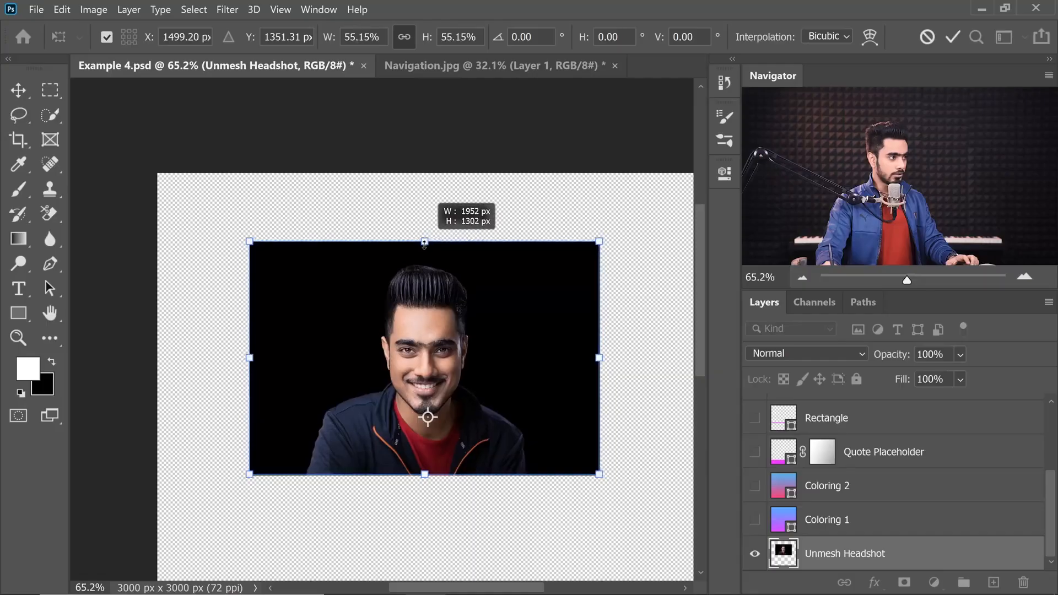
Scale the headshot proportionally to about 55.5%, stretch only its height to about 67% around the reference point, and apply the transform
mouse_move(425, 243)
mouse_down()
mouse_move(424, 255)
mouse_move(436, 206)
mouse_move(440, 239)
mouse_up()
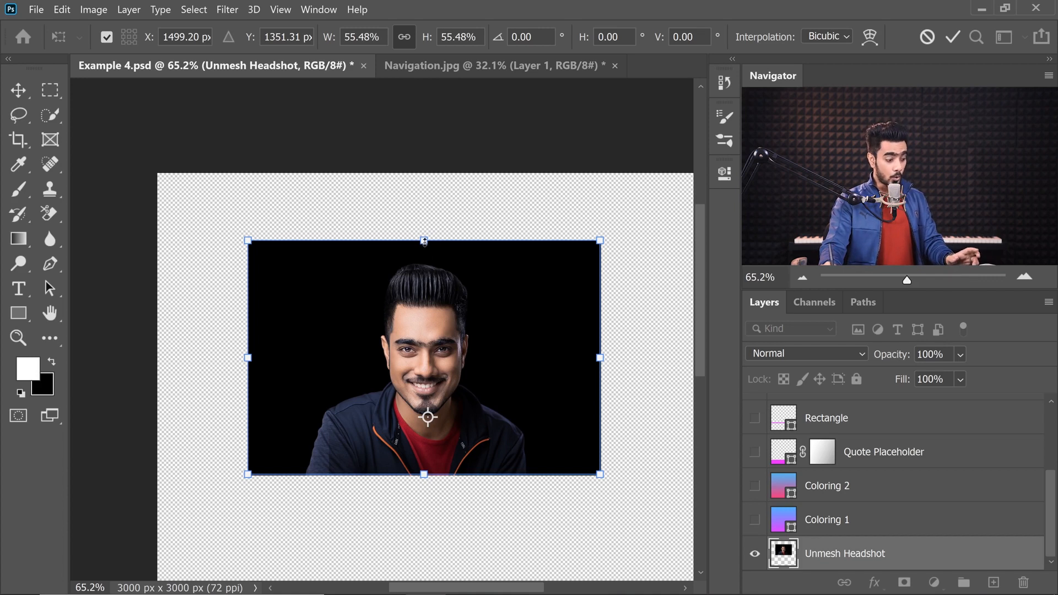
drag(424, 240, 423, 205)
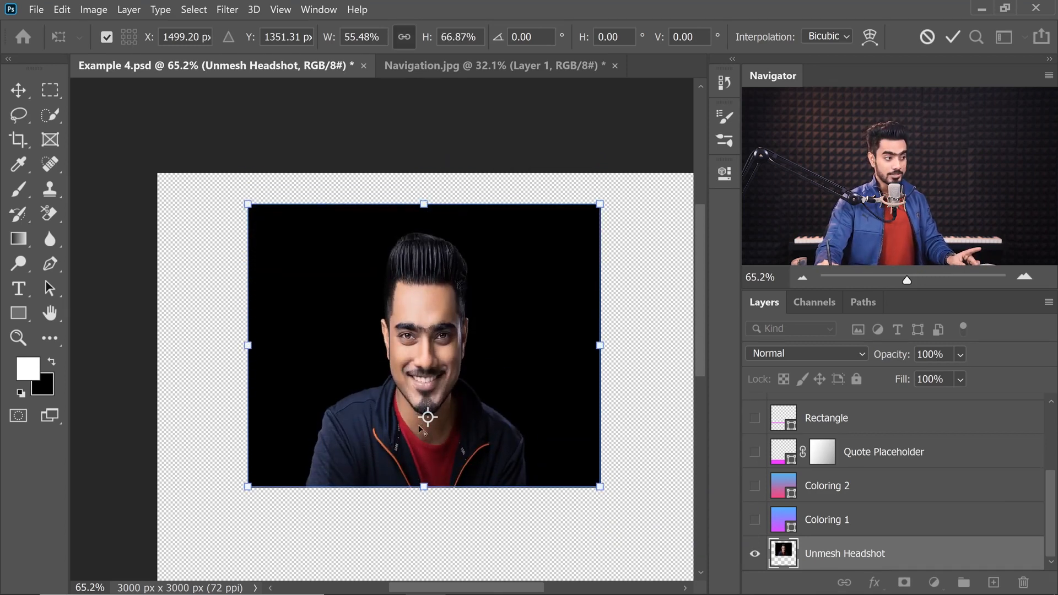
key(Return)
key(b)
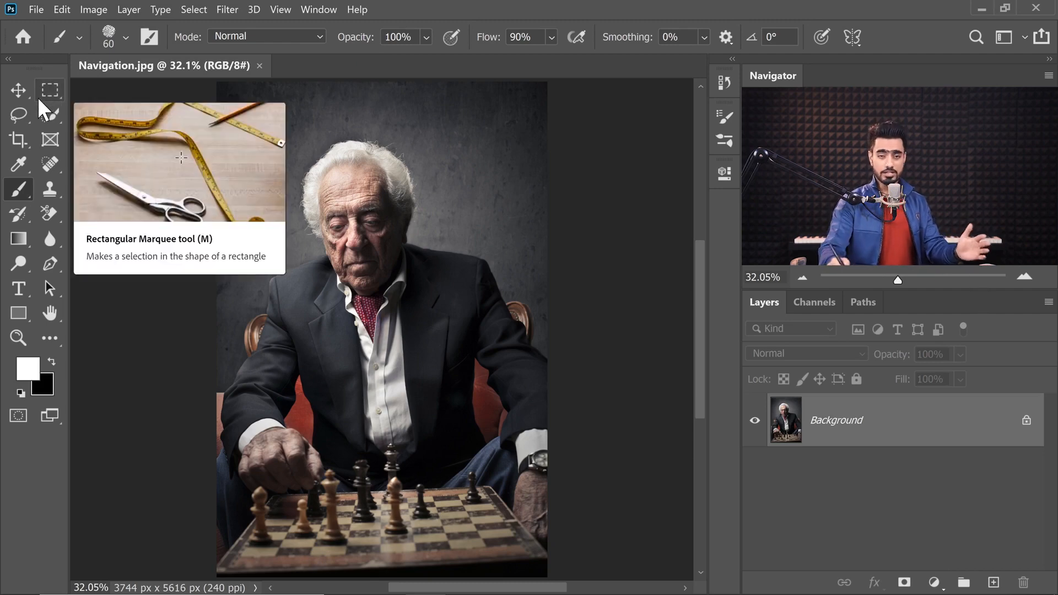
click(36, 9)
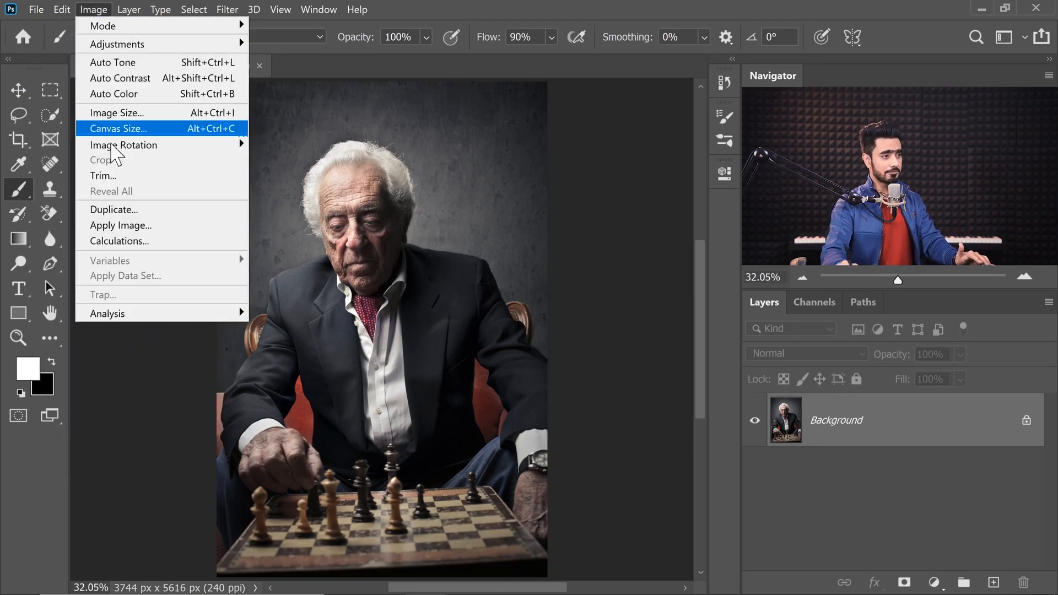
click(654, 208)
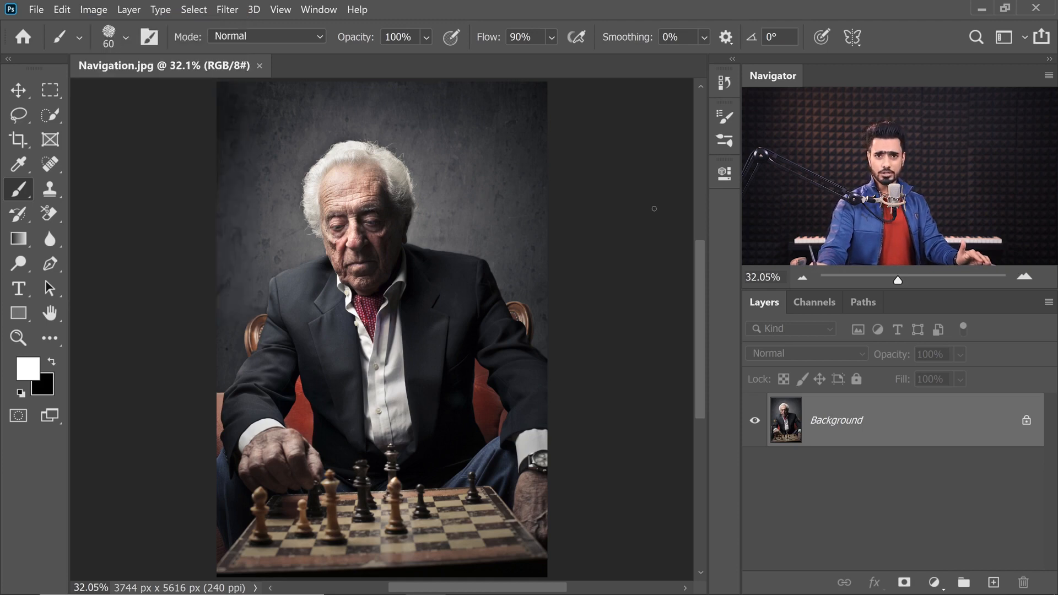
click(93, 10)
mouse_move(143, 25)
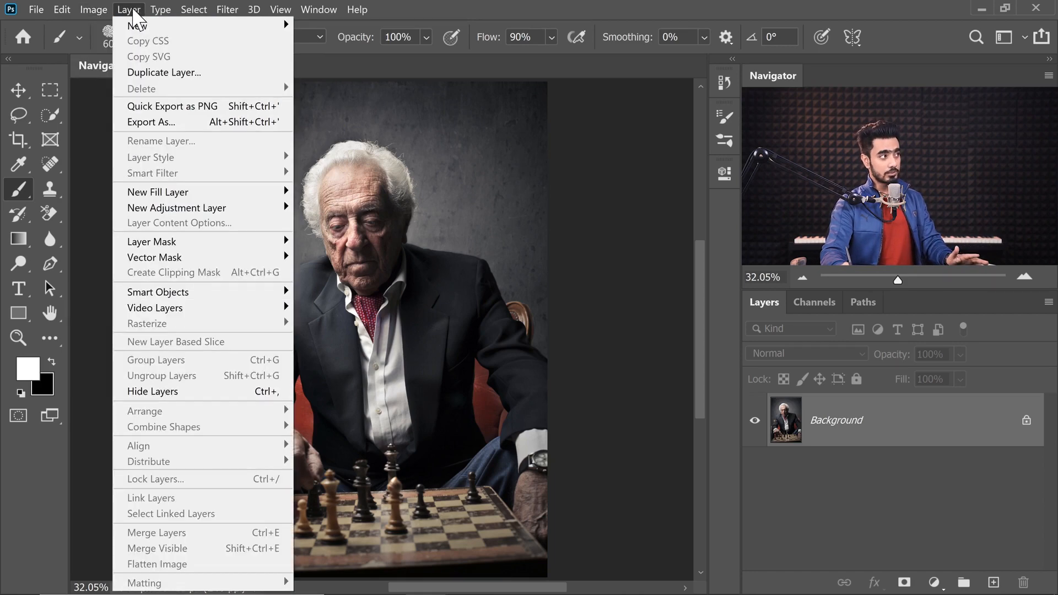
click(132, 11)
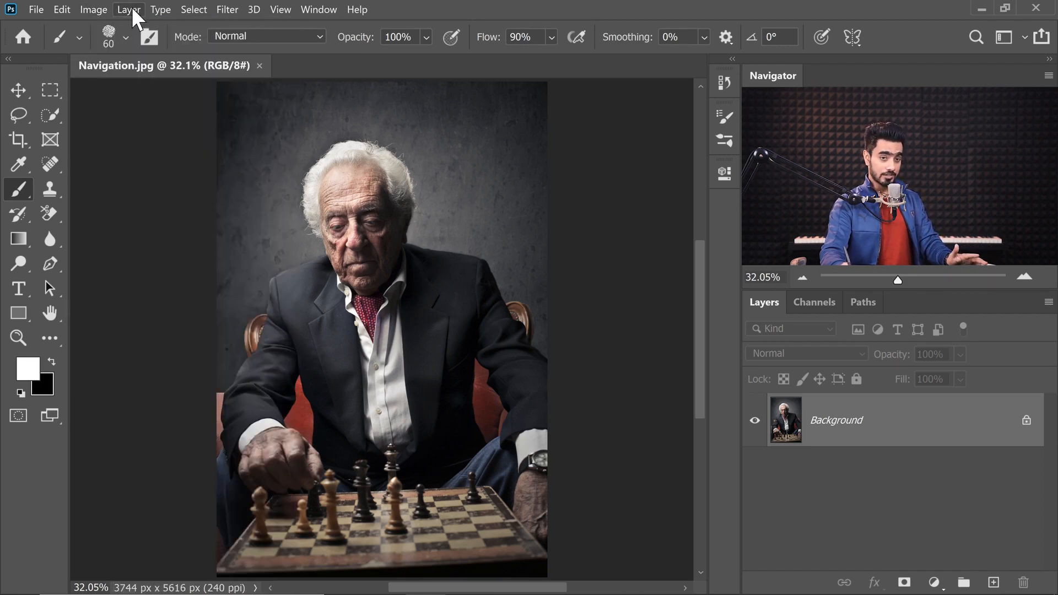
click(232, 8)
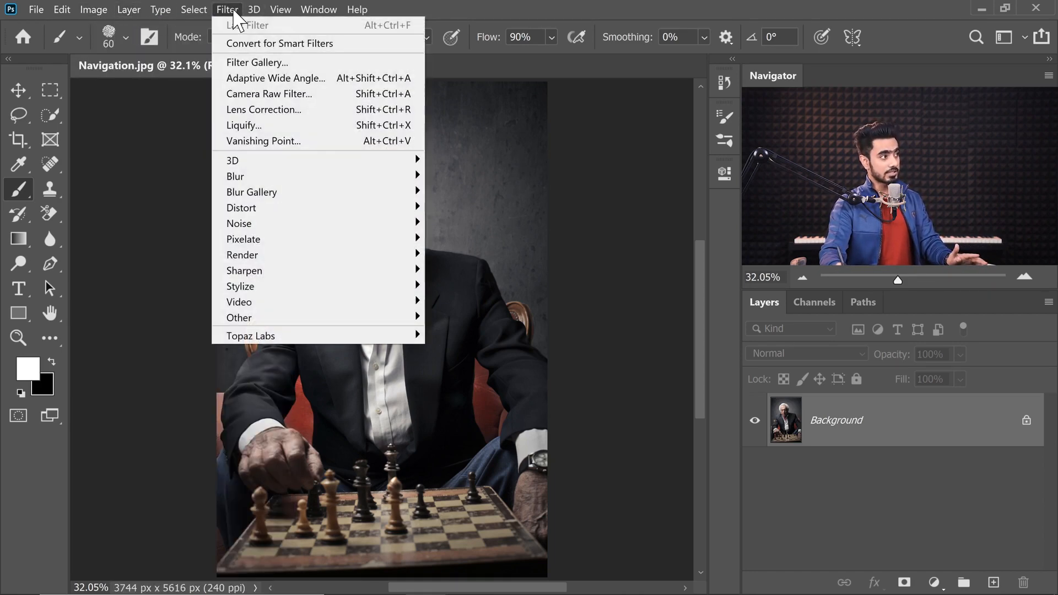
click(234, 8)
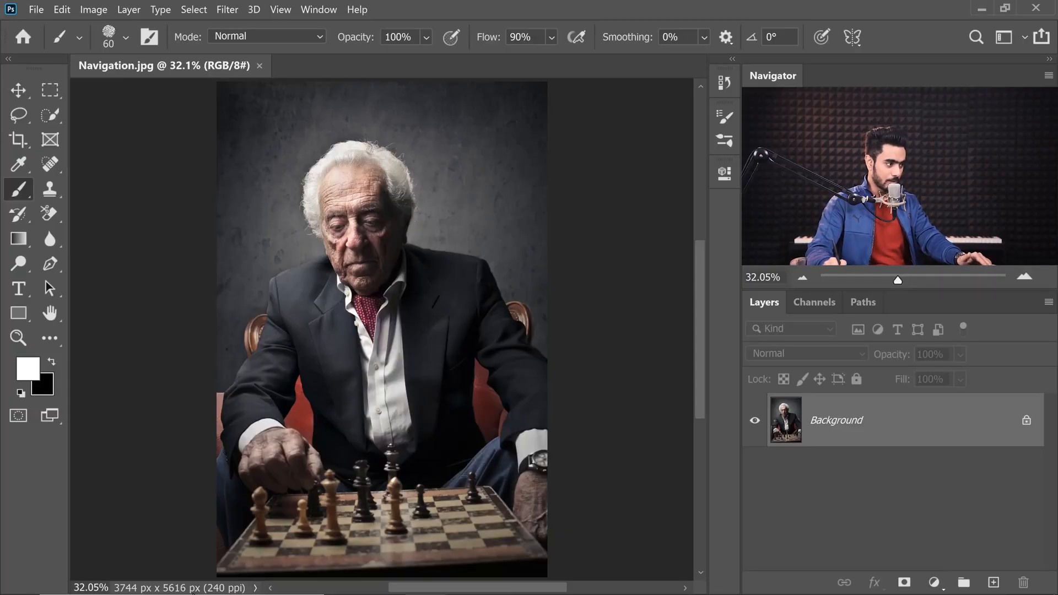
Choose Document Dimensions as the document window's status information, and change it to Document Profile
click(256, 588)
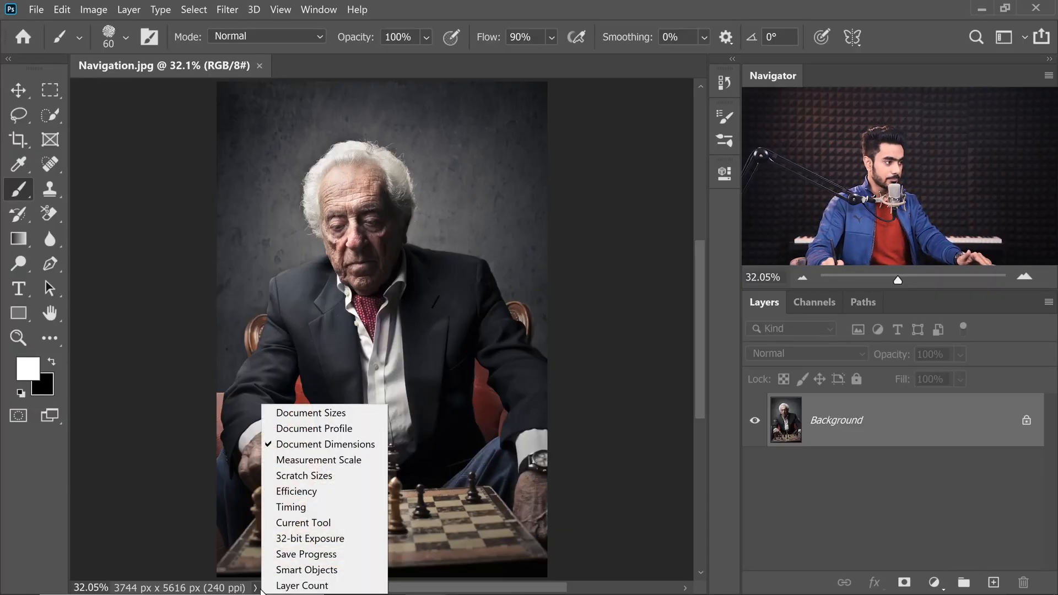
click(331, 445)
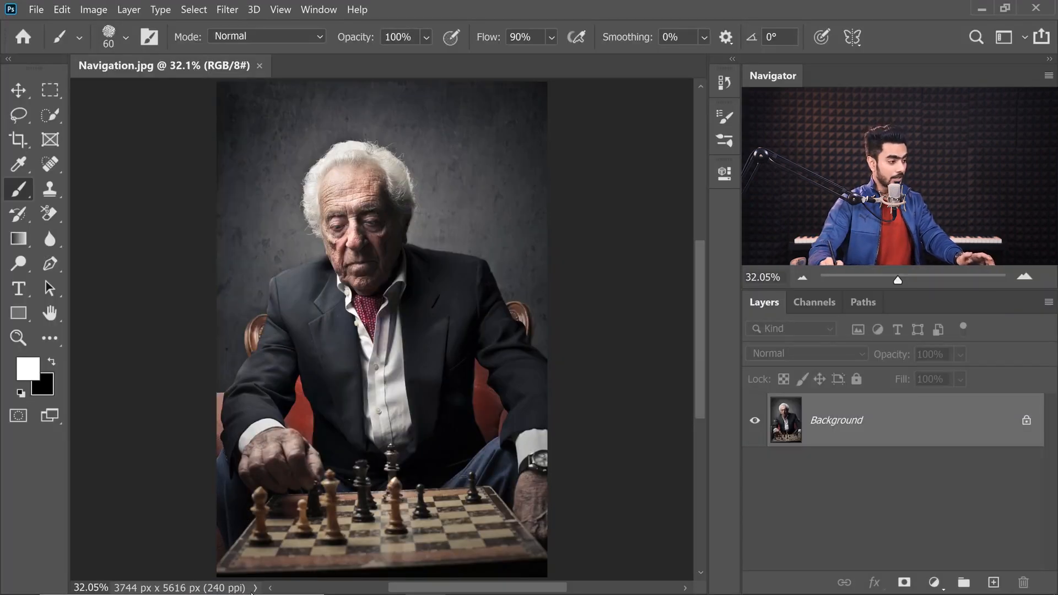
click(255, 587)
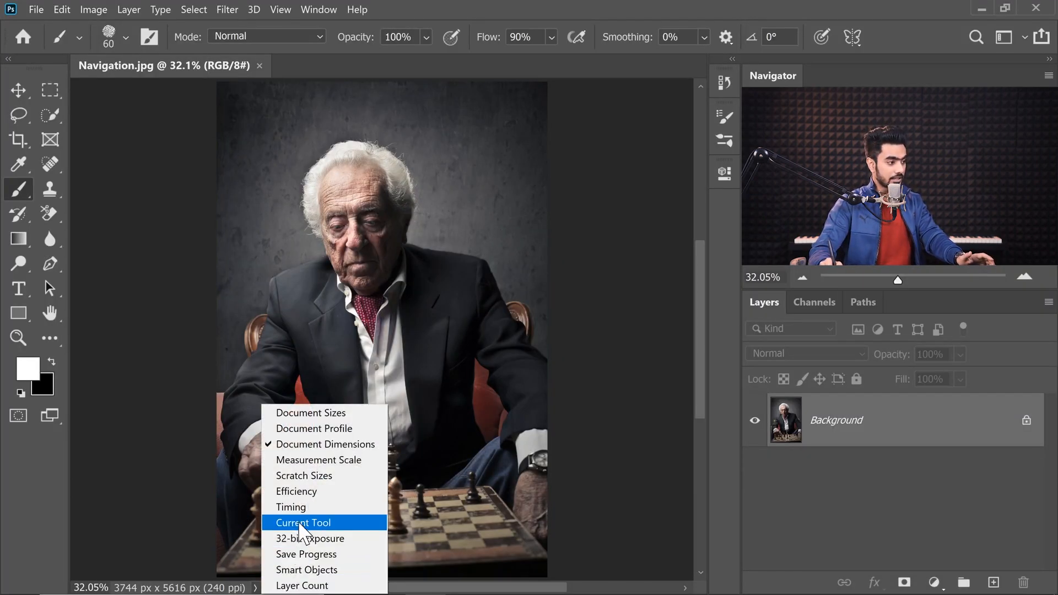
click(347, 430)
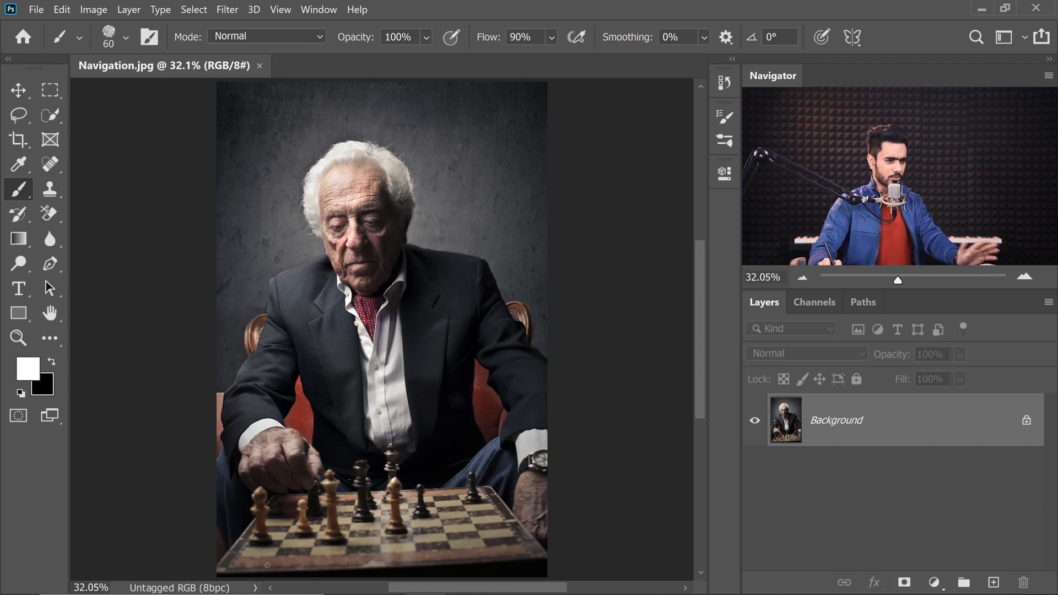
Set the document window's status information to Layer Count and add two empty layers above the Background
click(256, 586)
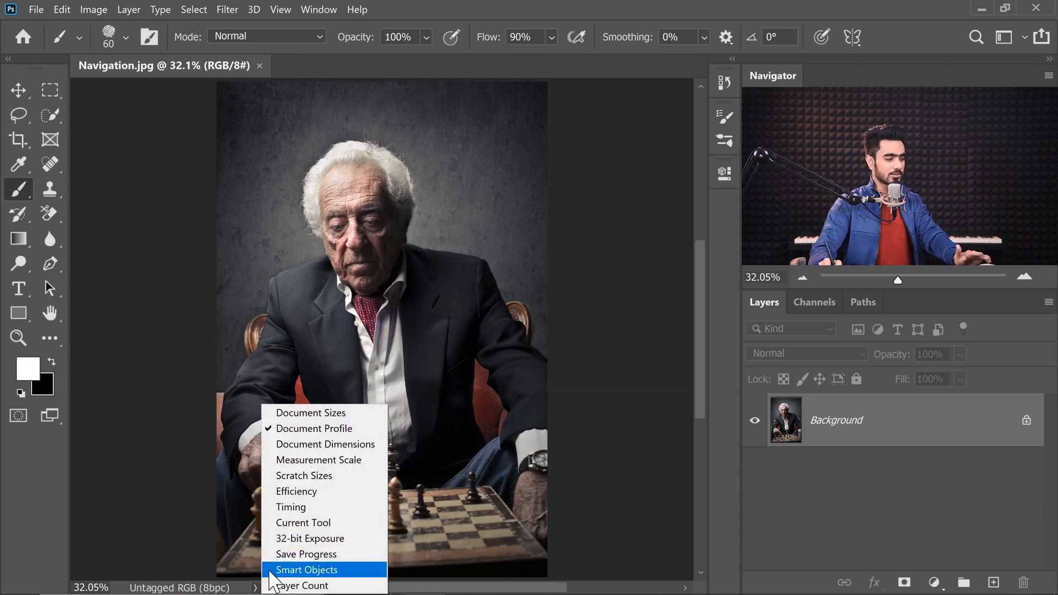
click(321, 586)
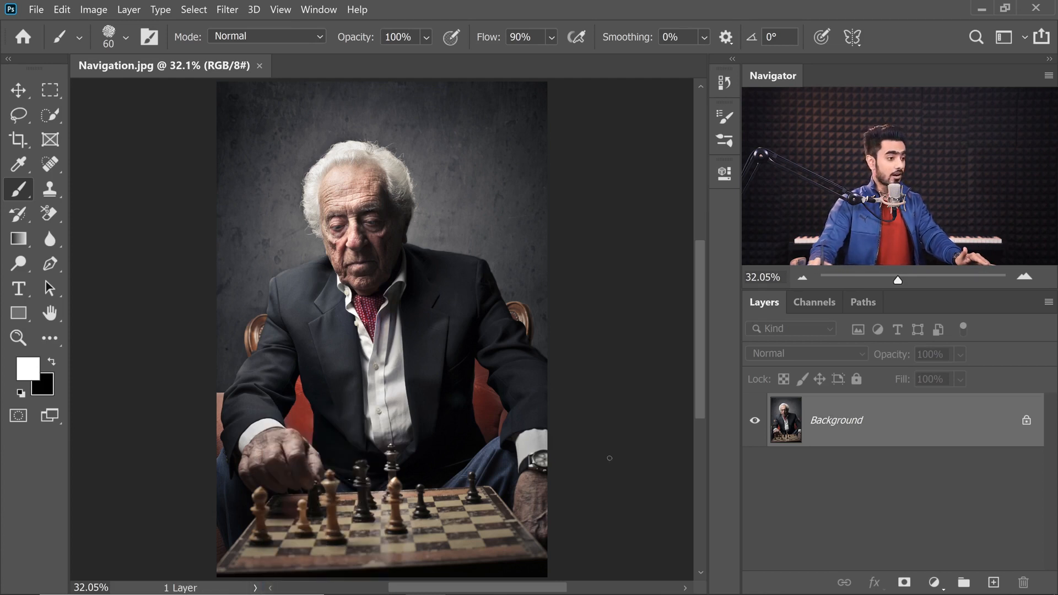
click(997, 584)
click(997, 584)
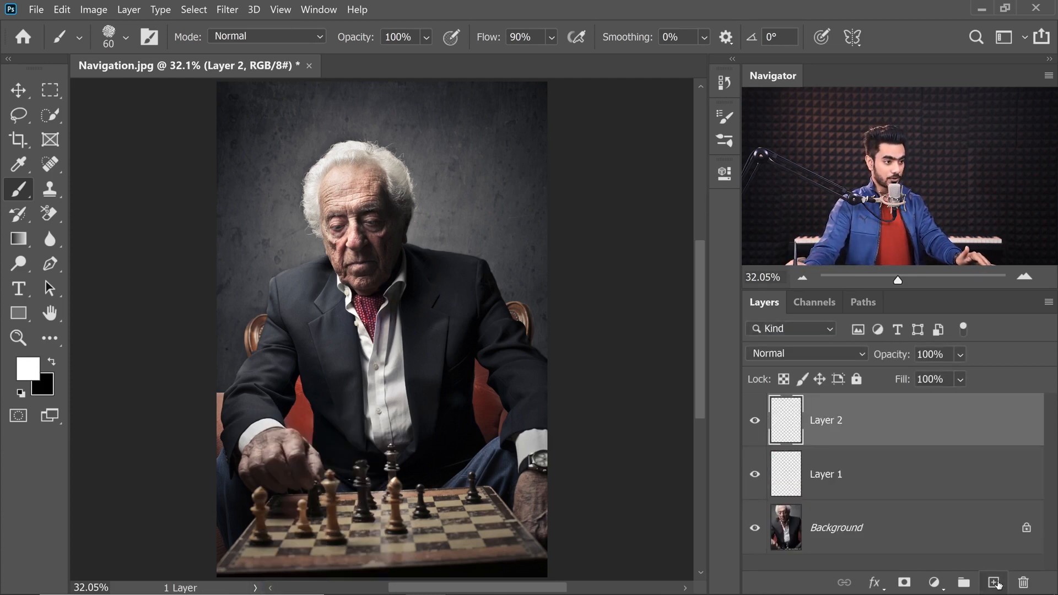
Add three more empty layers above Layer 2
click(997, 584)
click(997, 584)
click(997, 584)
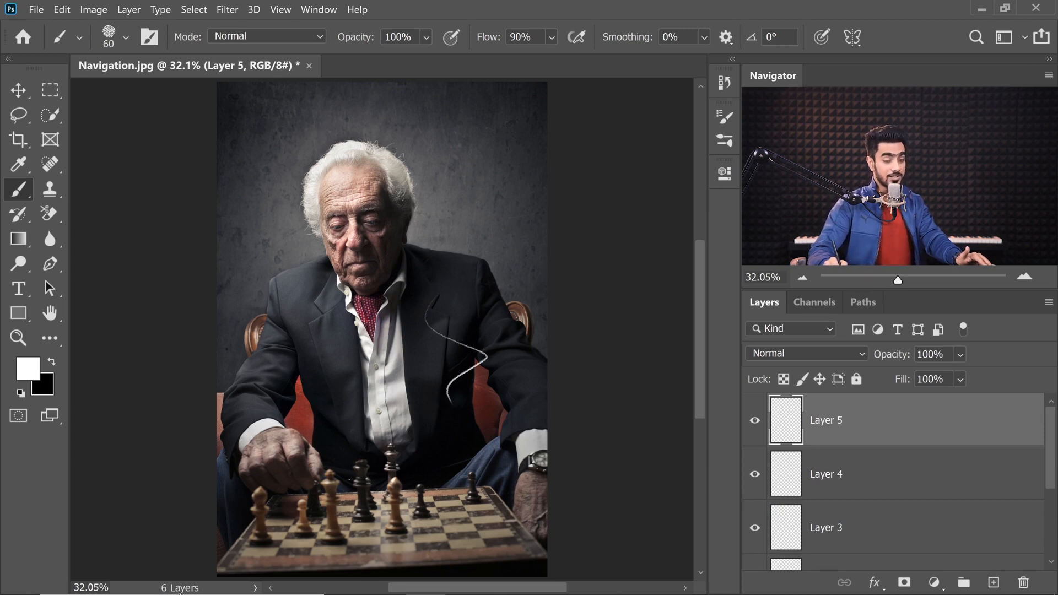
scroll(1044, 496, down, 3)
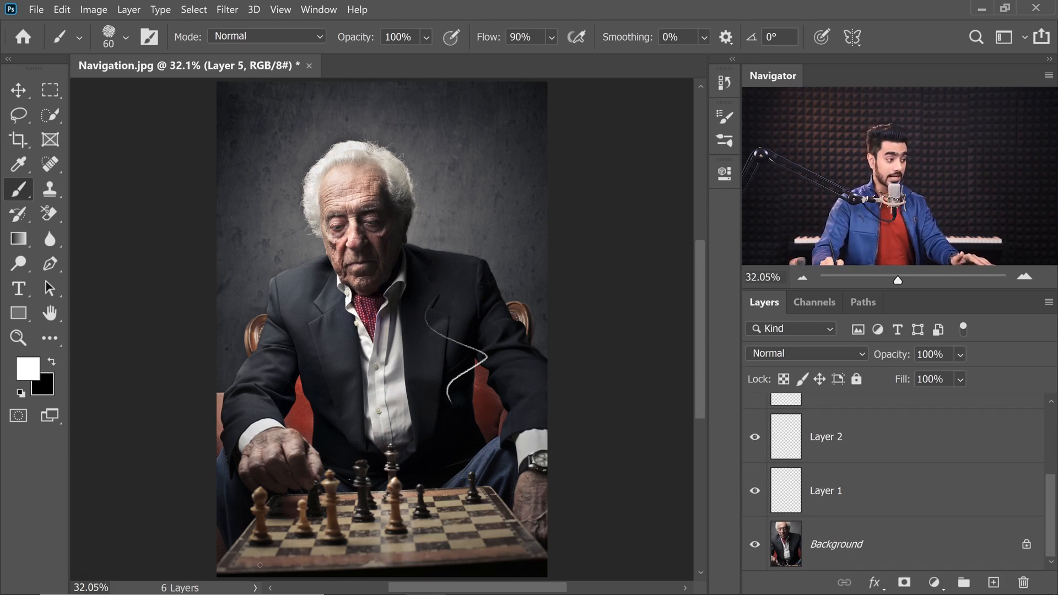
Change the document window's status information to Document Dimensions, to Document Profile, and back to Document Dimensions
click(255, 587)
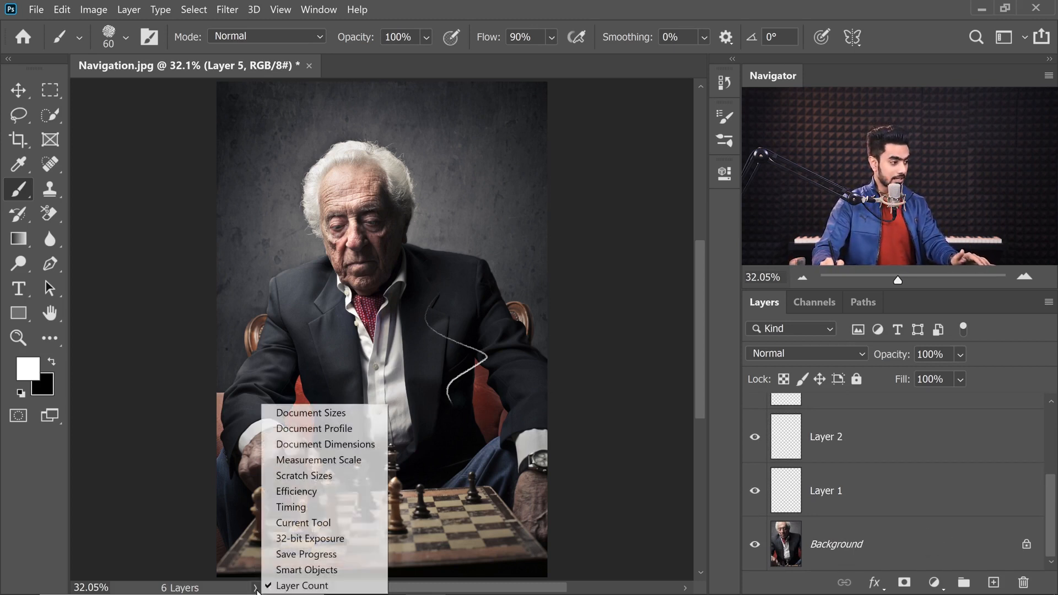
click(325, 444)
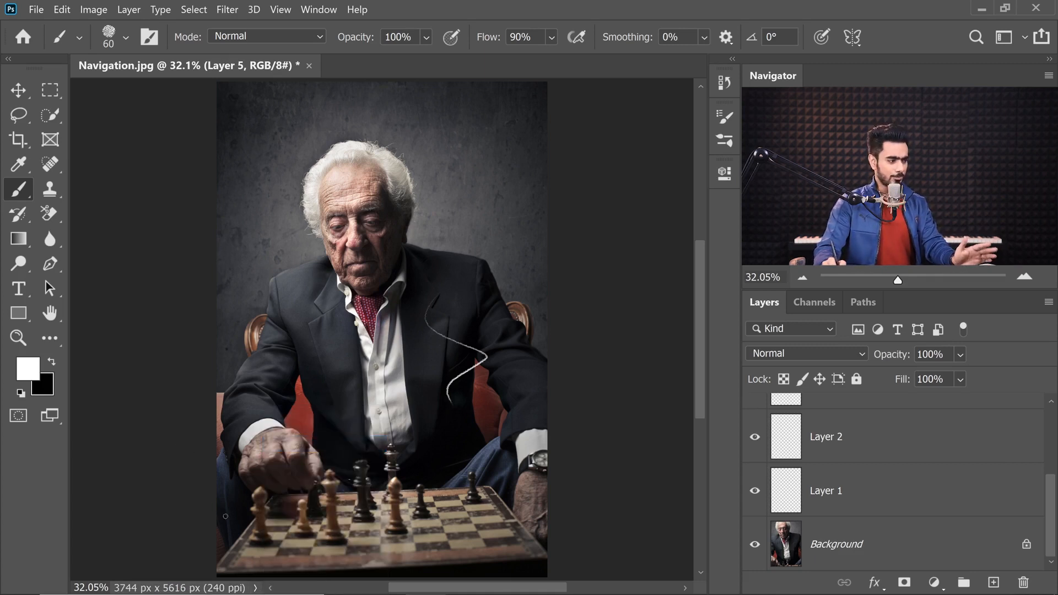
click(256, 587)
click(315, 427)
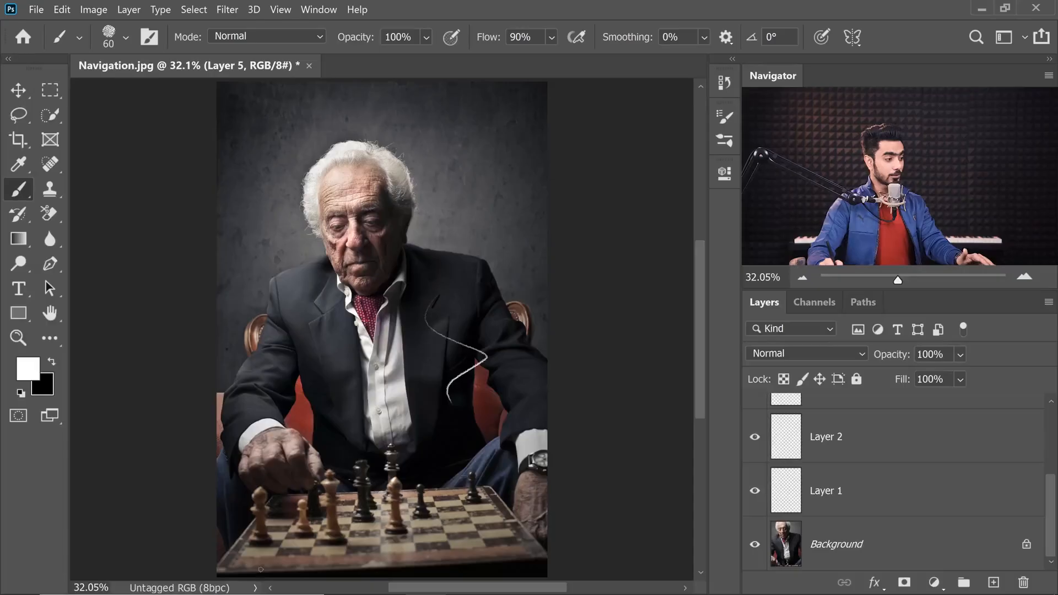
click(255, 588)
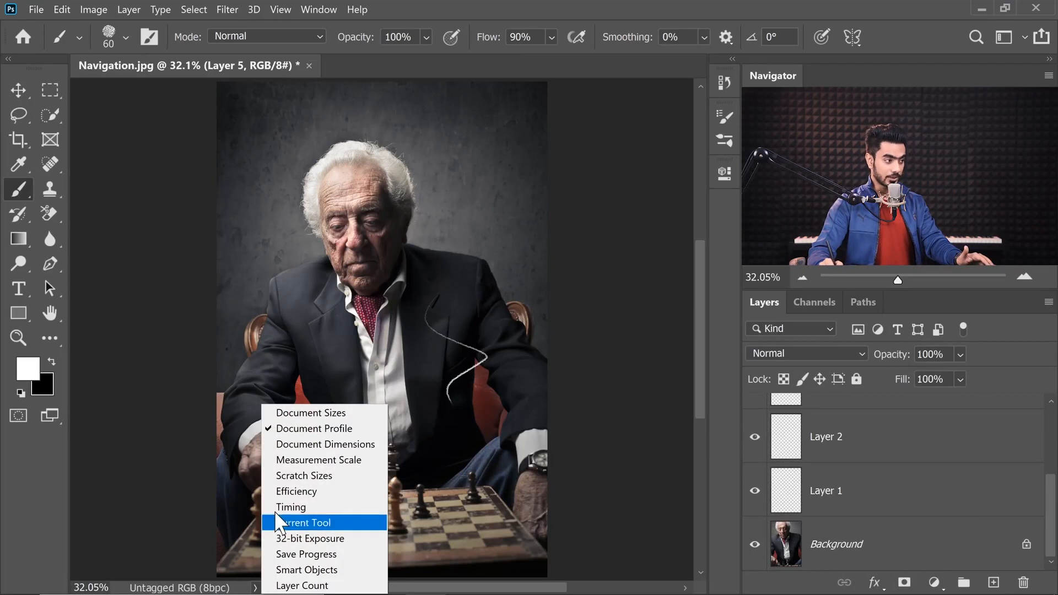
click(311, 440)
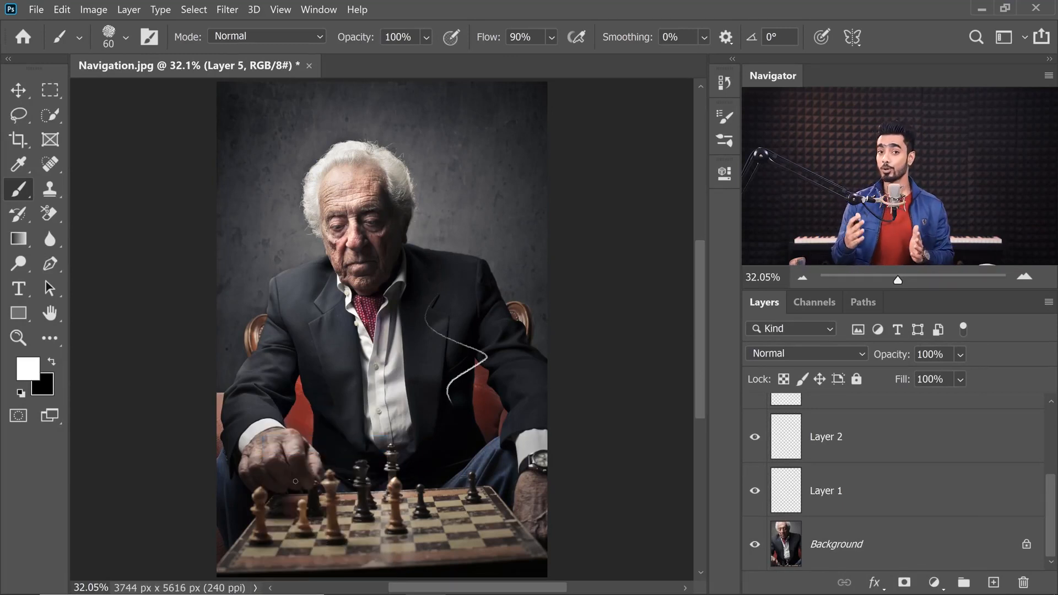
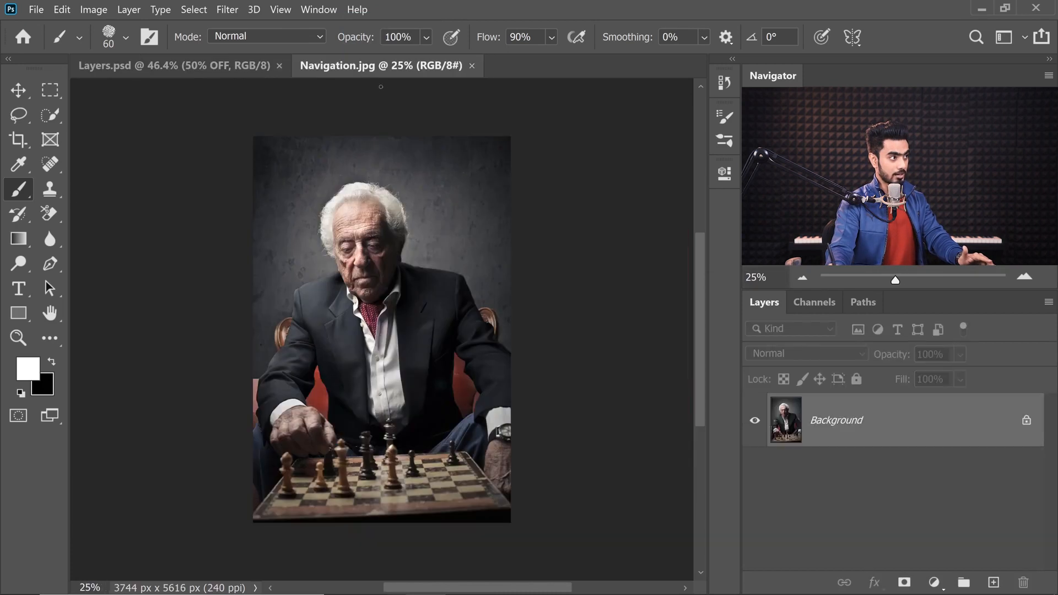
Place Subject.jpg from the Example 1 folder into Navigation.jpg as a new layer and commit the placement
click(262, 63)
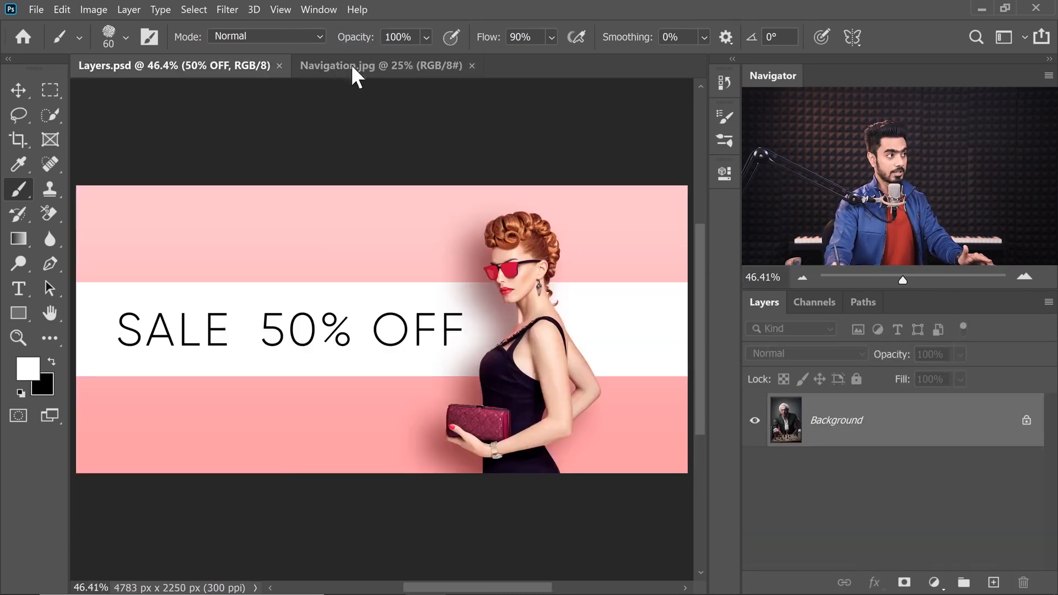
click(358, 70)
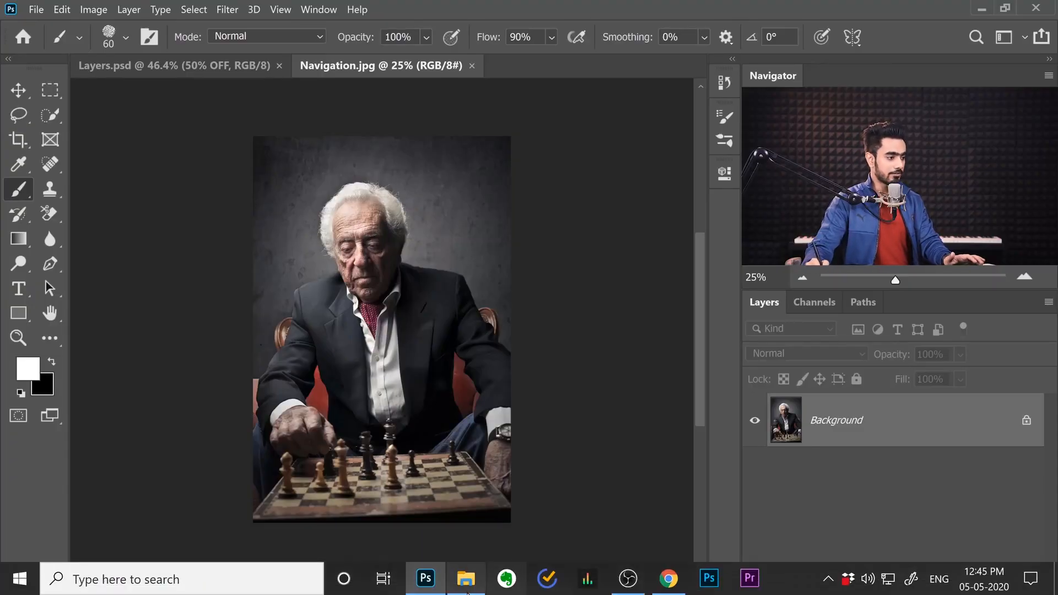
click(465, 588)
click(776, 329)
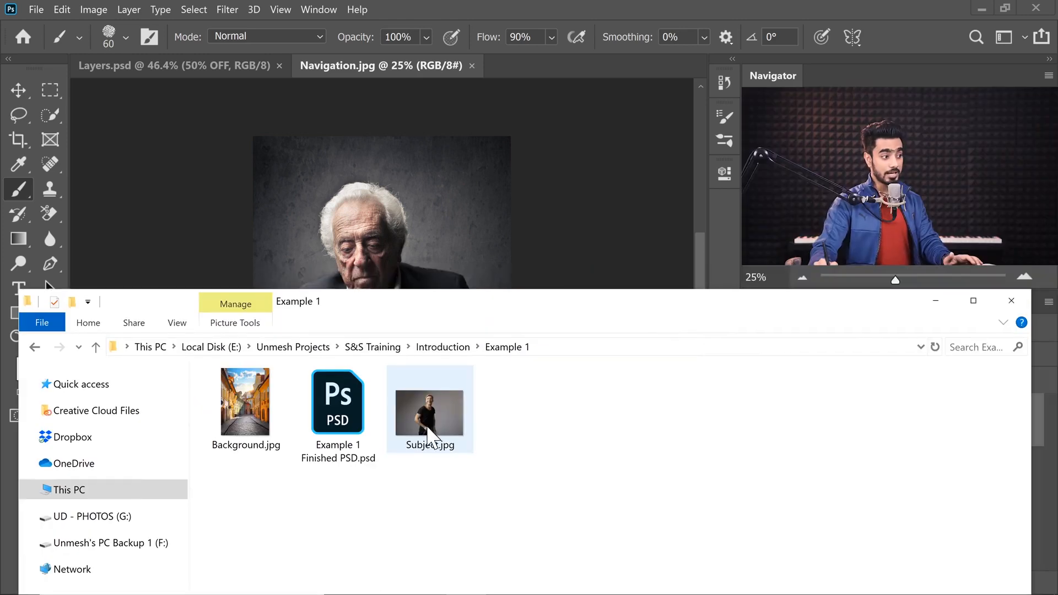
click(433, 435)
drag(432, 435, 415, 209)
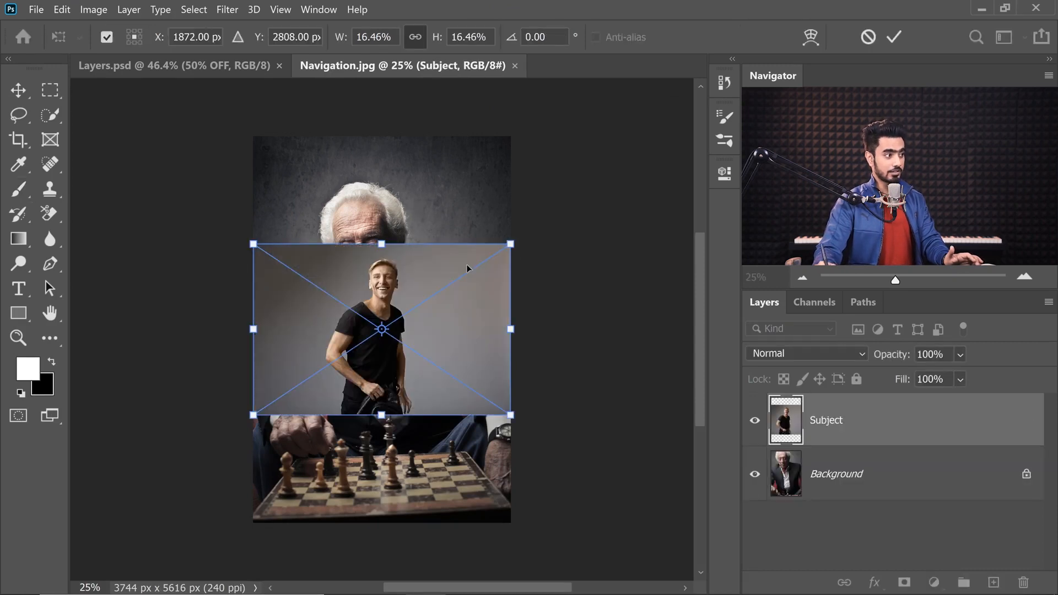
key(Return)
Select the Subject layer in Navigation.jpg, and open Subject.jpg from the folder as a separate document
click(815, 479)
click(863, 443)
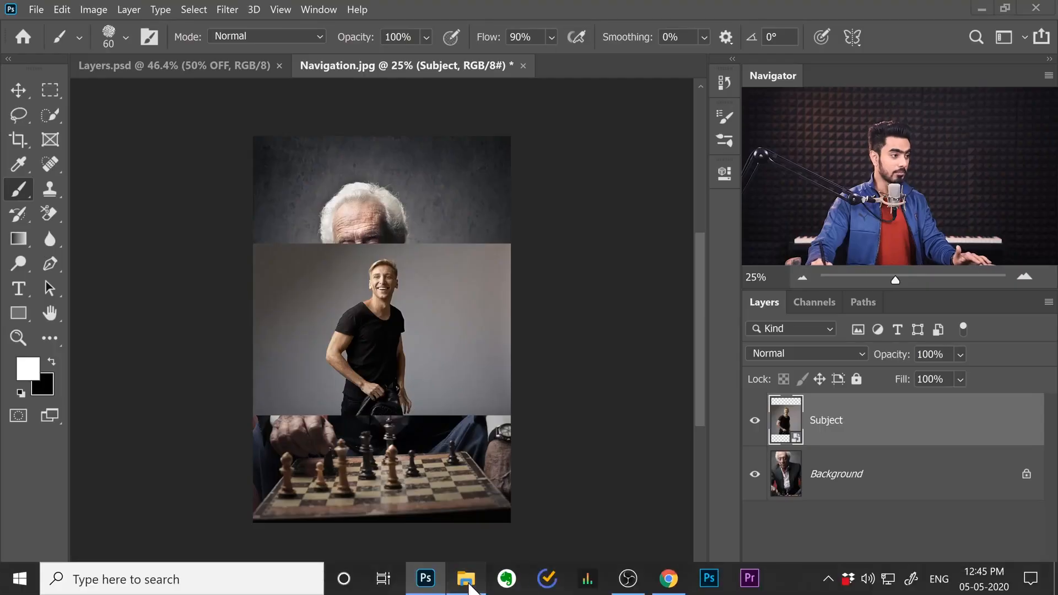
click(469, 585)
drag(429, 413, 569, 151)
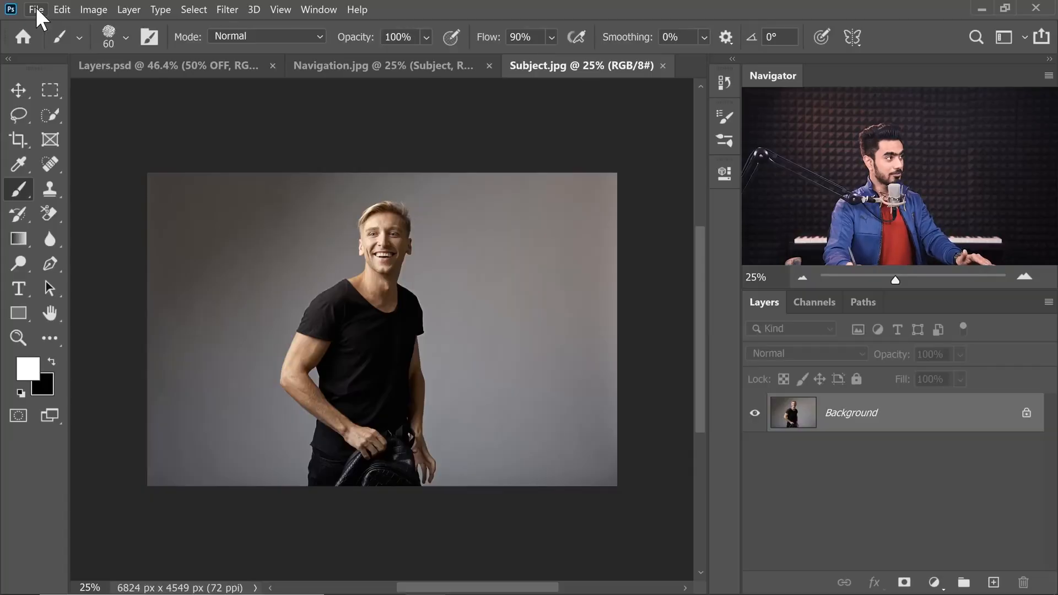
Start a new document, browse the Print presets, and switch to the Art & Illustration presets
click(36, 9)
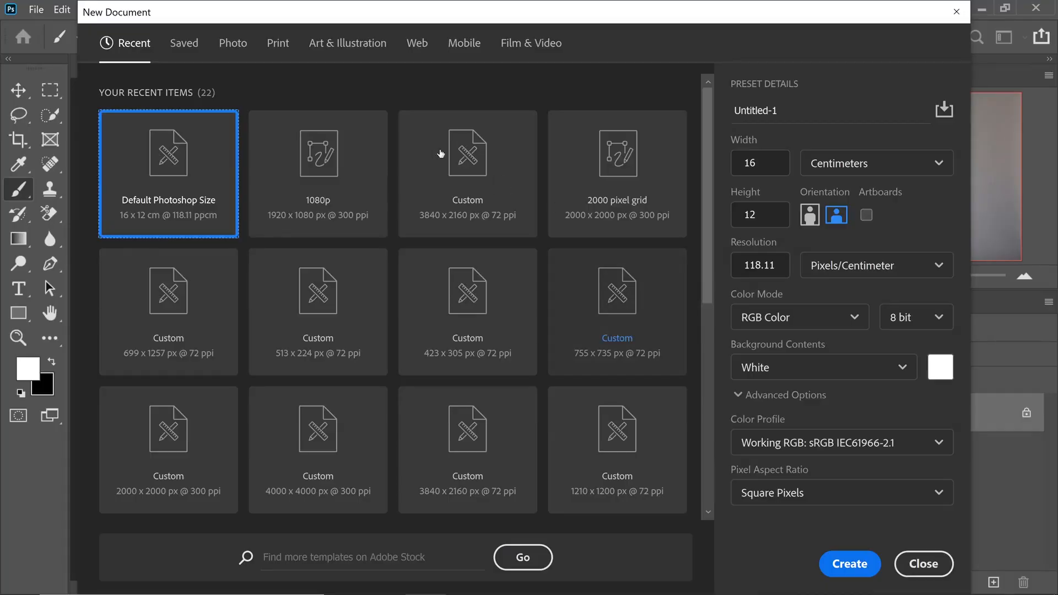
click(278, 43)
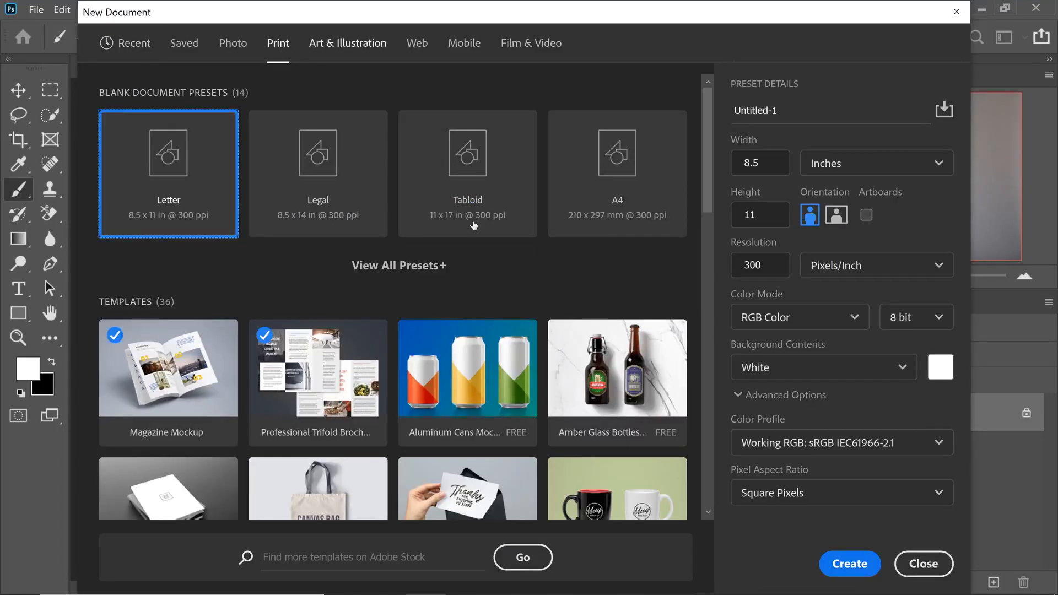
click(424, 270)
click(338, 328)
click(586, 205)
click(193, 207)
click(347, 43)
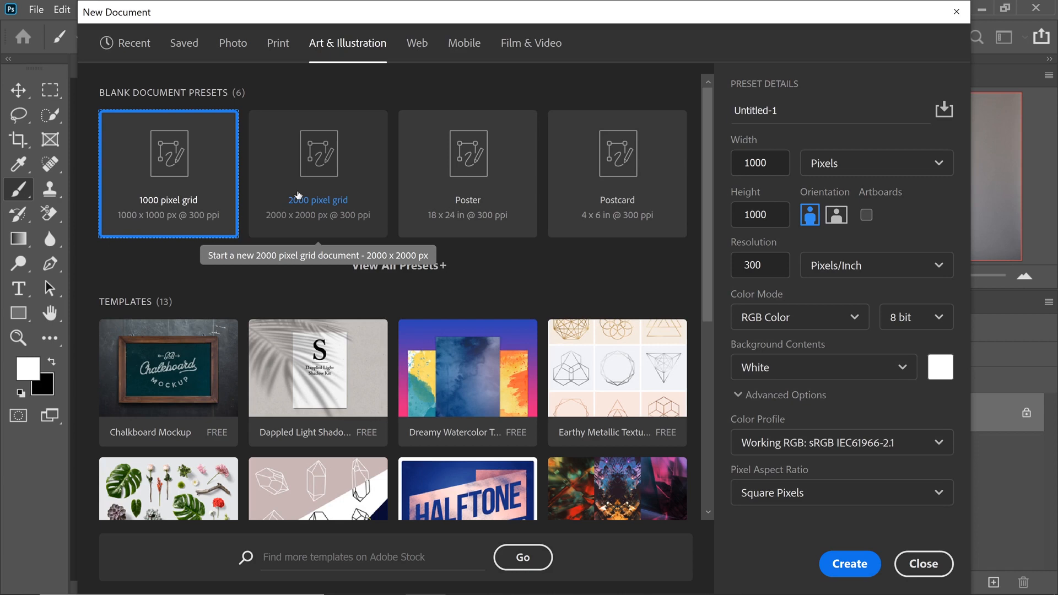
Name the new document Learn Photoshop
key(Tab)
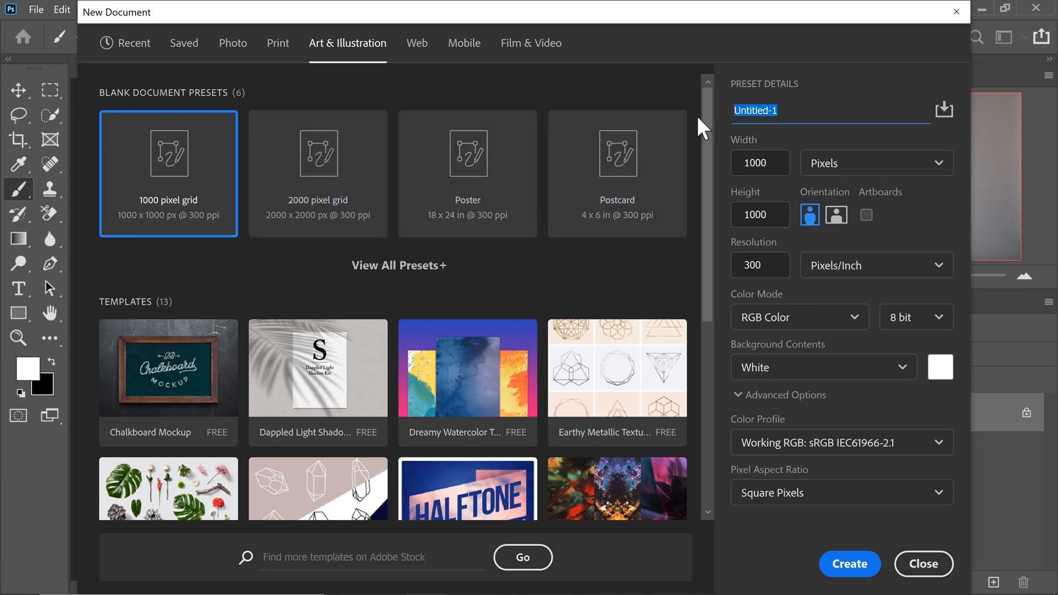
text(Lear)
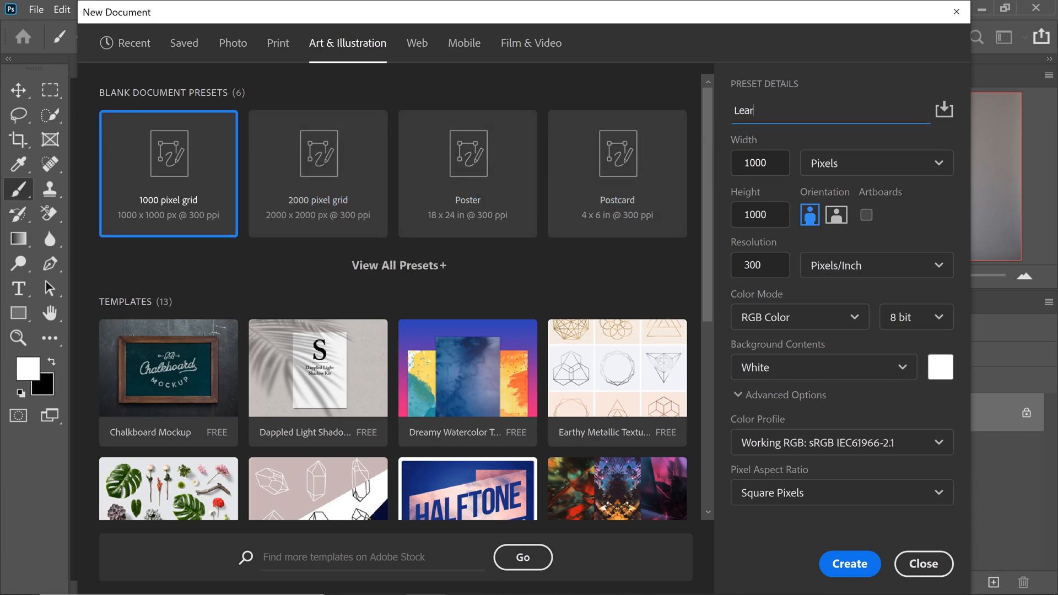
text( nPhotoshop)
key(Return)
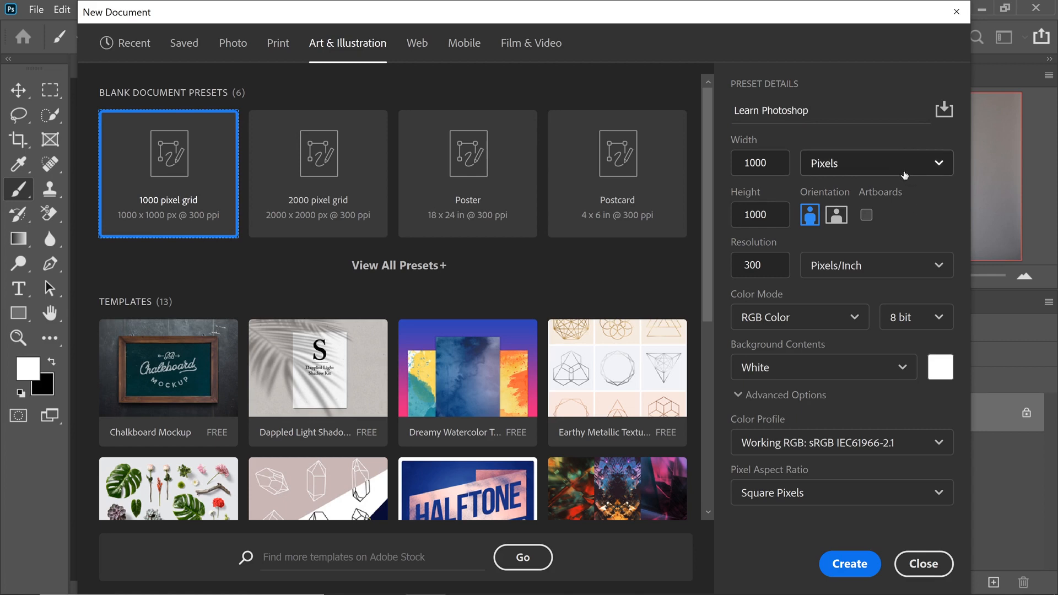
Set the new document's width to 2000 pixels and switch its orientation to portrait
click(919, 172)
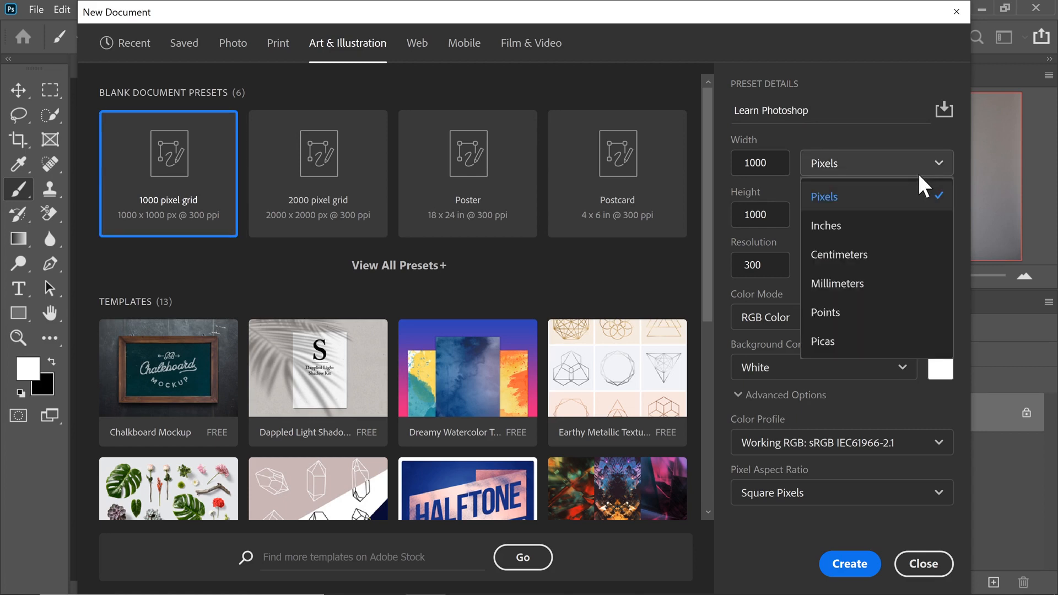
click(905, 169)
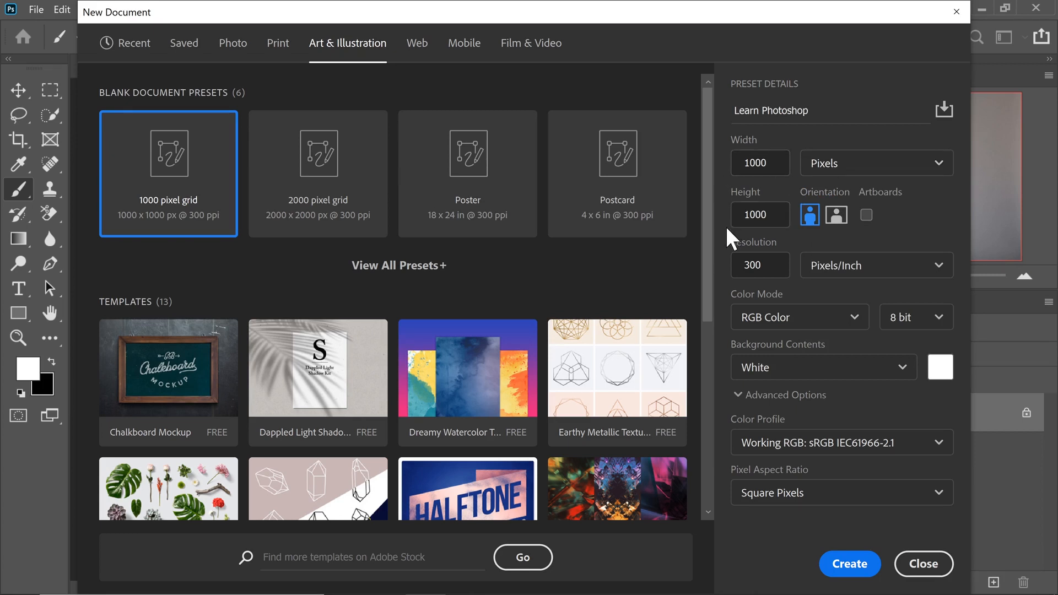
double_click(755, 163)
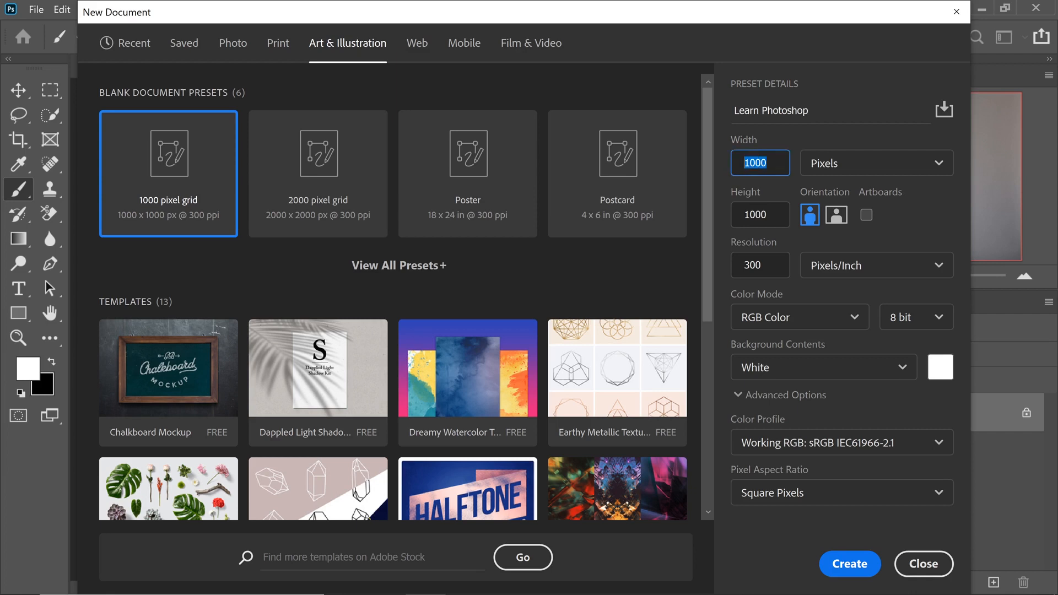
text(200)
key(Tab)
drag(844, 238, 842, 237)
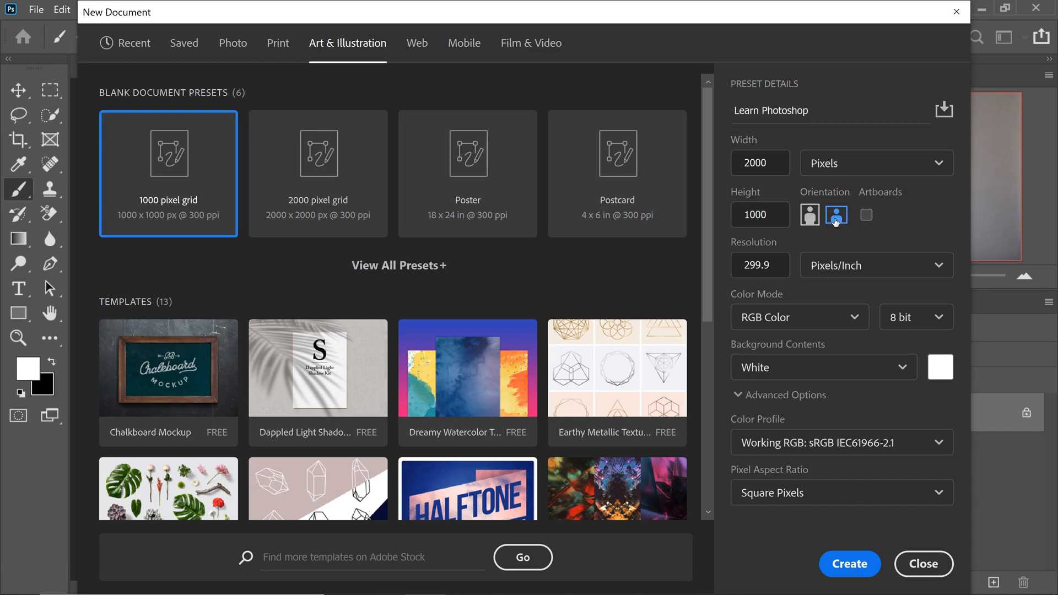
click(810, 216)
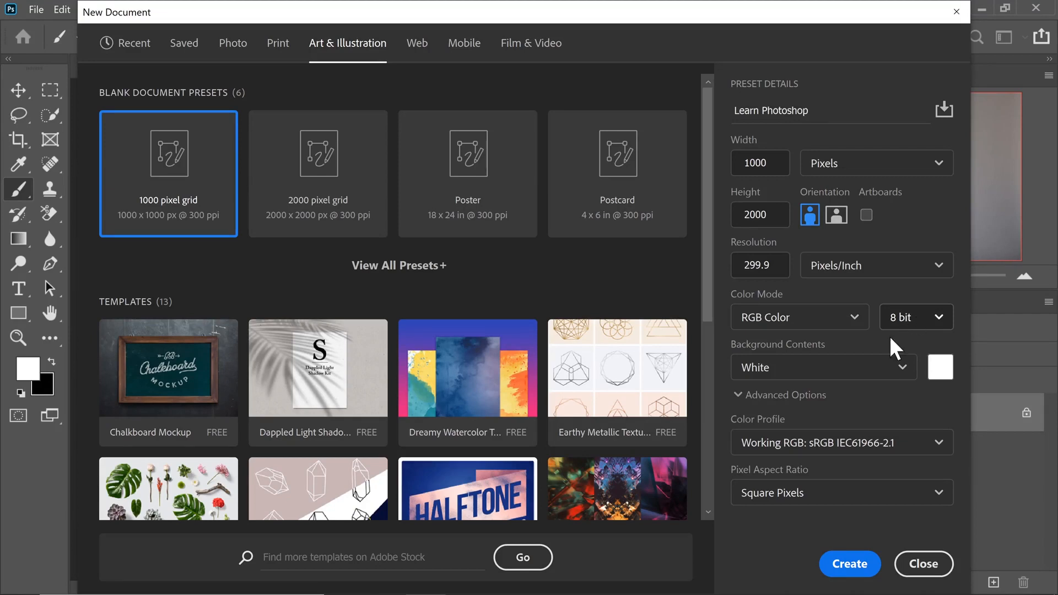
Choose White background contents and the Working RGB: sRGB IEC61966-2.1 color profile, and create the document
click(915, 372)
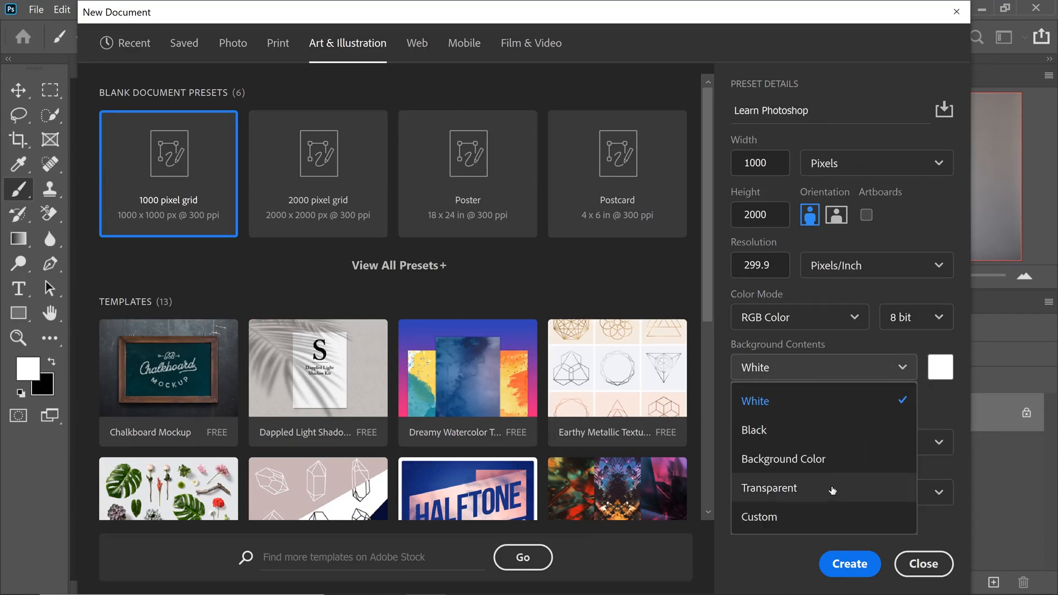
click(877, 410)
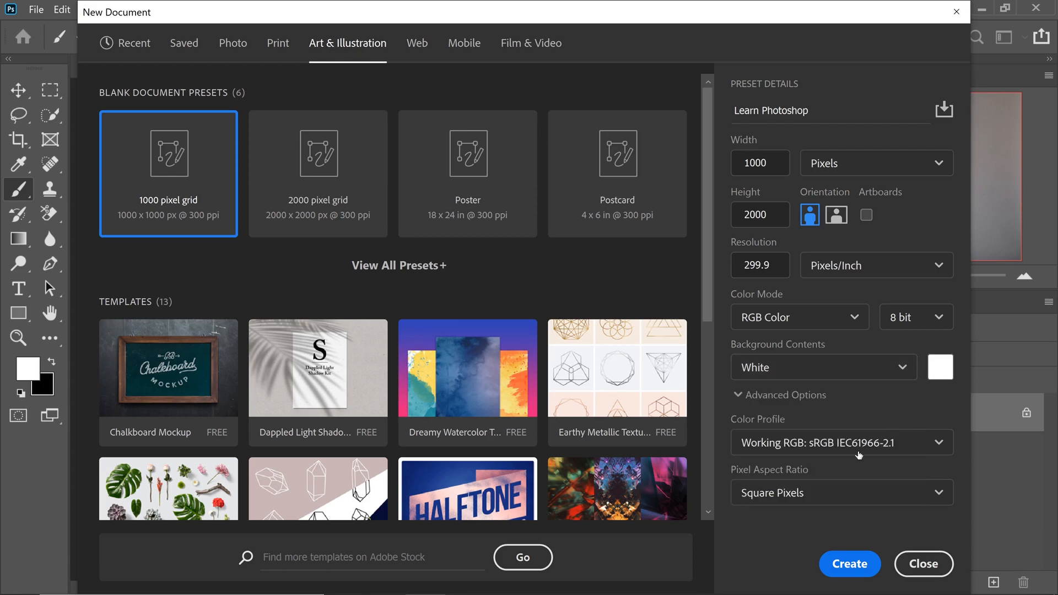
click(809, 444)
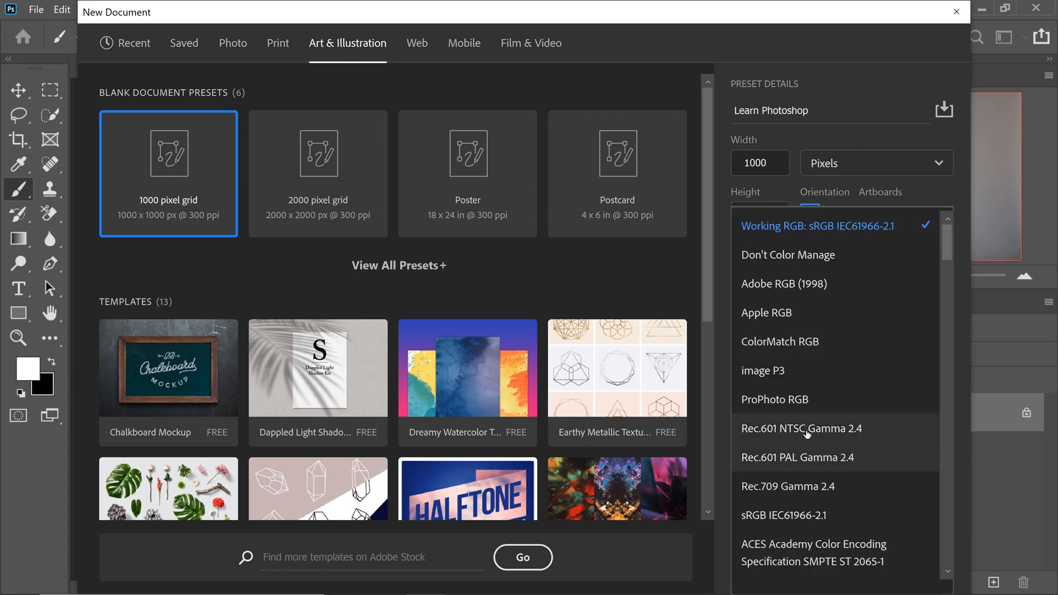
click(807, 226)
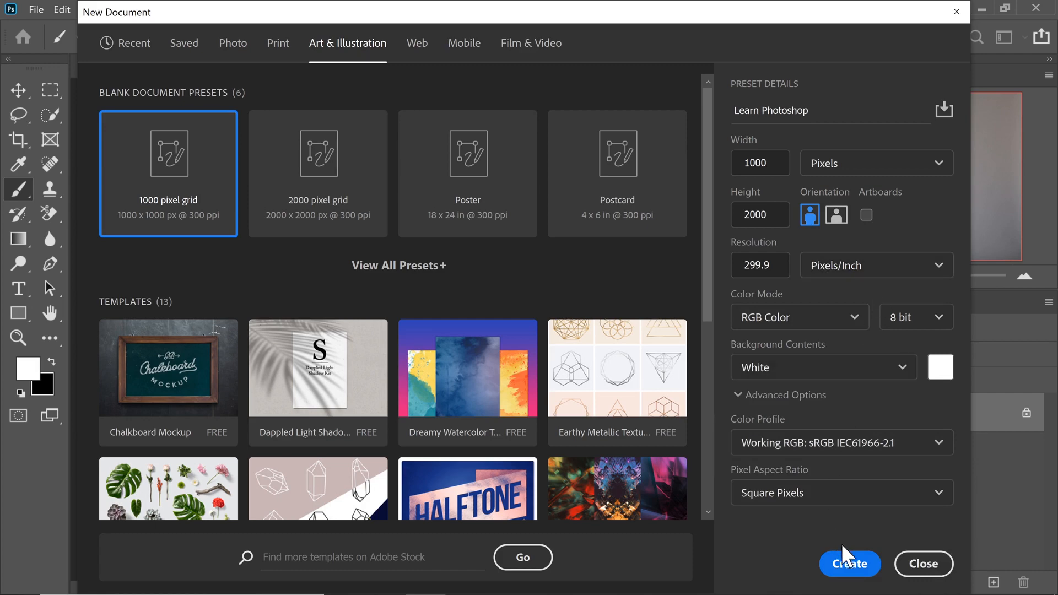
click(850, 564)
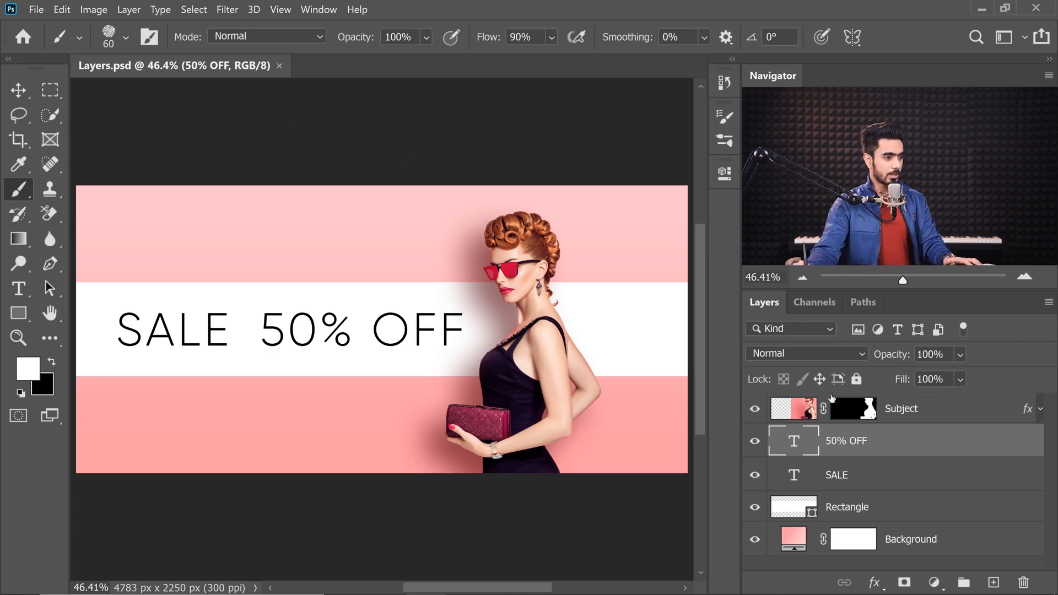
Hide every layer except Background in Layers.psd, and show the Rectangle, SALE, 50% OFF and Subject layers again
alt+click(755, 541)
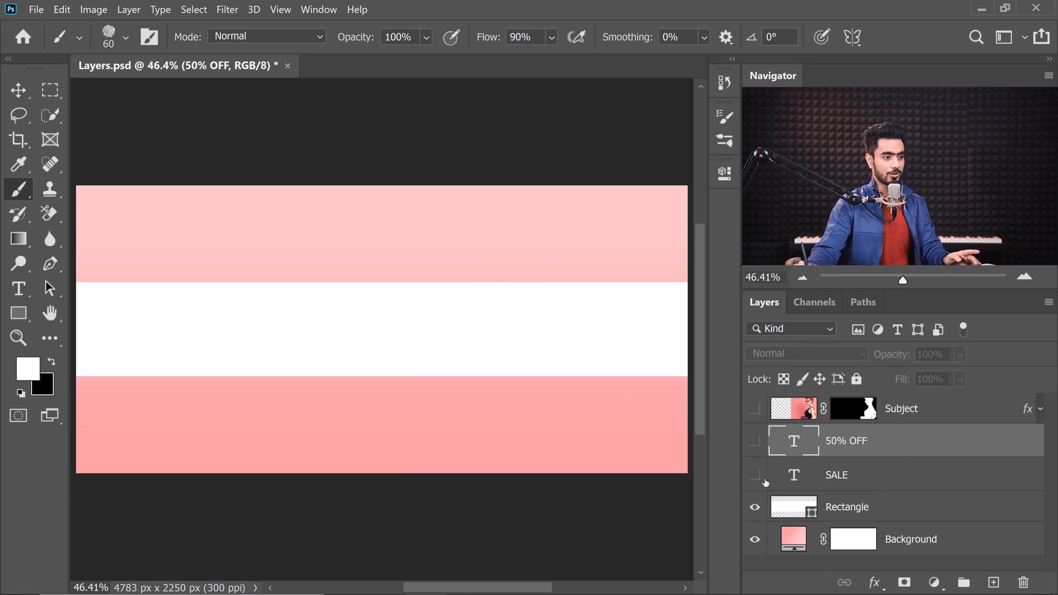
click(754, 442)
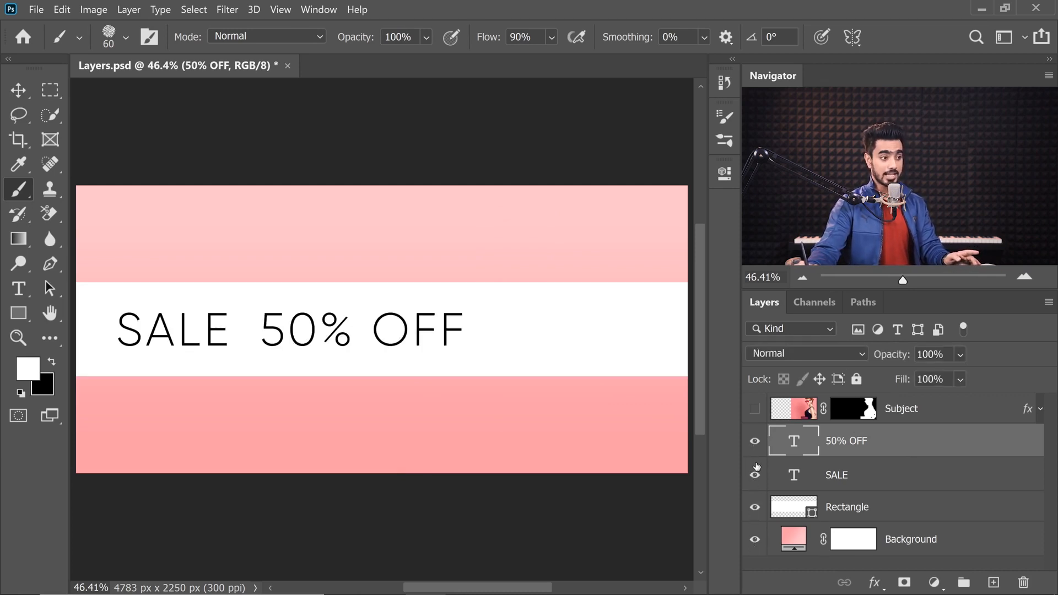
click(756, 412)
click(752, 410)
click(749, 409)
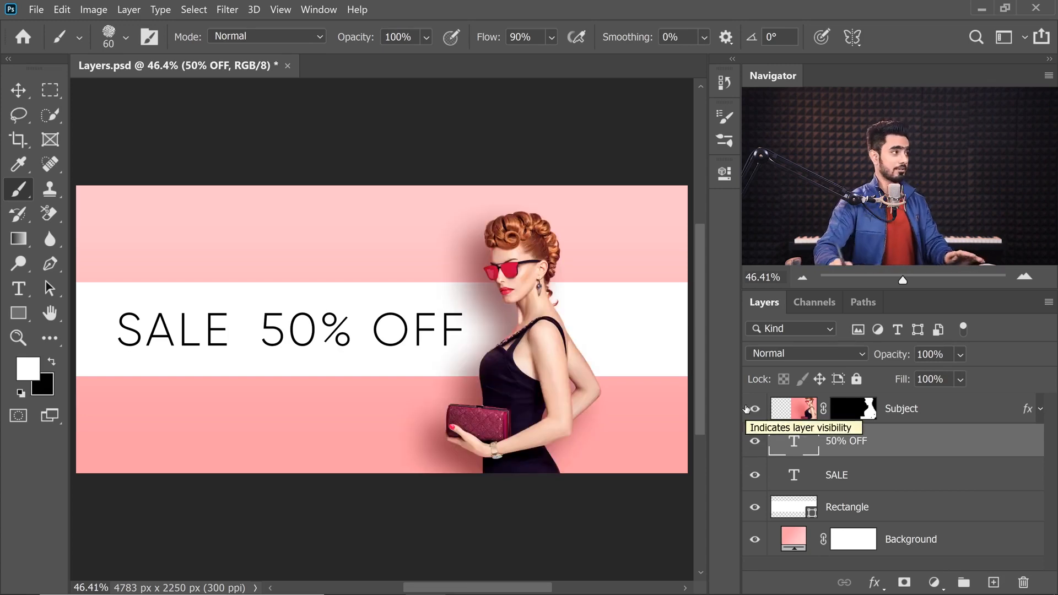
click(36, 12)
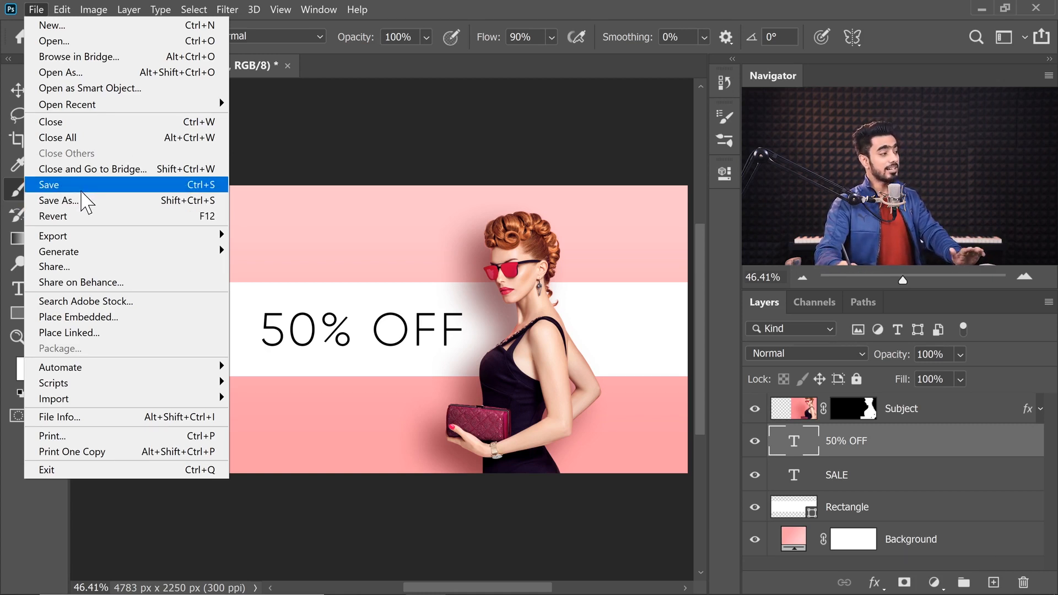
click(348, 164)
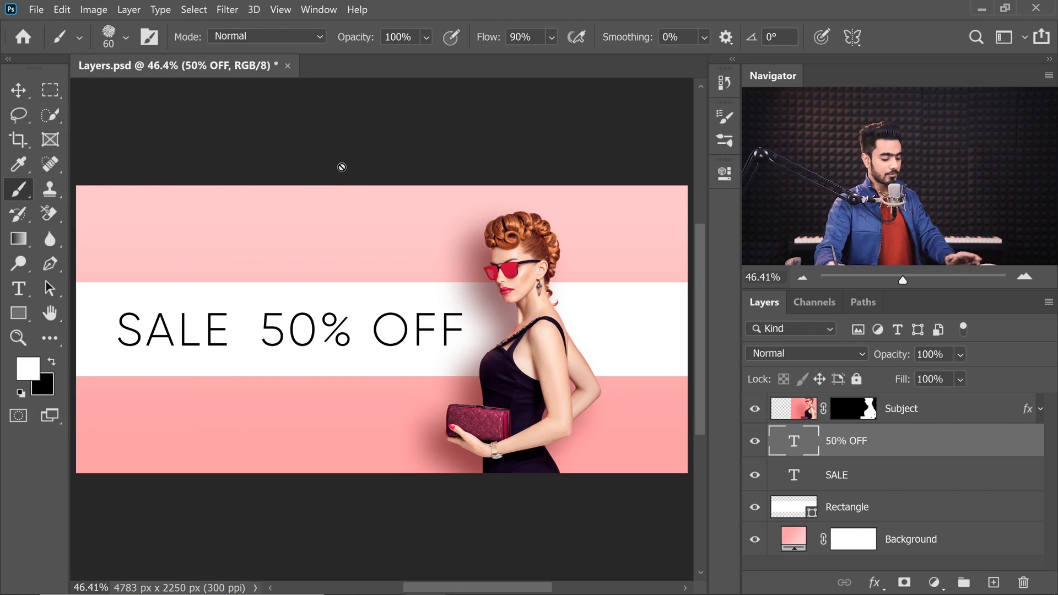
Save Layers.psd, and save it again as Layers_New.psd in Photoshop format with Maximize Compatibility enabled
key(ctrl+s)
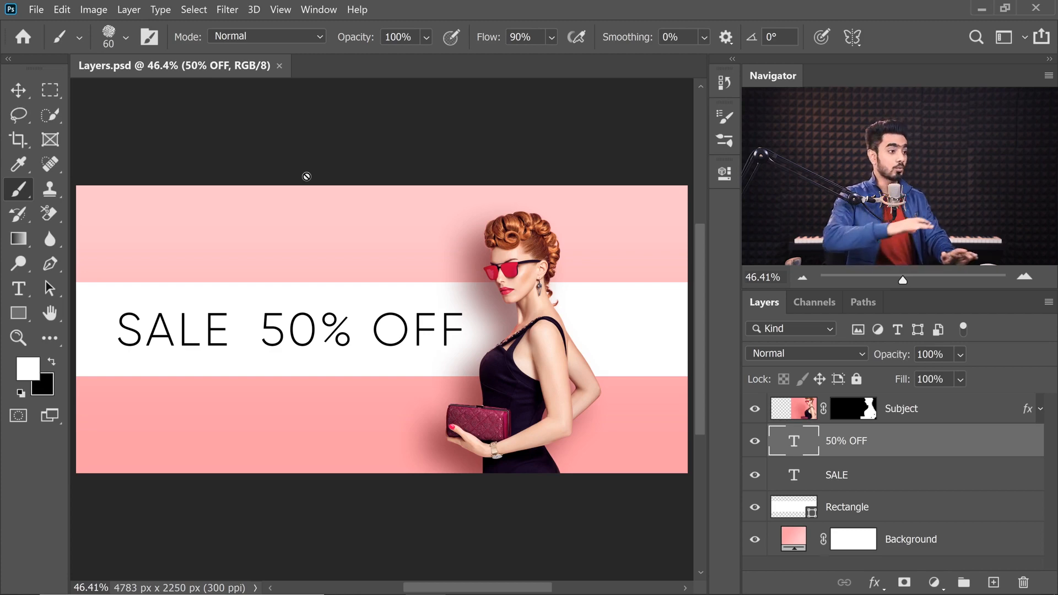
click(36, 10)
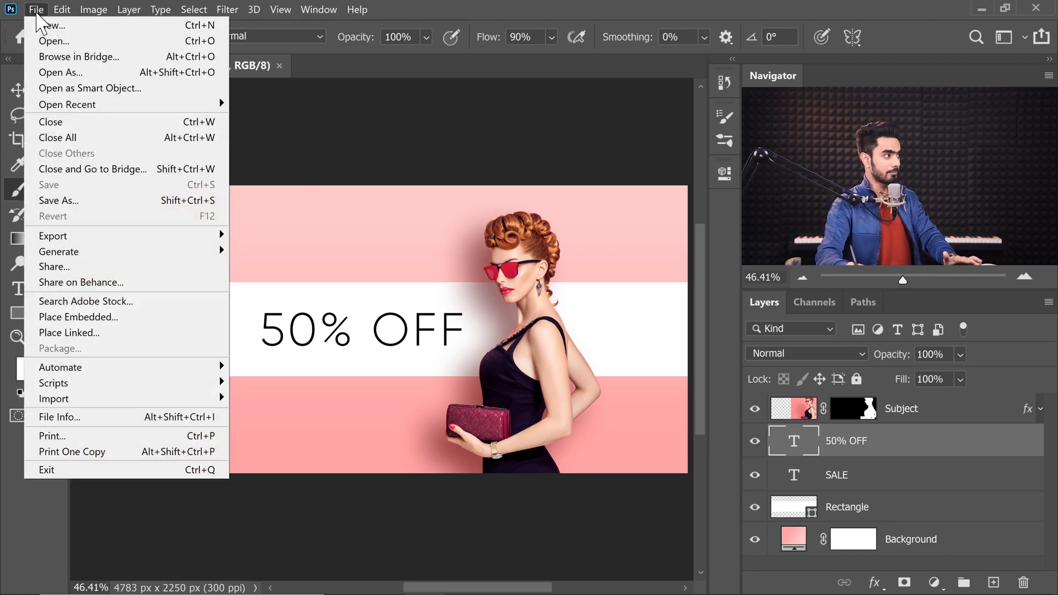
click(87, 209)
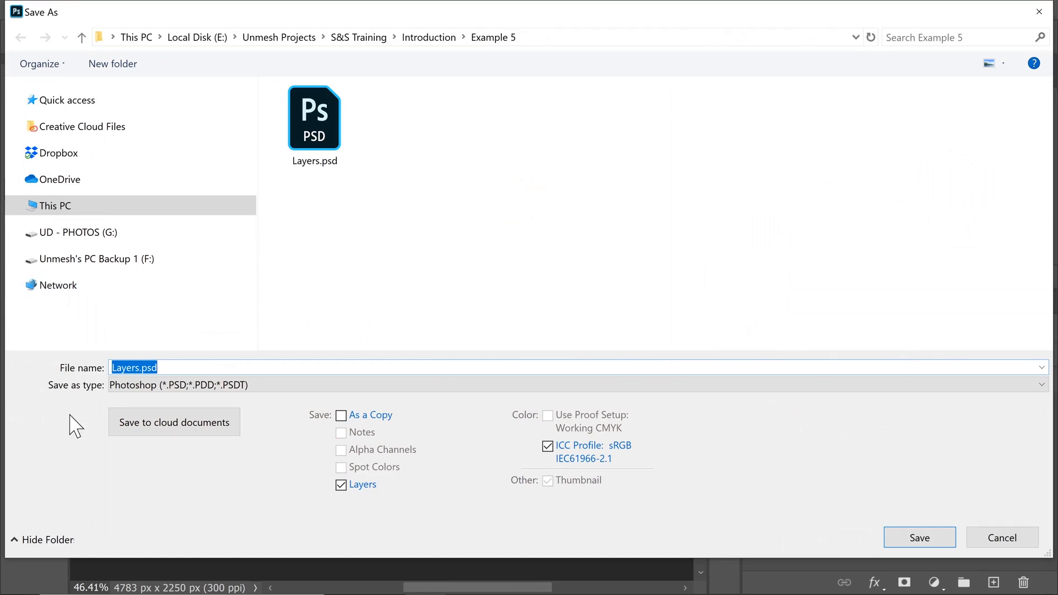
click(148, 385)
click(138, 368)
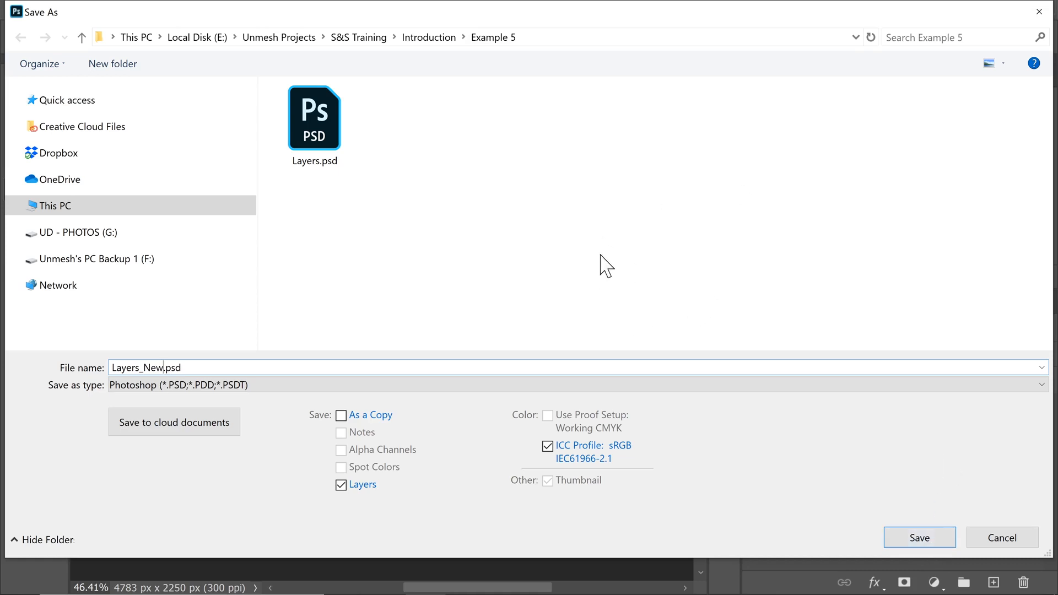
click(927, 538)
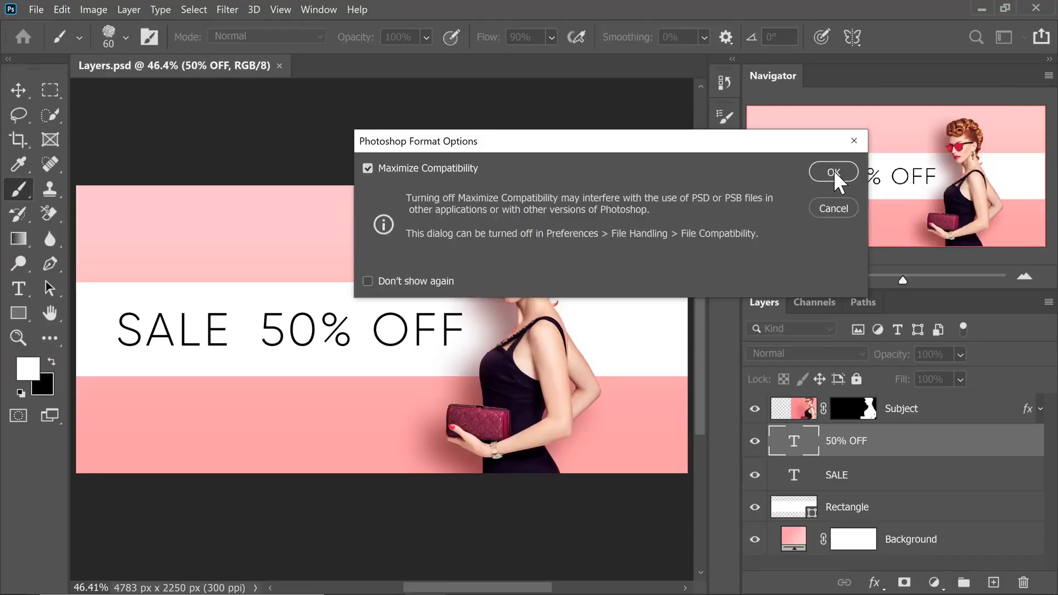
click(834, 170)
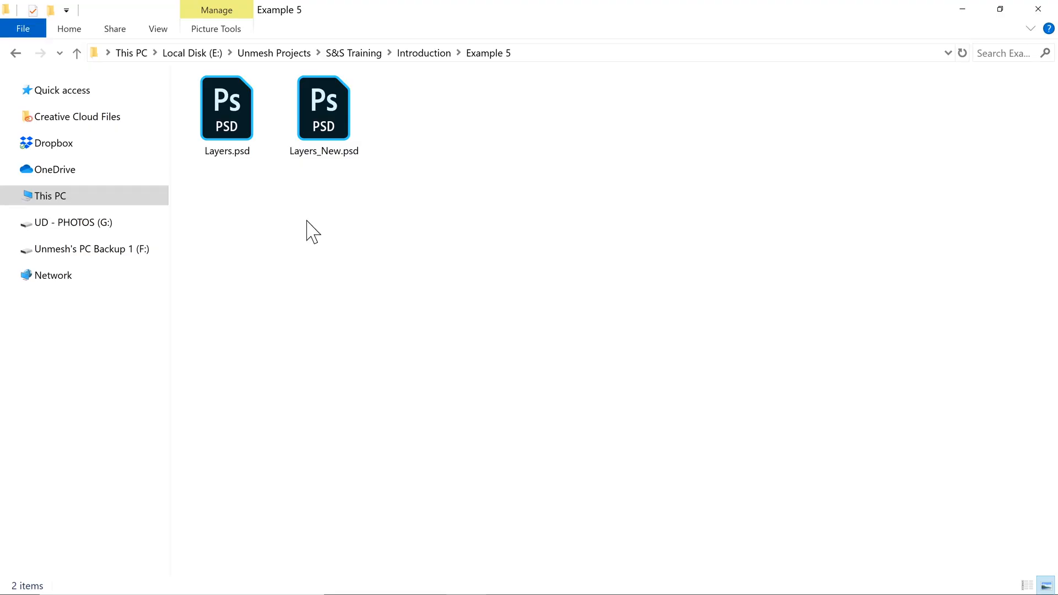
Open Layers_New.psd from the Example 5 folder and select its SALE and Subject layers in turn
double_click(329, 115)
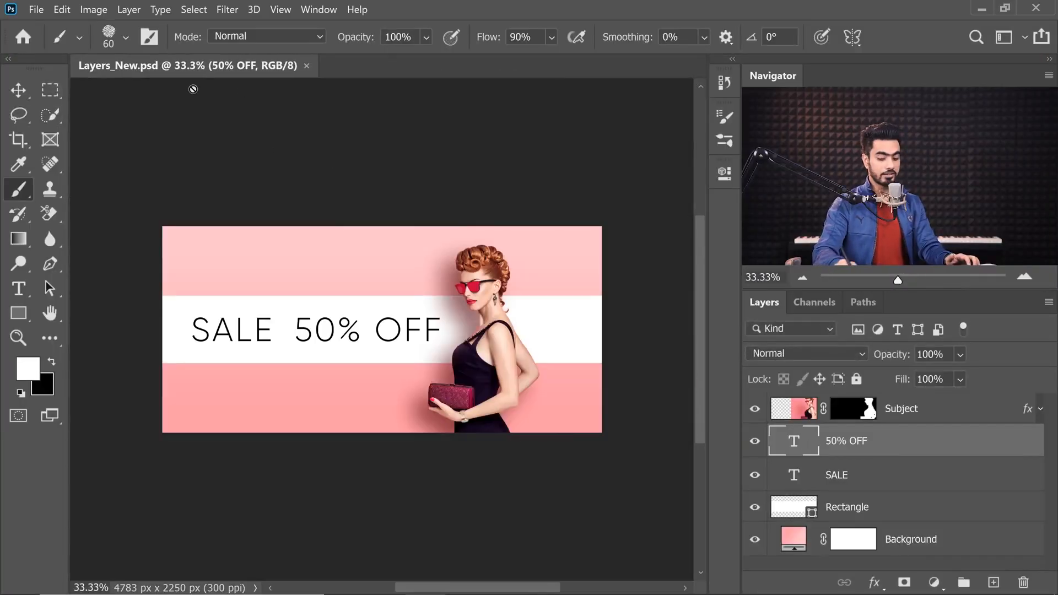
key(ctrl+0)
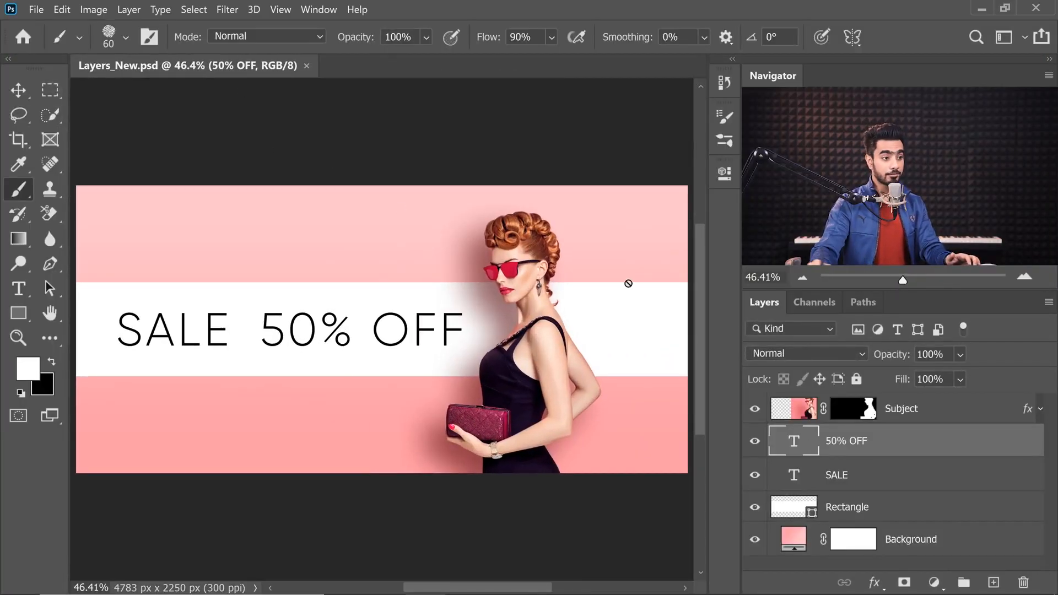
click(846, 477)
click(848, 411)
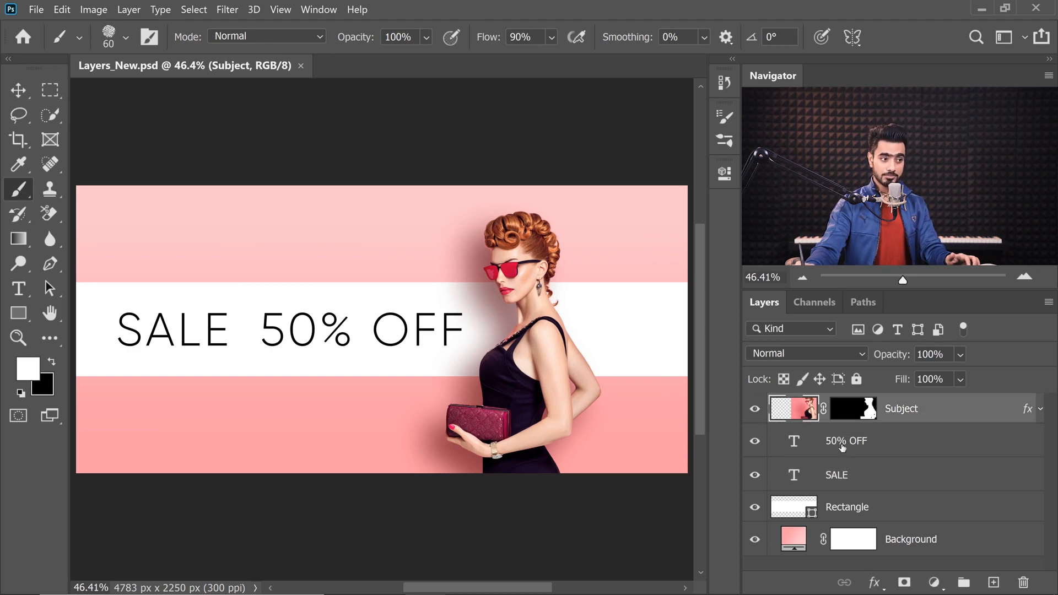
Try different opacity values on the 50% OFF text layer and settle on 48%
click(849, 441)
drag(899, 358, 878, 360)
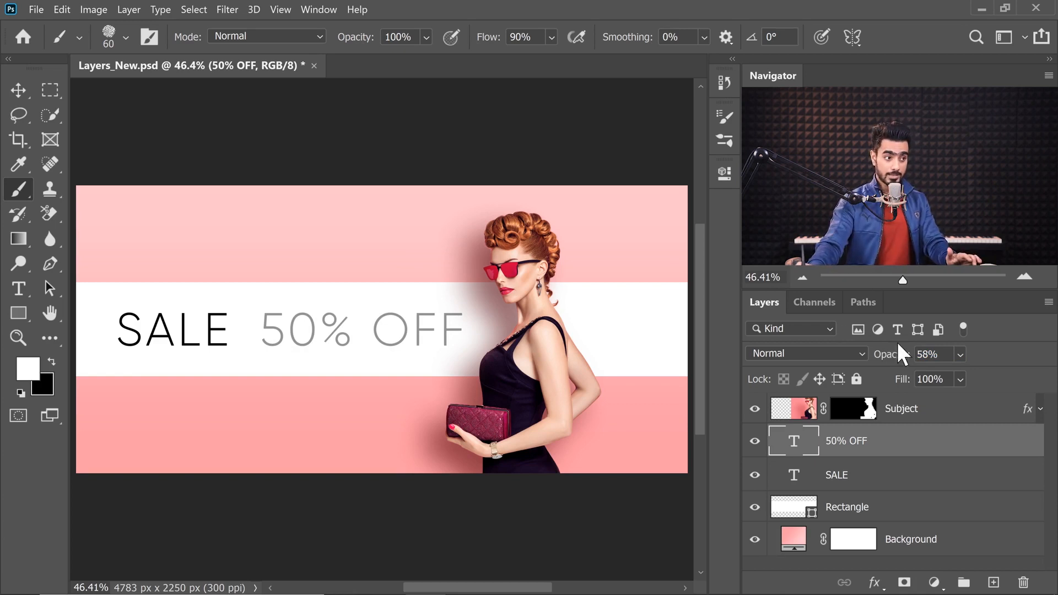
drag(954, 359, 1009, 359)
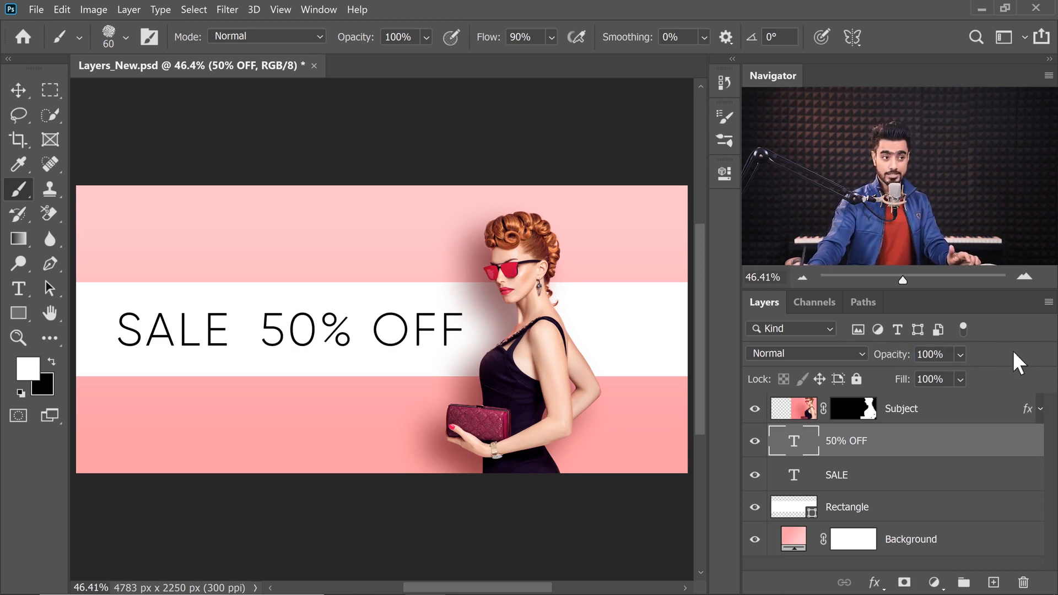
drag(863, 359, 725, 397)
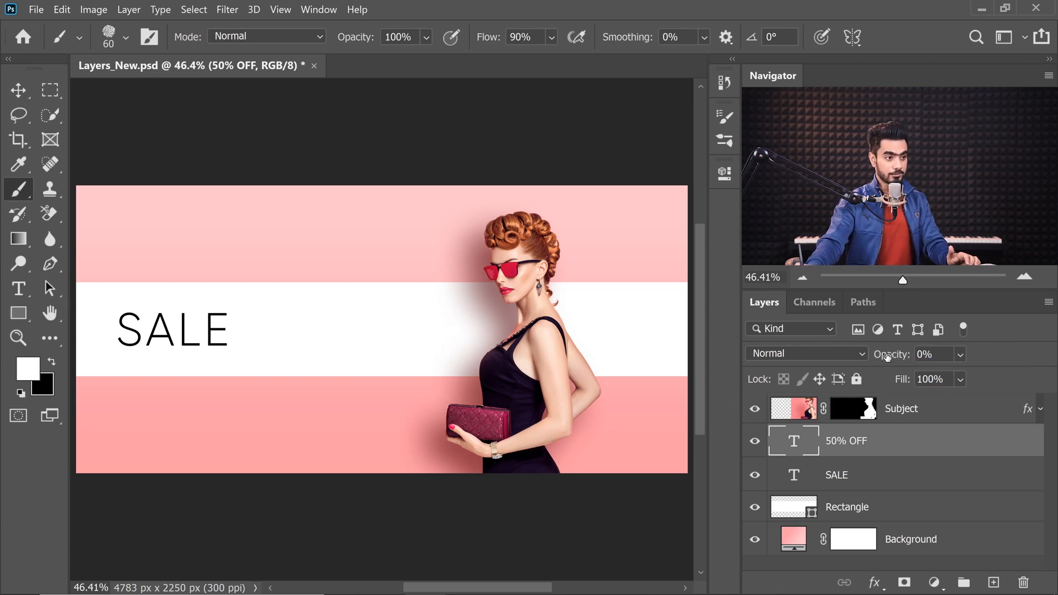
drag(893, 358, 899, 362)
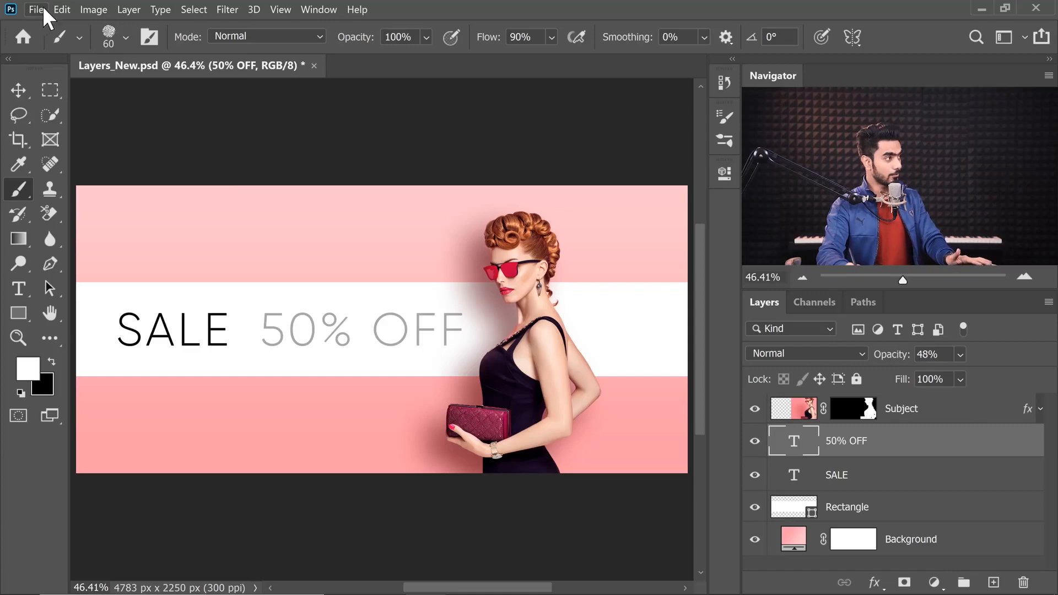
Save the document as a JPEG named Layers_Exported.jpg in the Example 5 folder and continue to its JPEG options
click(43, 8)
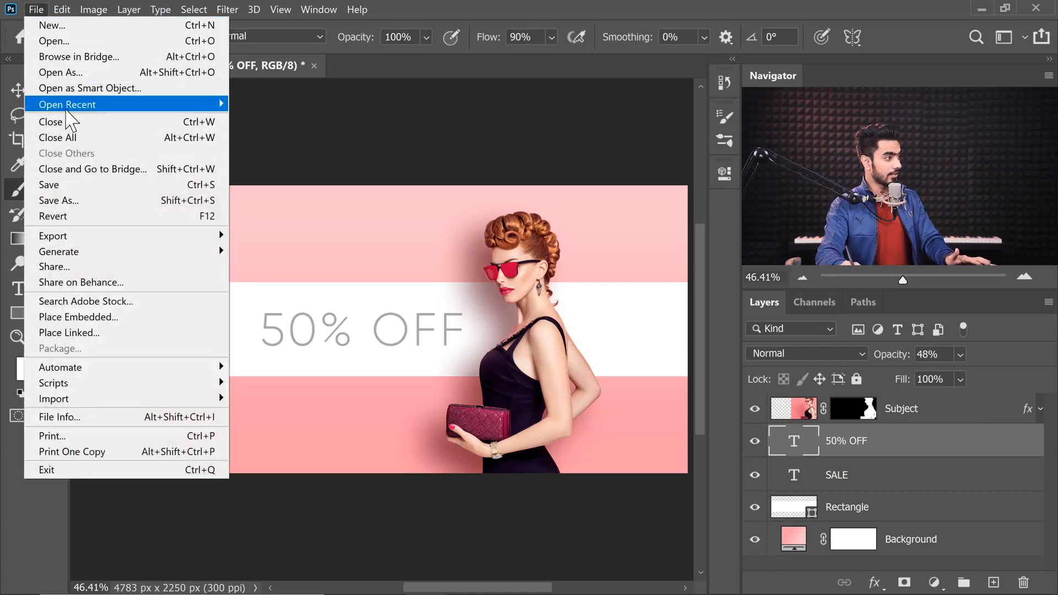
click(61, 206)
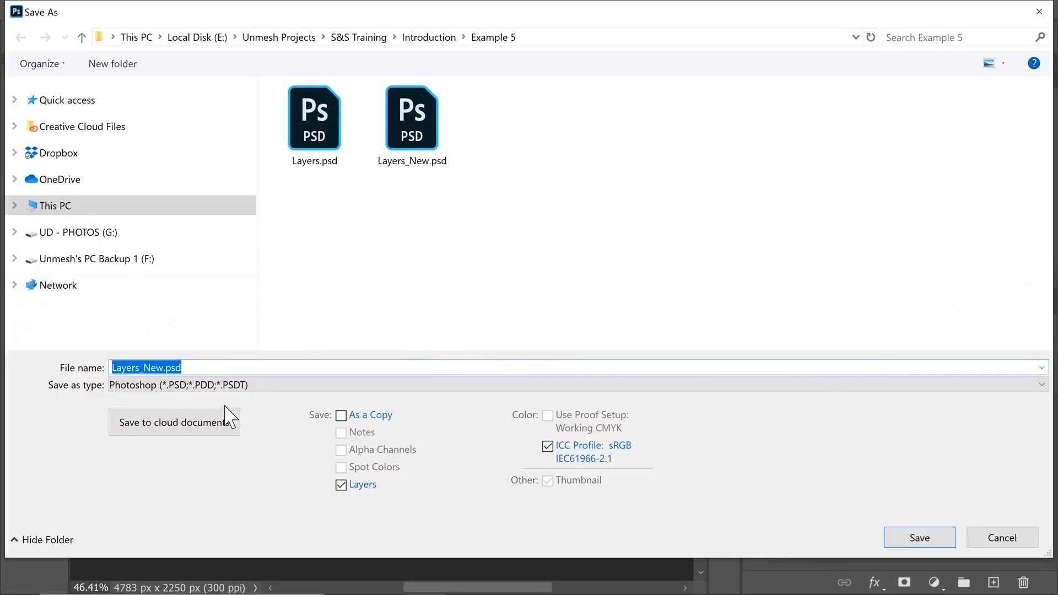
click(192, 385)
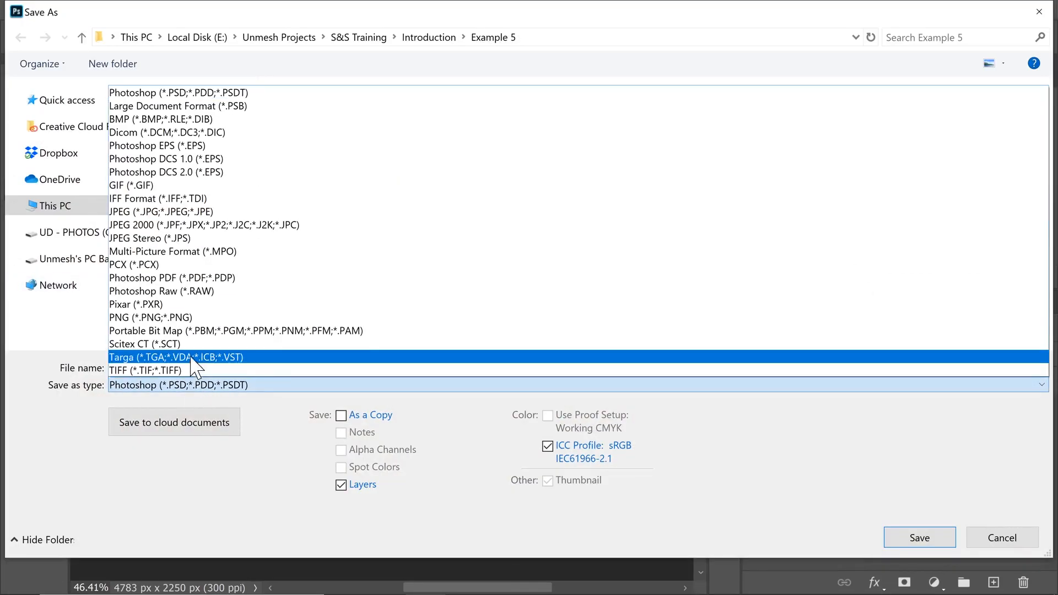
click(135, 214)
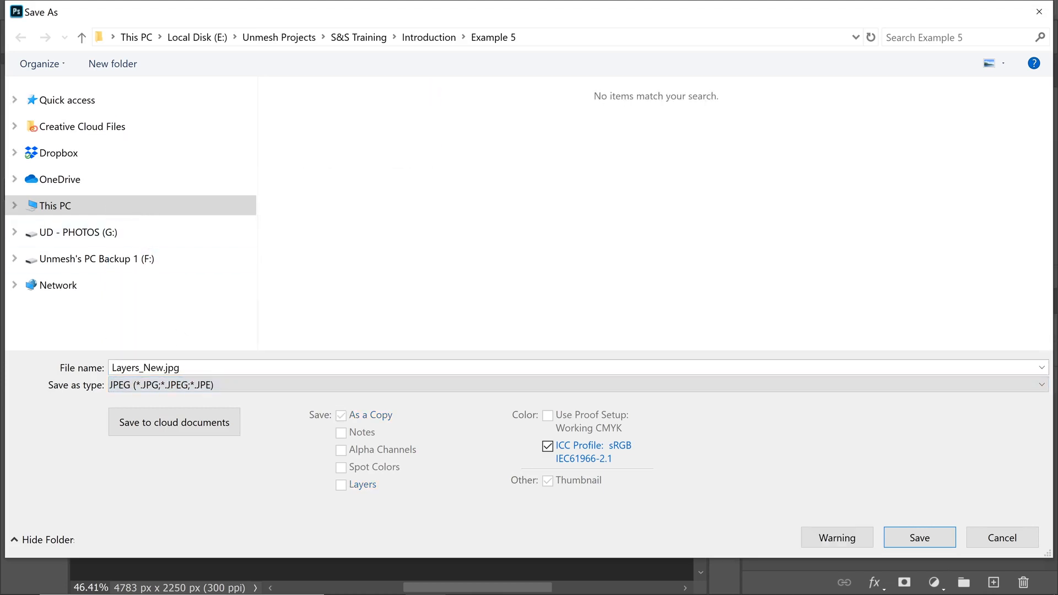
click(156, 367)
click(157, 367)
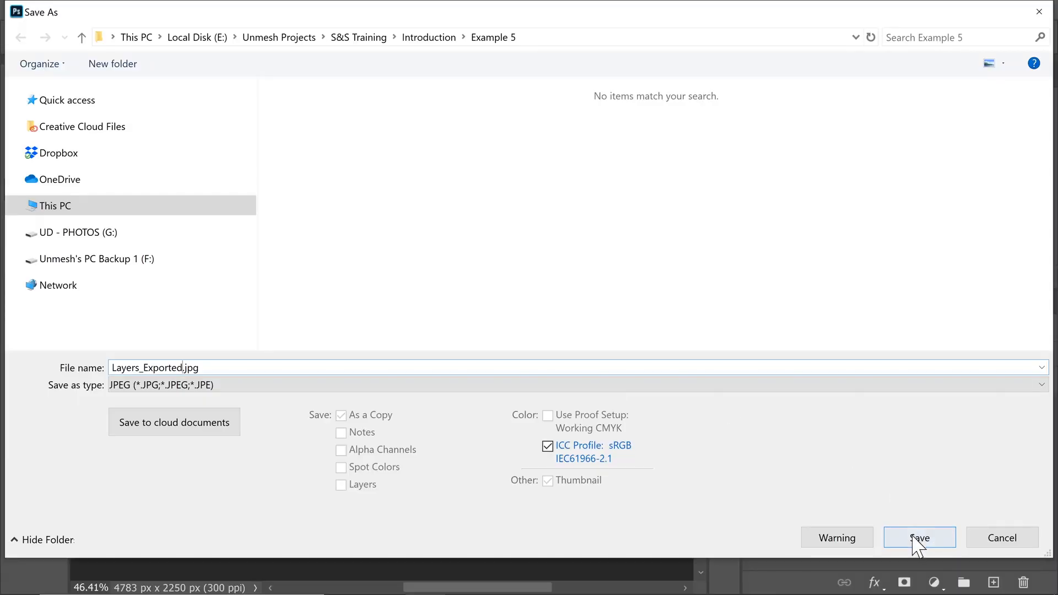
click(917, 537)
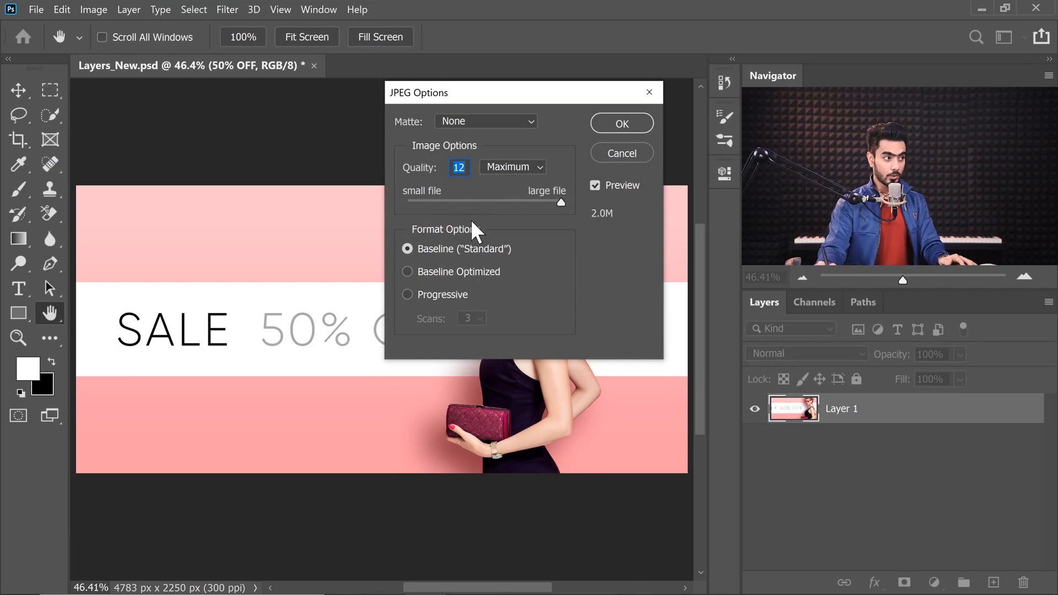
Lower the JPEG quality to 4 and to 0, and examine the compression around the woman's face at 400%
drag(450, 203, 604, 212)
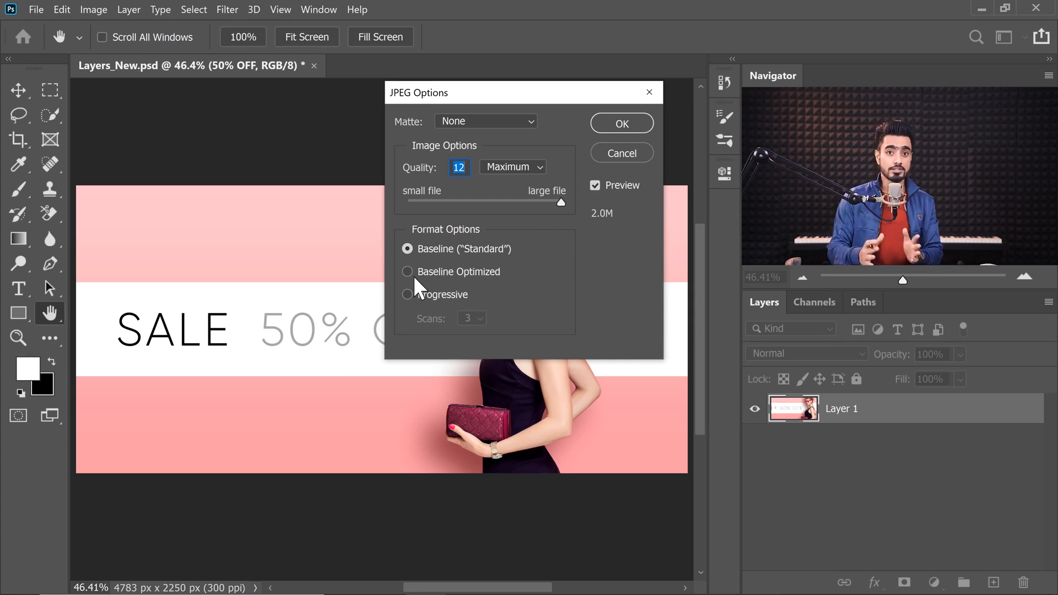
drag(226, 320, 203, 316)
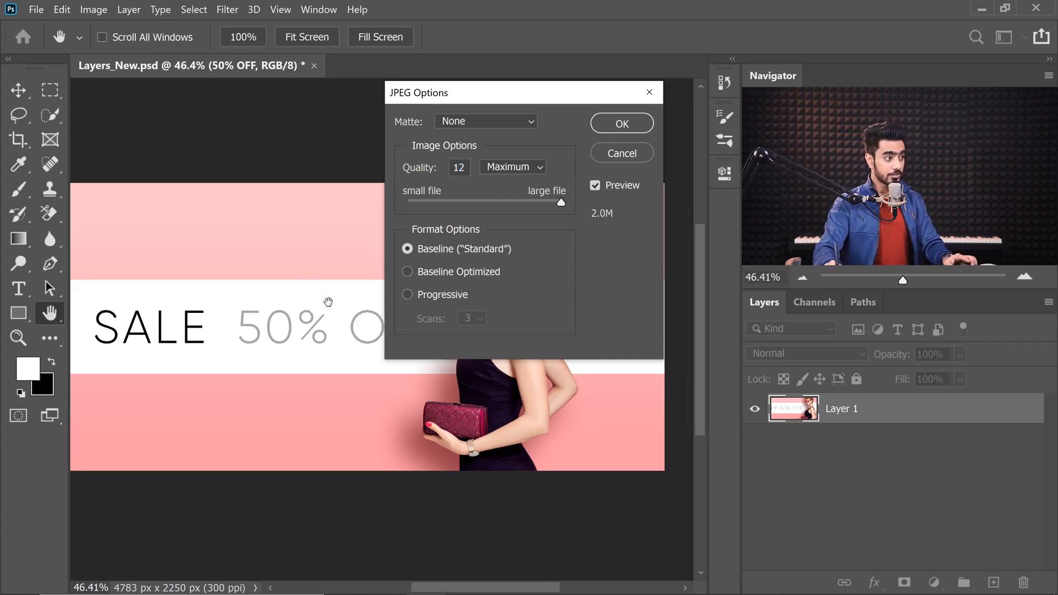
scroll(287, 299, up, 3)
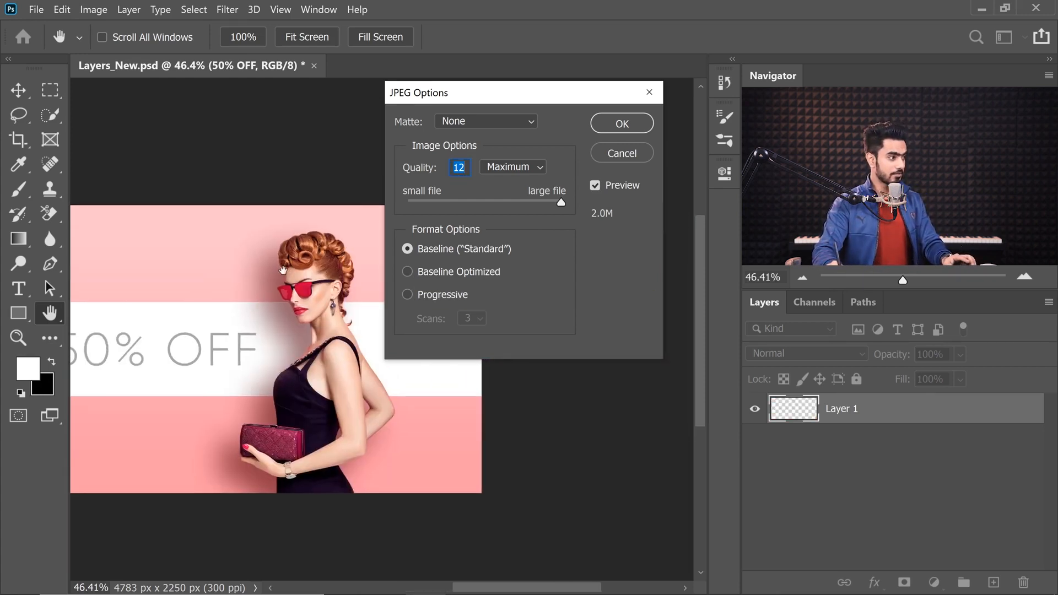
scroll(300, 285, up, 3)
drag(290, 296, 252, 307)
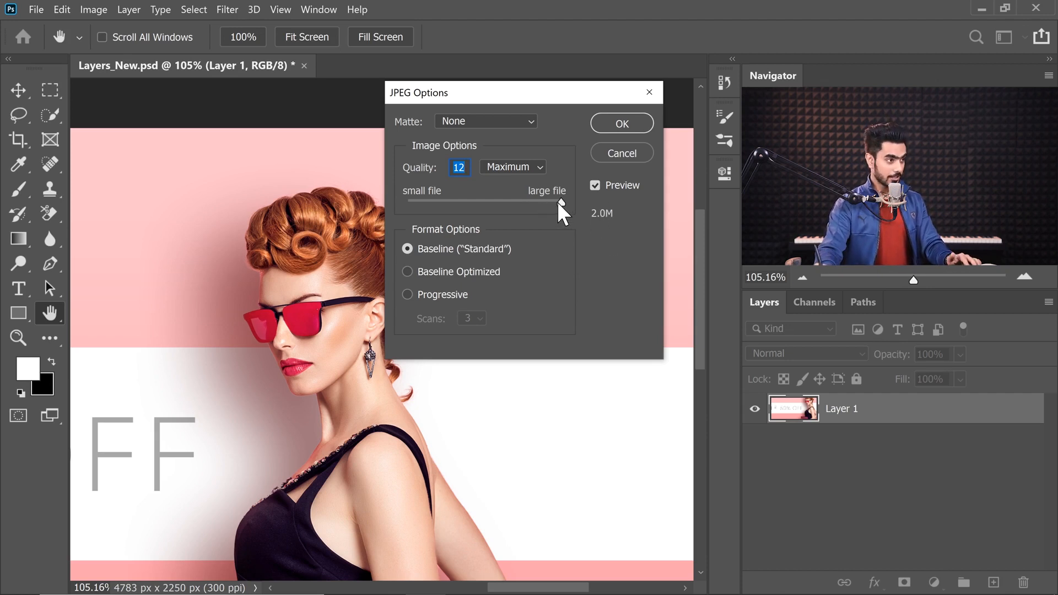
drag(560, 204, 456, 204)
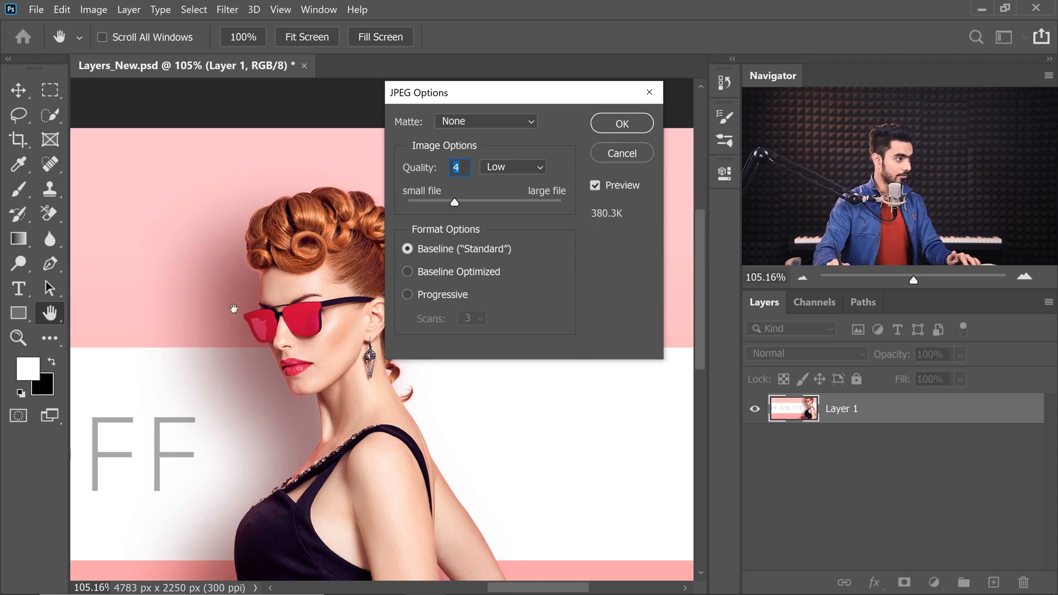
drag(450, 209, 353, 233)
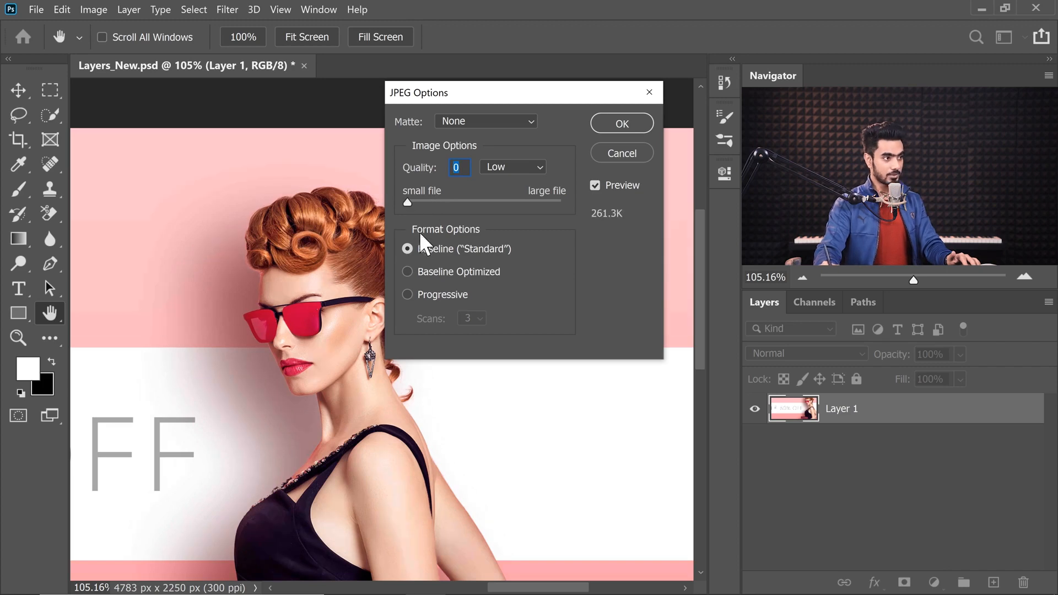
key(ctrl+plus)
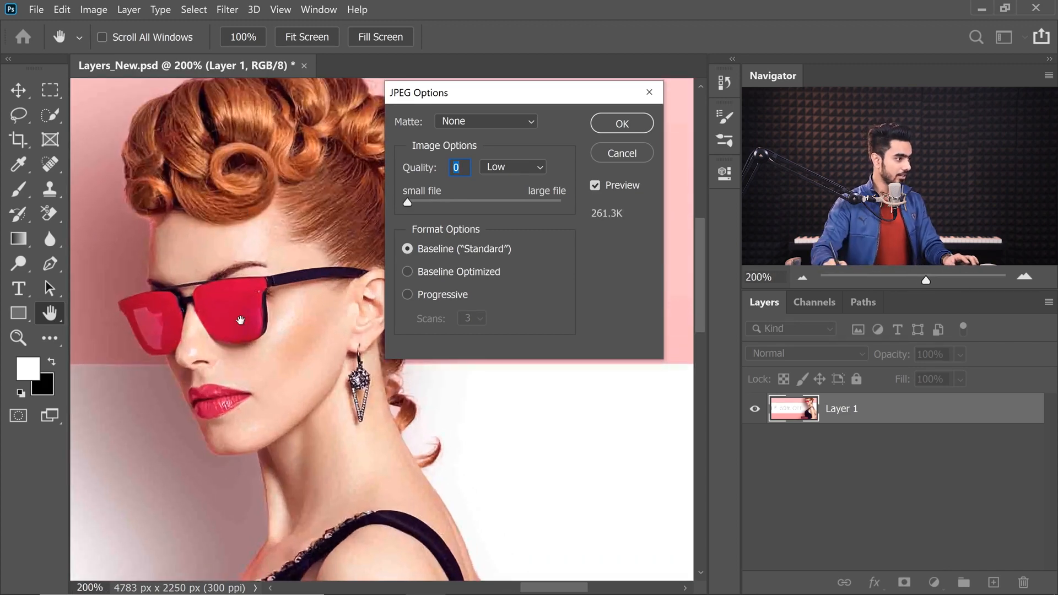
drag(272, 339, 329, 337)
key(ctrl+plus)
key(ctrl+plus)
drag(234, 302, 356, 260)
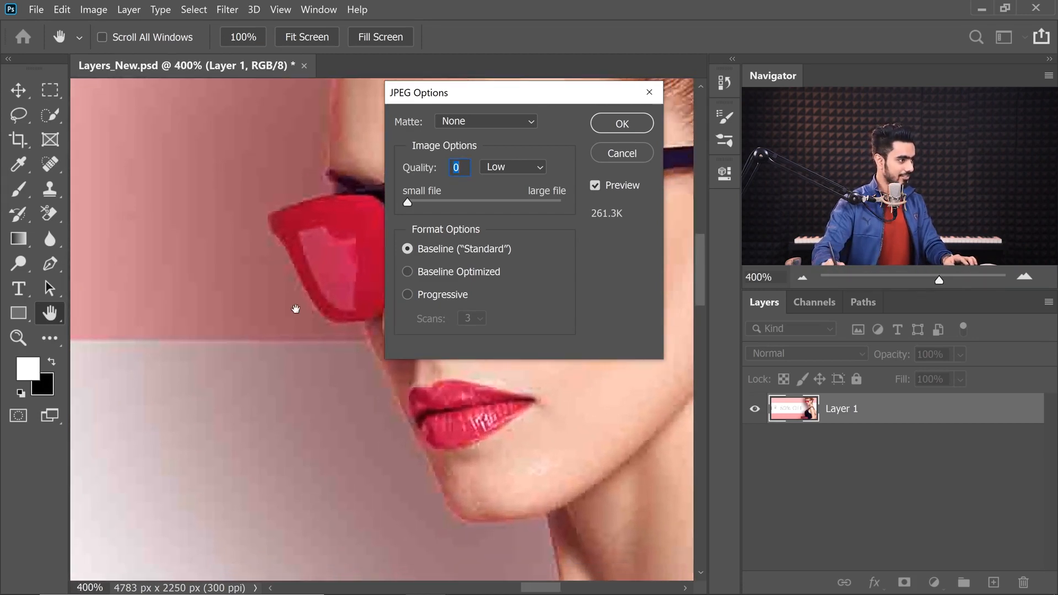
Set the JPEG quality to 12 and finish saving the JPEG
drag(408, 205, 633, 208)
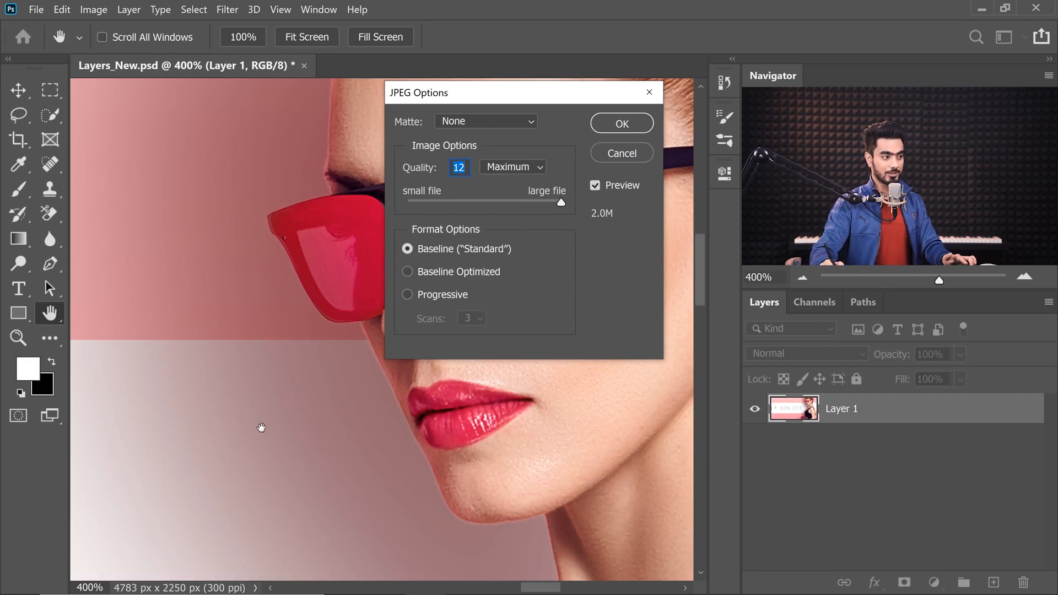
click(618, 126)
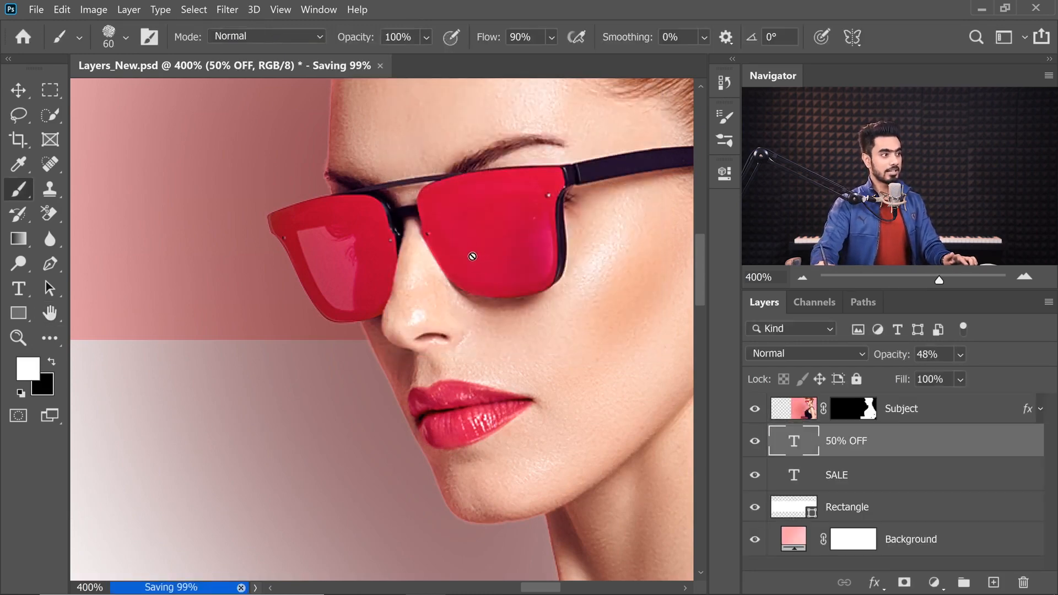
key(ctrl+0)
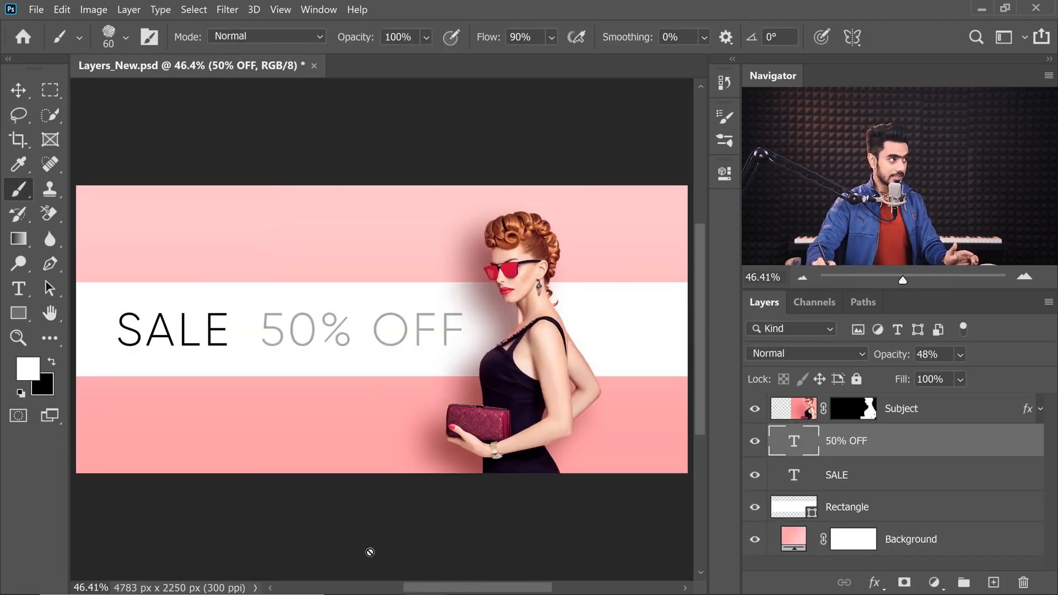
Open Layers_Exported.jpg from the Example 5 folder in Photoshop, and switch back to File Explorer
click(463, 577)
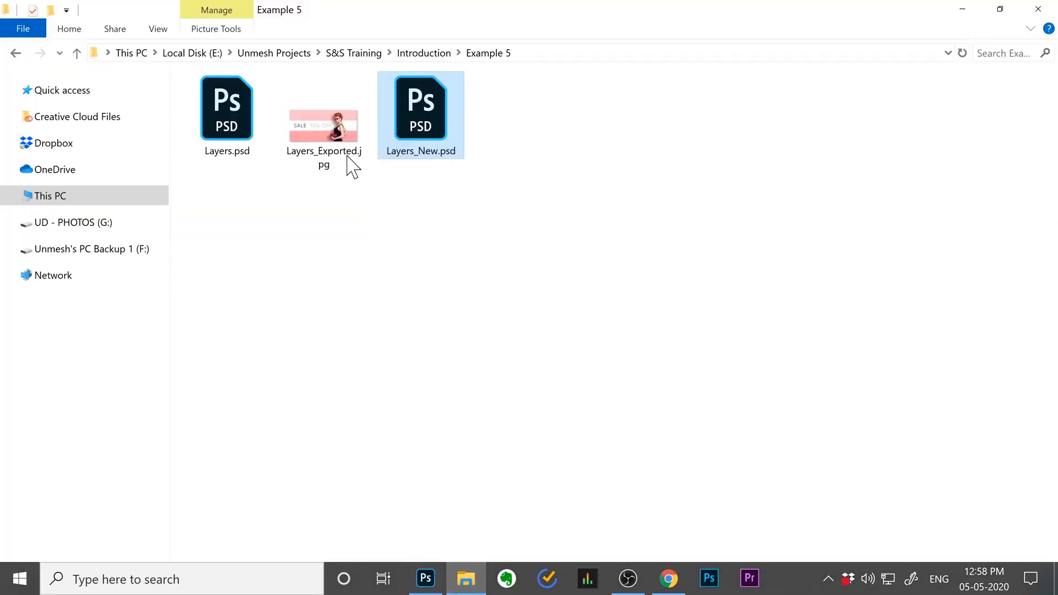
click(324, 168)
drag(336, 175, 390, 89)
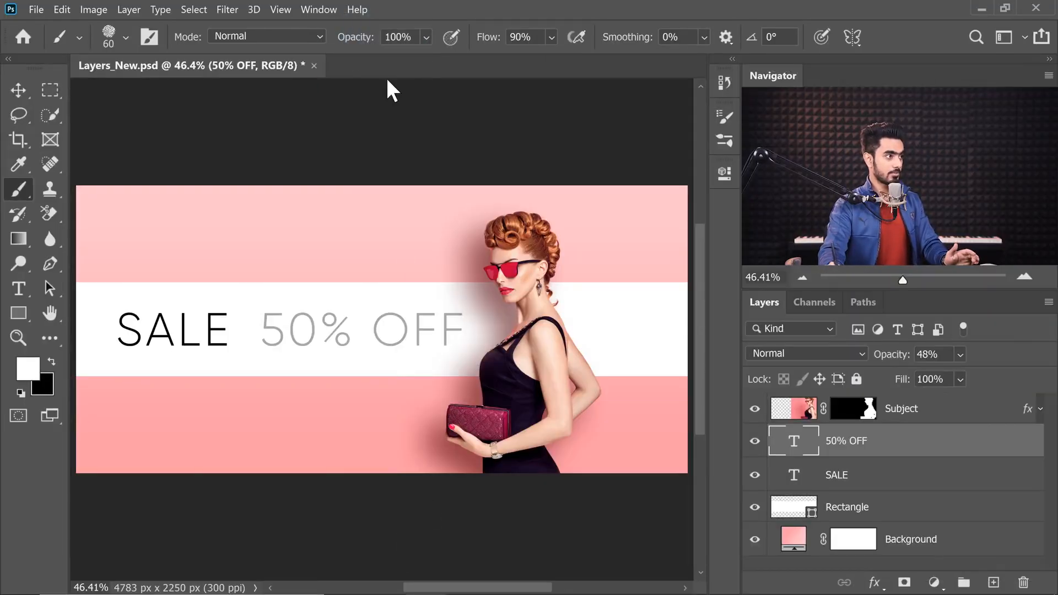
drag(472, 357, 645, 370)
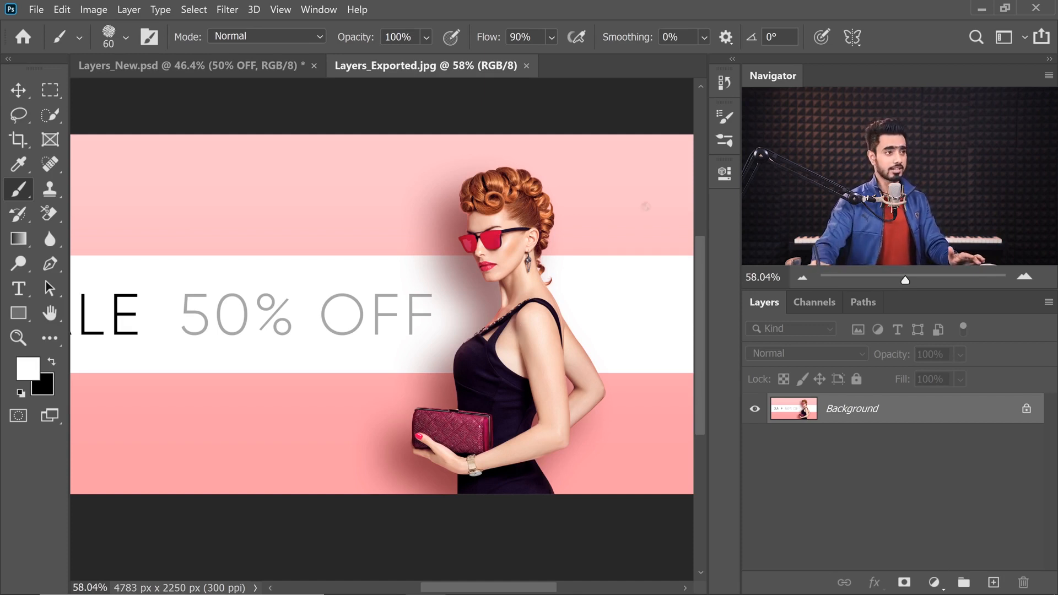
mouse_move(584, 594)
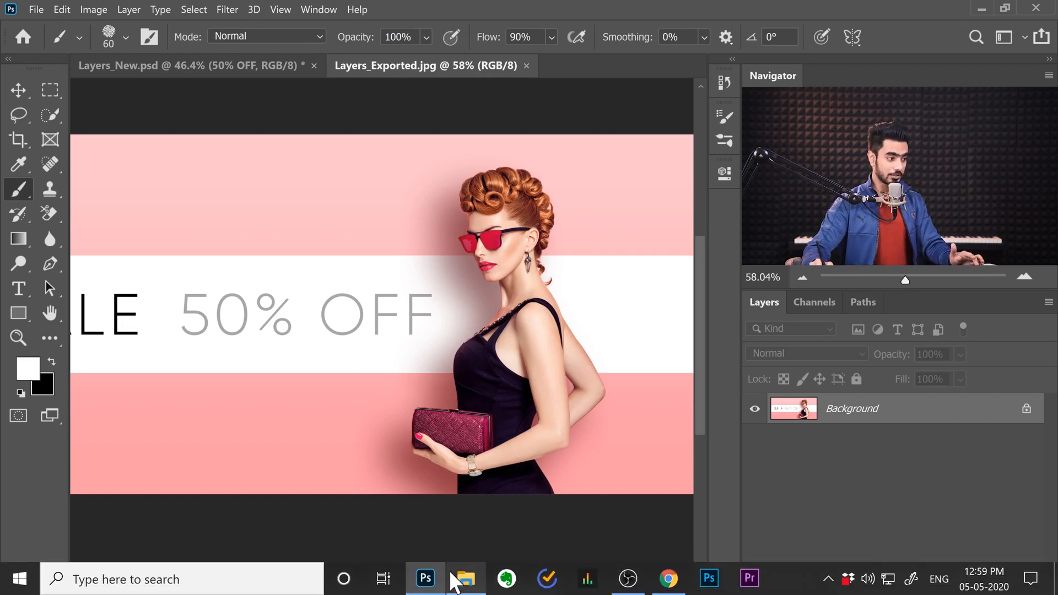
click(466, 584)
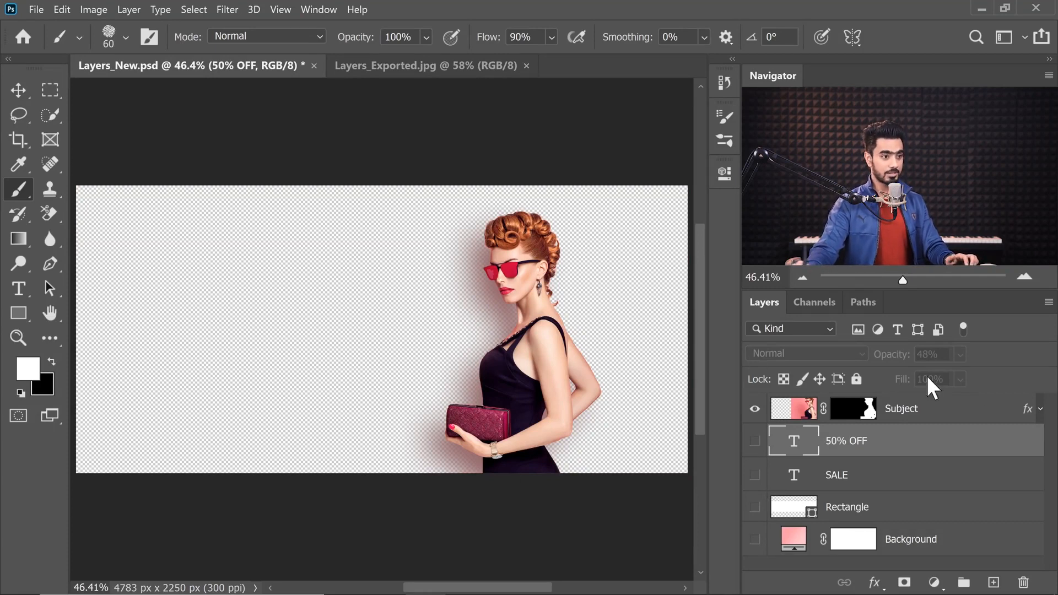
Hide the shadow effect of the Subject layer and collapse its effects list
click(1039, 409)
click(787, 433)
click(1040, 411)
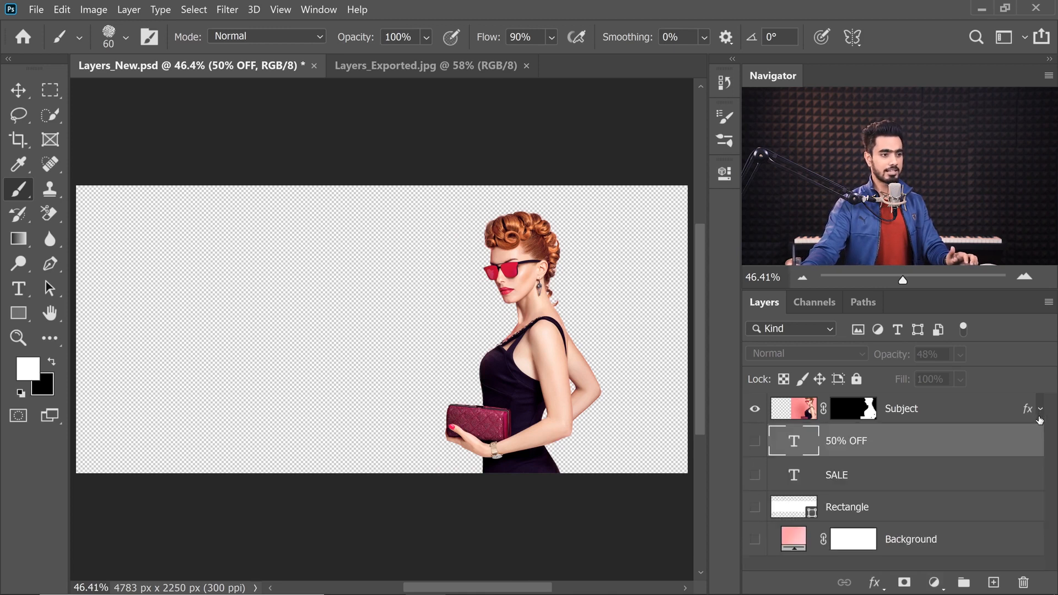
scroll(601, 282, up, 5)
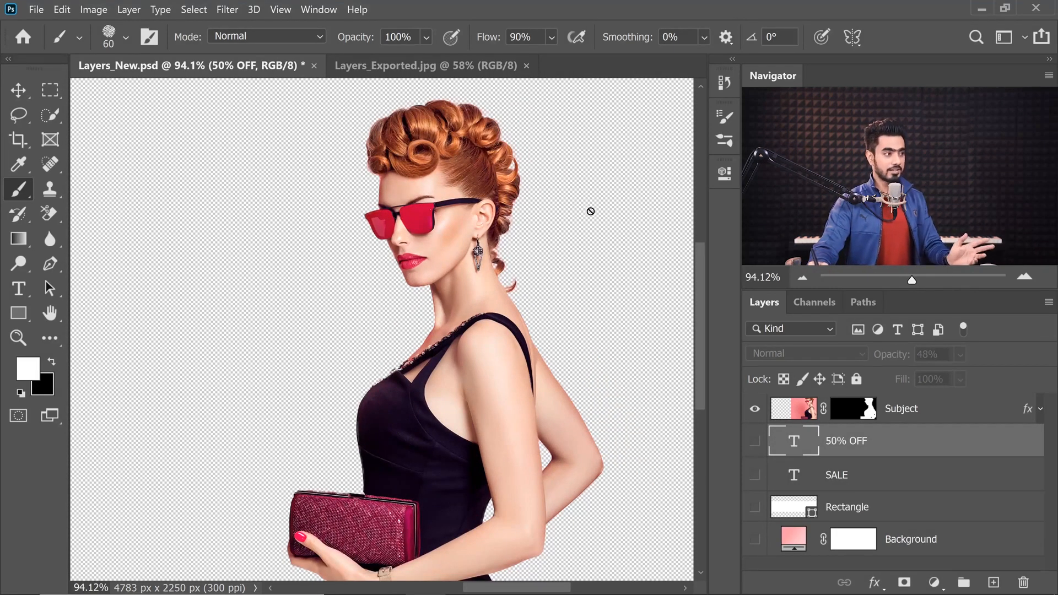
Save the document as a JPEG named Subject1.jpg in the Example 5 folder with quality 12
click(37, 9)
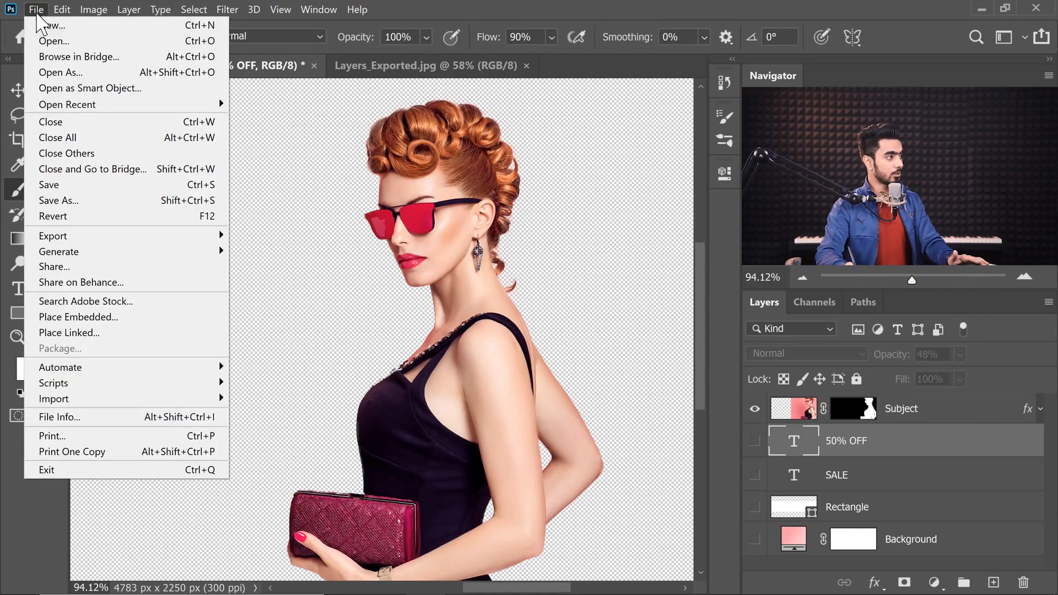
click(79, 203)
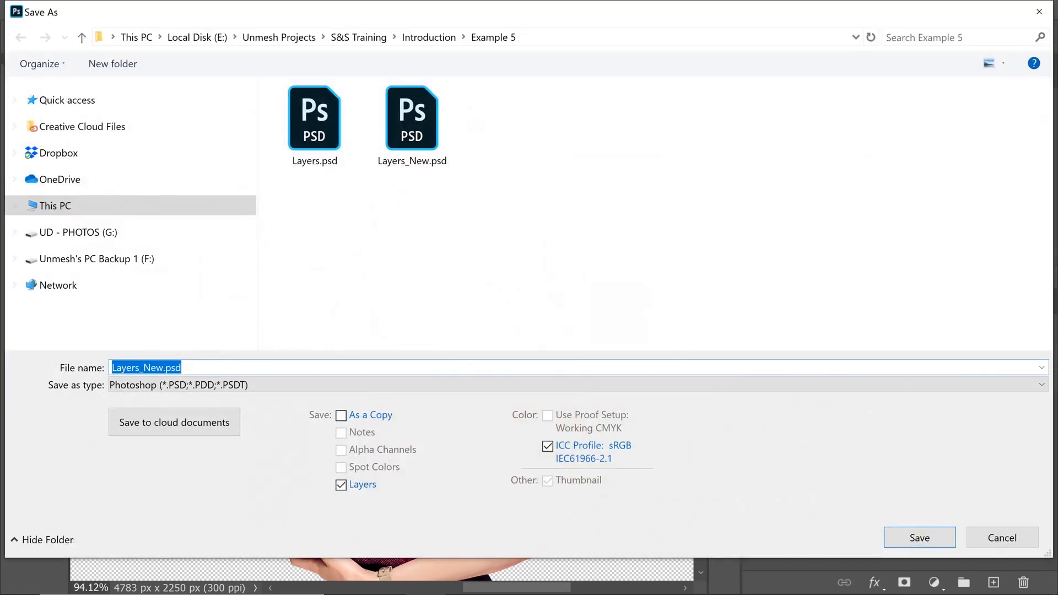
click(160, 388)
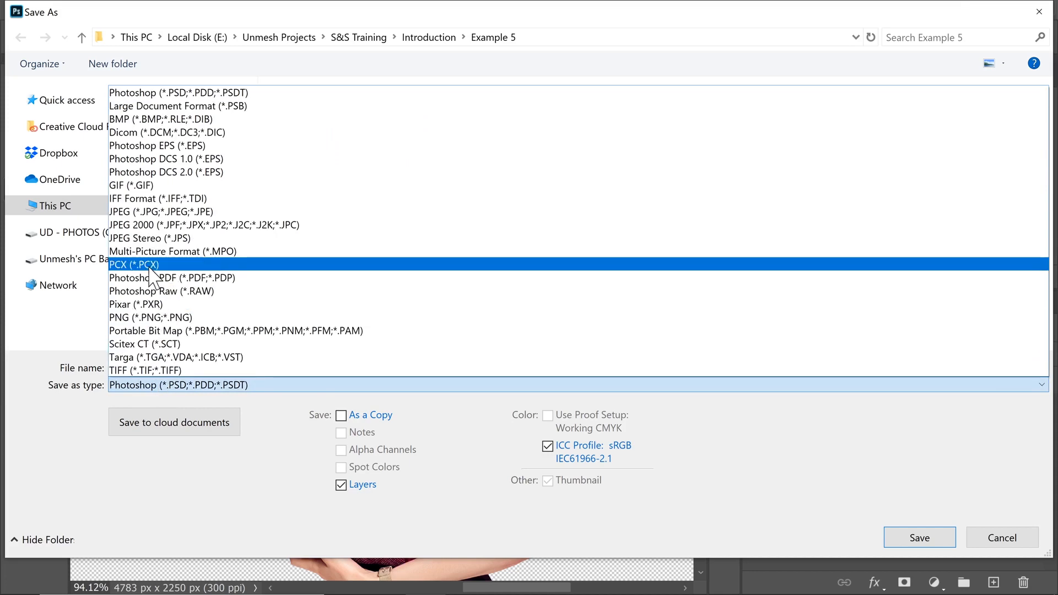
click(165, 211)
text(Subjpg)
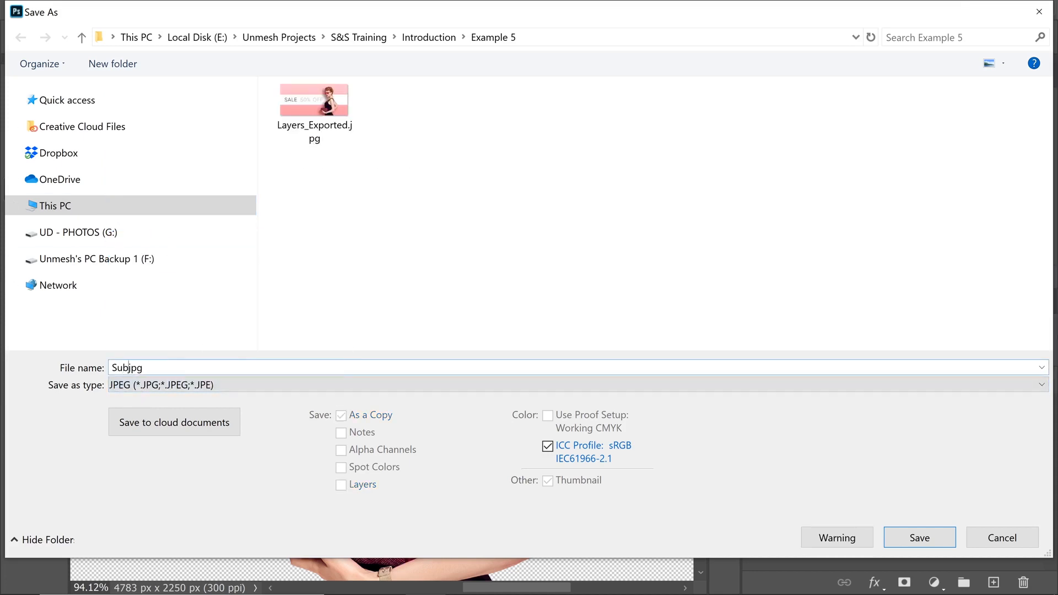
text(bject1.)
click(908, 538)
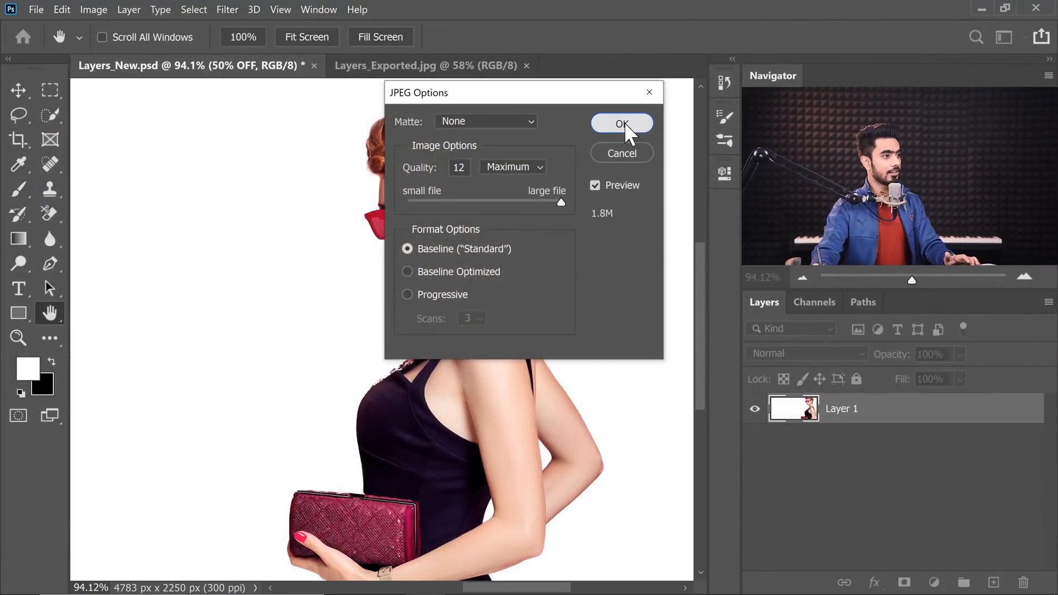
click(622, 123)
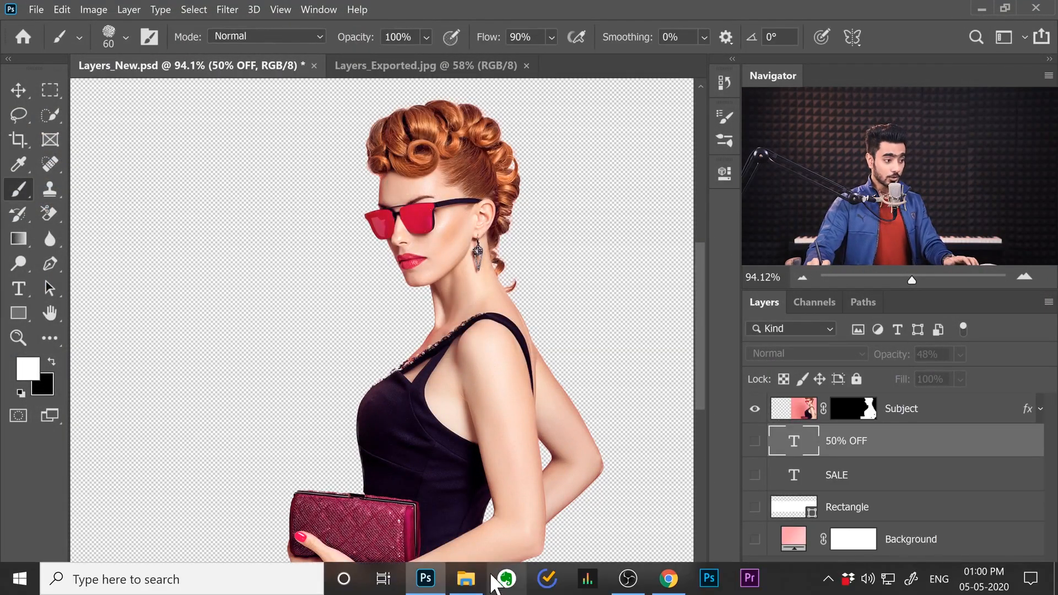
Open Subject1.jpg and the street photo Background.jpg as separate Photoshop documents
click(466, 578)
drag(511, 118, 588, 69)
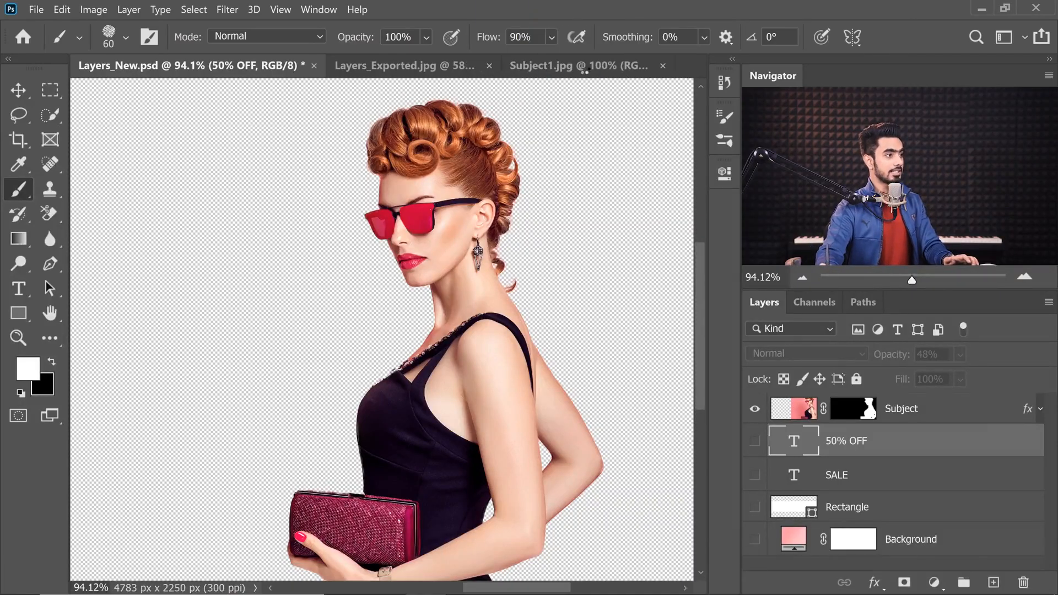
drag(496, 330, 554, 313)
drag(567, 272, 497, 368)
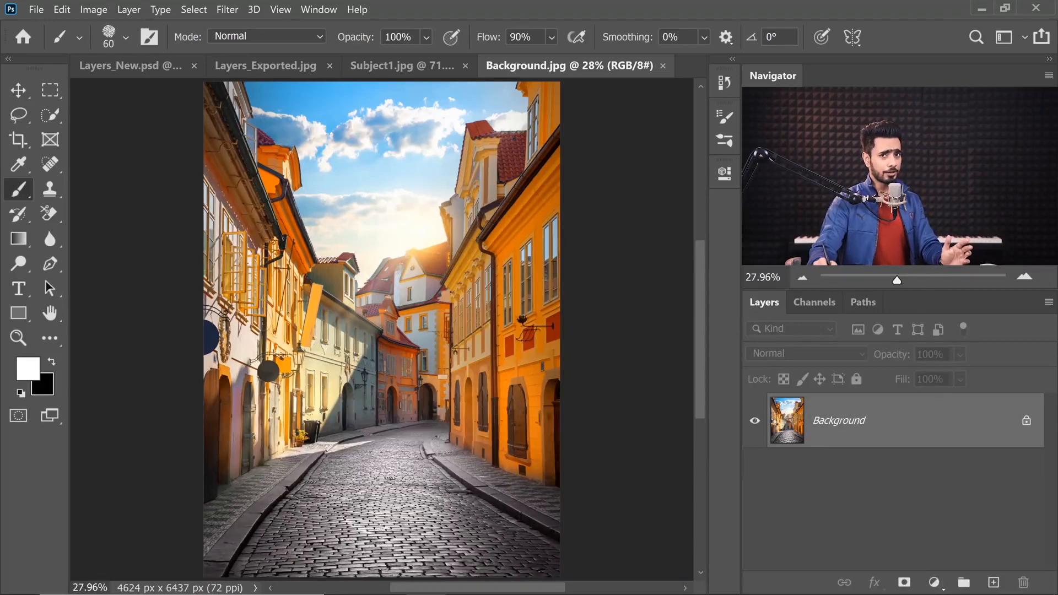
Place Subject1.jpg over the street in Background.jpg, scale it to about 418%, and commit the transform
click(475, 583)
drag(465, 17, 915, 328)
drag(957, 453, 479, 209)
drag(415, 295, 414, 297)
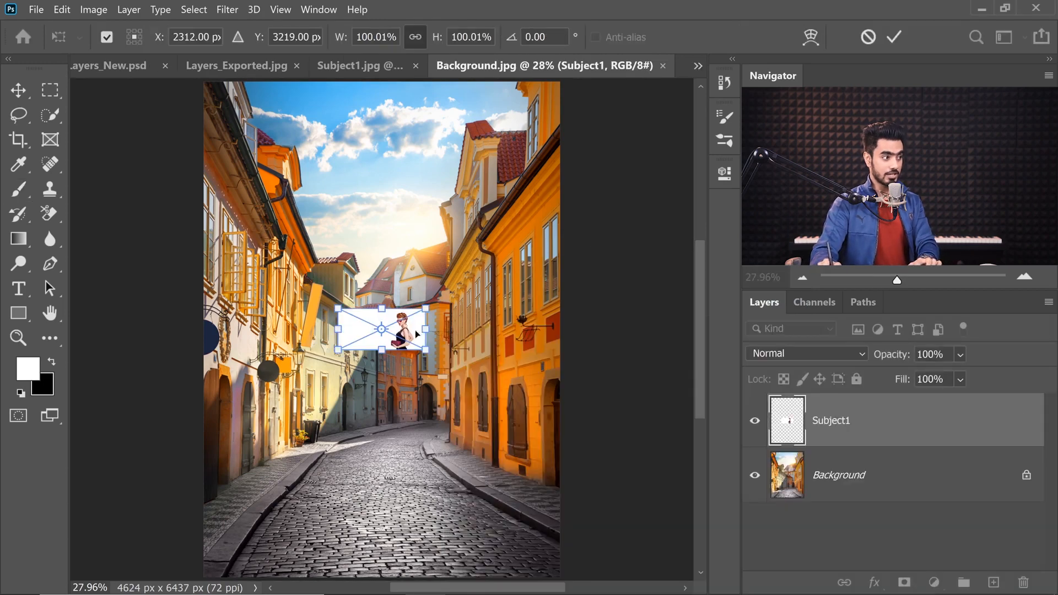
drag(423, 356, 563, 416)
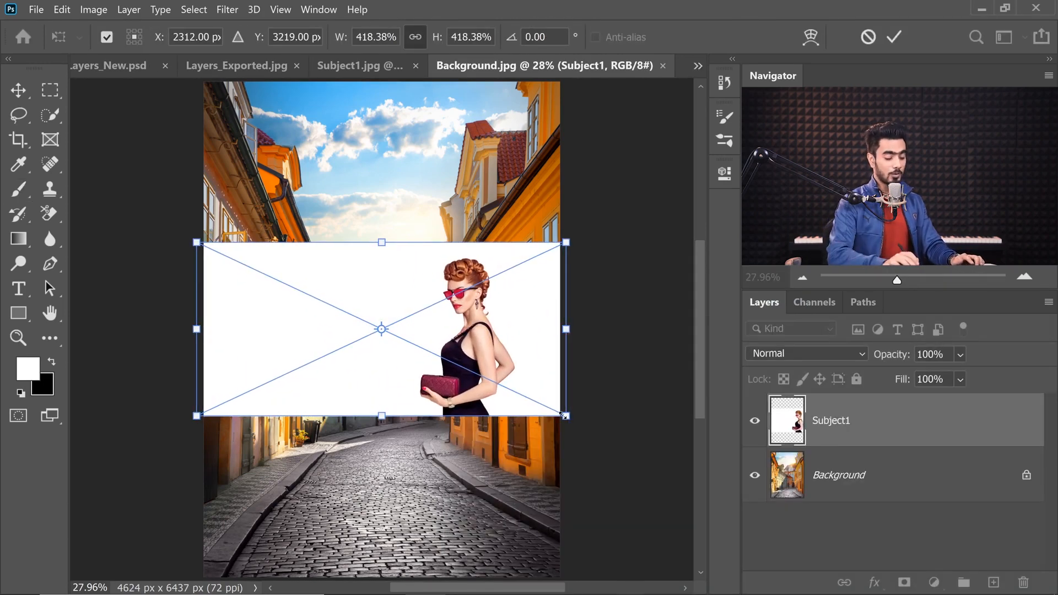
key(Return)
key(b)
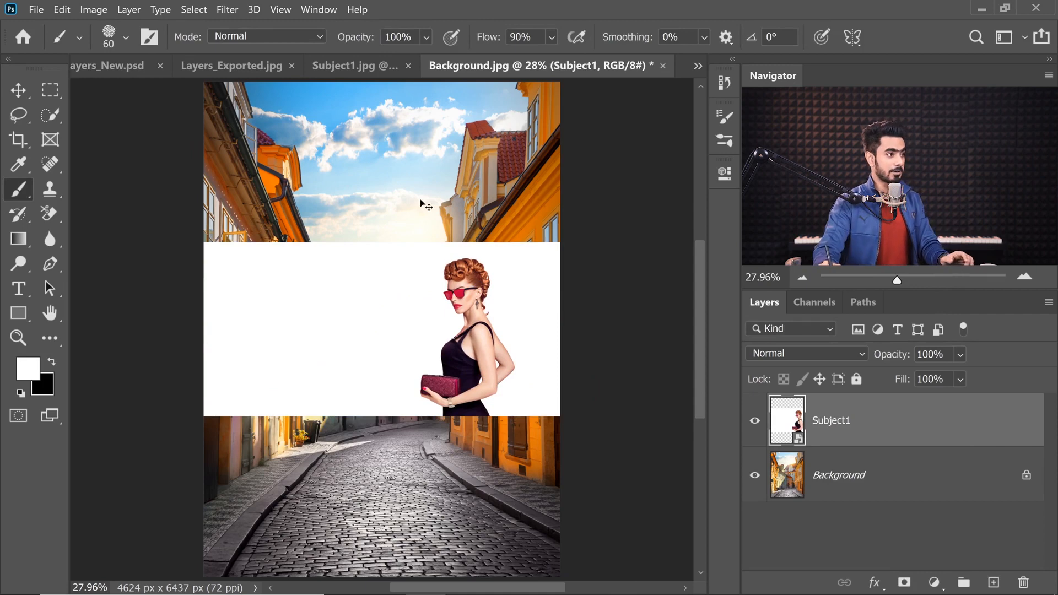
Undo and redo the placement of Subject1 twice, and delete the Subject1 layer
key(ctrl+z)
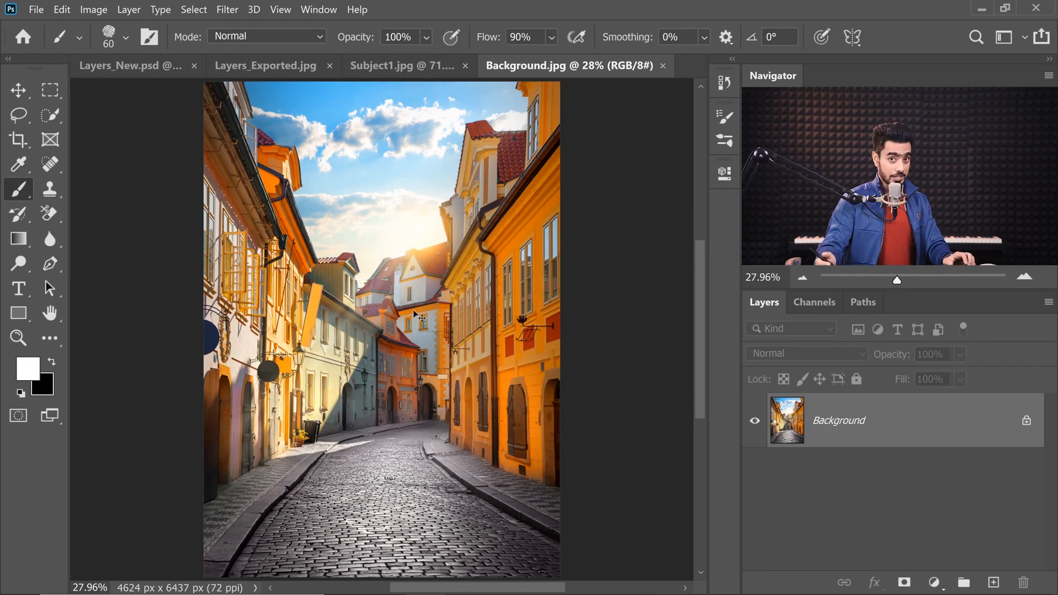
key(ctrl+shift+z)
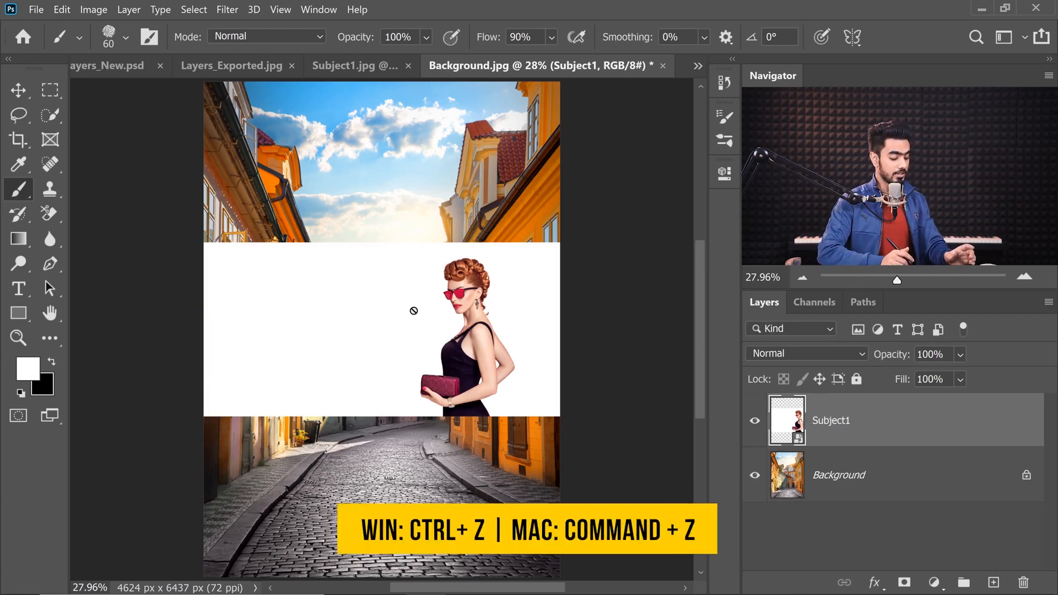
key(ctrl+z)
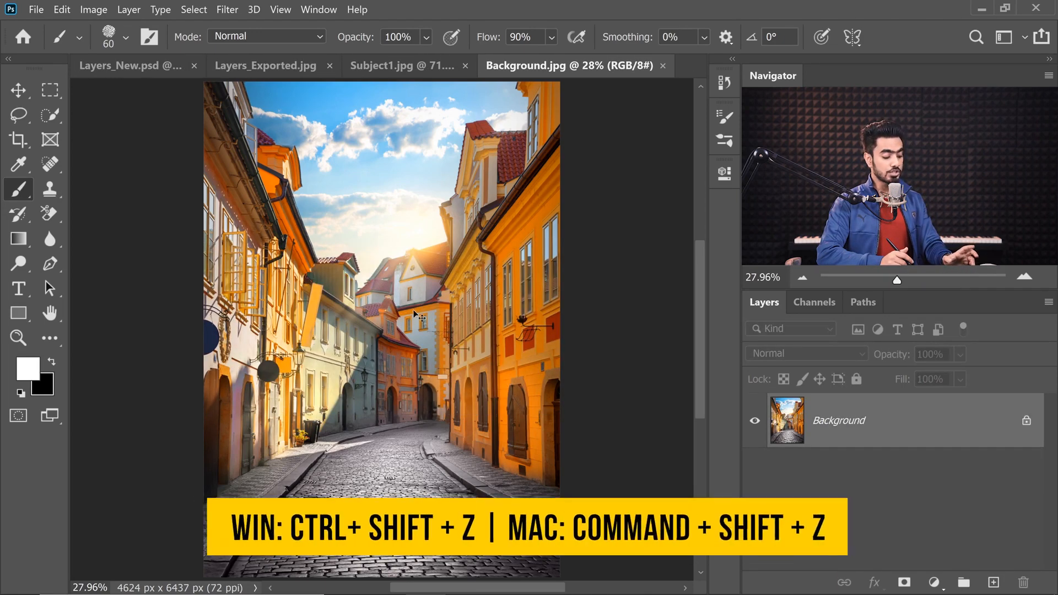
key(ctrl+shift+z)
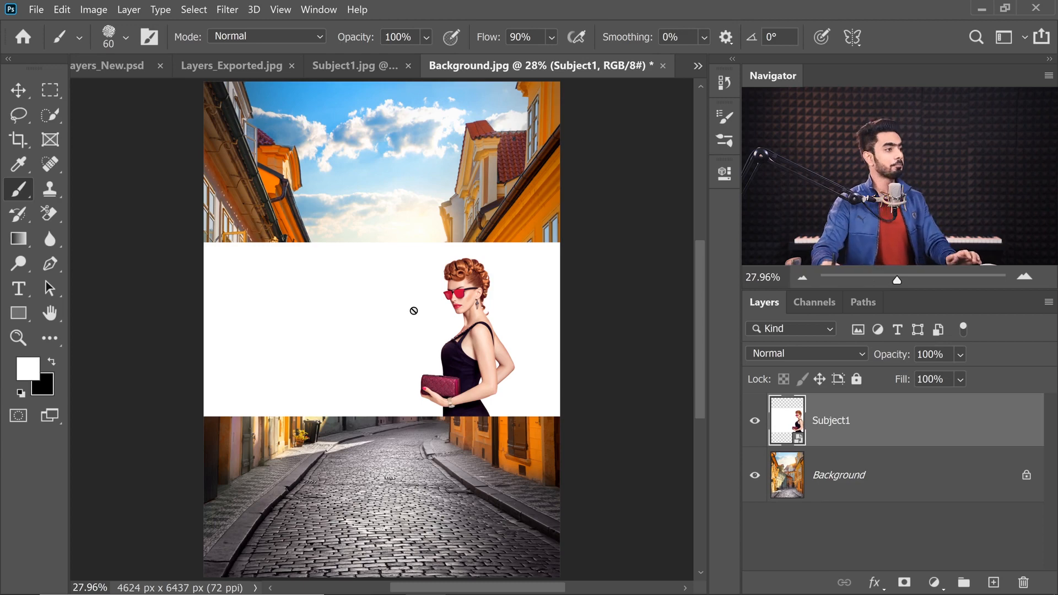
drag(973, 420, 1023, 582)
Return to Layers_New.psd and save it as a PNG named Subject2.png in the Example 5 folder with the Large file size option
click(402, 65)
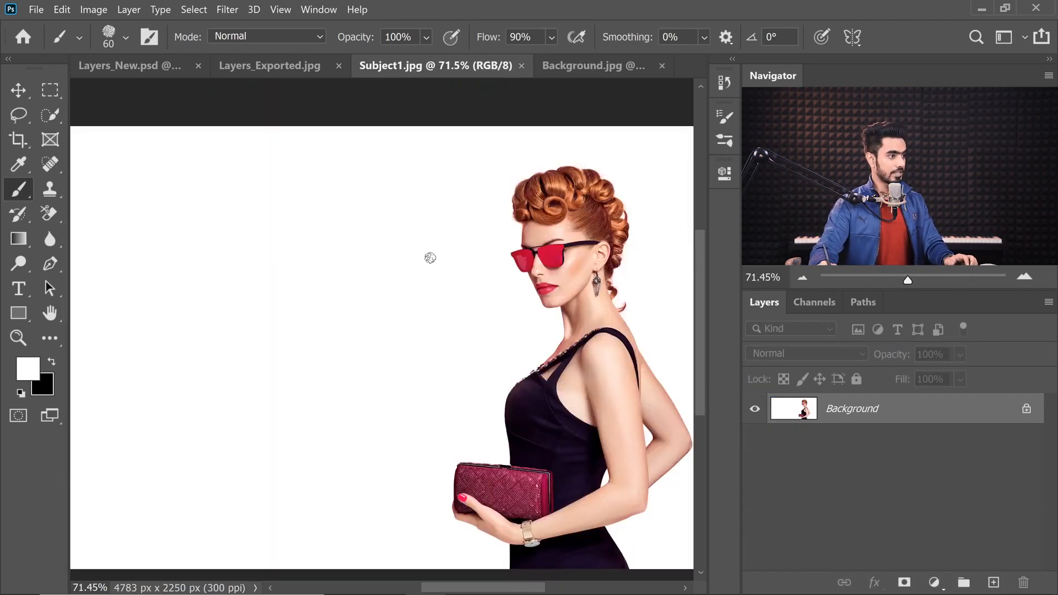
click(286, 67)
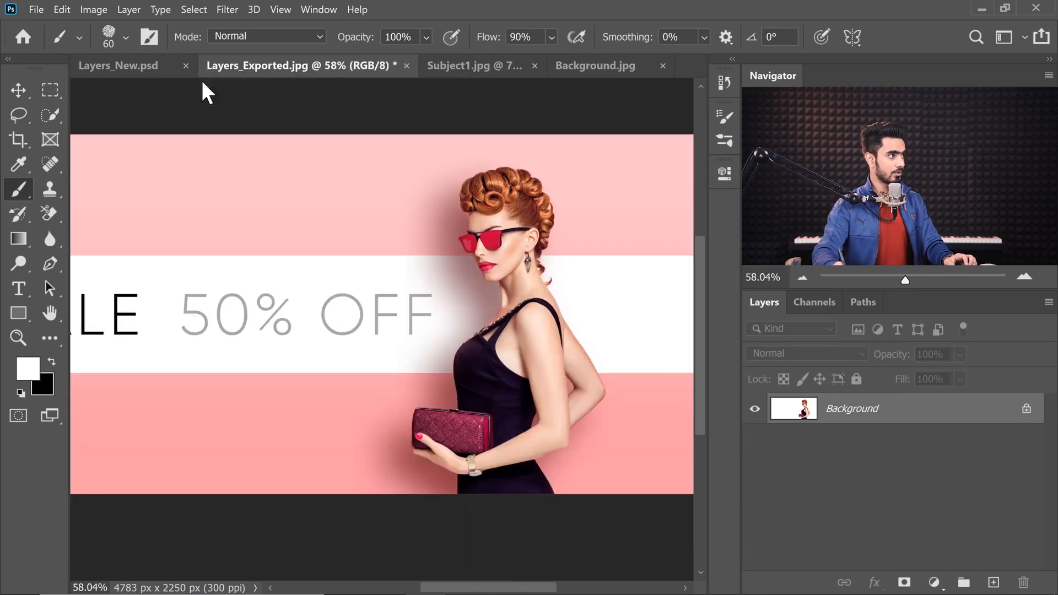
click(146, 68)
key(ctrl+0)
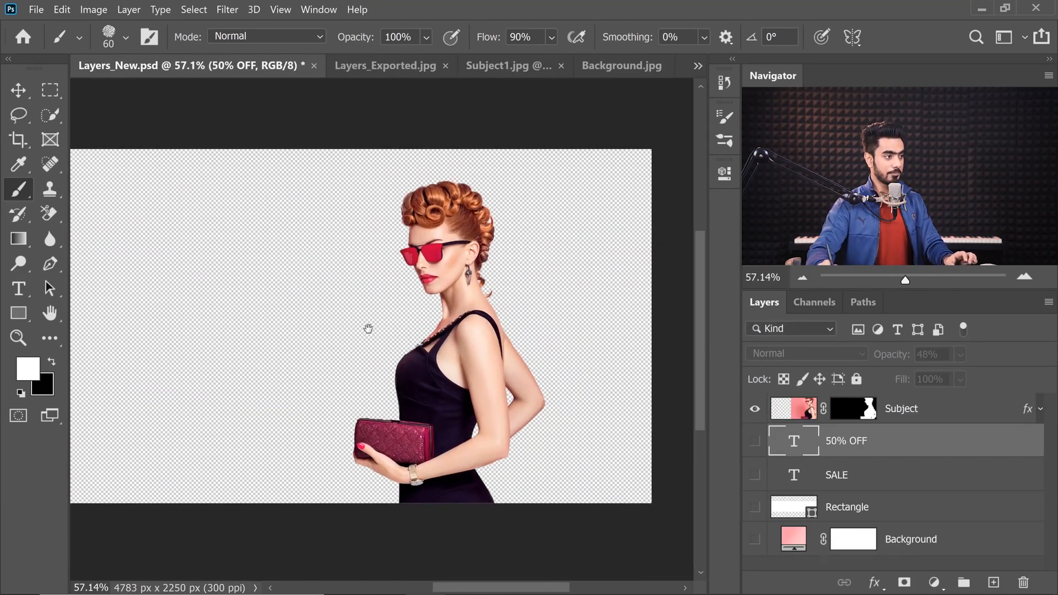
click(36, 10)
click(93, 199)
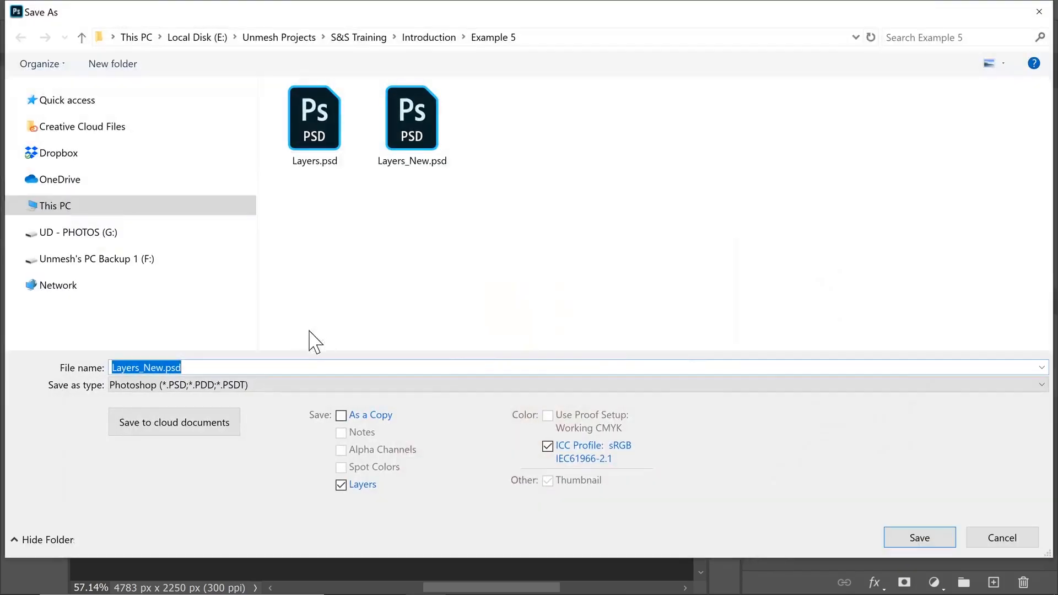
click(249, 389)
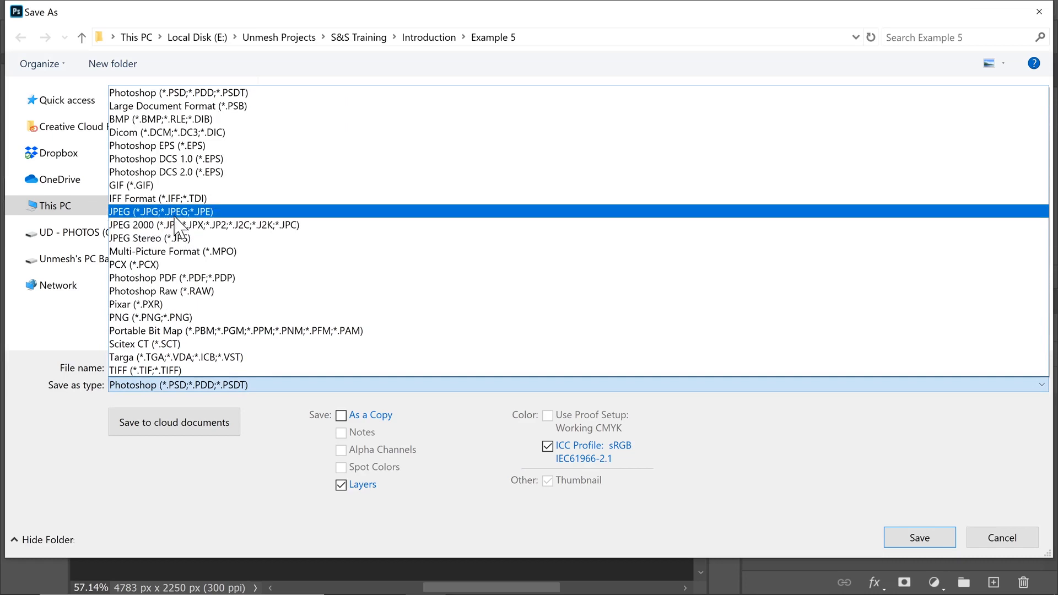
click(165, 321)
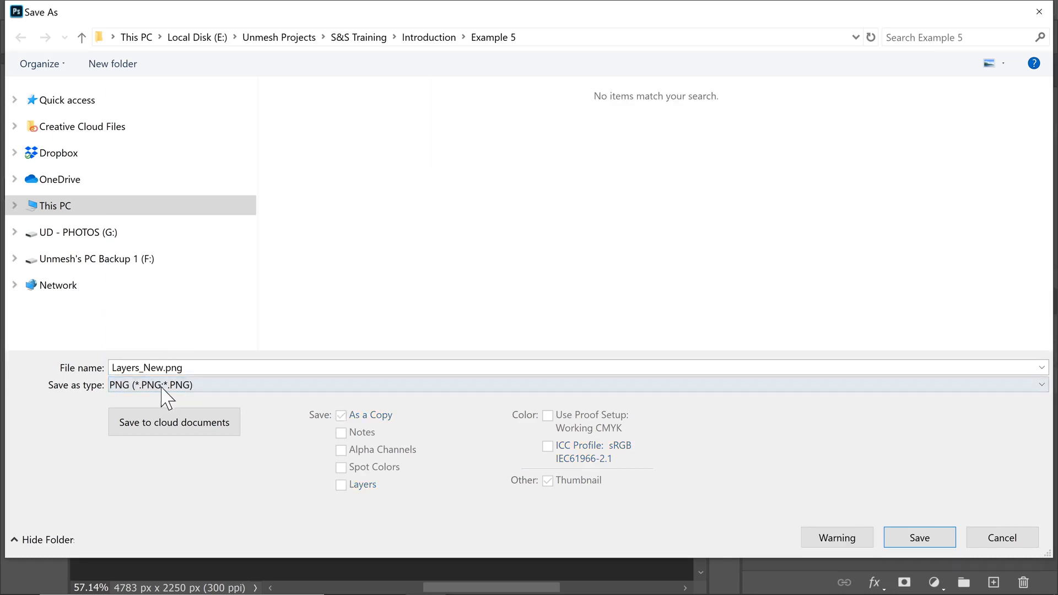
click(163, 367)
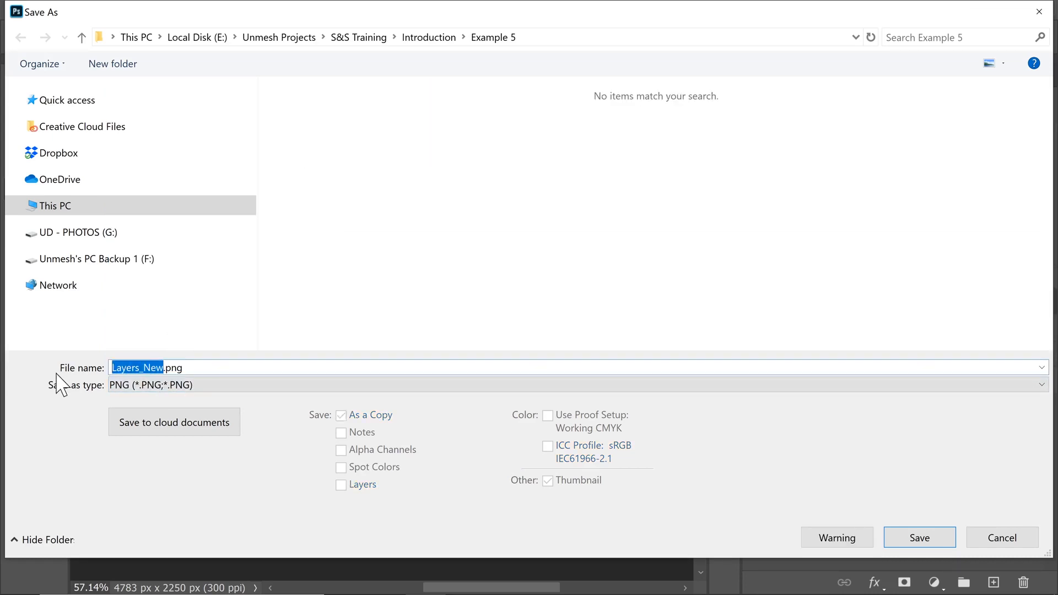
text(Subject2)
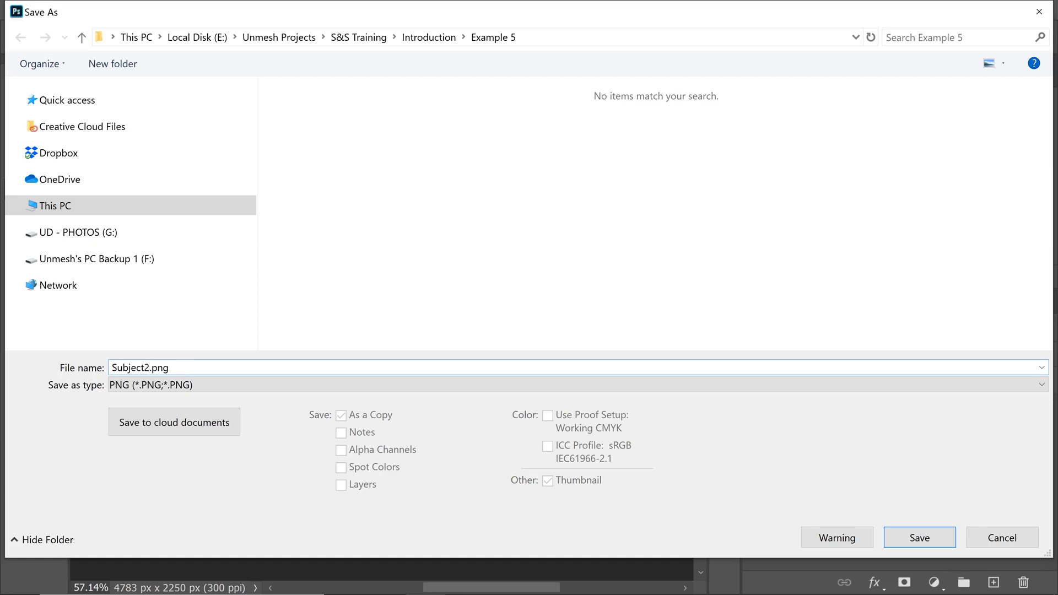
click(919, 538)
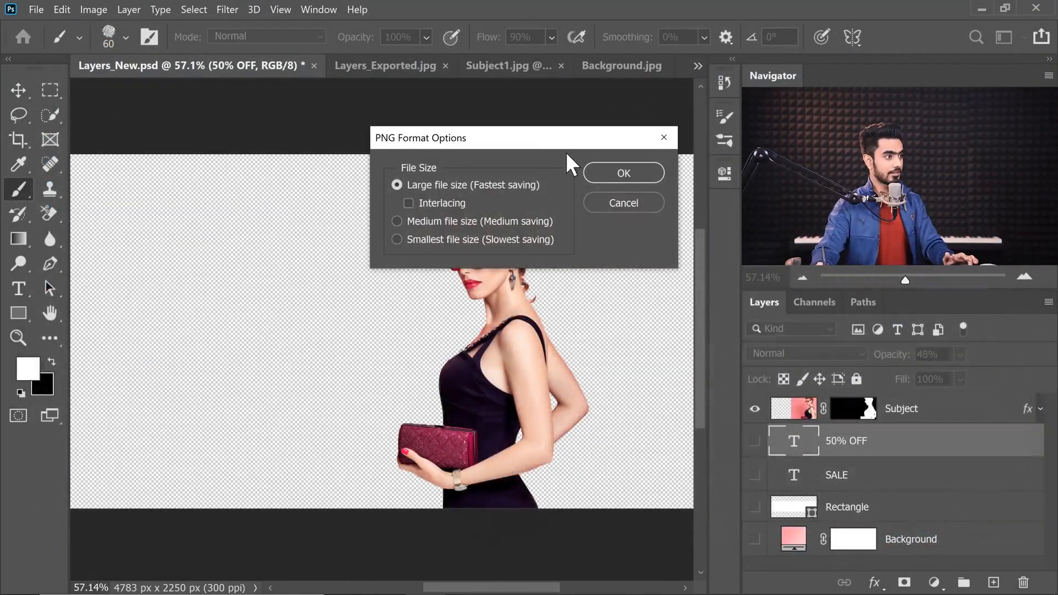
click(621, 173)
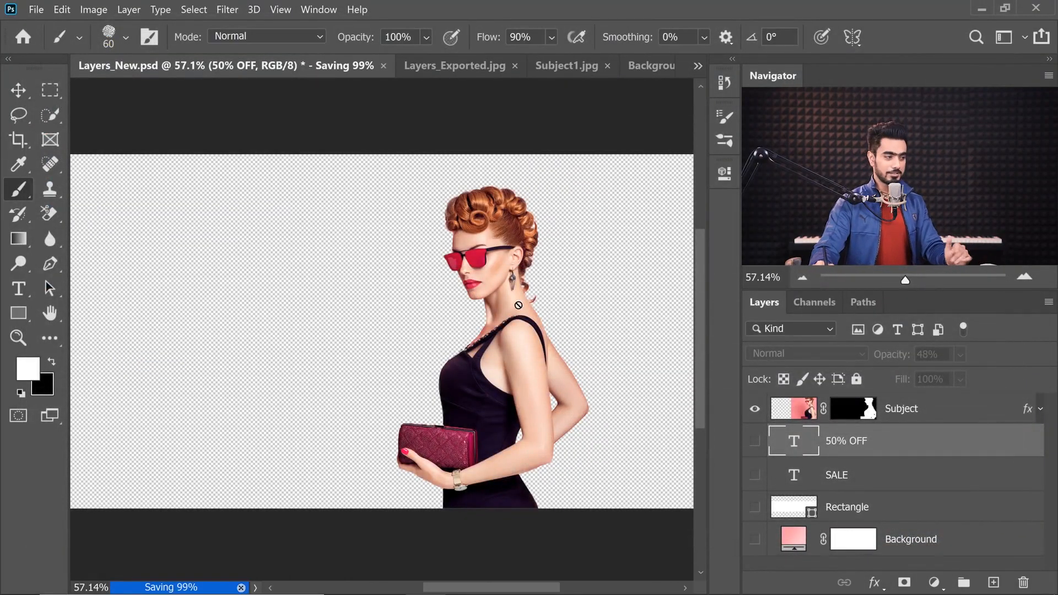
Place Subject2.png from the Example 5 folder into the Background.jpg document
click(634, 67)
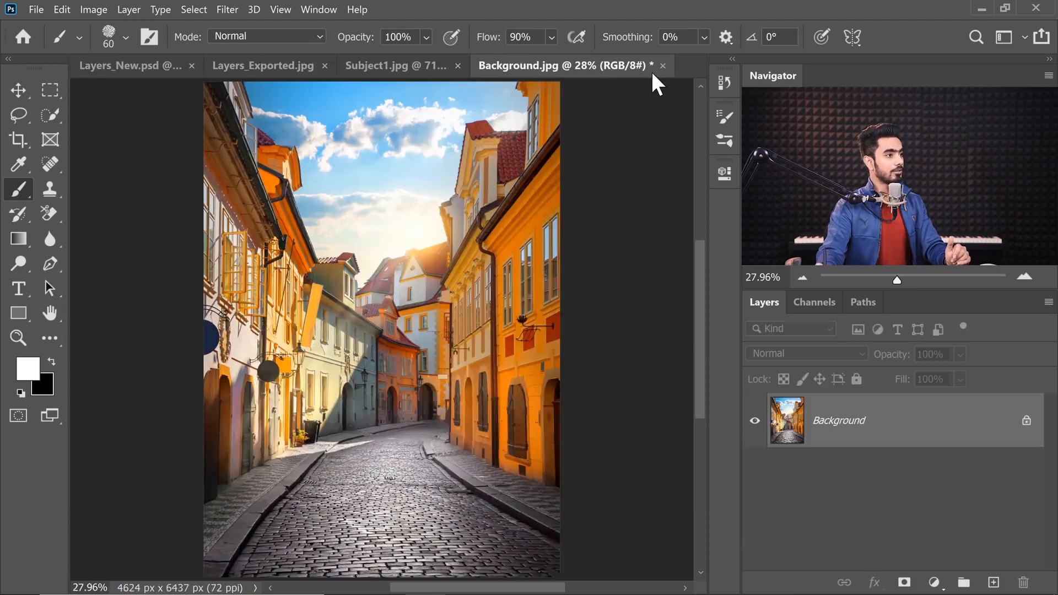
click(465, 581)
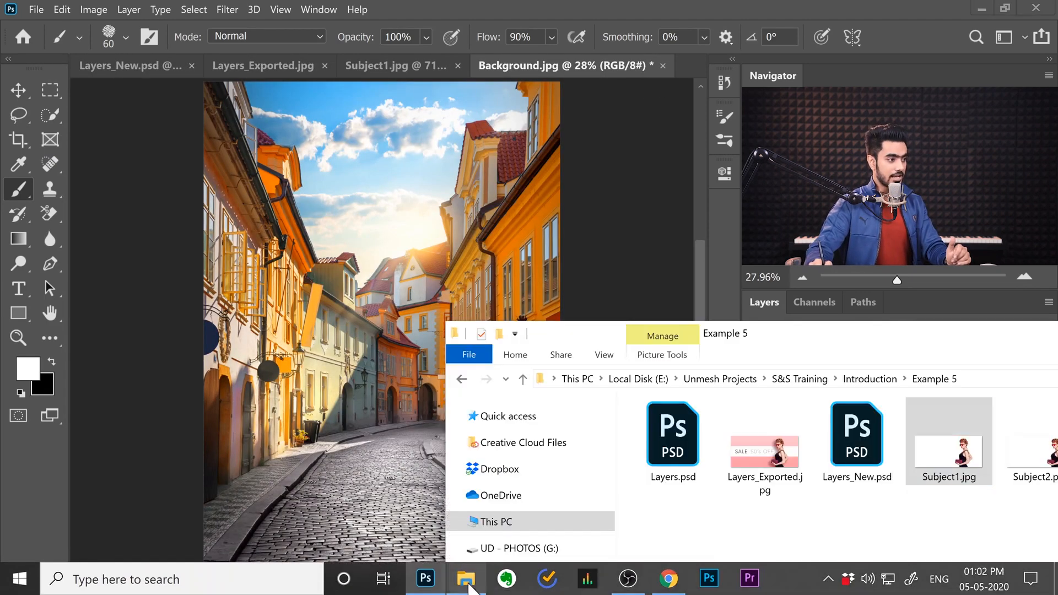
drag(774, 342, 326, 398)
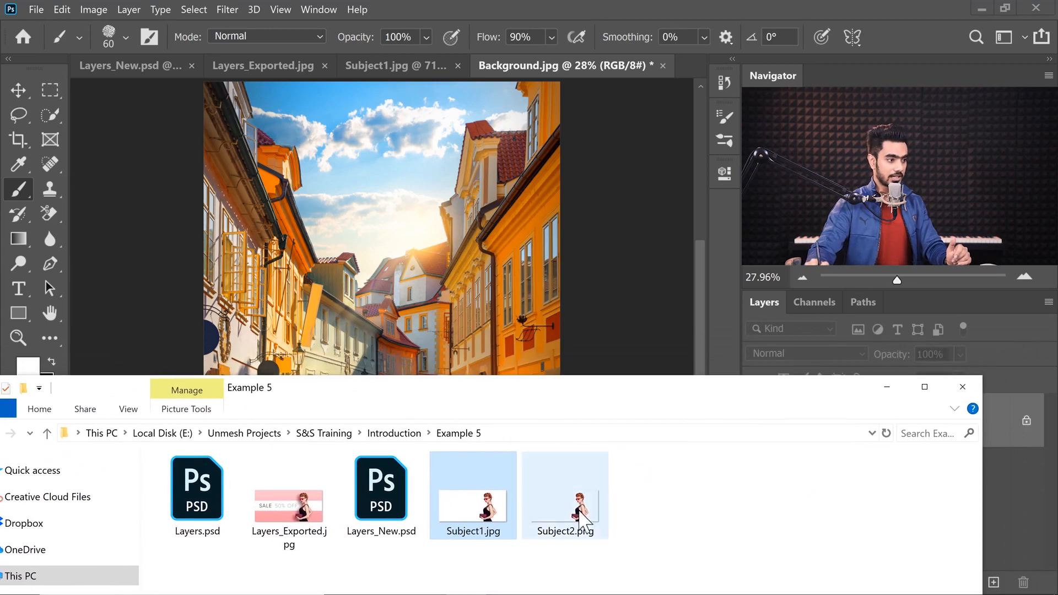
click(576, 511)
drag(576, 526, 524, 339)
Scale the placed Subject2 to about 875%, position the woman at the street photo's lower right, and commit the transform
drag(426, 351, 657, 458)
drag(484, 317, 461, 318)
drag(501, 306, 439, 359)
drag(532, 462, 584, 494)
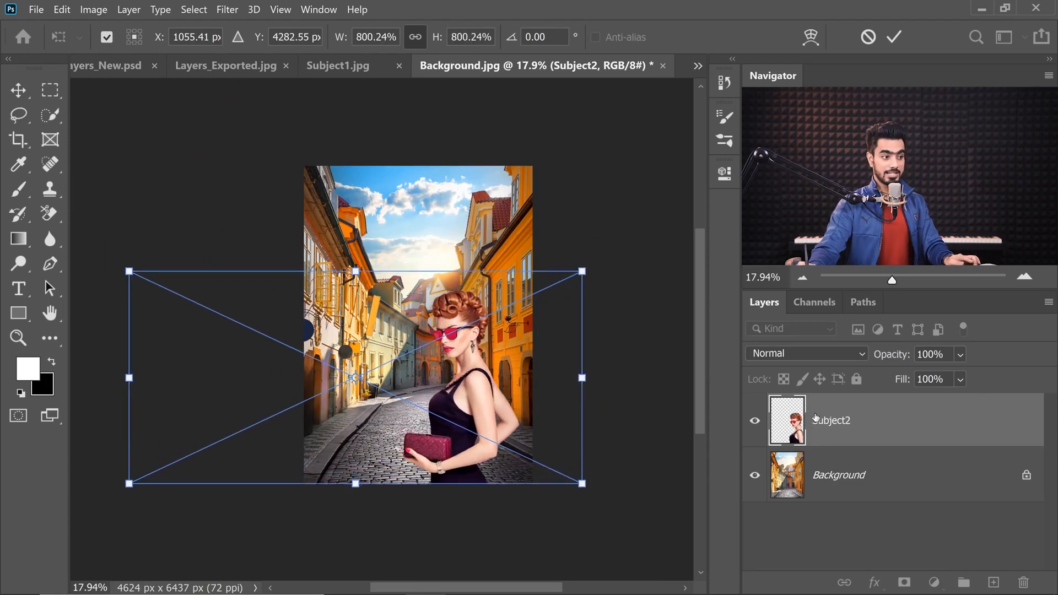
drag(475, 402, 487, 395)
drag(585, 270, 607, 260)
drag(547, 347, 544, 344)
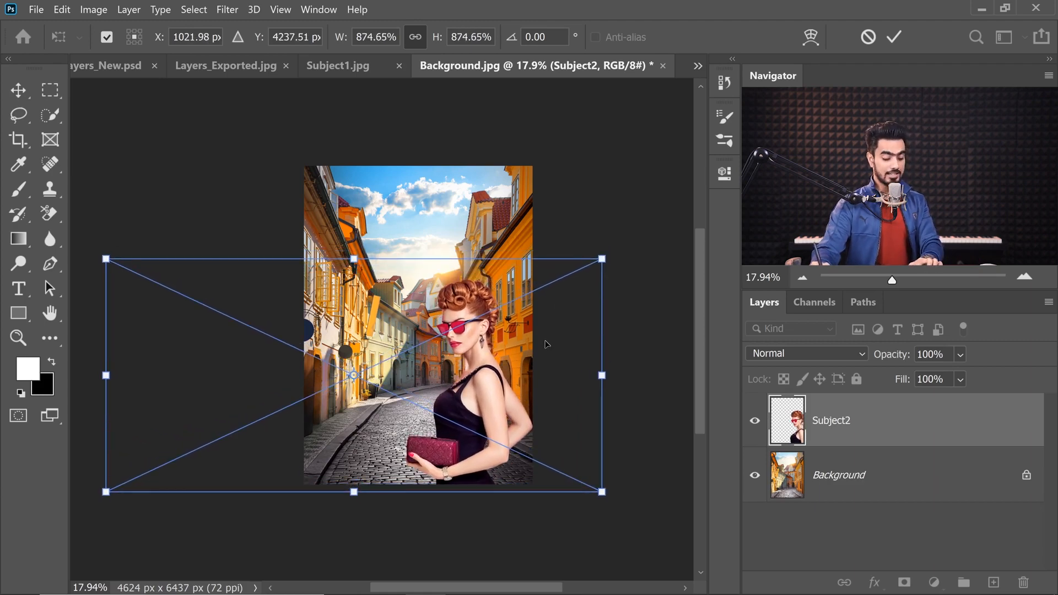
key(Return)
key(b)
scroll(546, 322, up, 3)
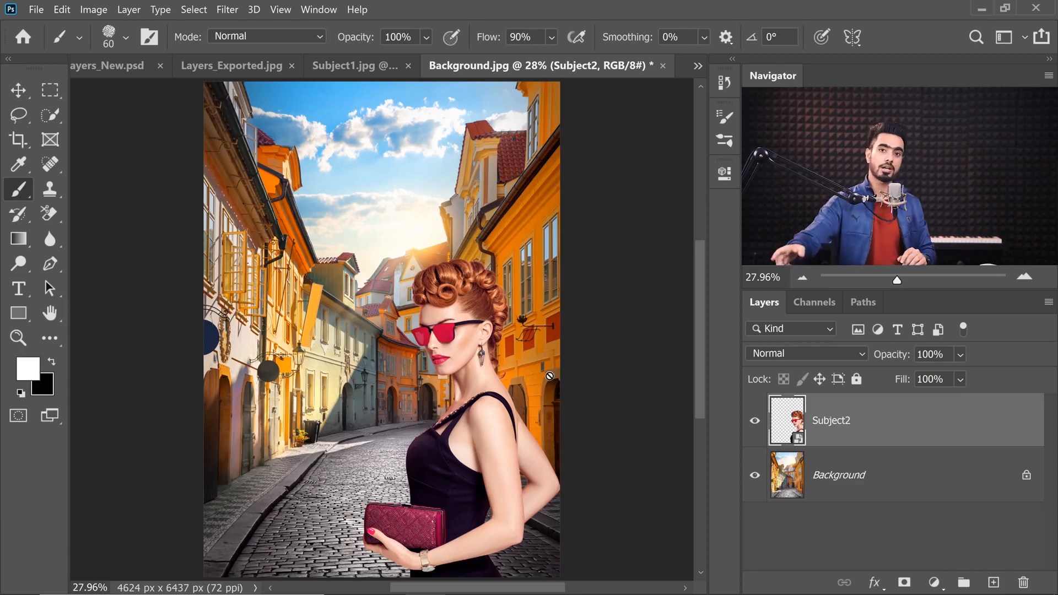